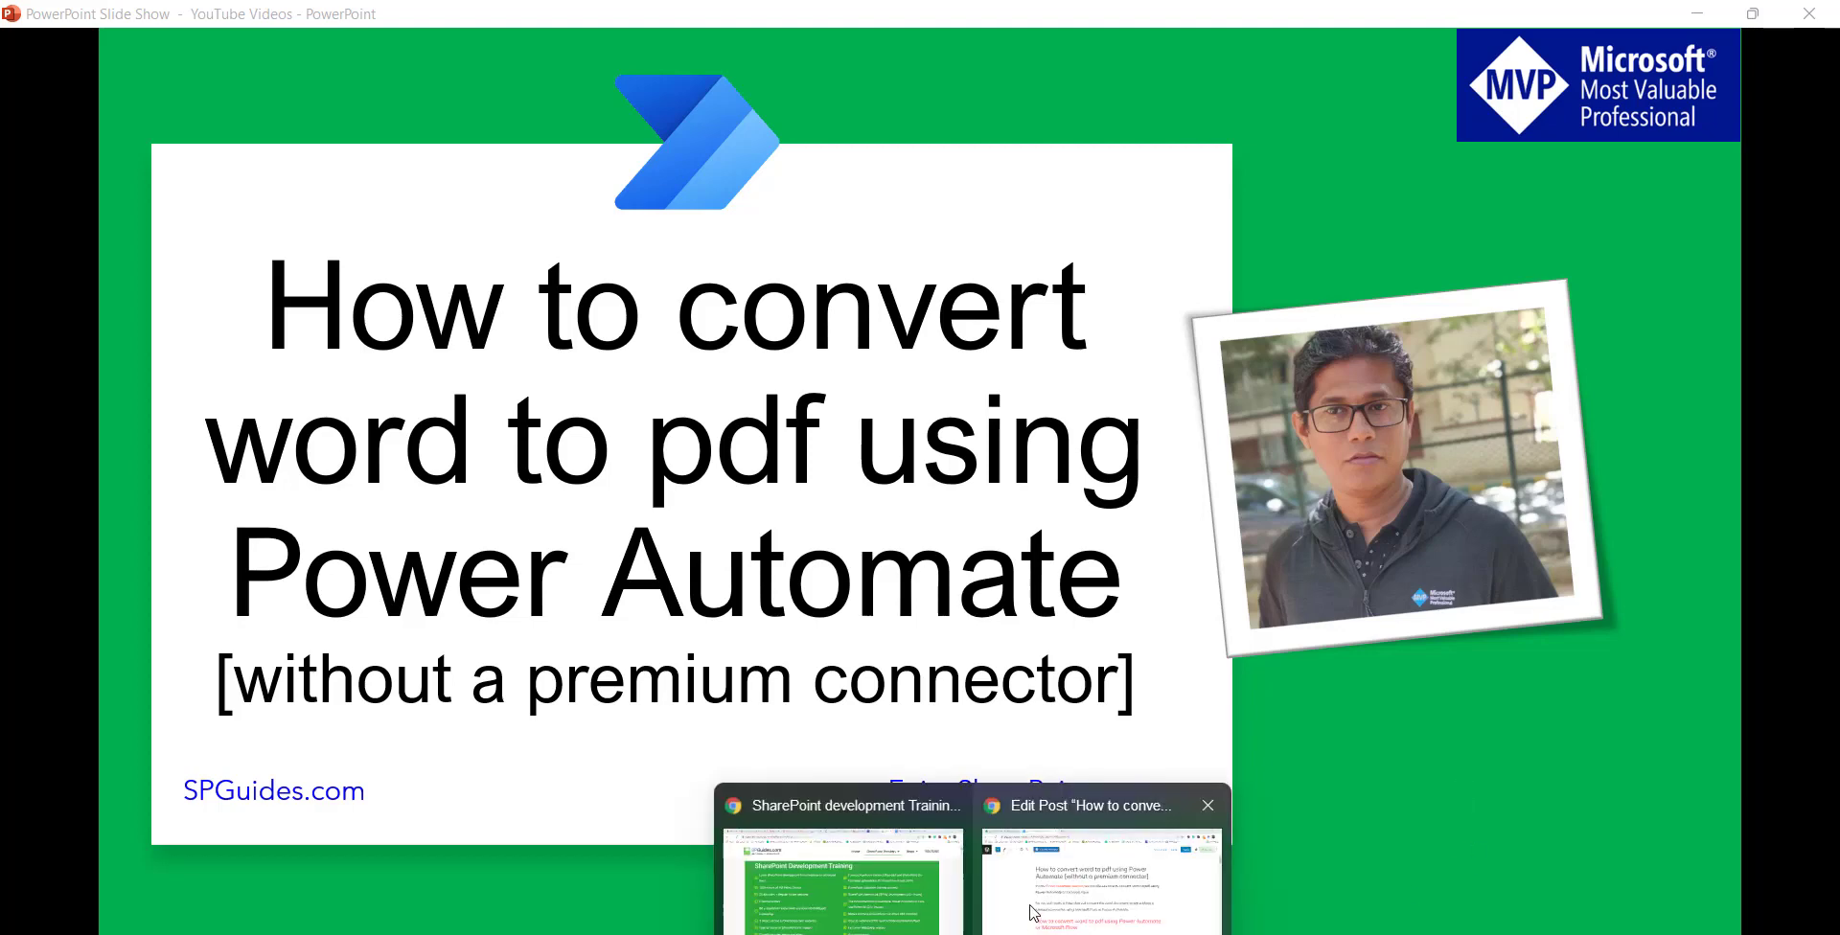
Step: Switch to the browser and read the draft post on converting Word to PDF, down to the flow steps
{"action": "left_click", "coordinate": [1102, 862]}
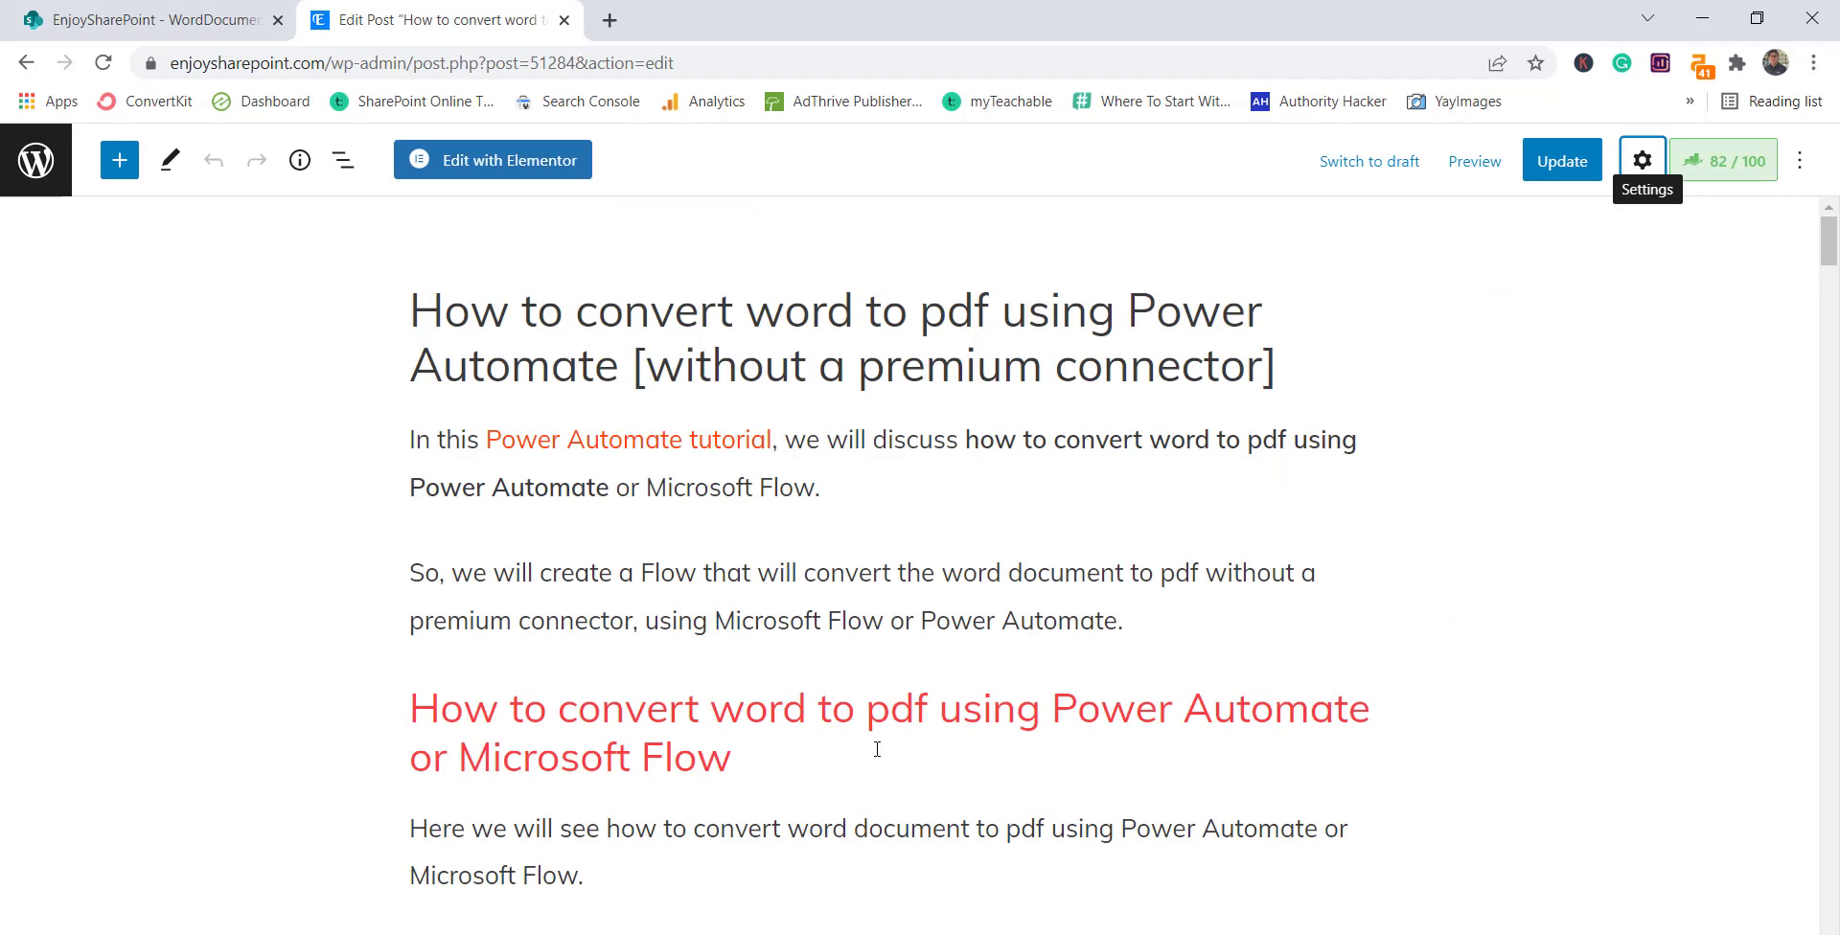
{"action": "scroll", "coordinate": [872, 693], "scroll_direction": "down", "scroll_amount": 10}
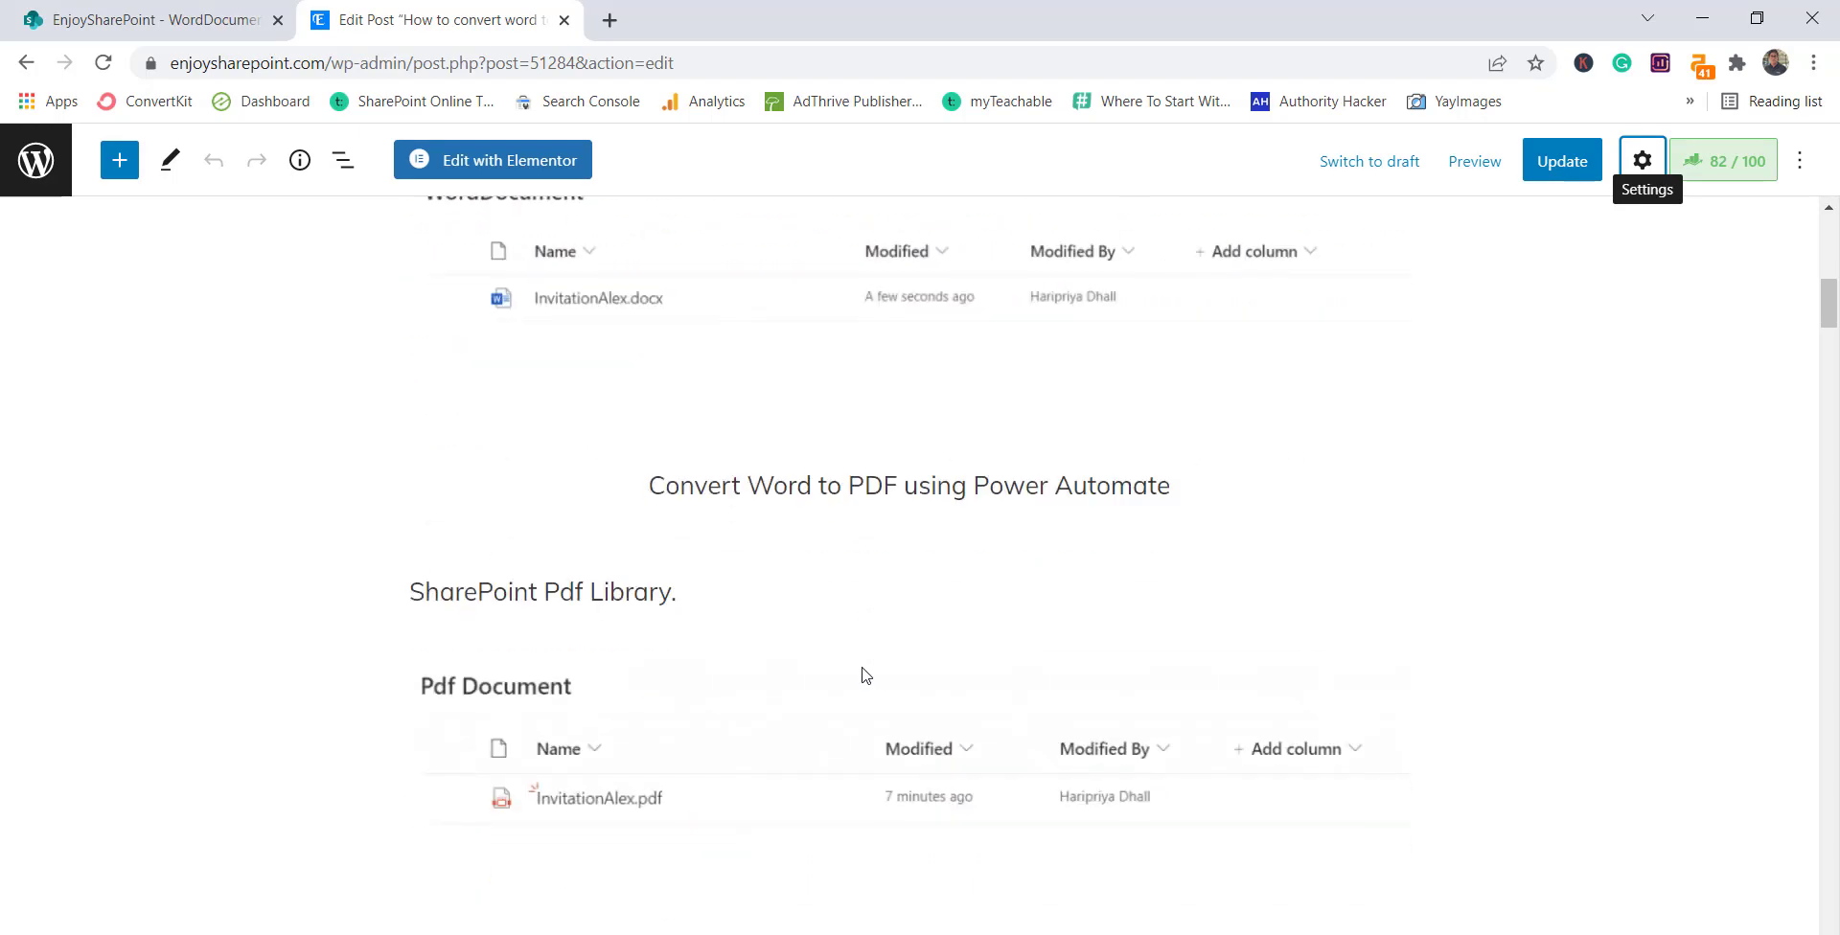
{"action": "scroll", "coordinate": [850, 747], "scroll_direction": "down", "scroll_amount": 5}
{"action": "scroll", "coordinate": [848, 751], "scroll_direction": "down", "scroll_amount": 3}
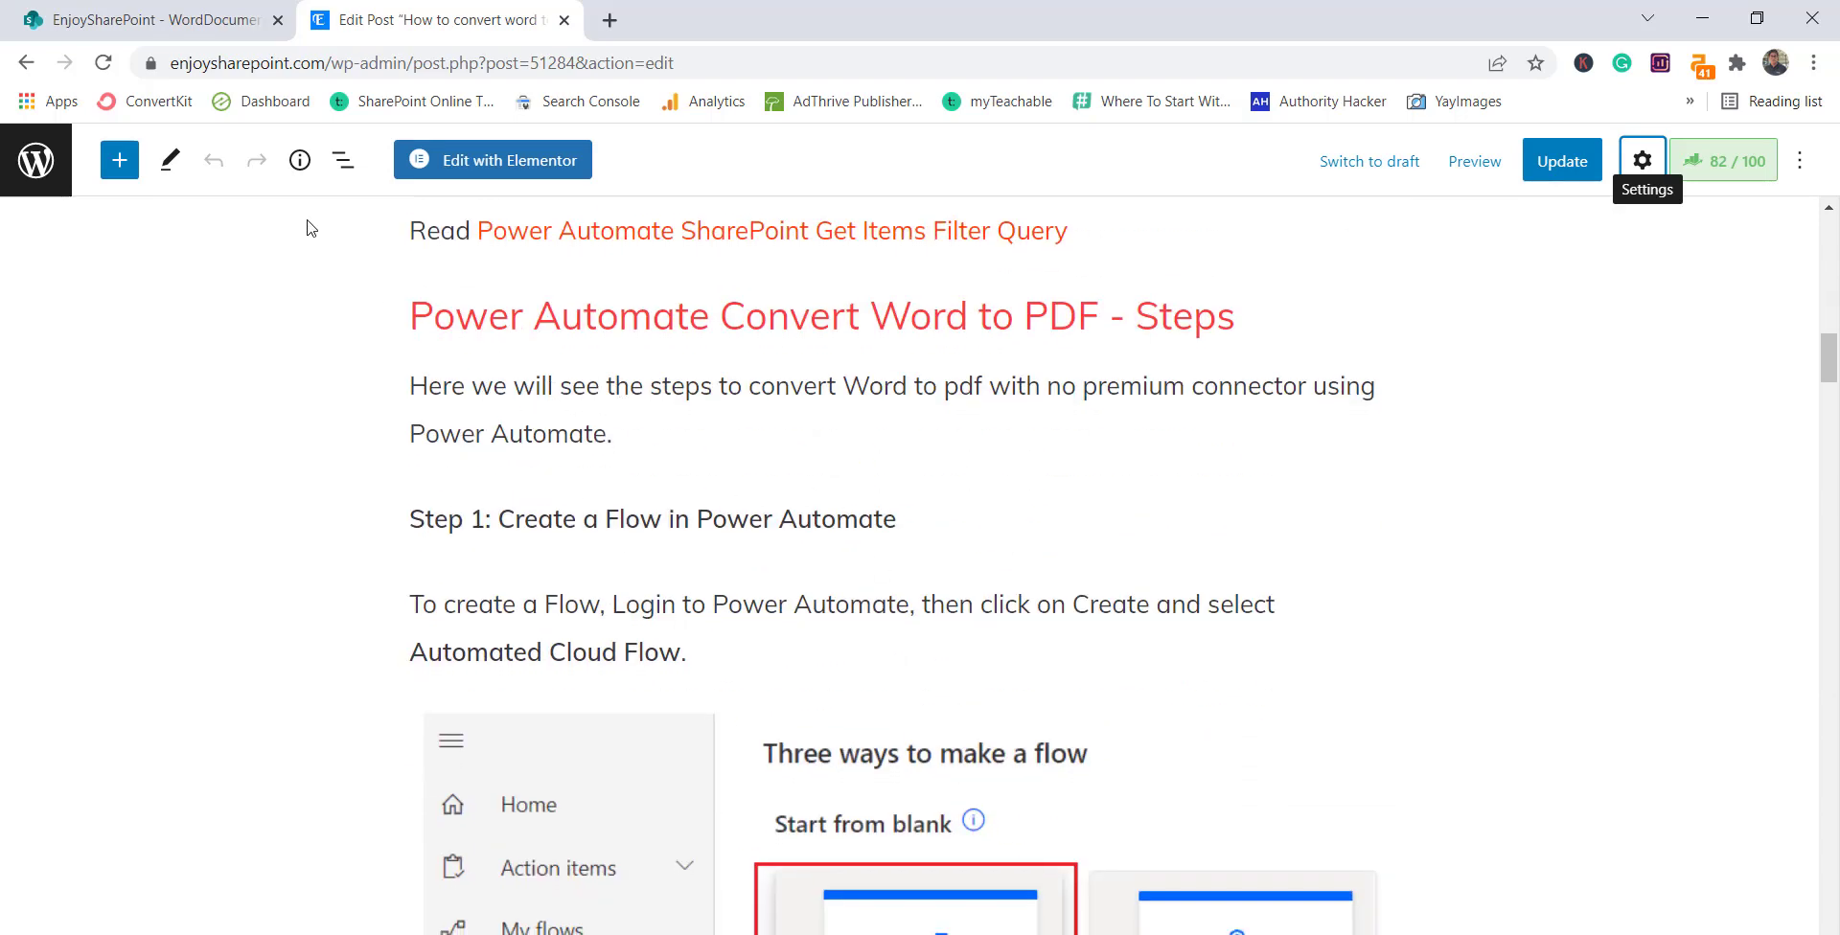
Step: View the WordDocument and Pdf Document libraries on the EnjoySharePoint site, ending on WordDocument
{"action": "left_click", "coordinate": [176, 27]}
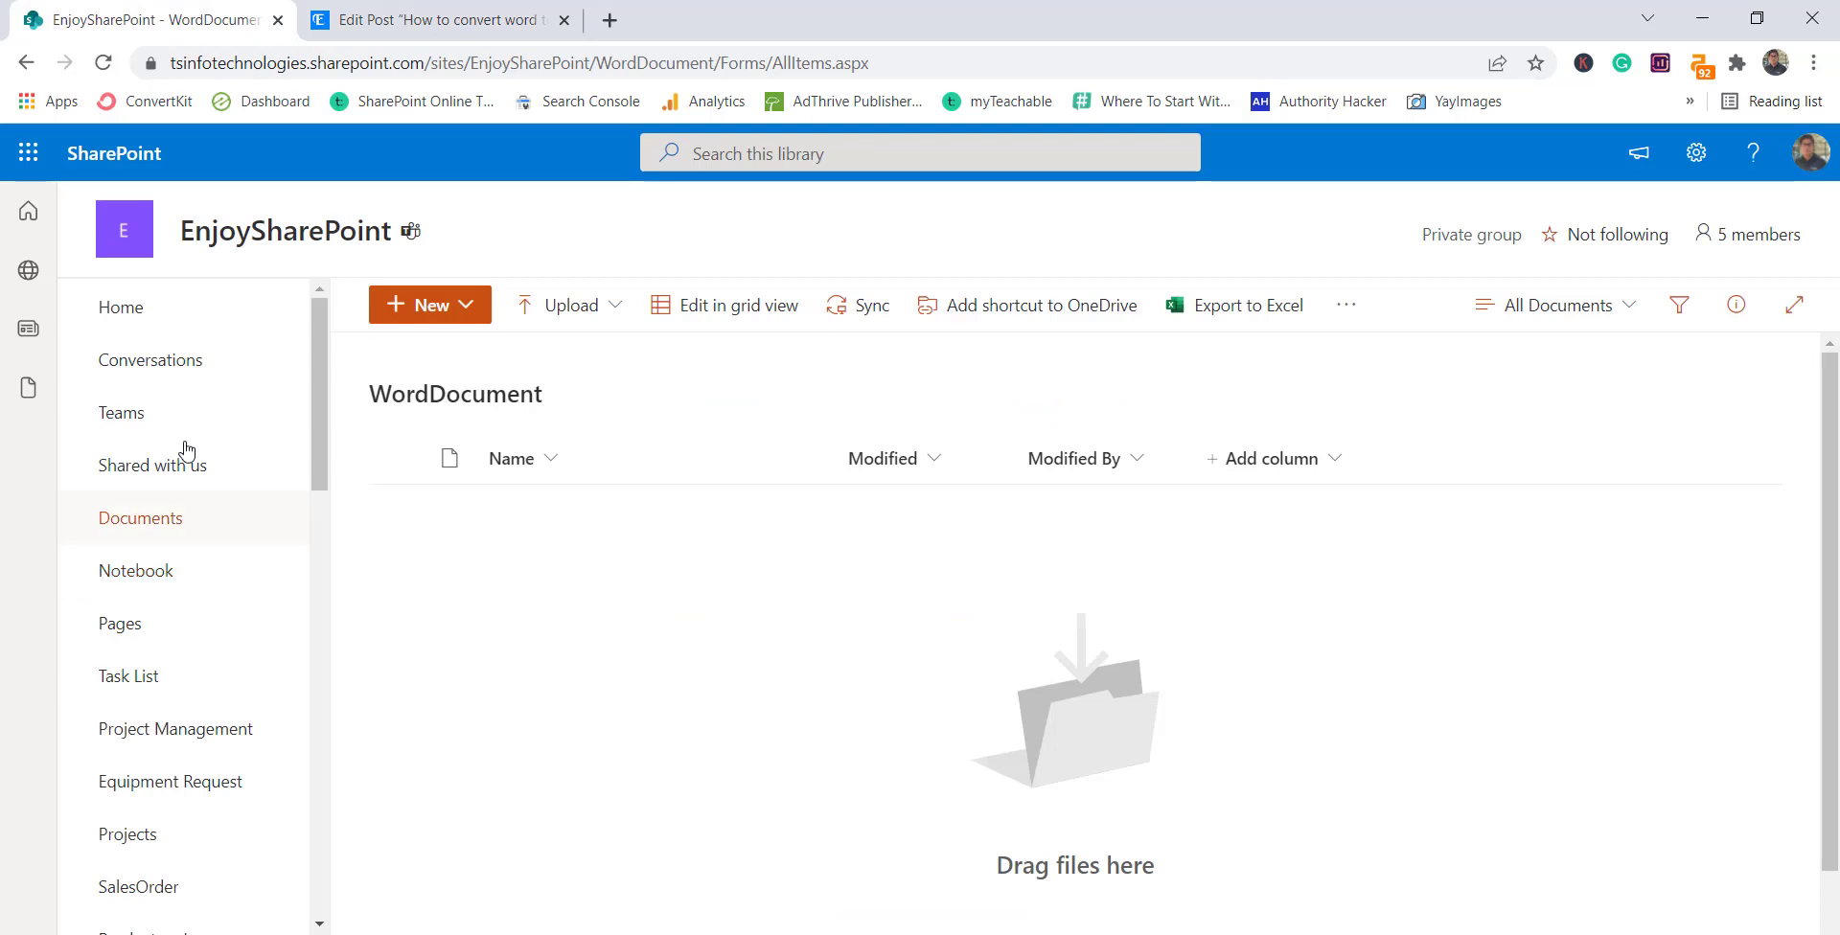
{"action": "scroll", "coordinate": [211, 745], "scroll_direction": "down", "scroll_amount": 3}
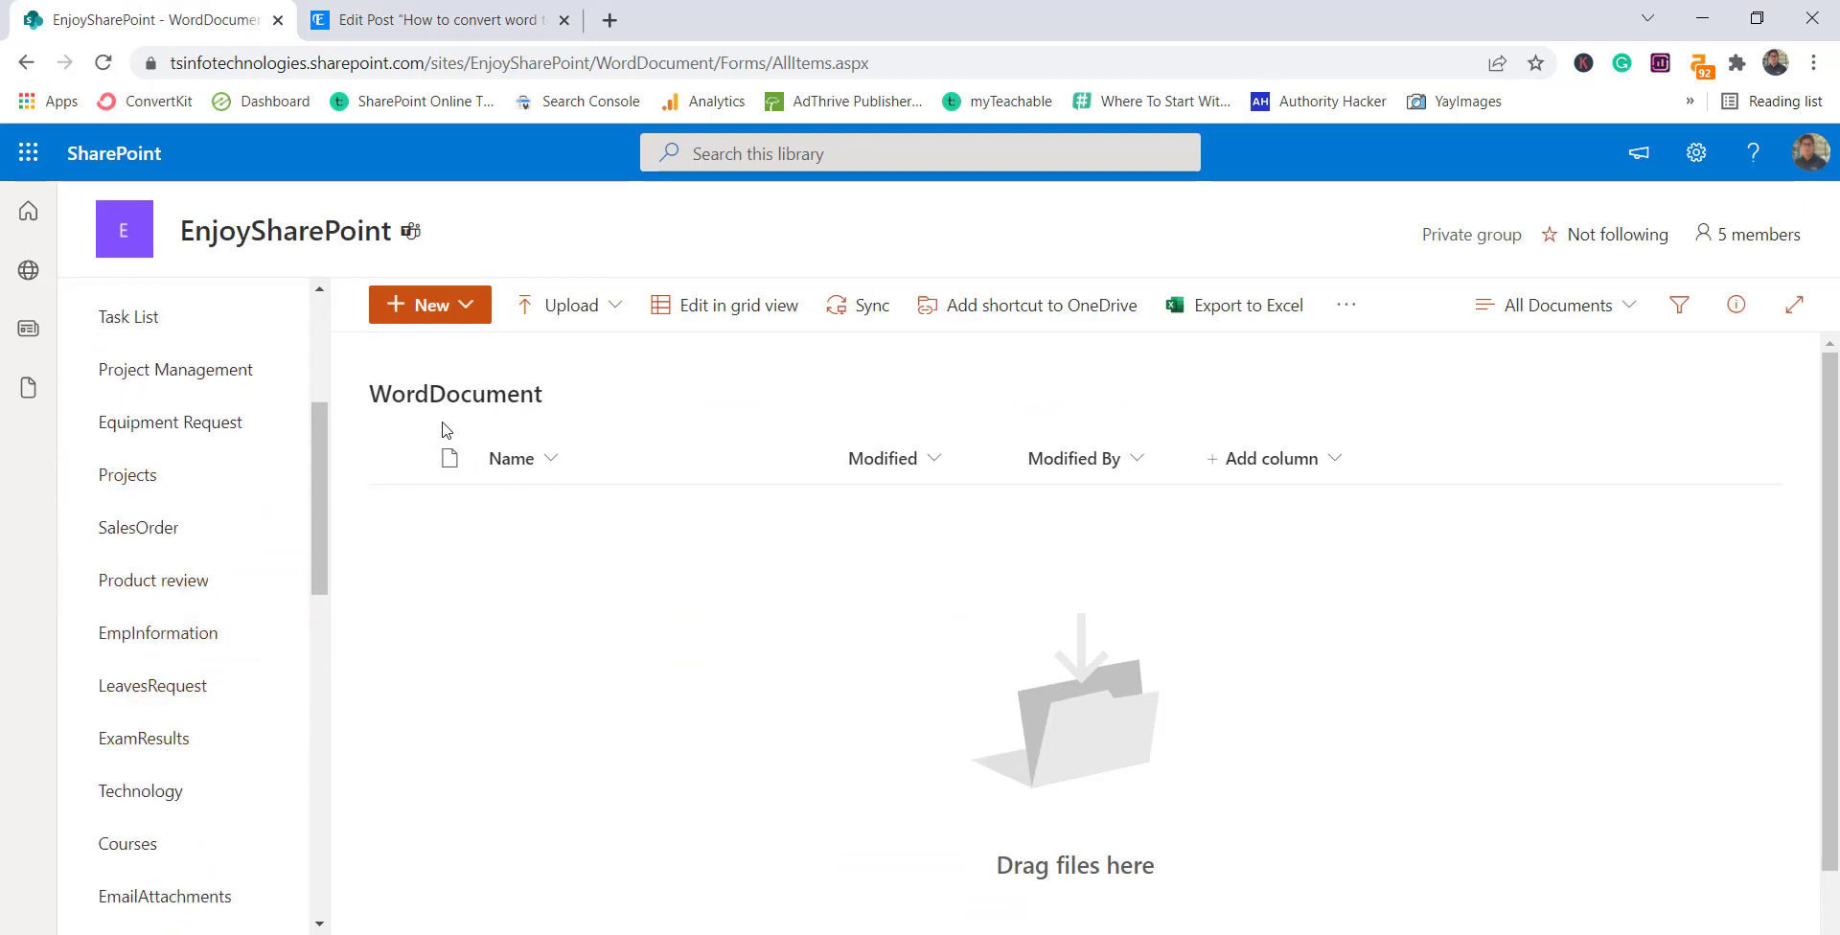
{"action": "scroll", "coordinate": [321, 536], "scroll_direction": "down", "scroll_amount": 6}
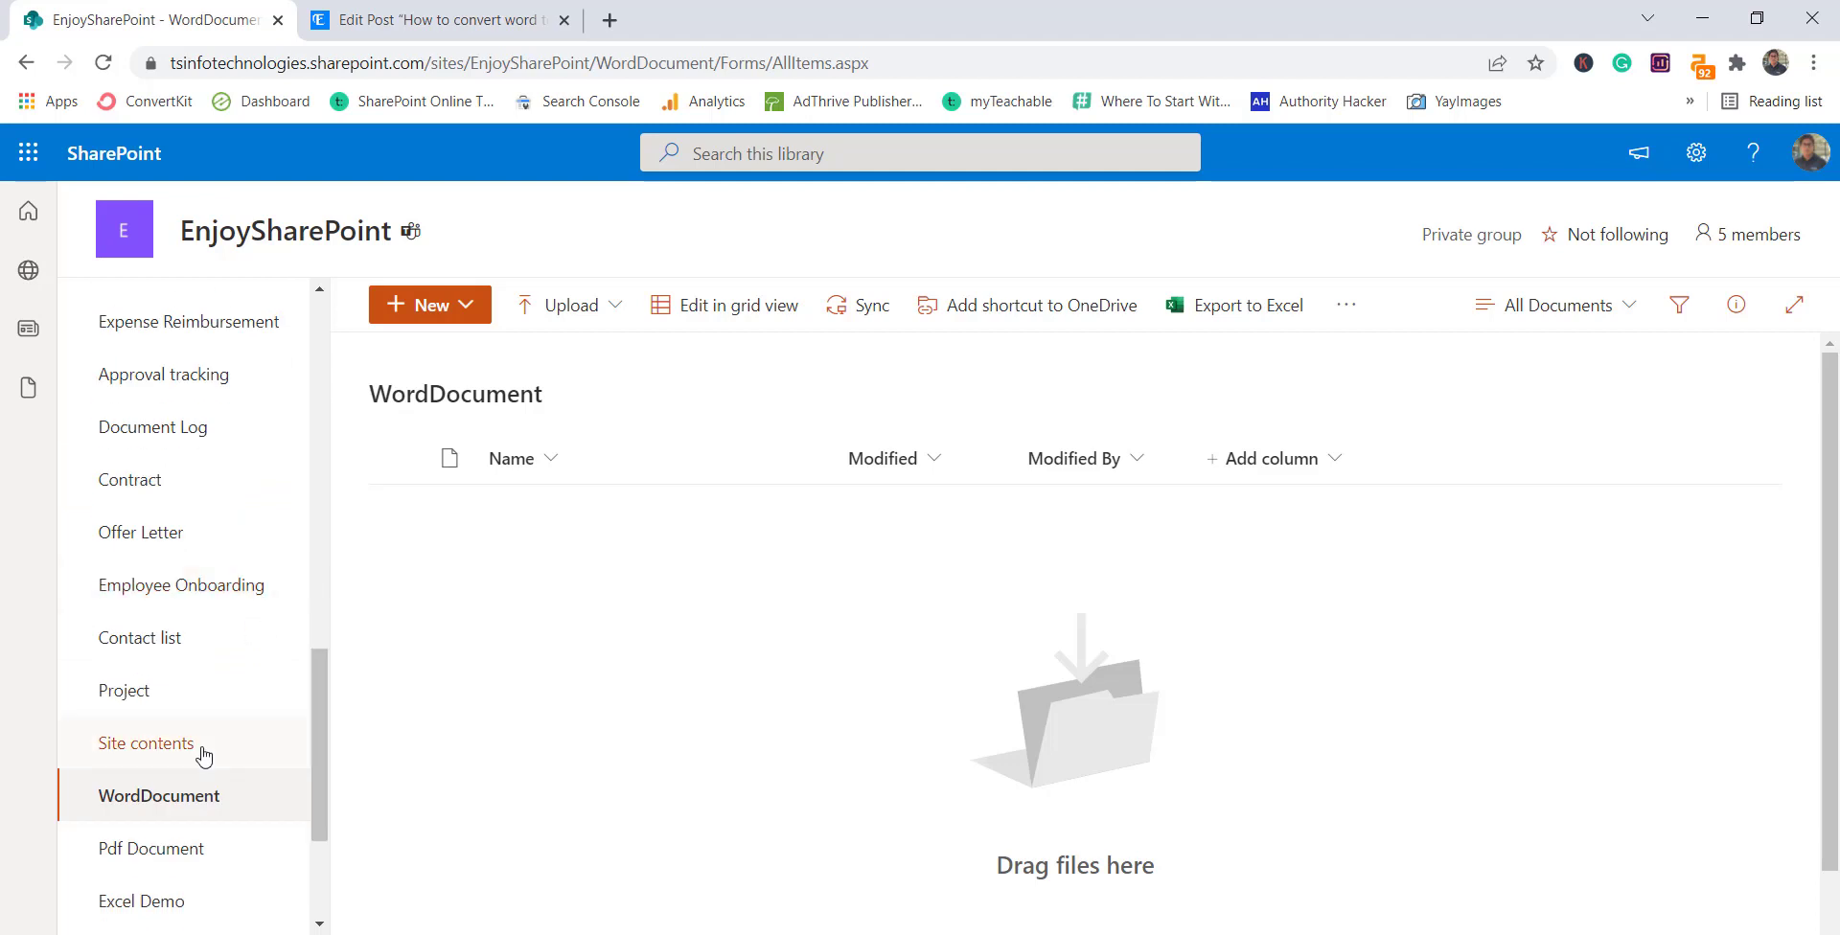
{"action": "scroll", "coordinate": [205, 752], "scroll_direction": "down", "scroll_amount": 2}
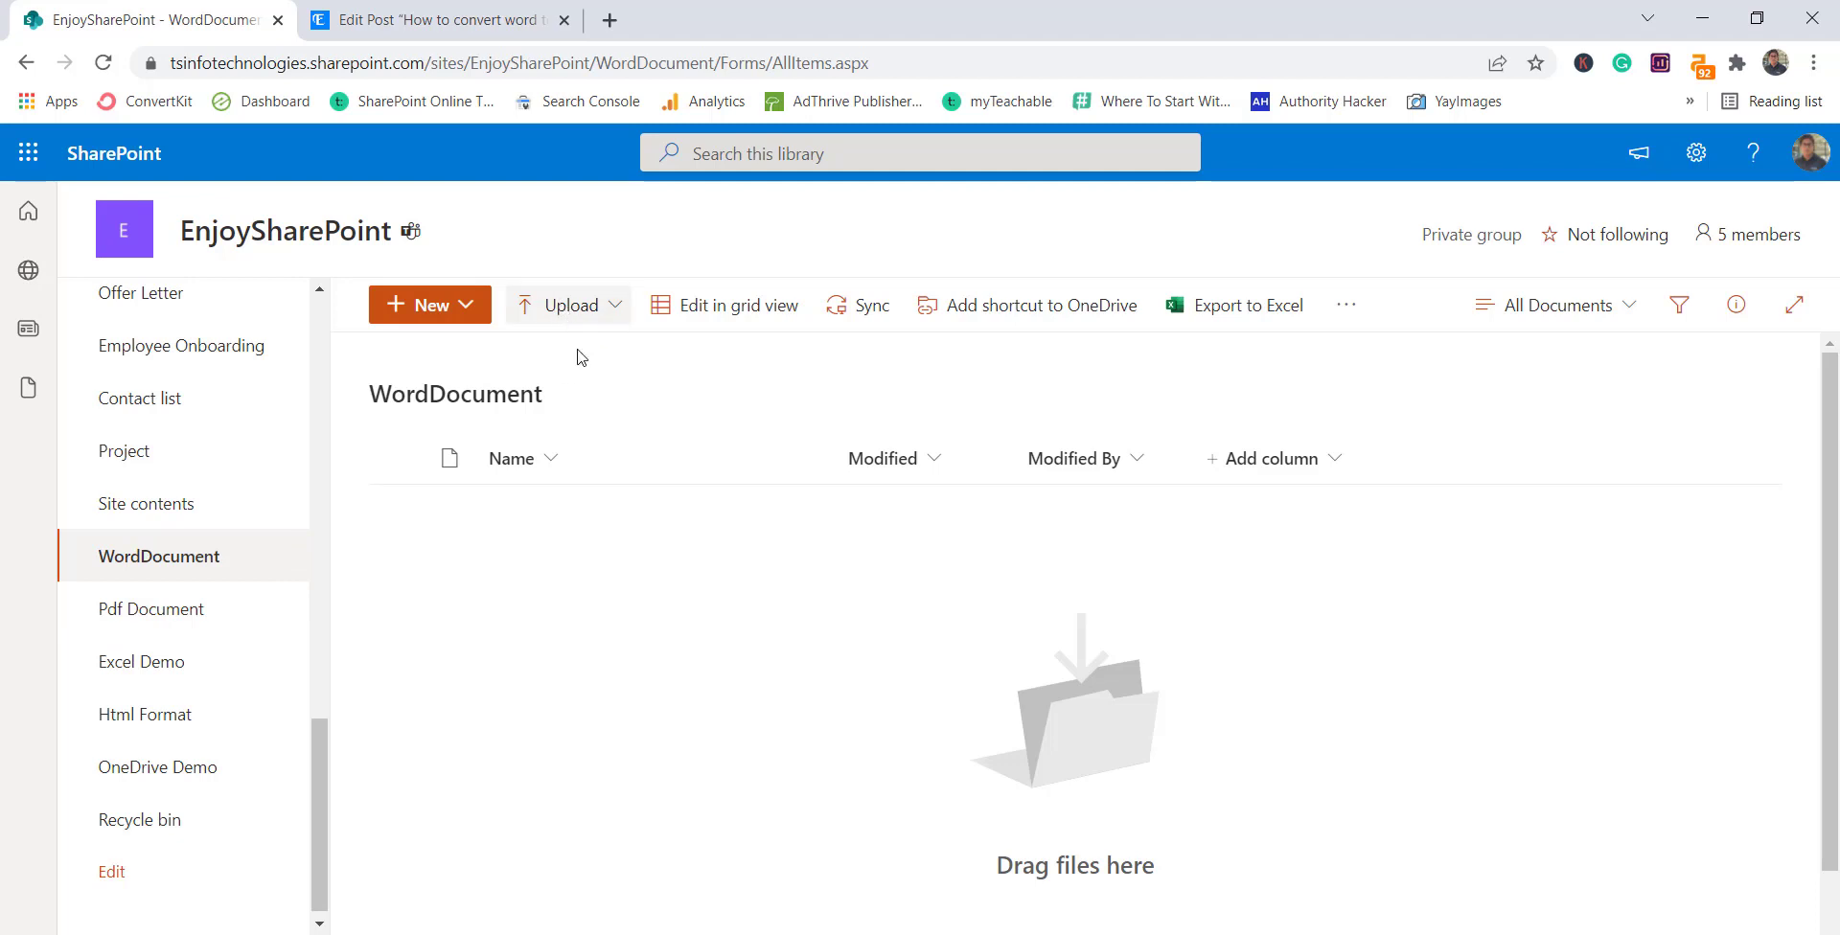
{"action": "left_click", "coordinate": [184, 625]}
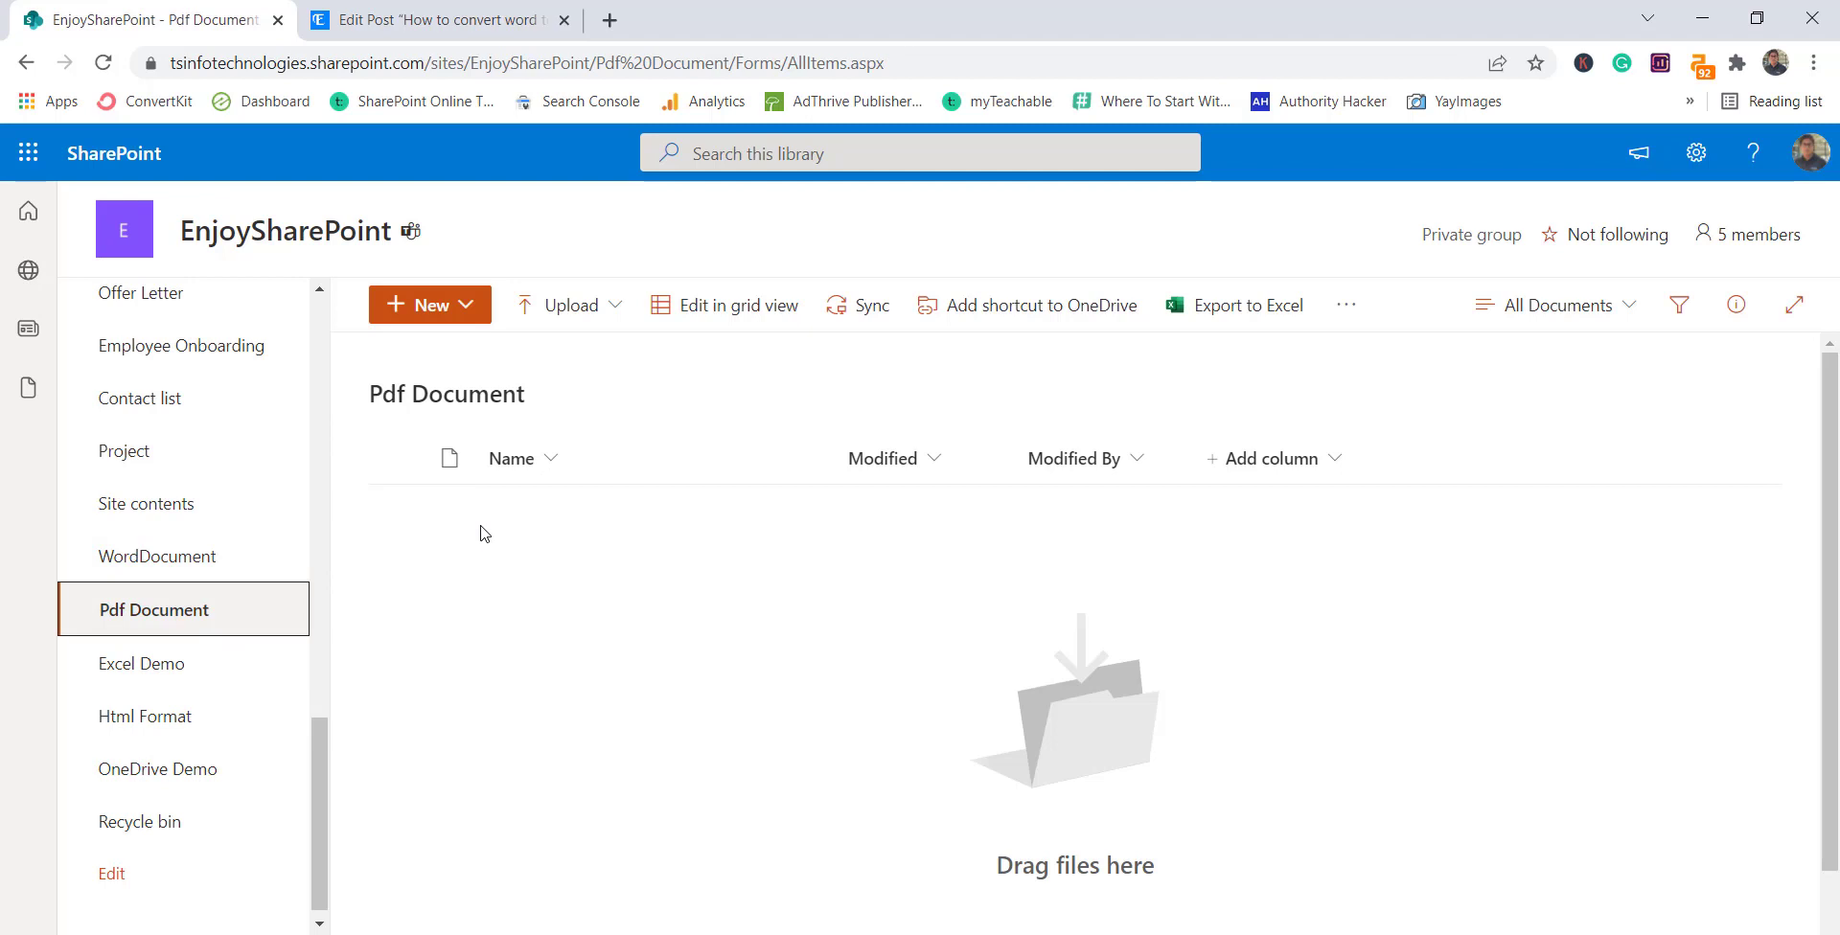
{"action": "left_click", "coordinate": [205, 562]}
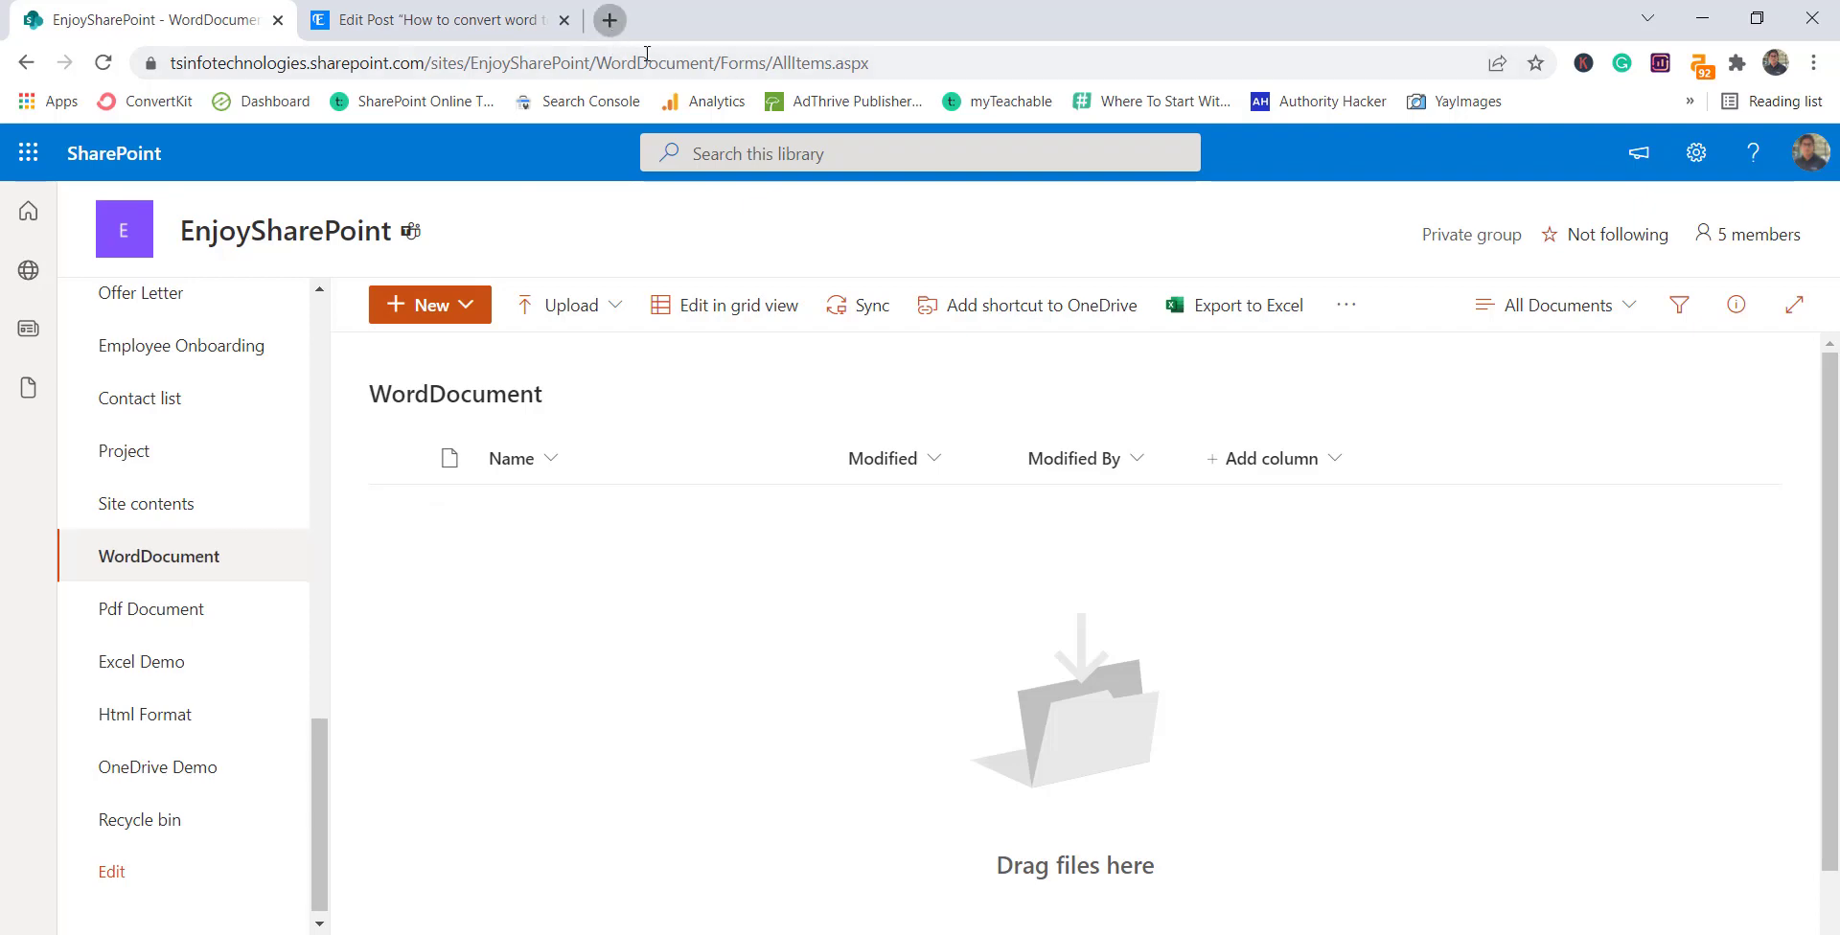
Step: Open flow.microsoft.com in a new browser tab
{"action": "key", "text": "ctrl+t"}
{"action": "type", "text": "fow"}
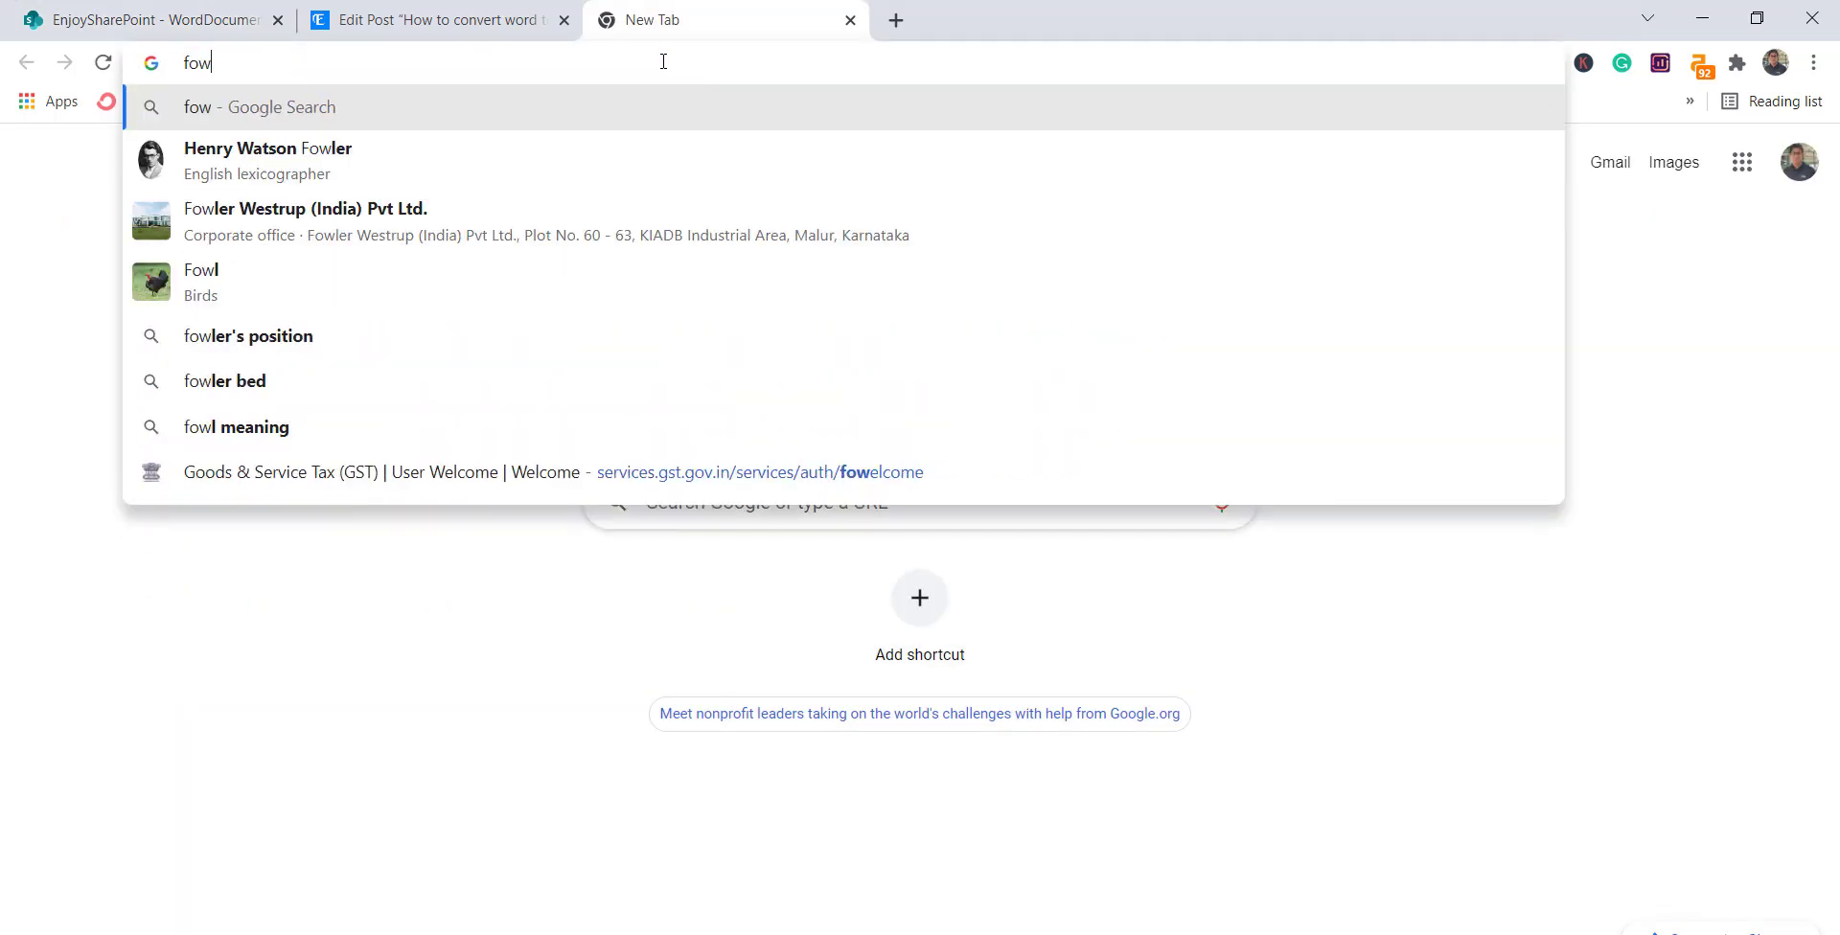
{"action": "key", "text": "BackSpace"}
{"action": "key", "text": "BackSpace"}
{"action": "type", "text": "low.microsoft.com"}
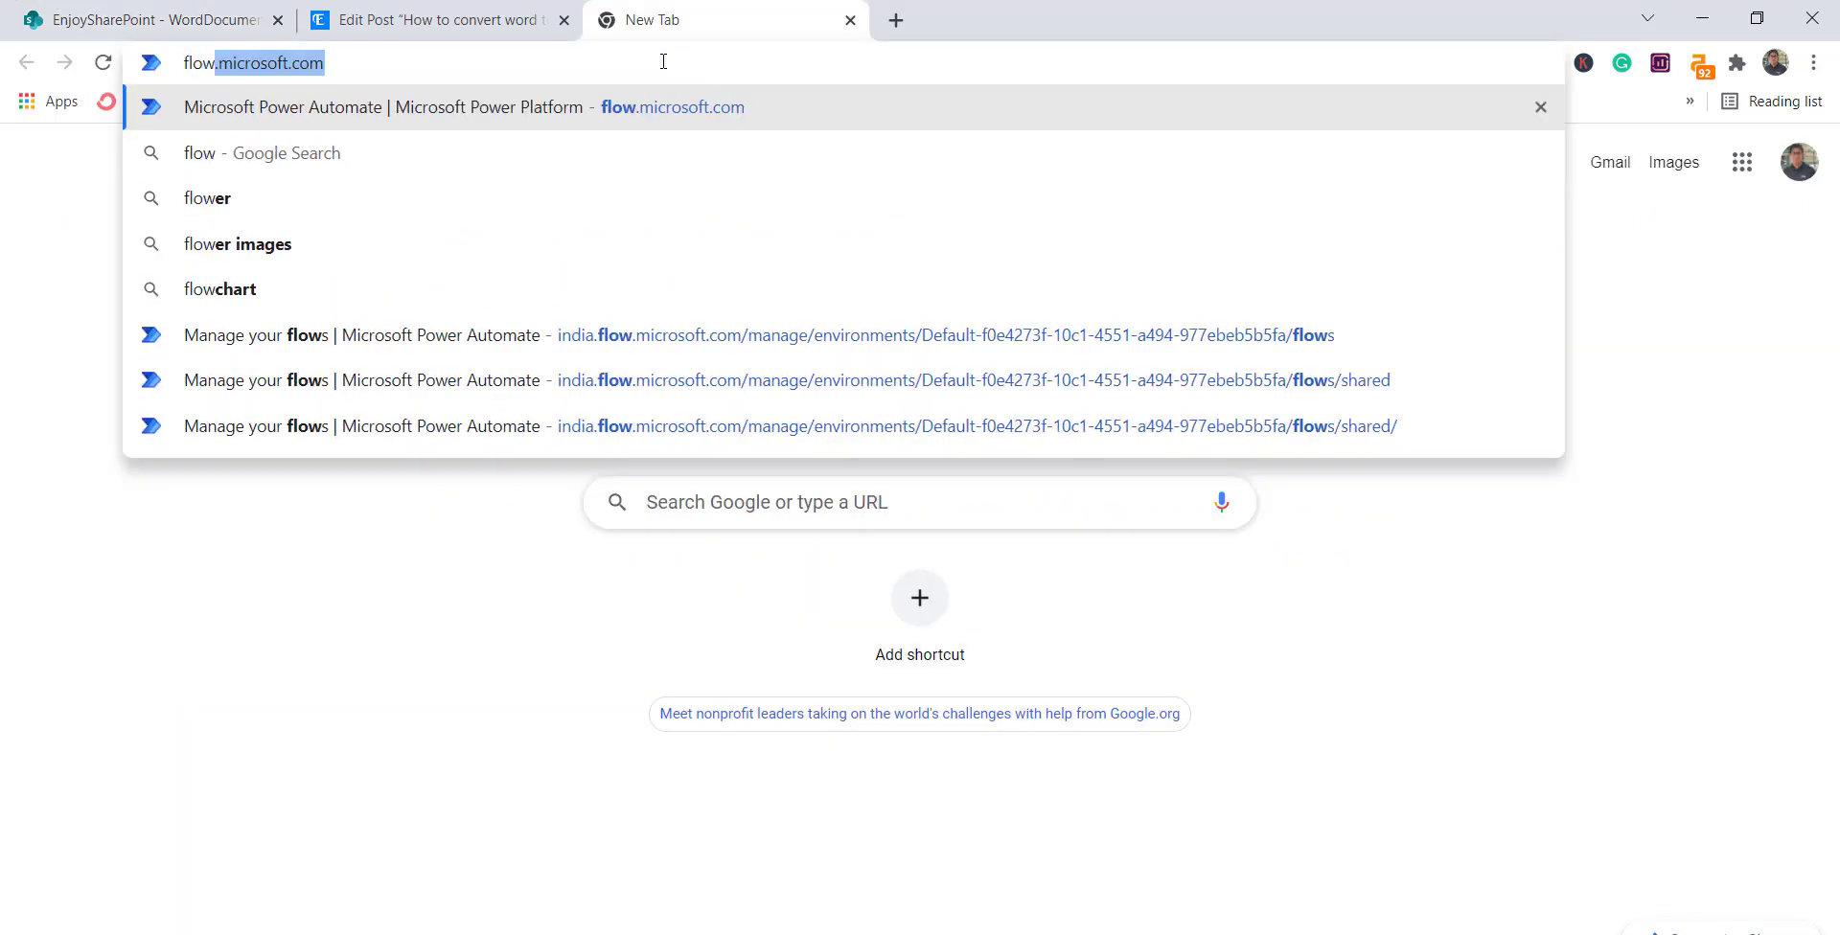
{"action": "key", "text": "Return"}
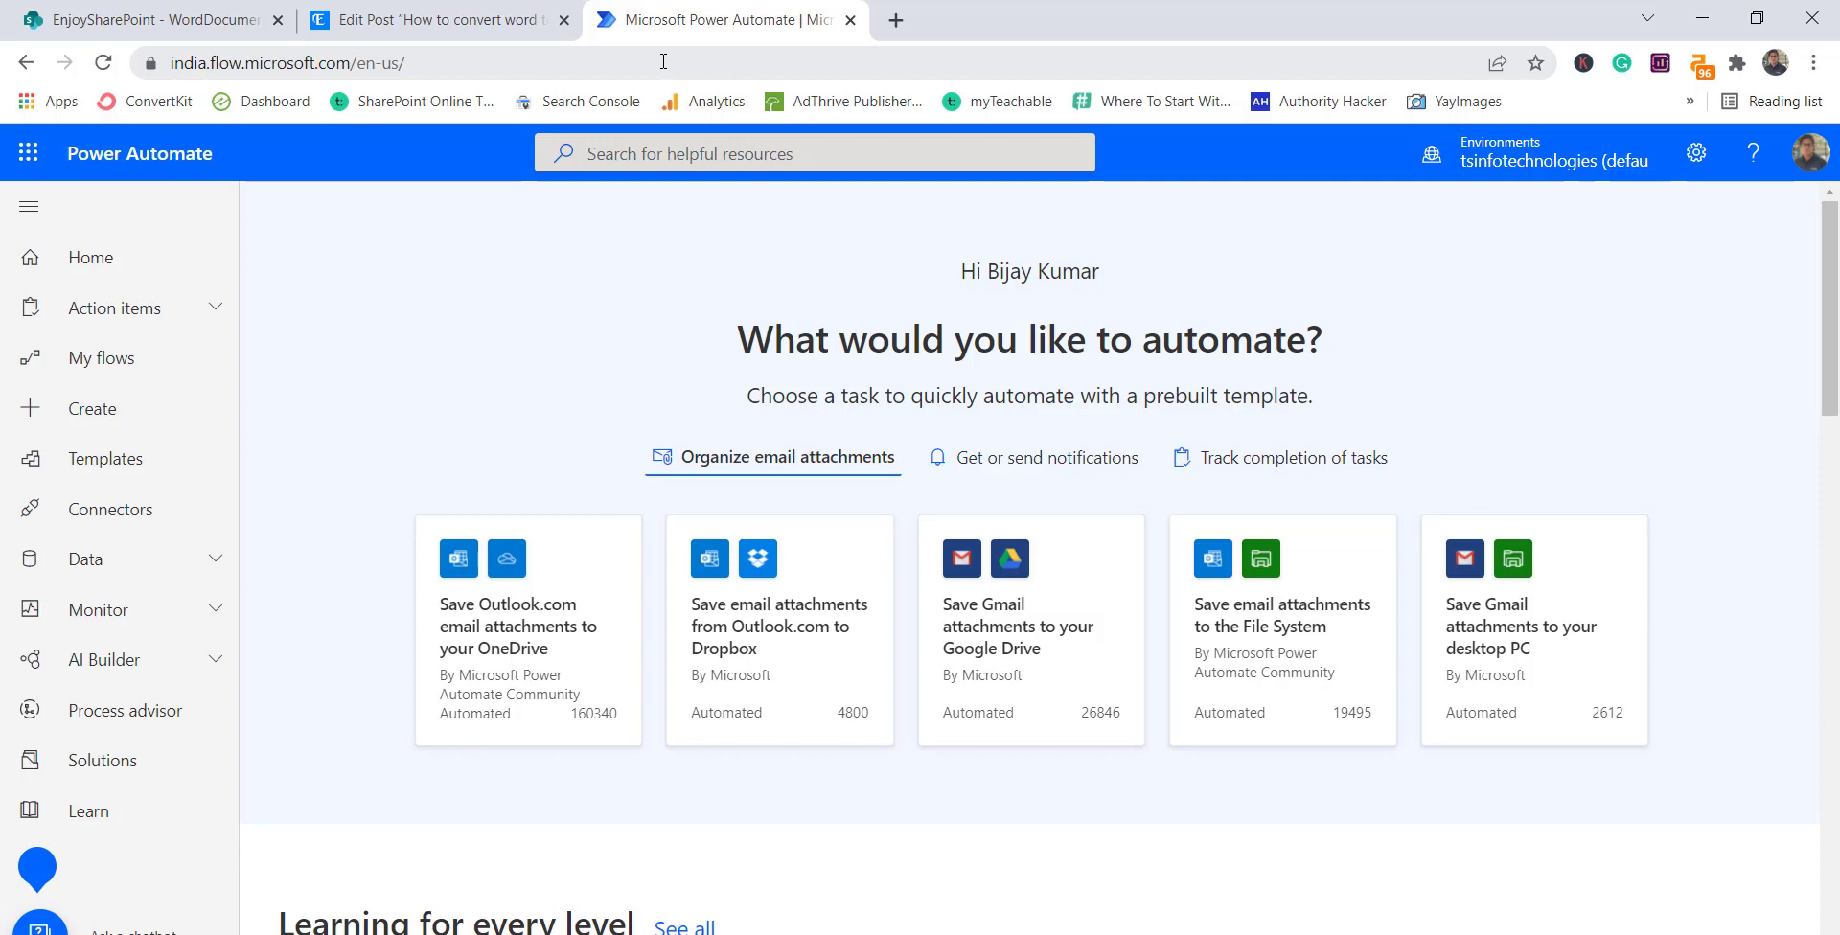
Step: Start a new automated cloud flow from blank and name it "Convert Word TO PDF"
{"action": "left_click", "coordinate": [137, 418]}
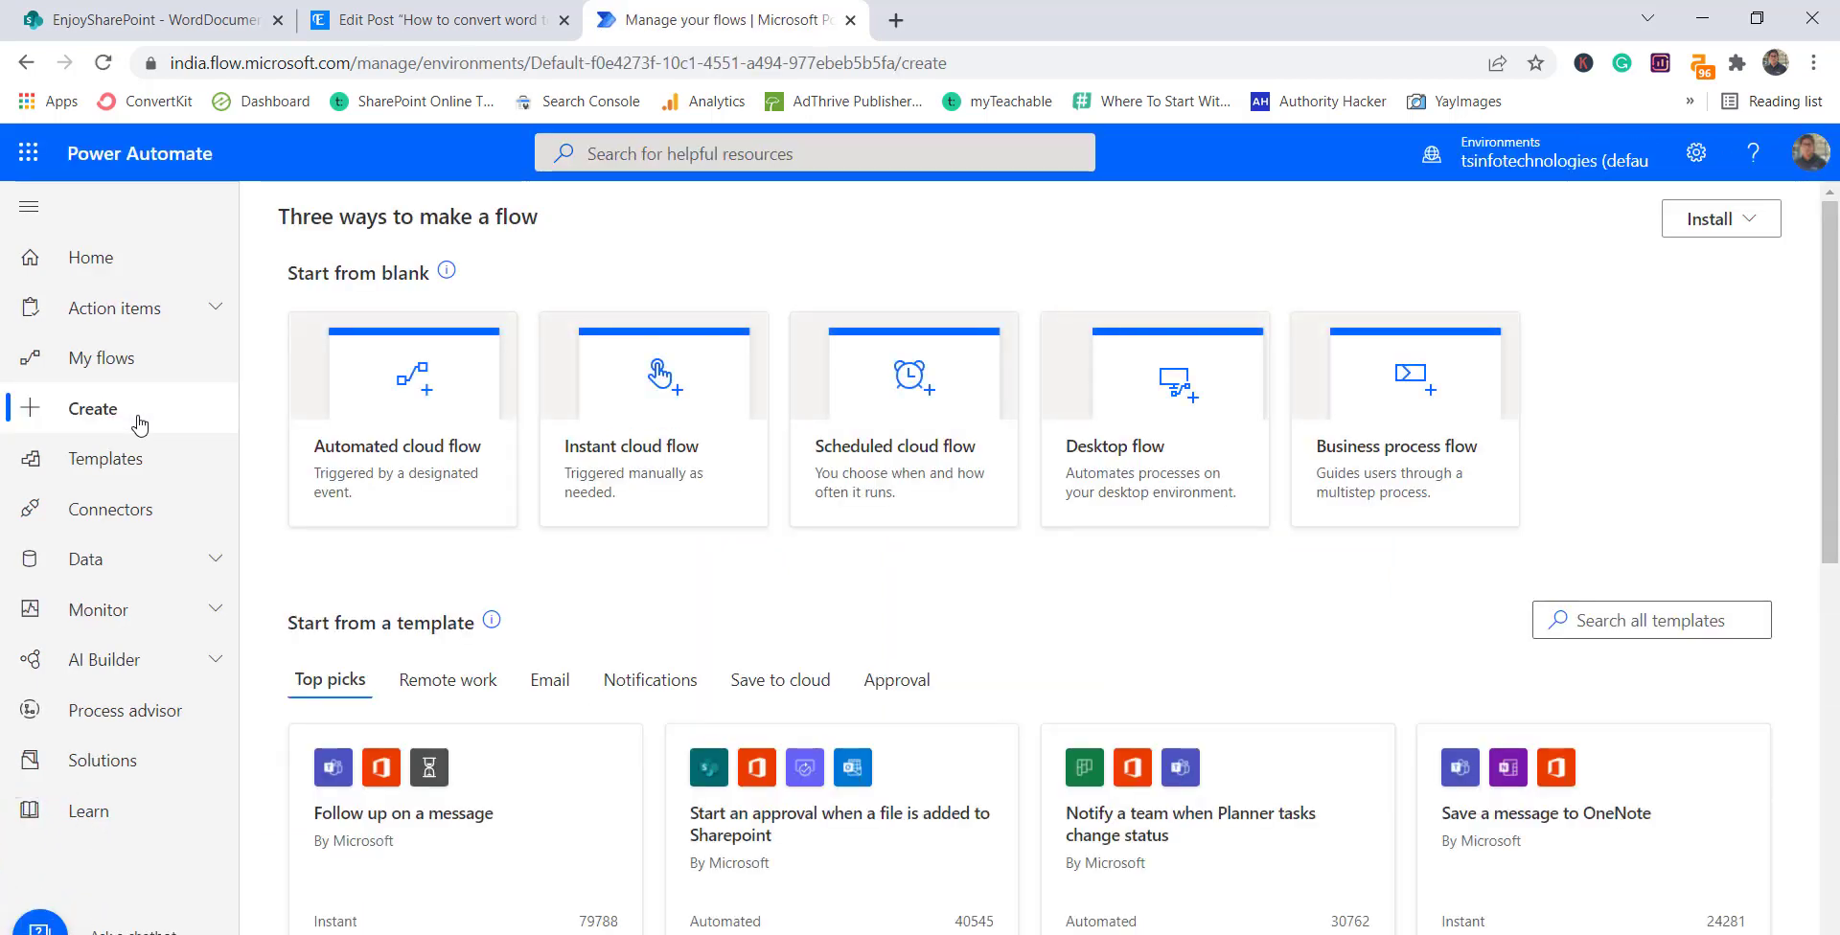
{"action": "left_click", "coordinate": [388, 391]}
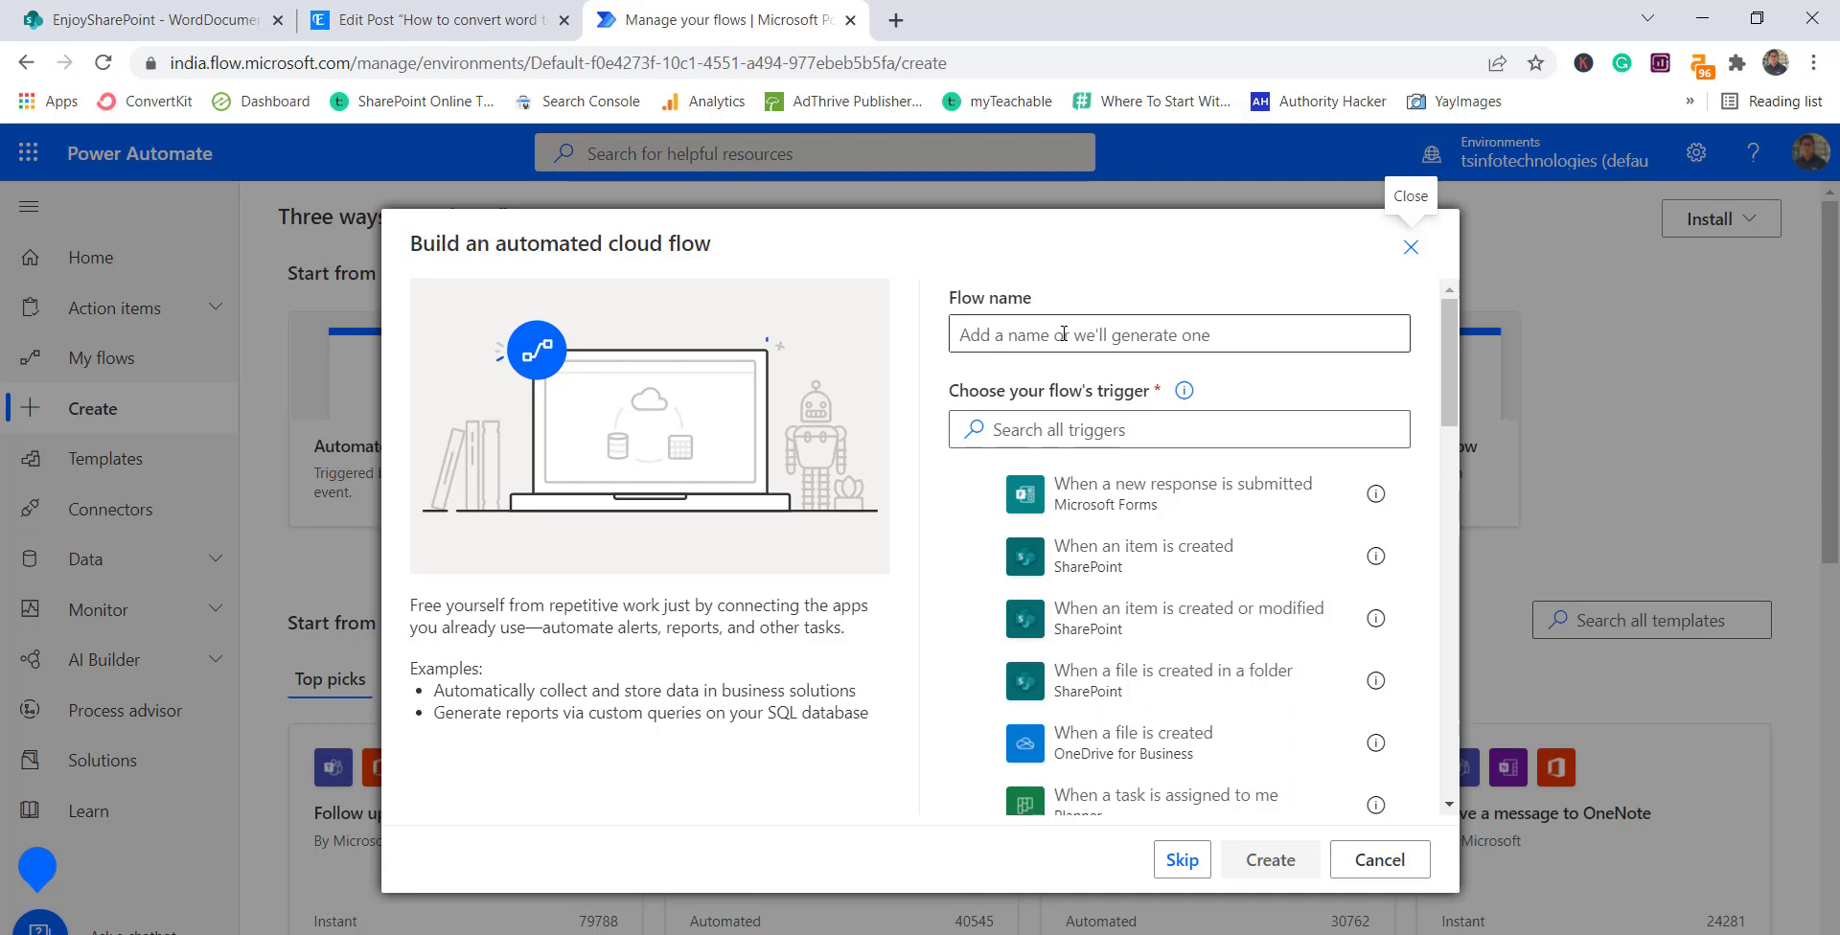
{"action": "left_click", "coordinate": [1063, 333]}
{"action": "type", "text": "Contvert WOR"}
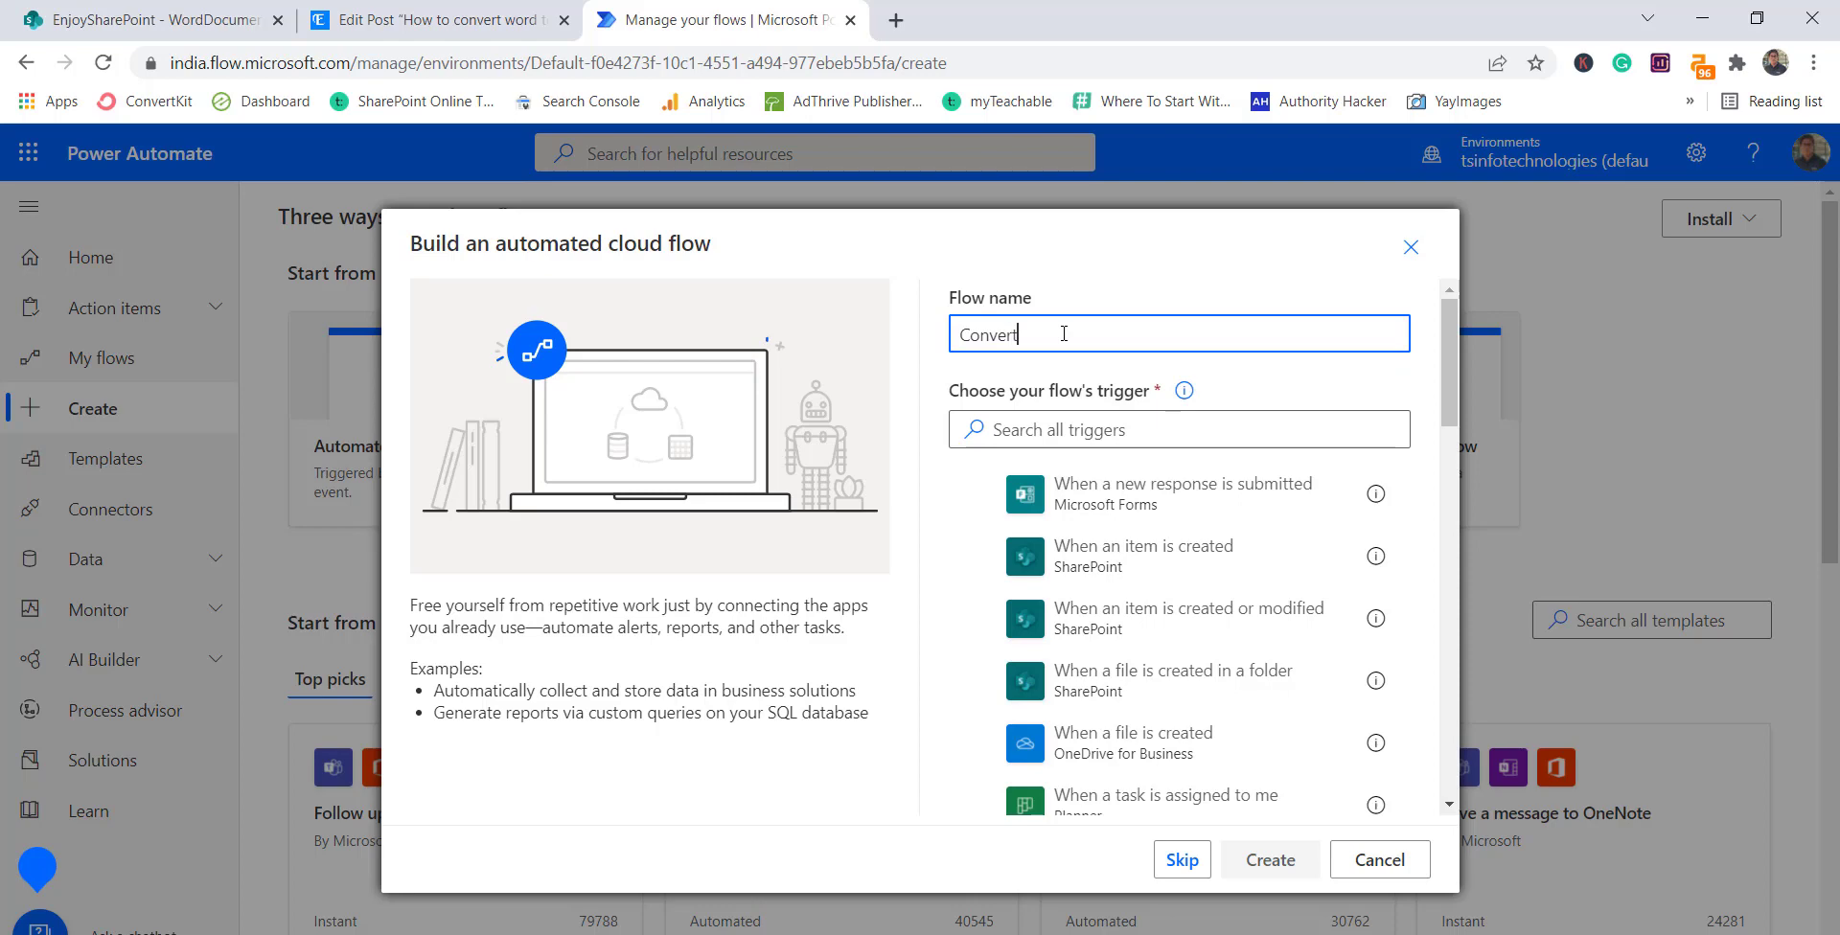
{"action": "key", "text": "BackSpace"}
{"action": "key", "text": "BackSpace"}
{"action": "type", "text": "ord TO PDF"}
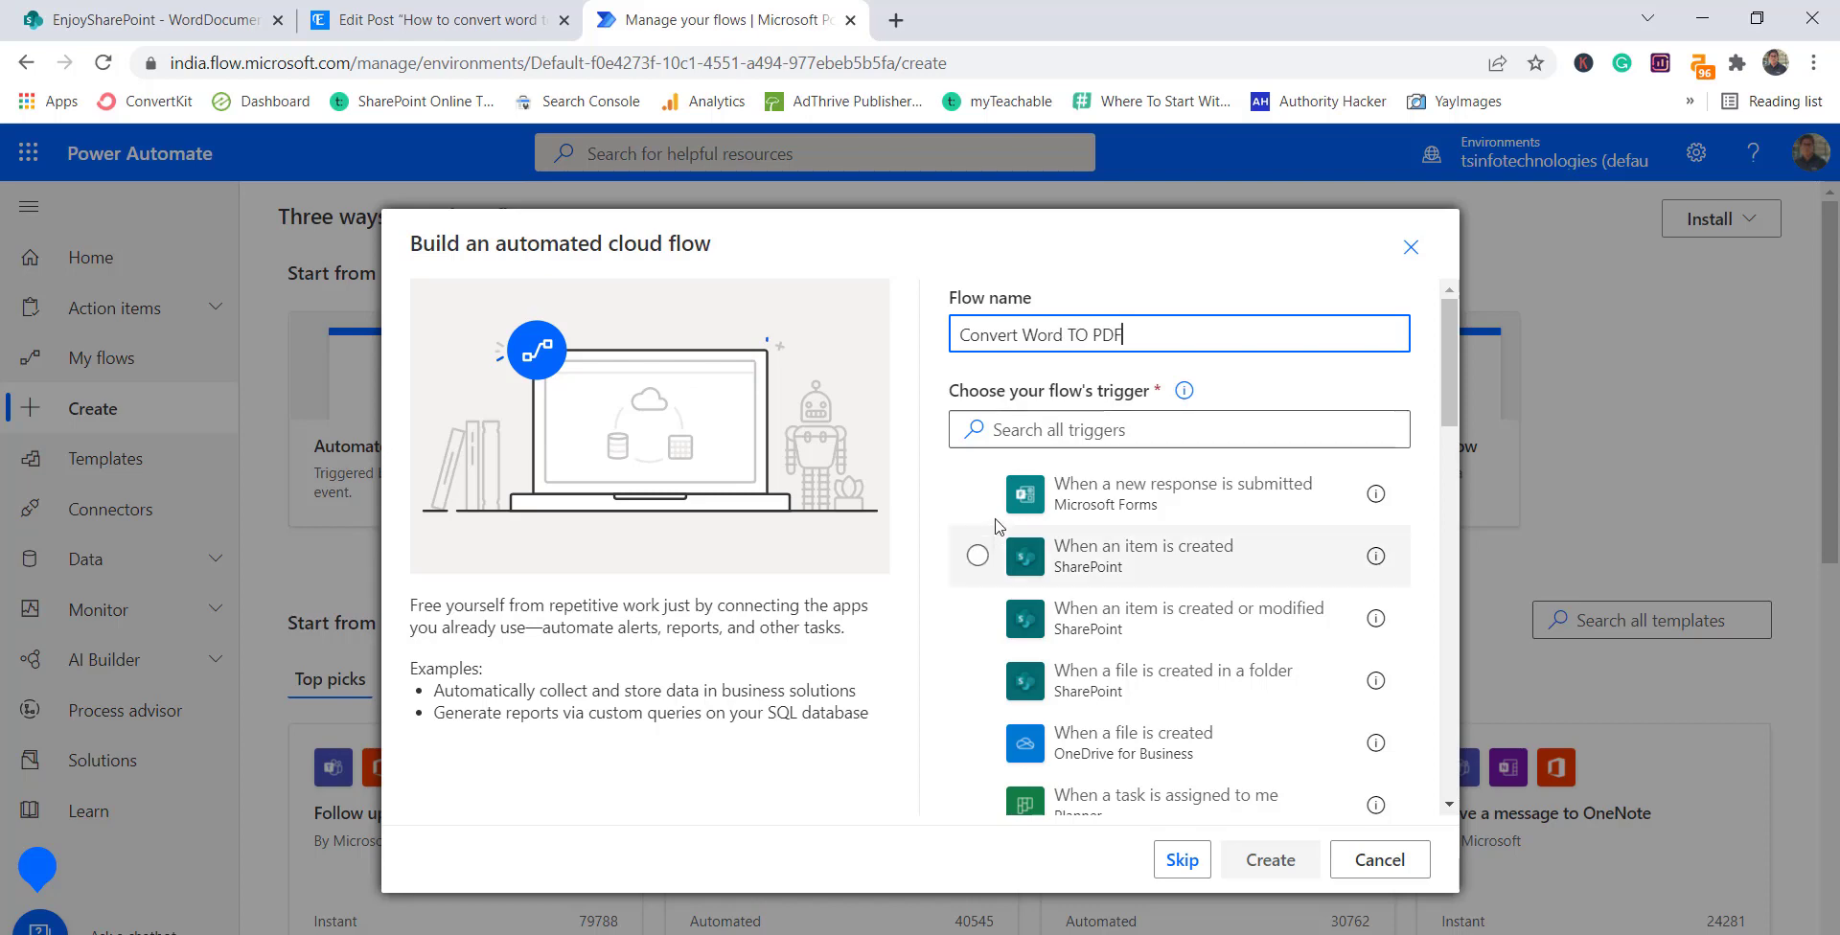
Step: Choose the SharePoint trigger "When a file is created (properties only)", dismiss the feedback request and create the flow
{"action": "left_click", "coordinate": [1008, 426]}
{"action": "type", "text": "file"}
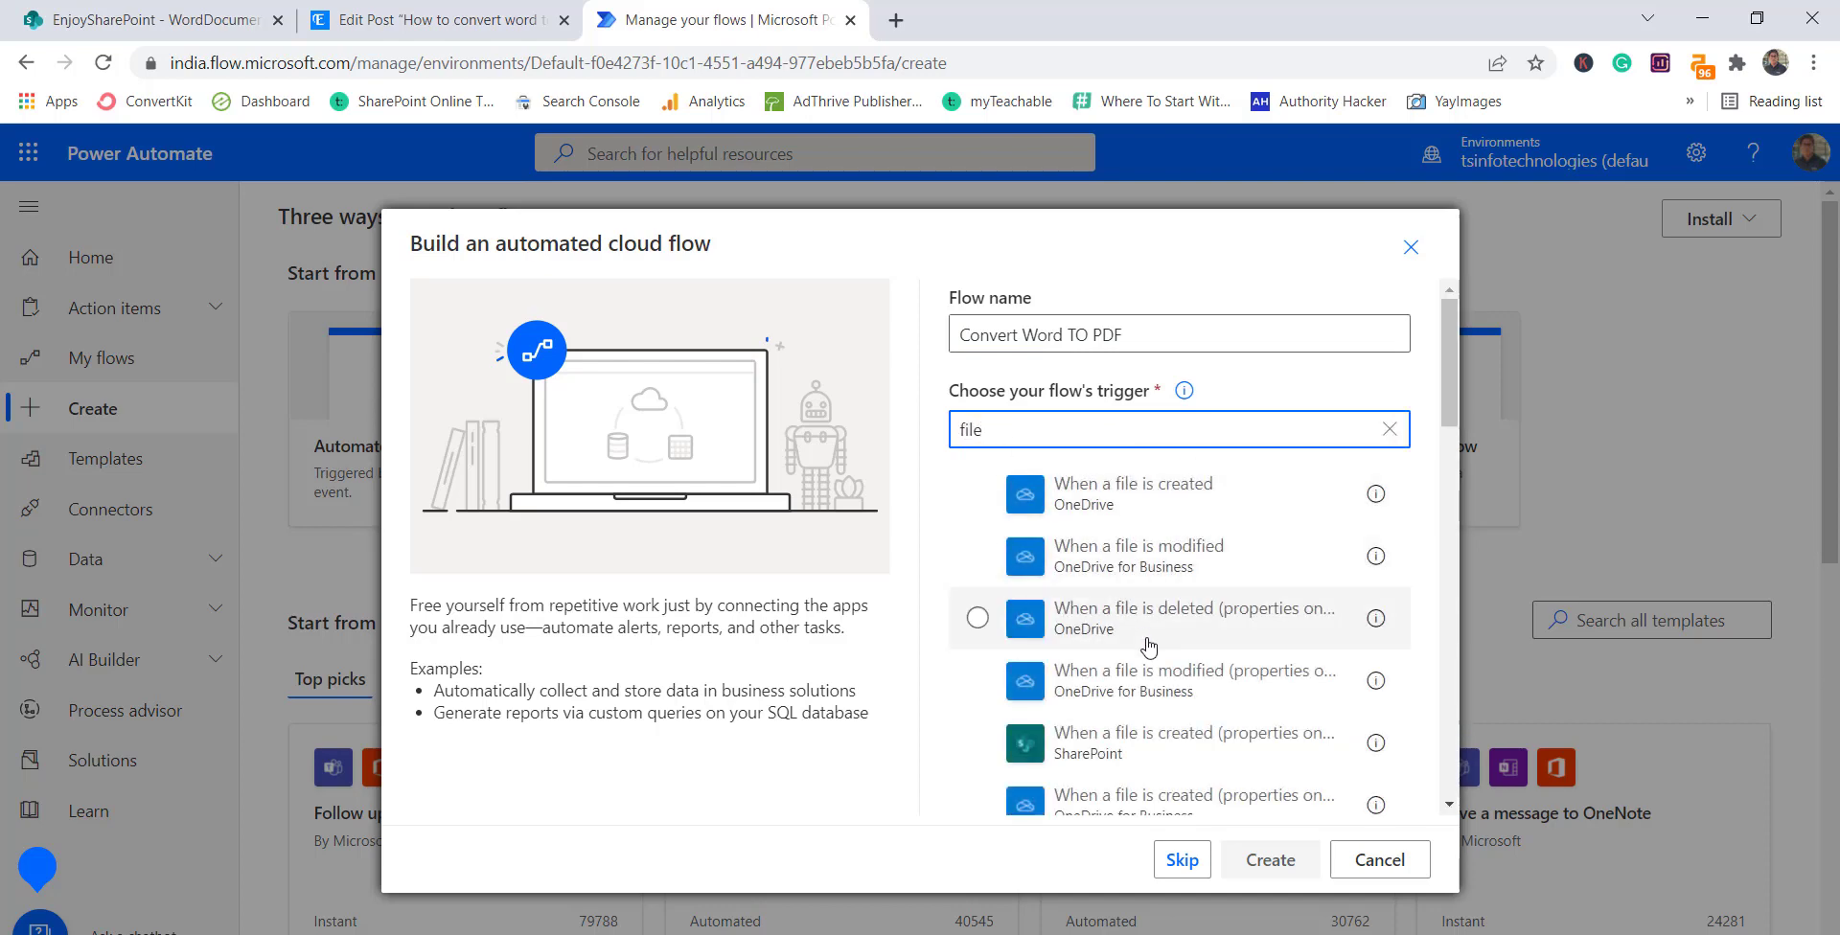
{"action": "scroll", "coordinate": [1035, 633], "scroll_direction": "down", "scroll_amount": 3}
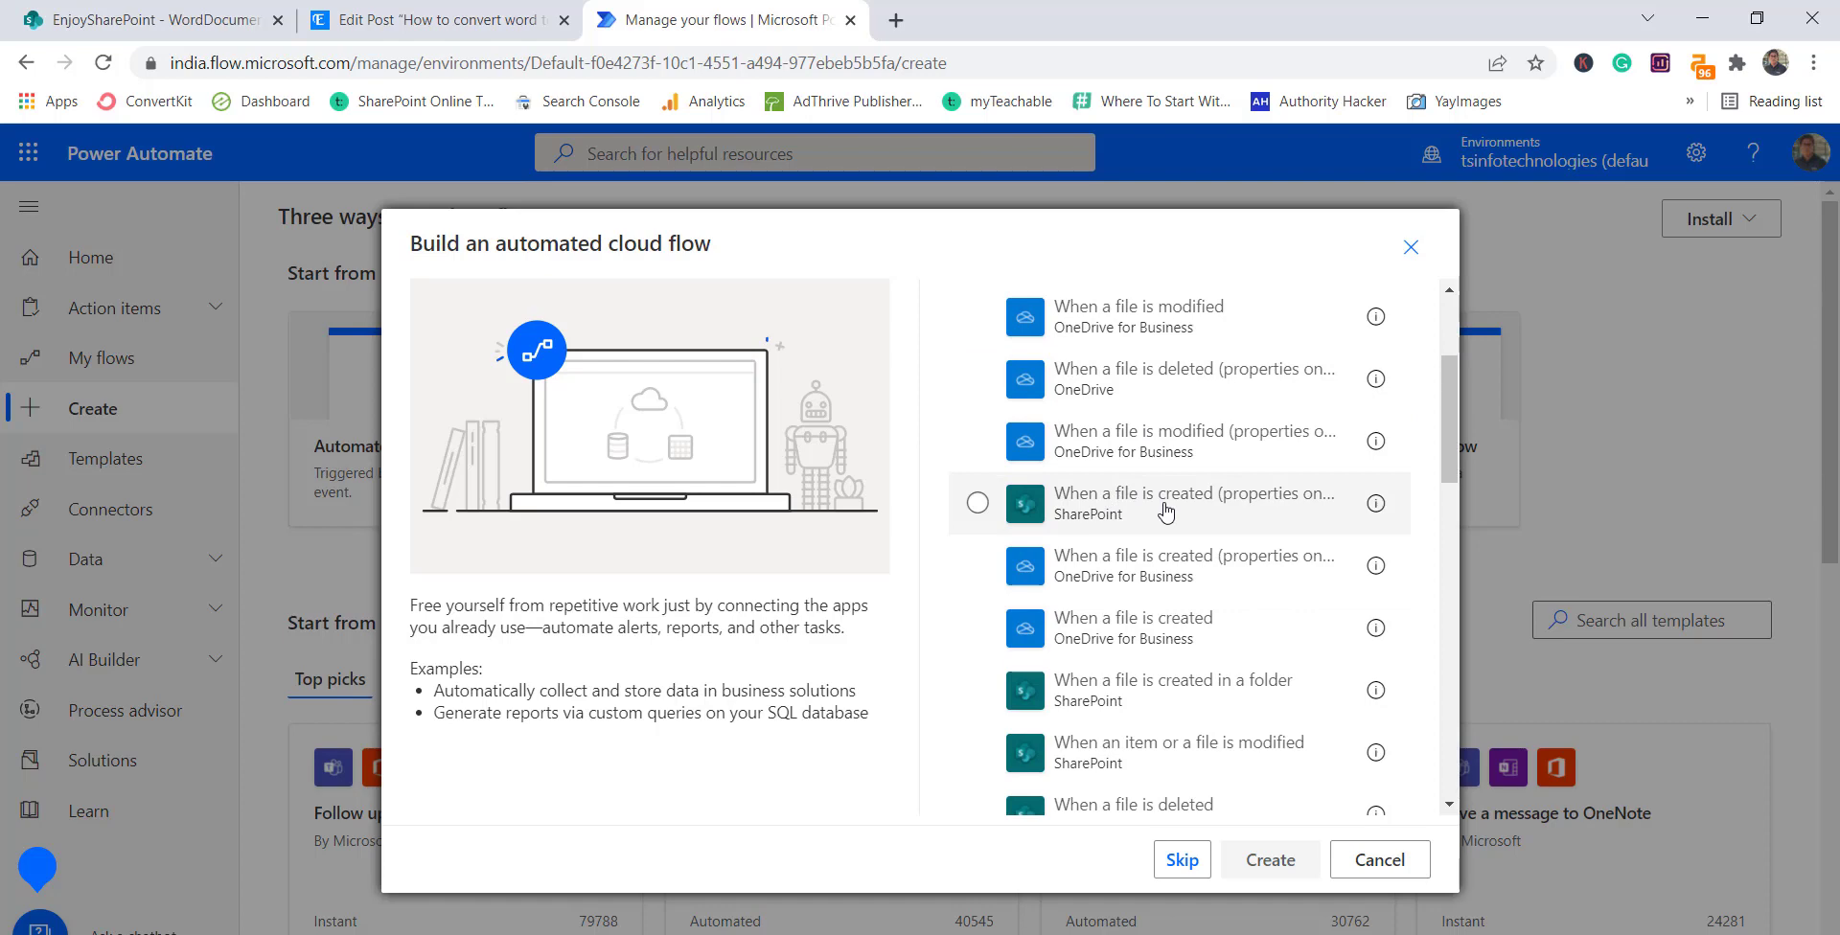
{"action": "left_click", "coordinate": [1165, 508]}
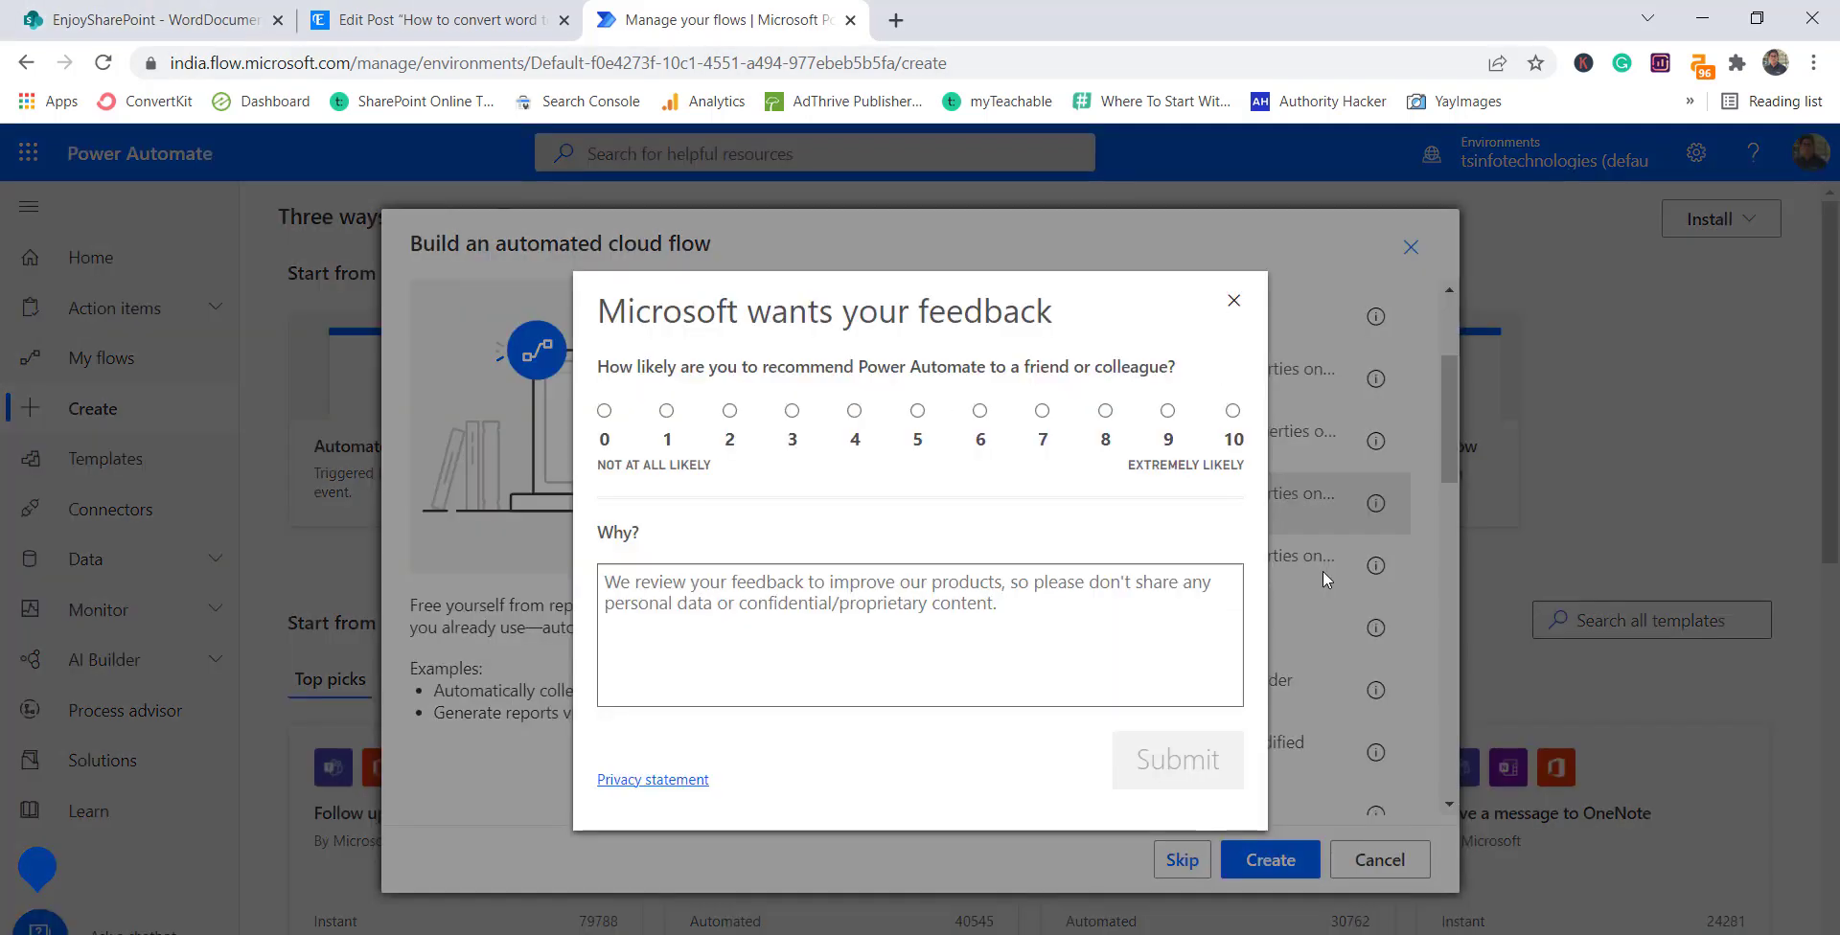
{"action": "left_click", "coordinate": [1234, 301]}
{"action": "left_click", "coordinate": [1276, 860]}
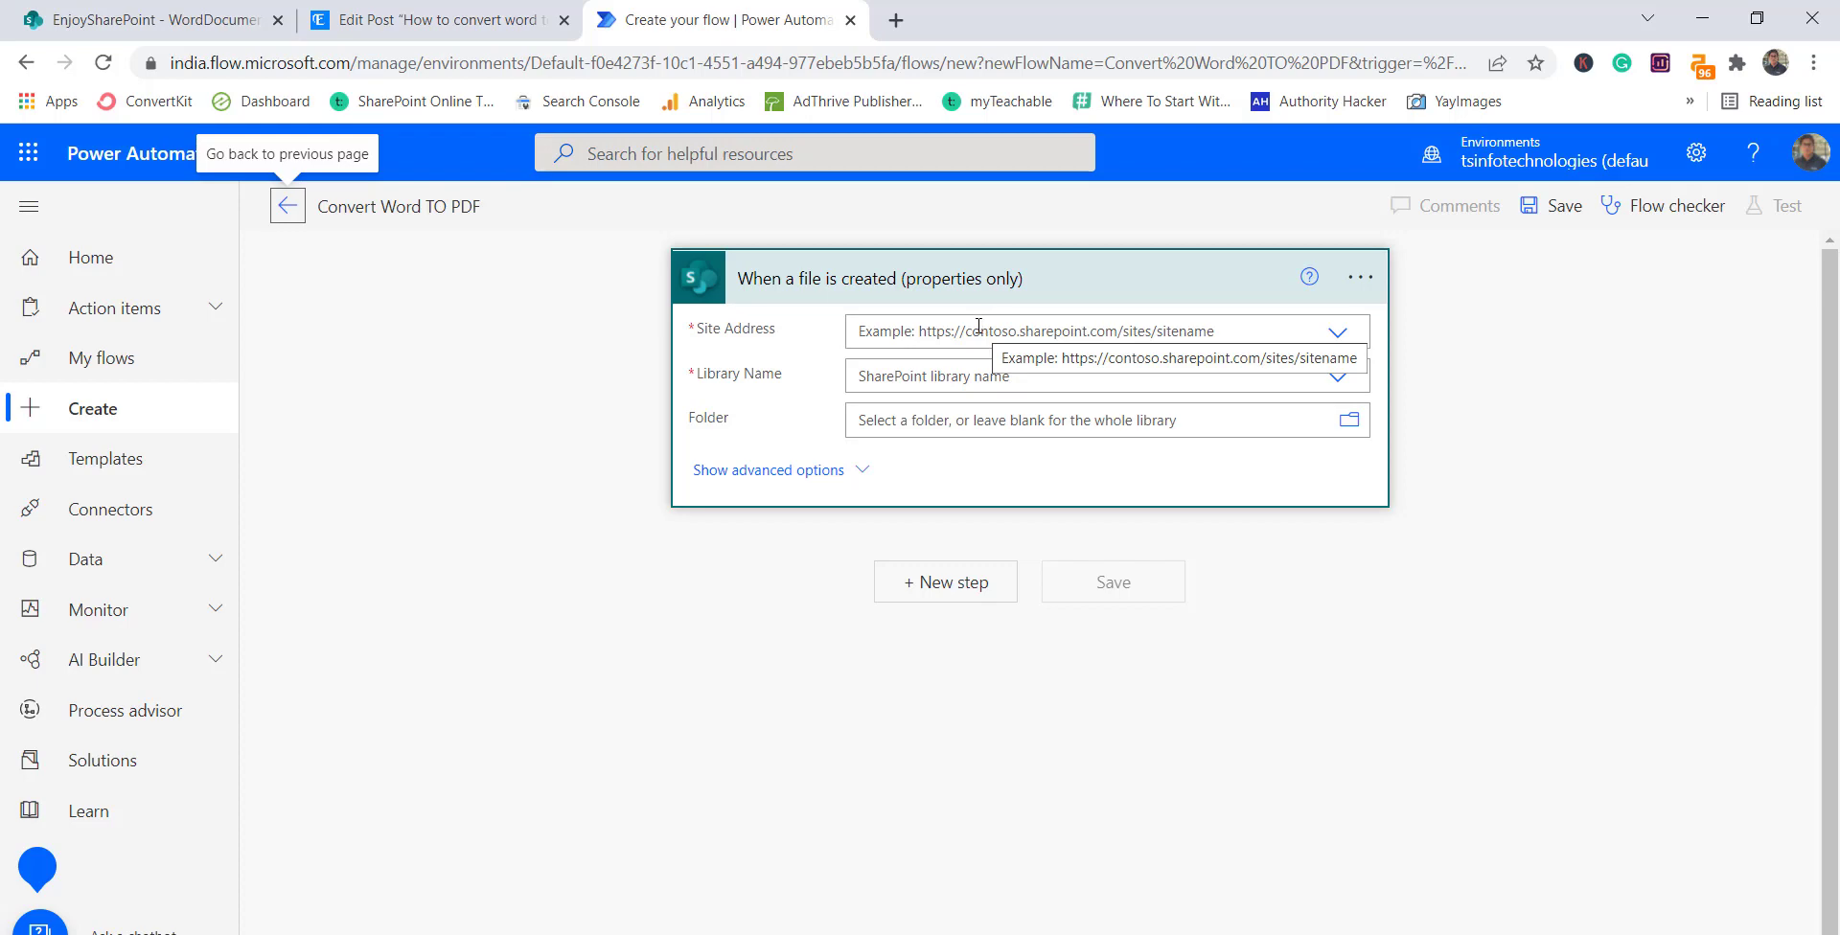
{"action": "key", "text": "ctrl+1"}
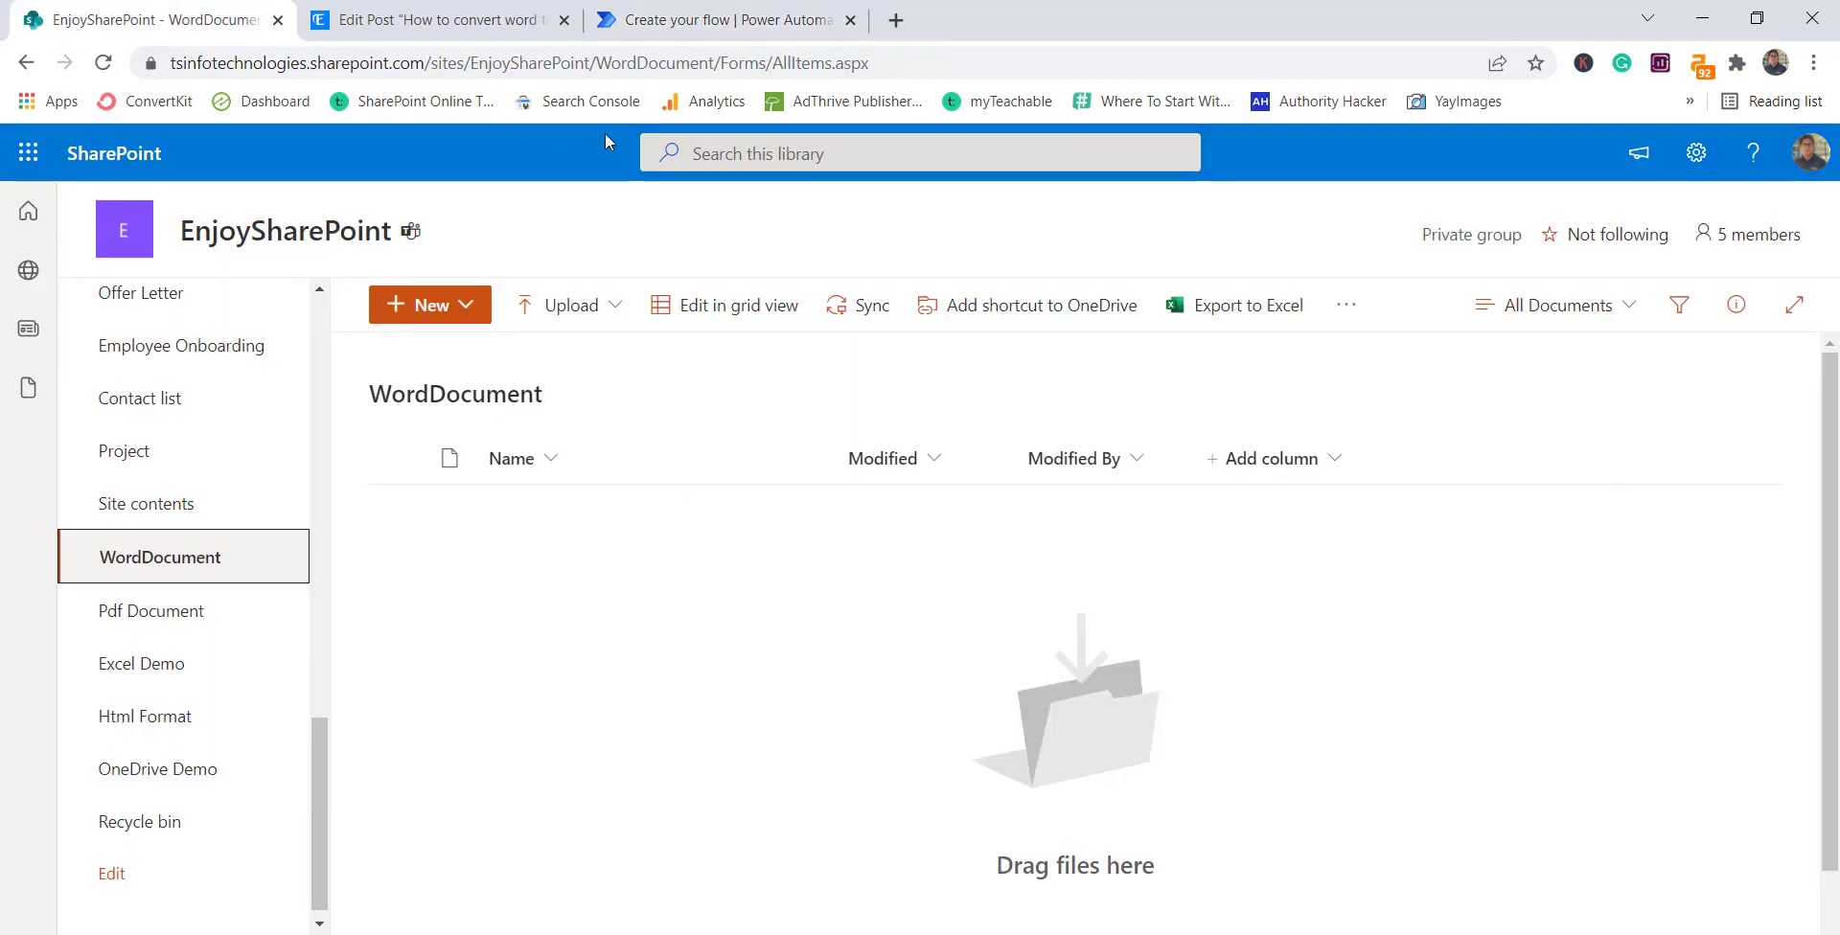
{"action": "left_click_drag", "start_coordinate": [602, 69], "coordinate": [165, 66]}
{"action": "key", "text": "ctrl+c"}
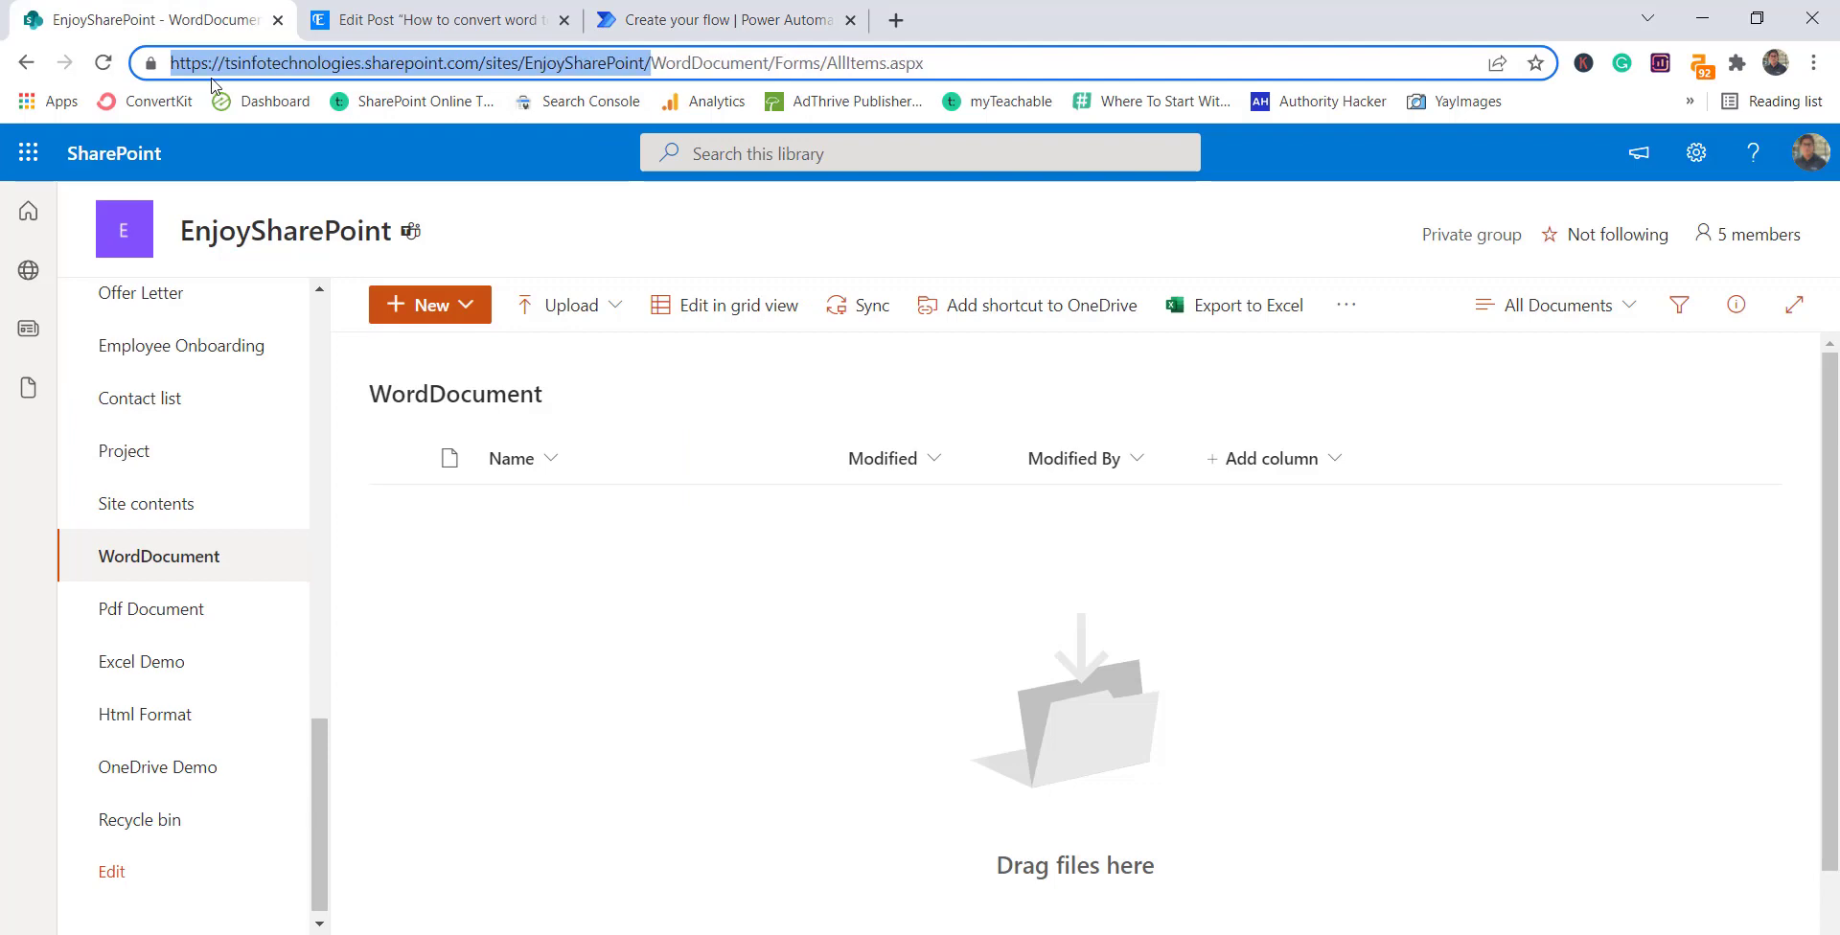
{"action": "left_click", "coordinate": [743, 26]}
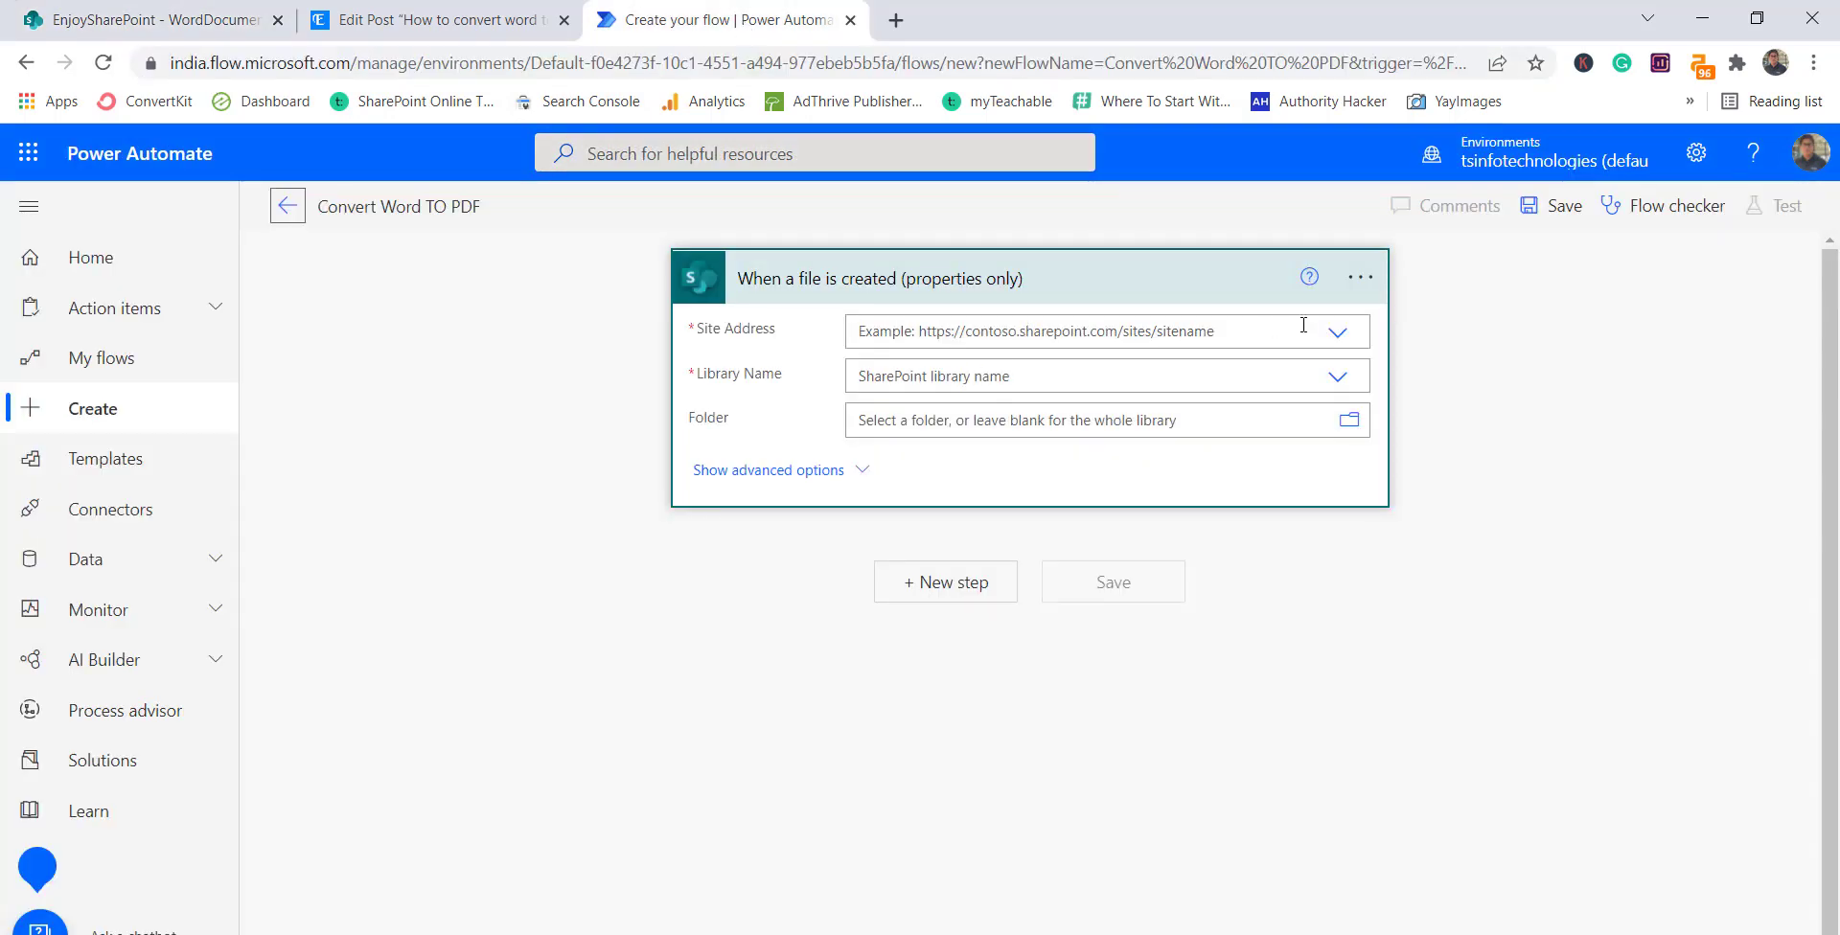
{"action": "left_click", "coordinate": [1336, 335]}
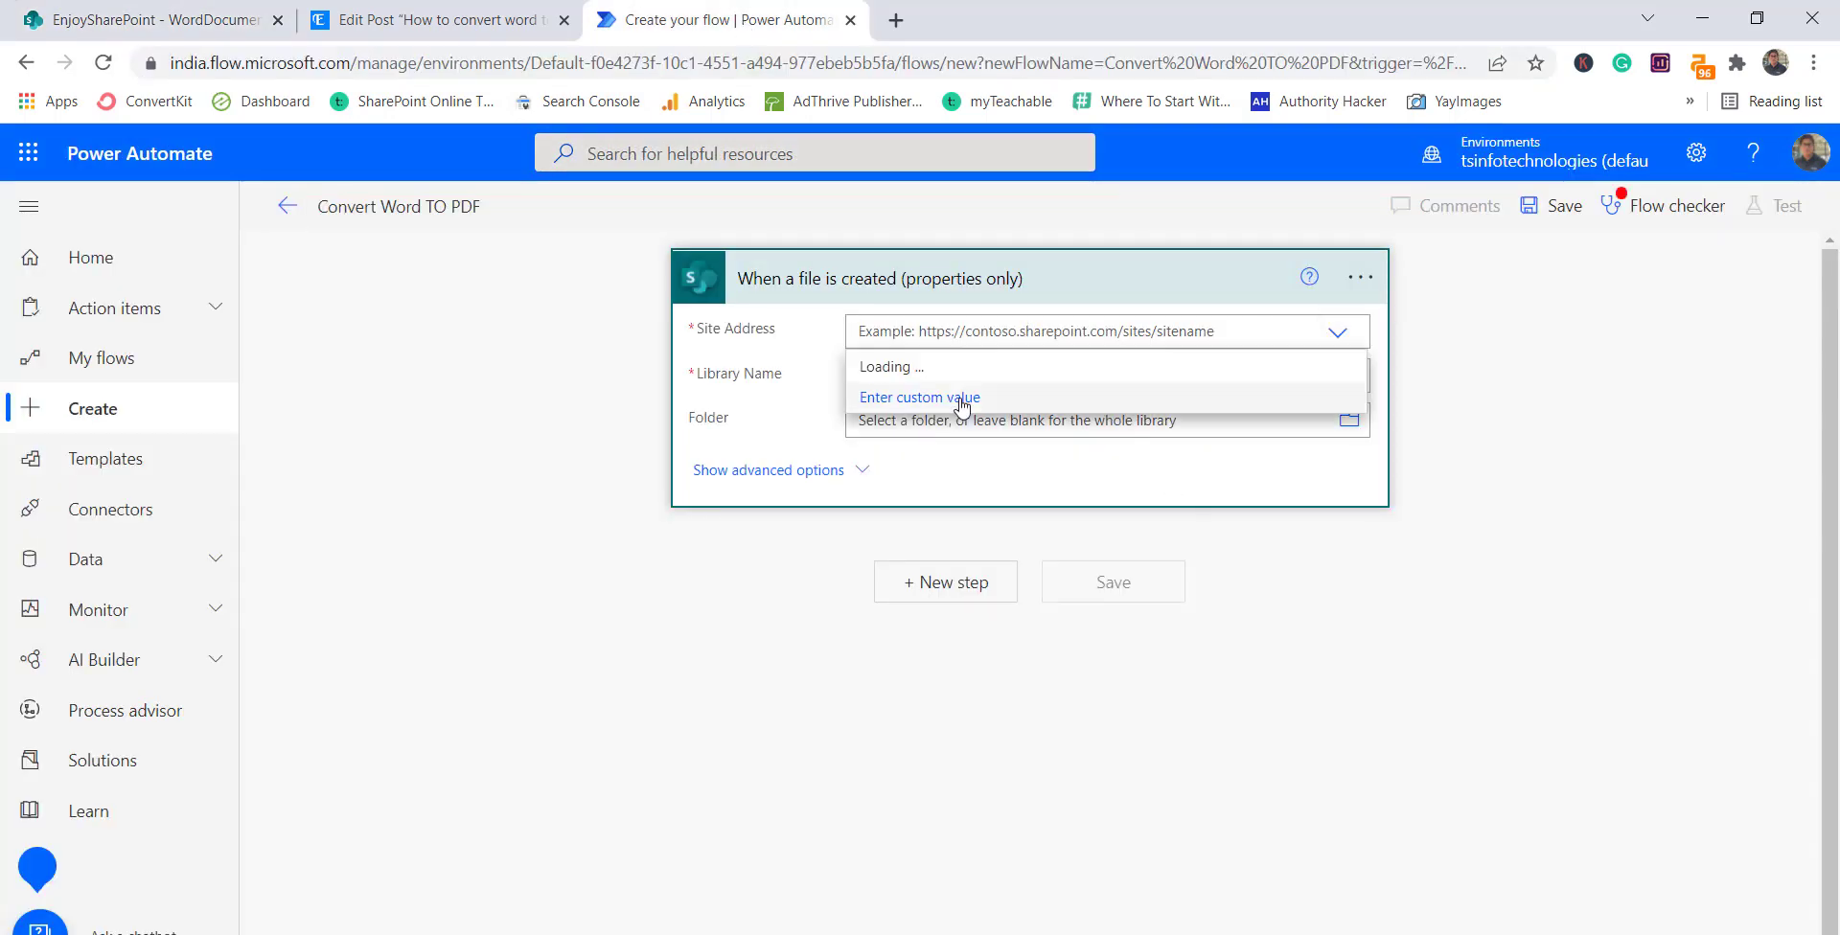
{"action": "left_click", "coordinate": [1054, 394]}
{"action": "key", "text": "ctrl+v"}
{"action": "left_click", "coordinate": [1100, 376]}
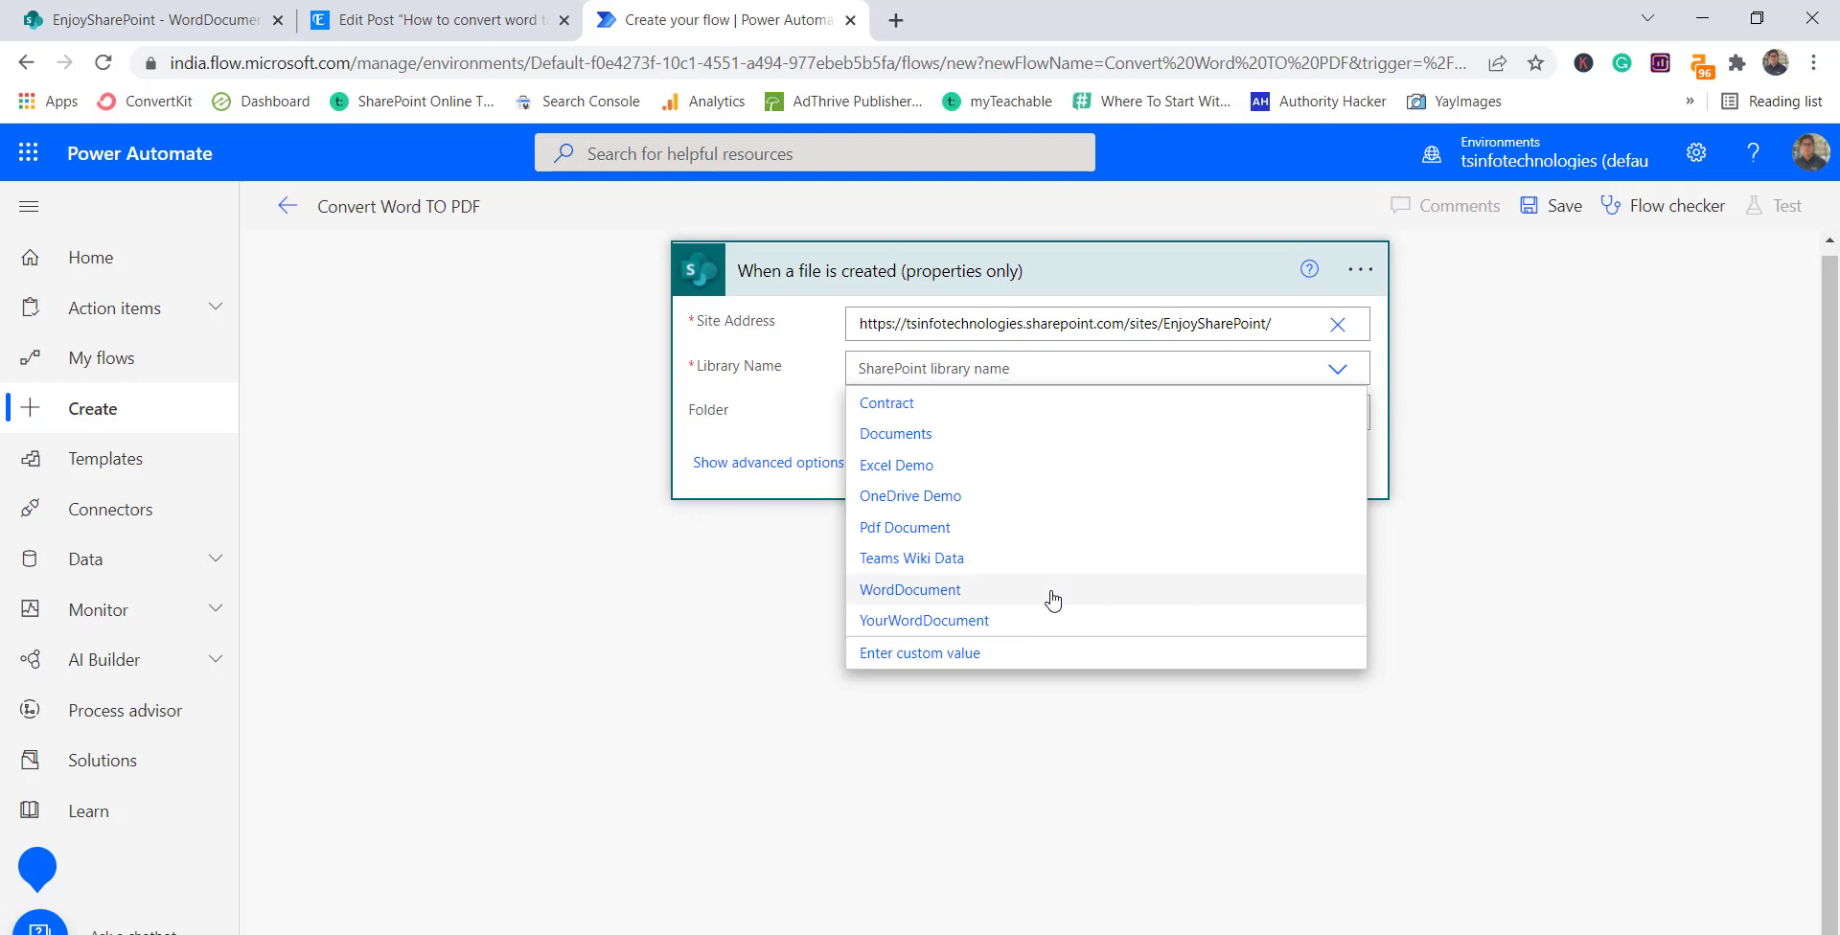
{"action": "left_click", "coordinate": [922, 593]}
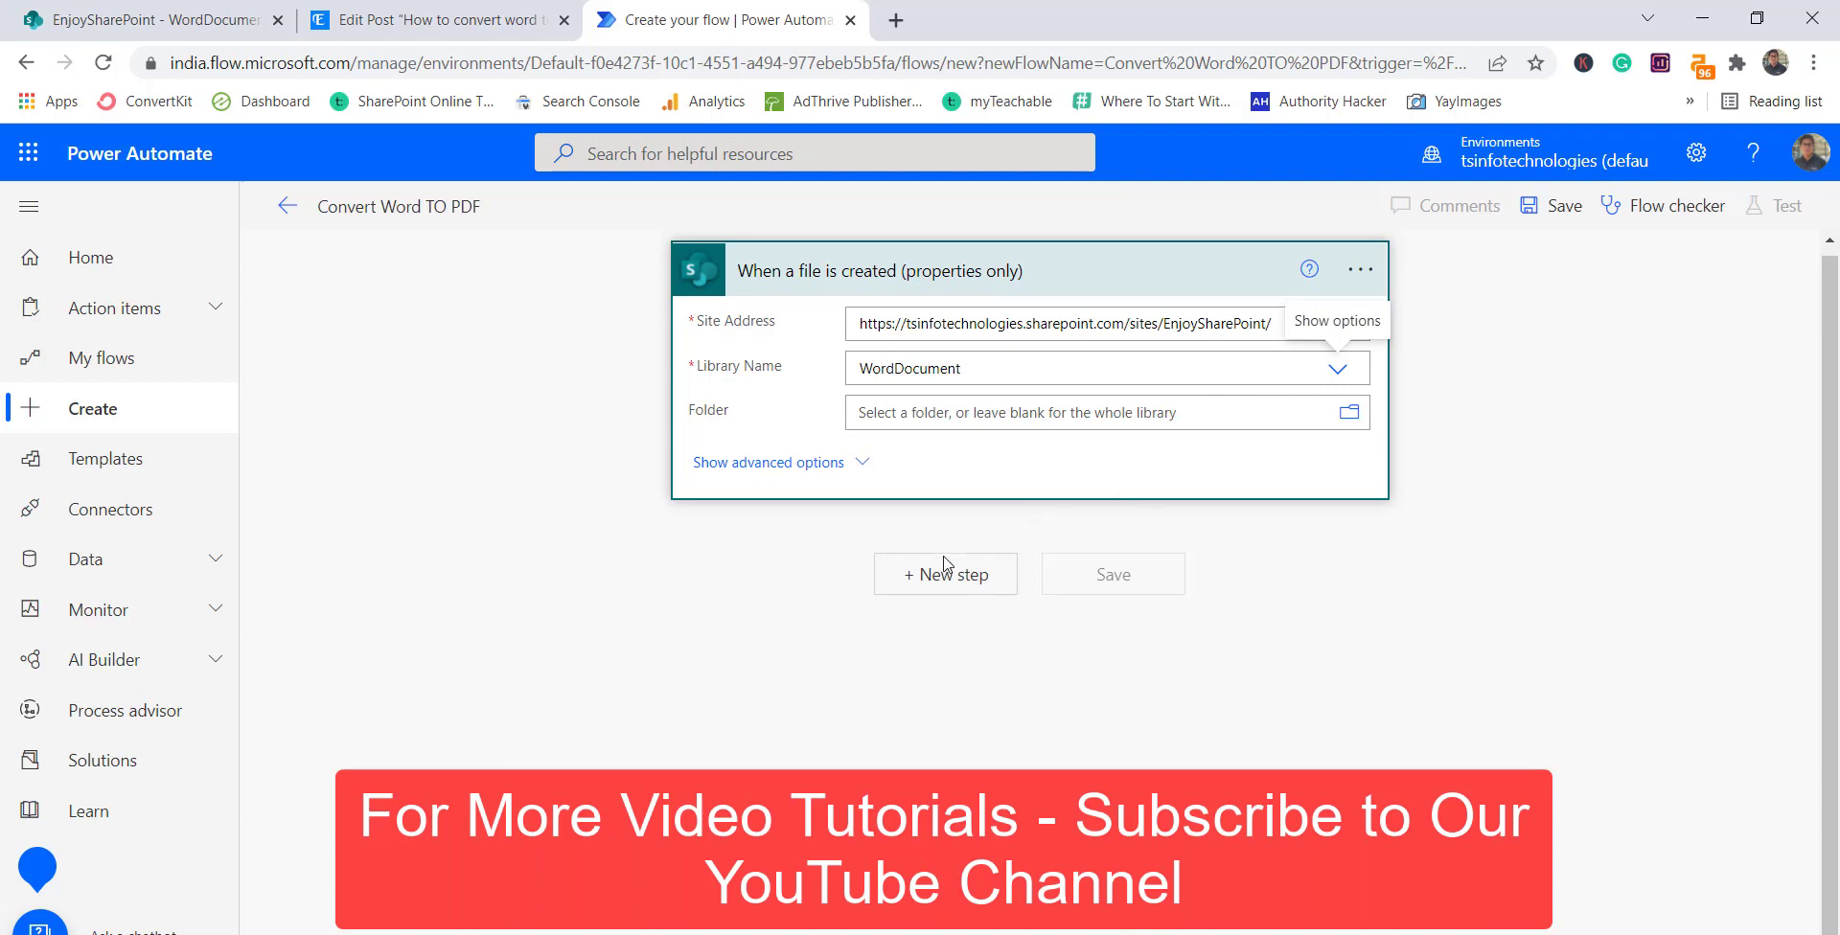
Step: Add the SharePoint "Get file content" action after the trigger
{"action": "left_click", "coordinate": [902, 585]}
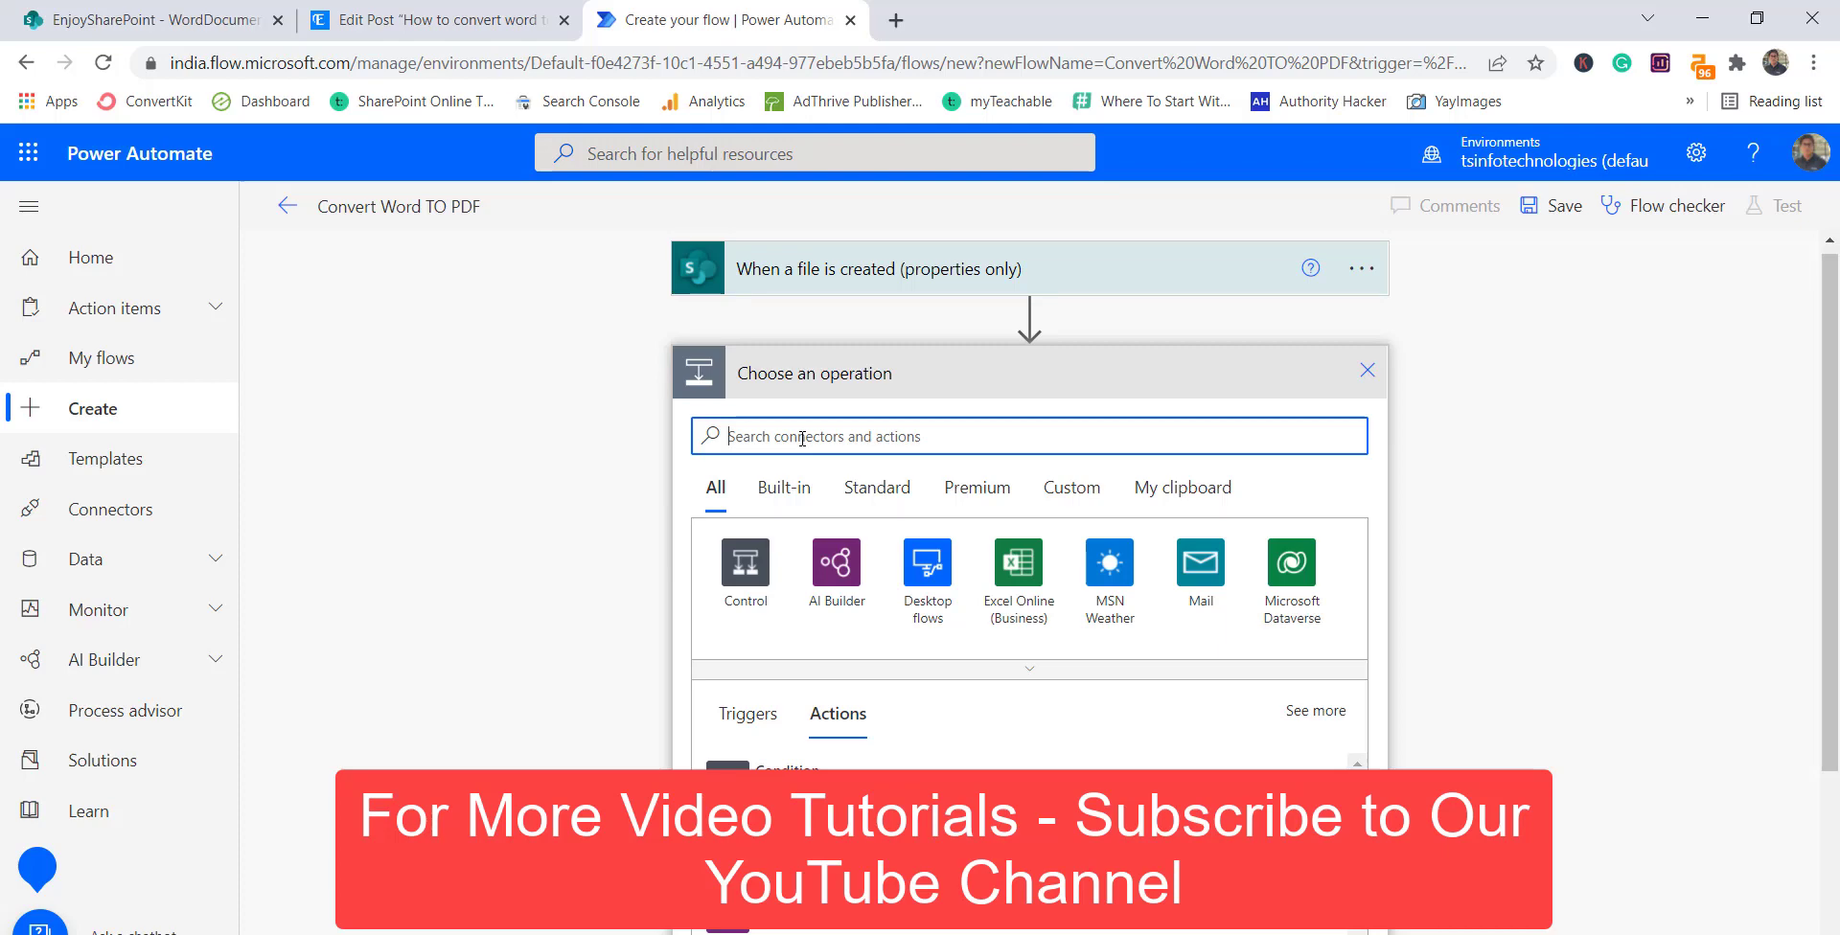
{"action": "type", "text": "g"}
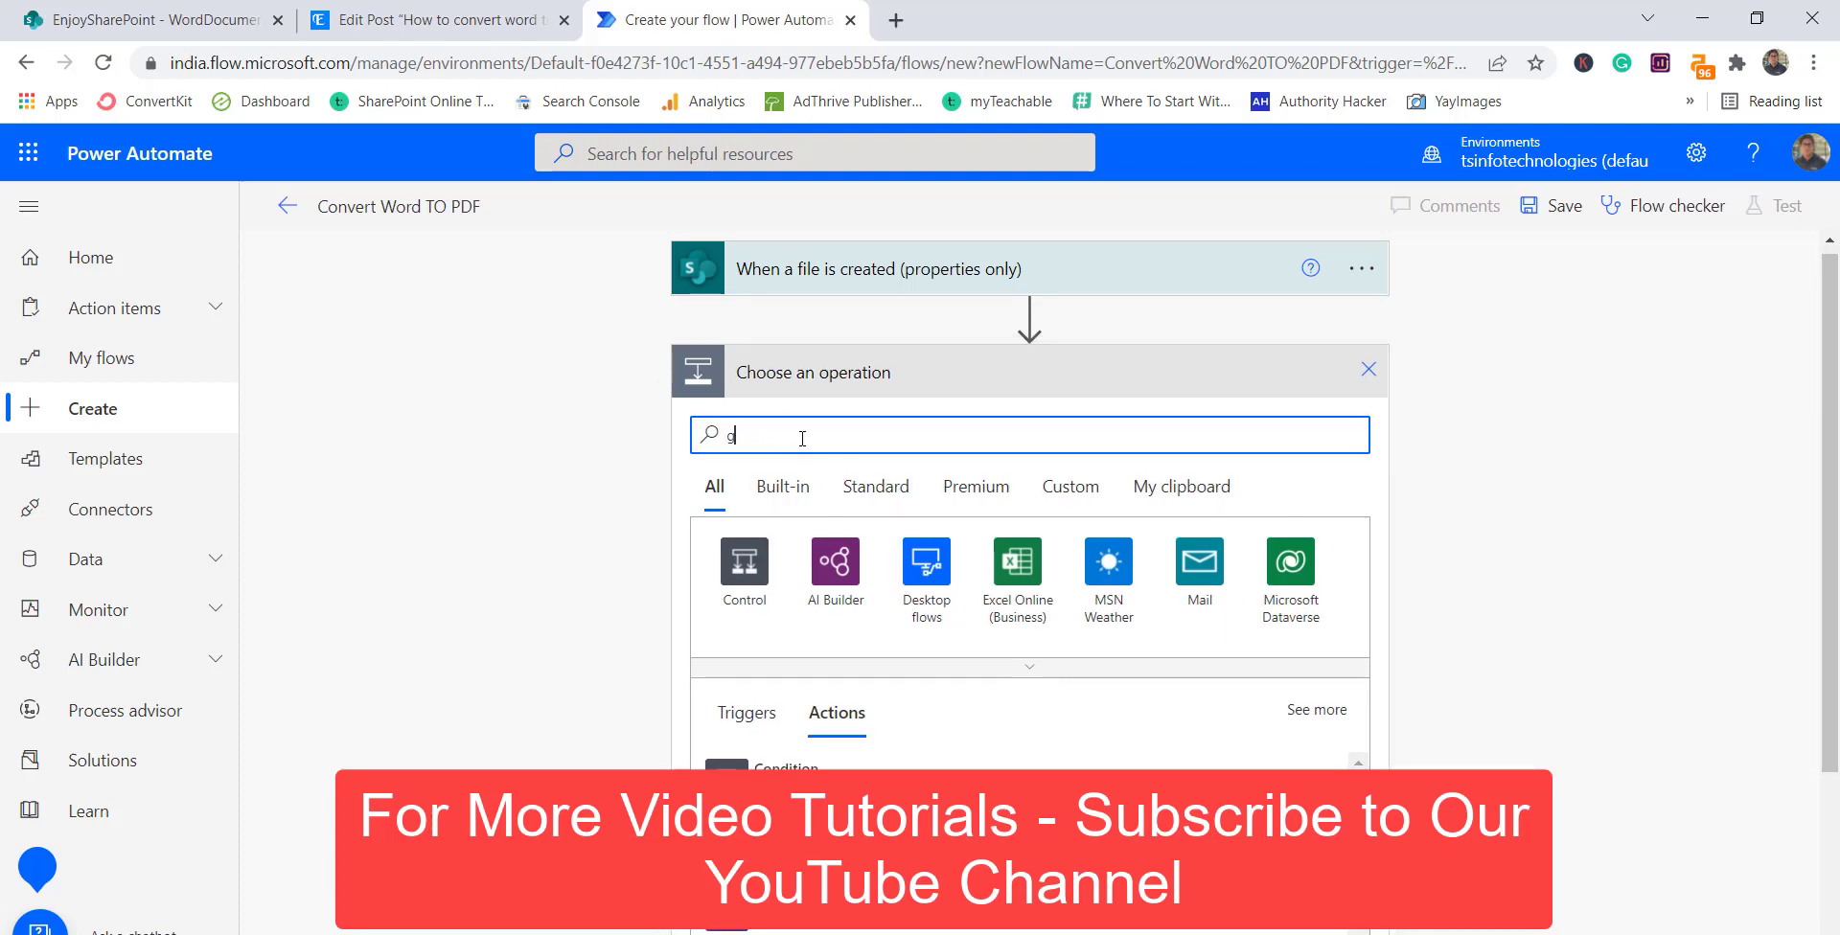
{"action": "type", "text": "et fil"}
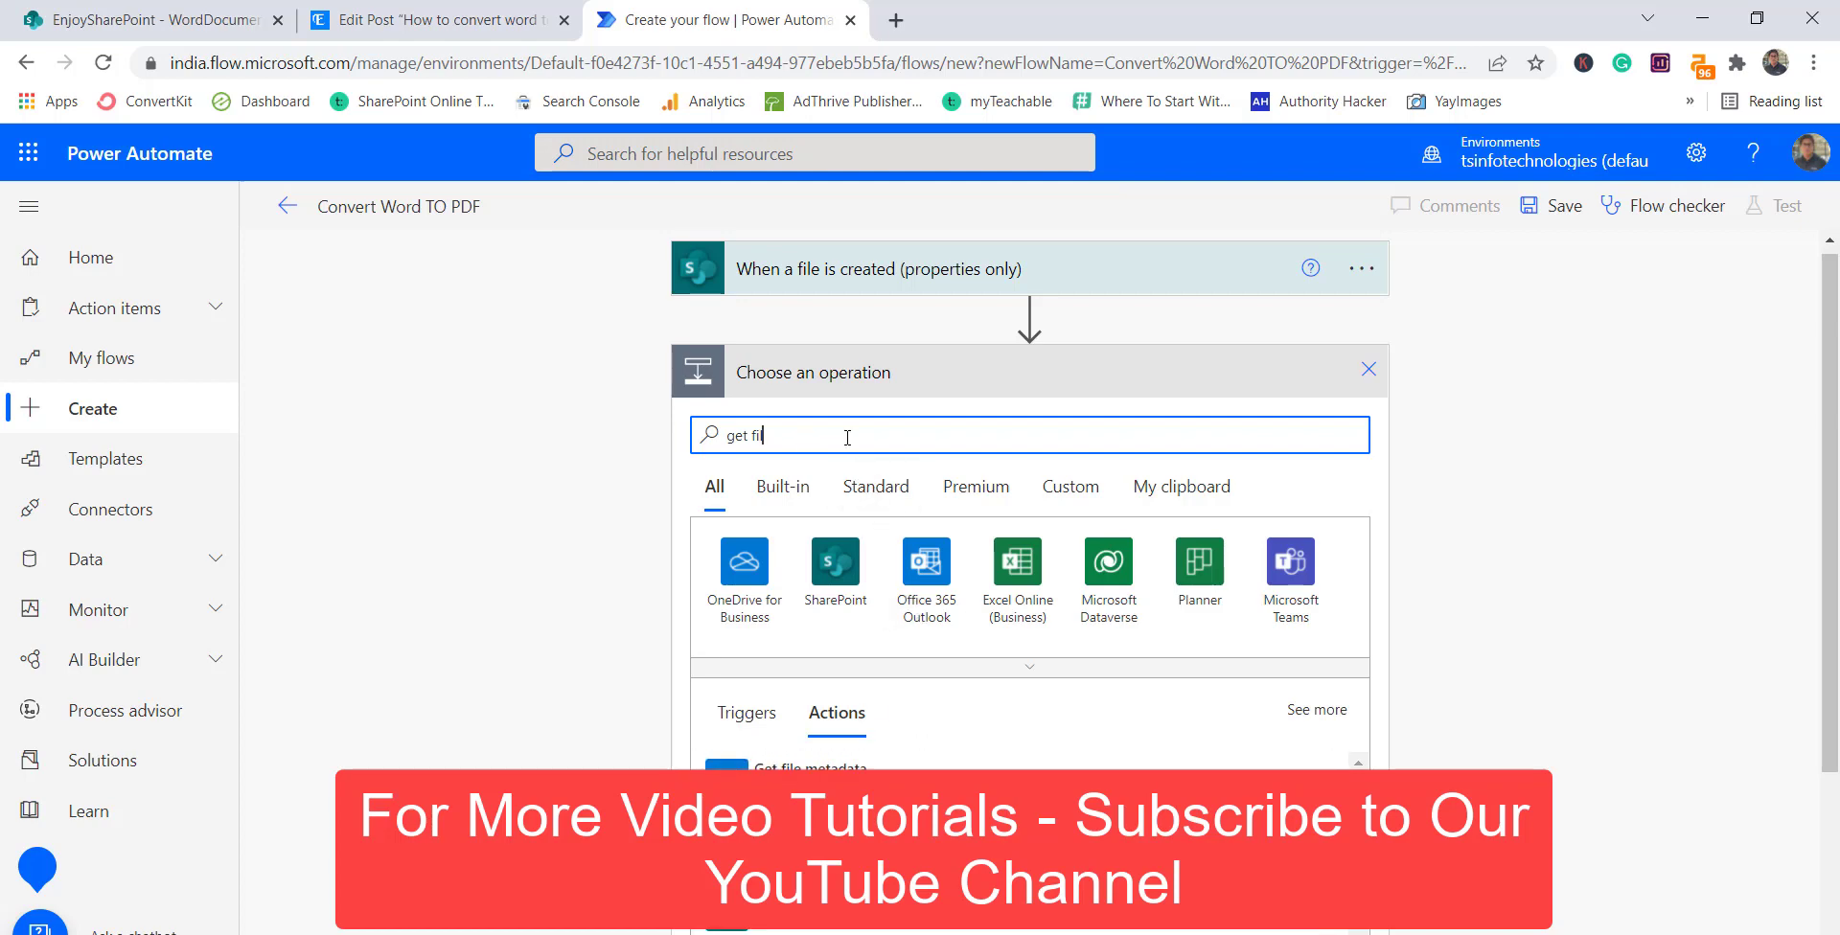
{"action": "type", "text": "e co"}
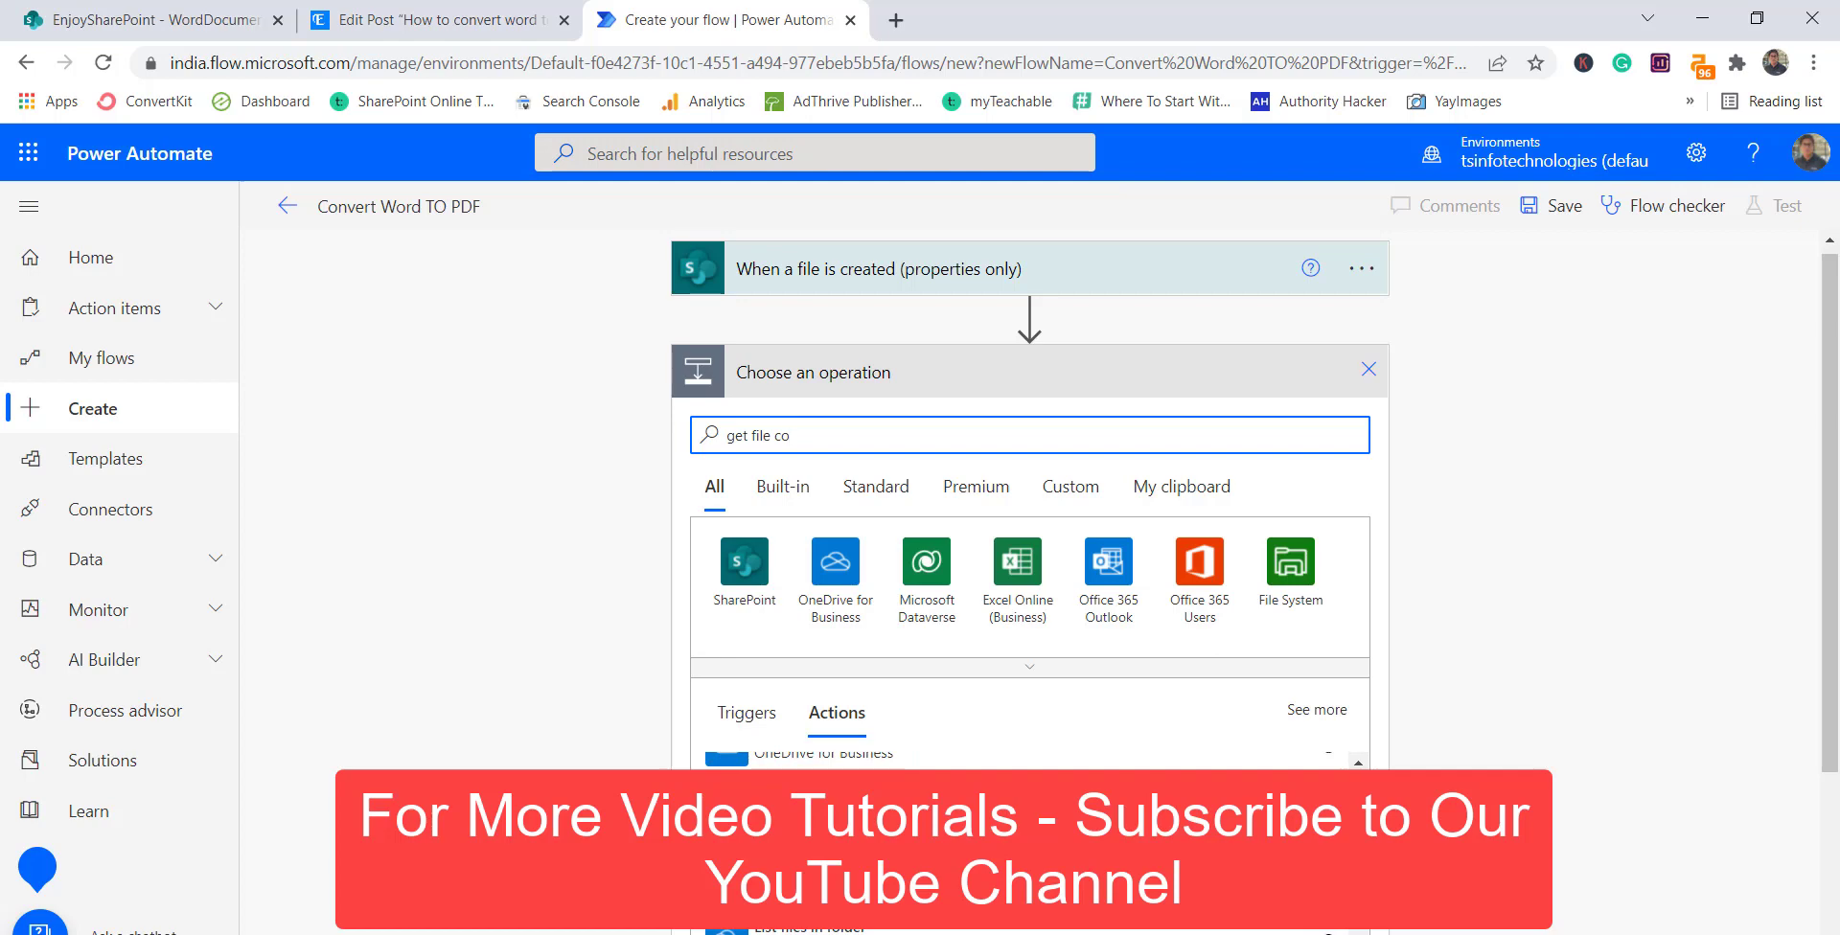
{"action": "left_click", "coordinate": [859, 759]}
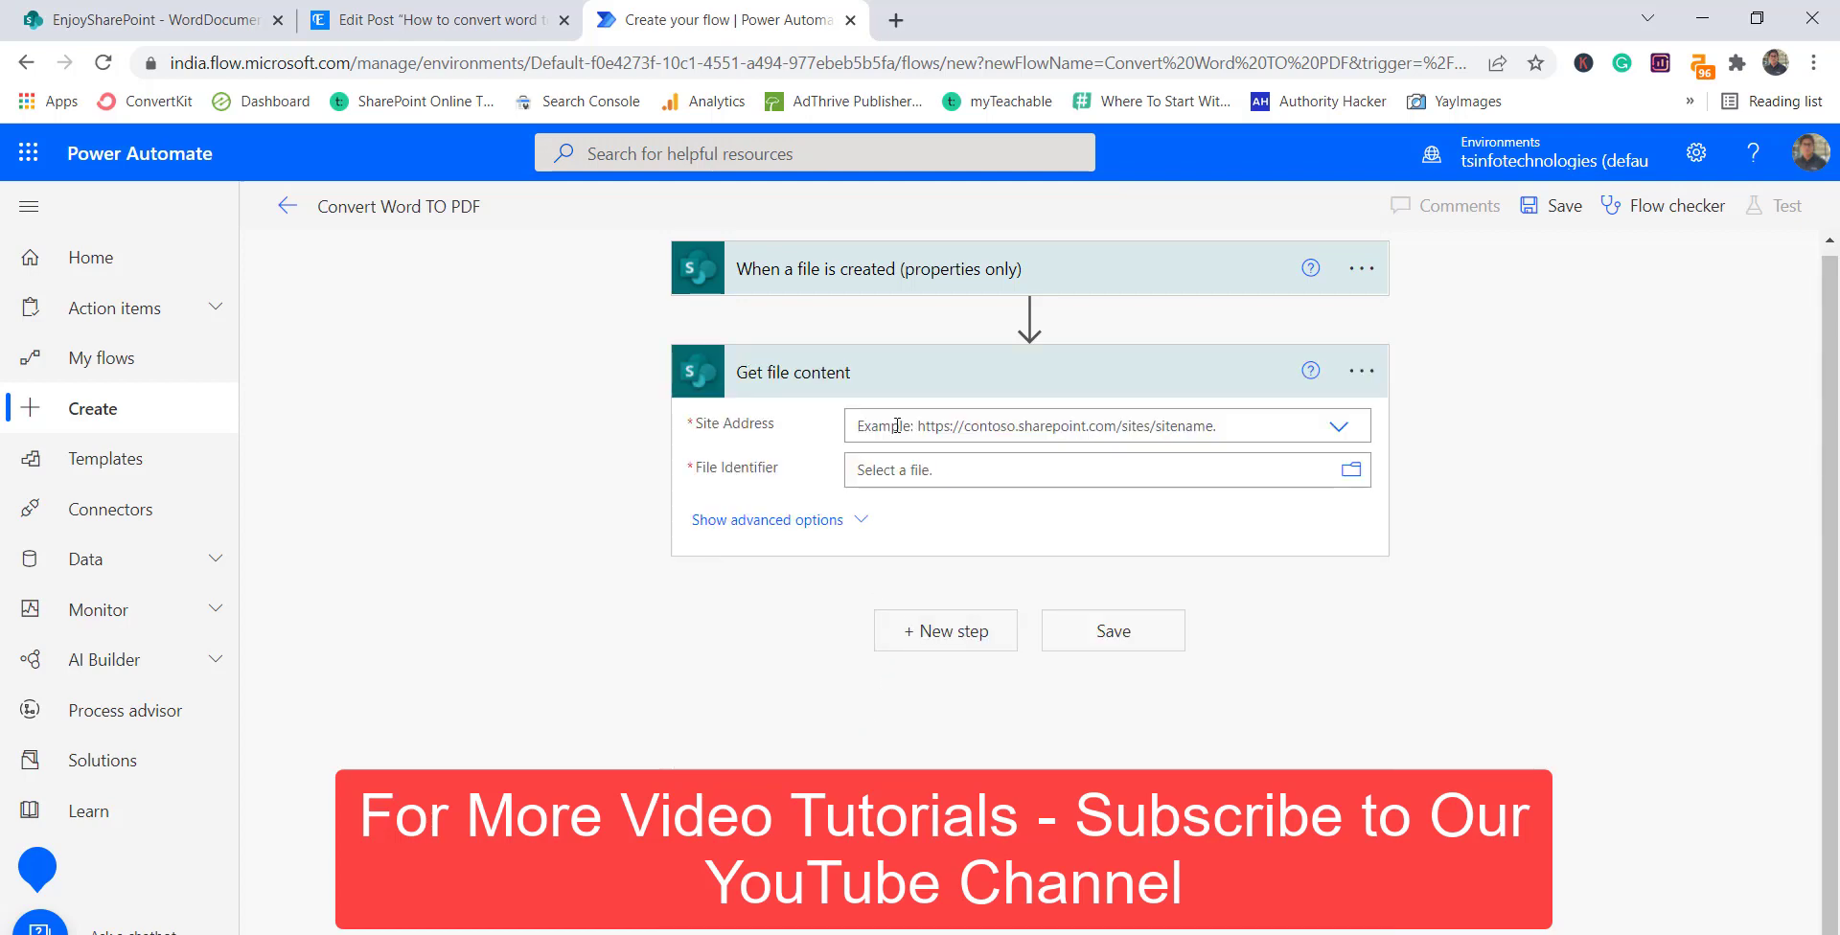
{"action": "left_click", "coordinate": [1337, 427]}
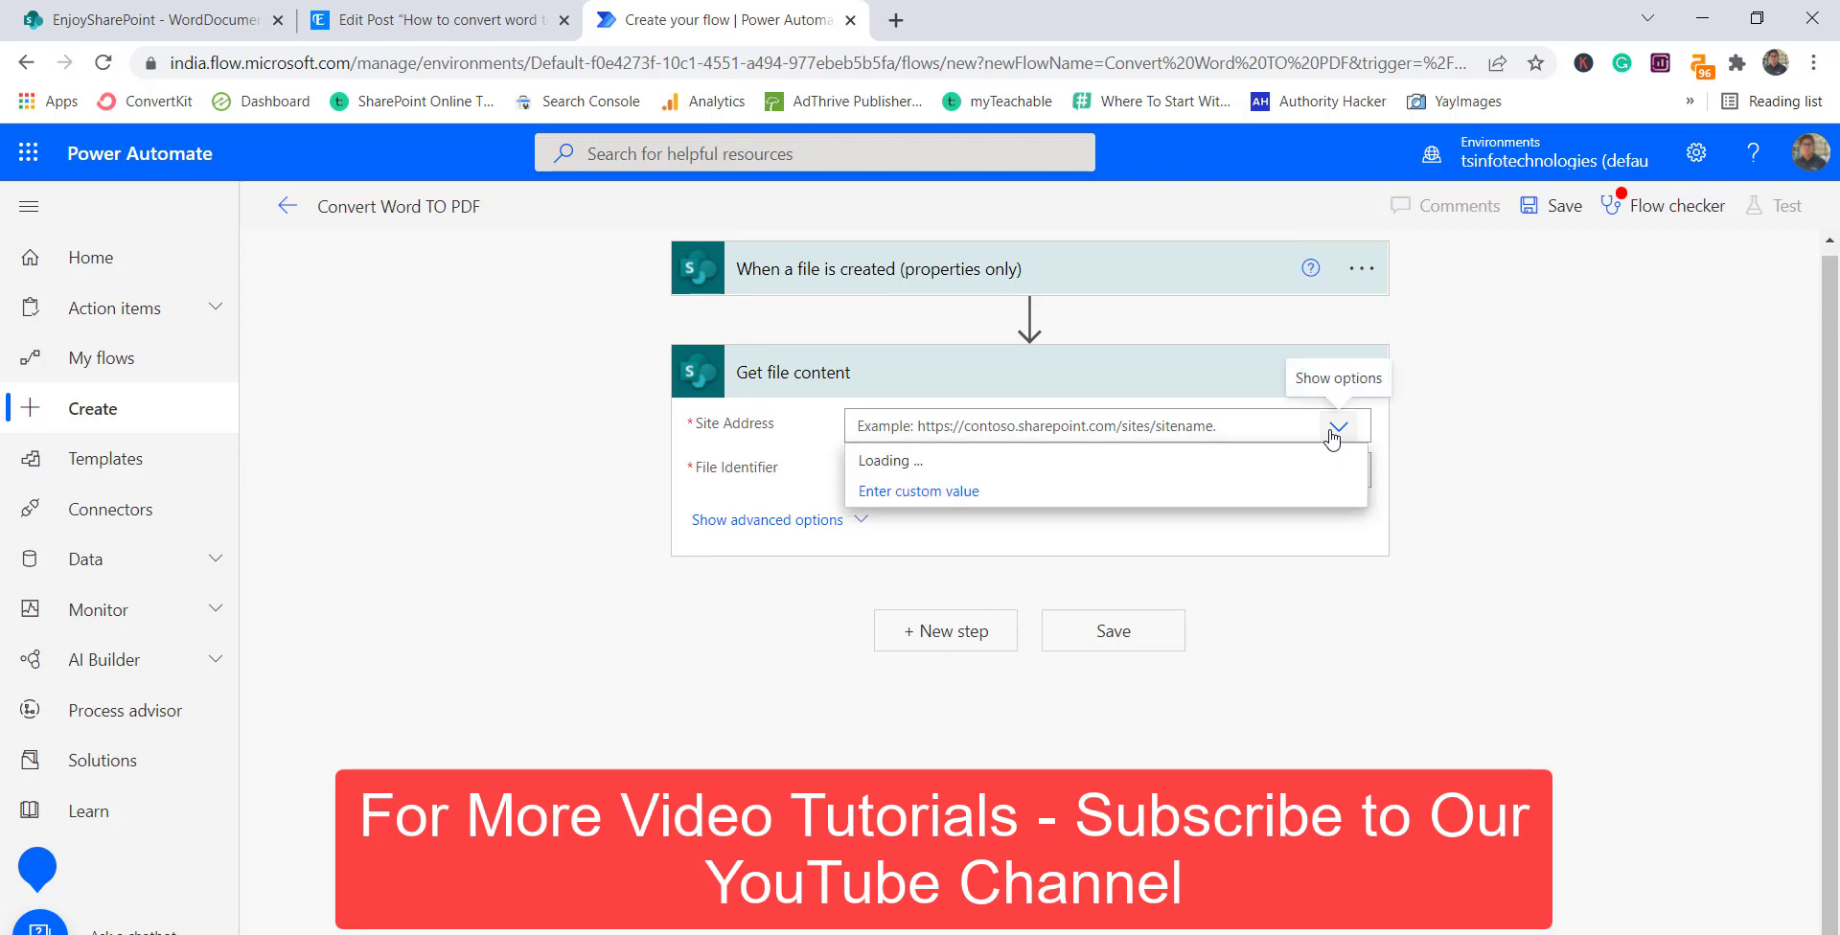
{"action": "scroll", "coordinate": [1062, 698], "scroll_direction": "down", "scroll_amount": 2}
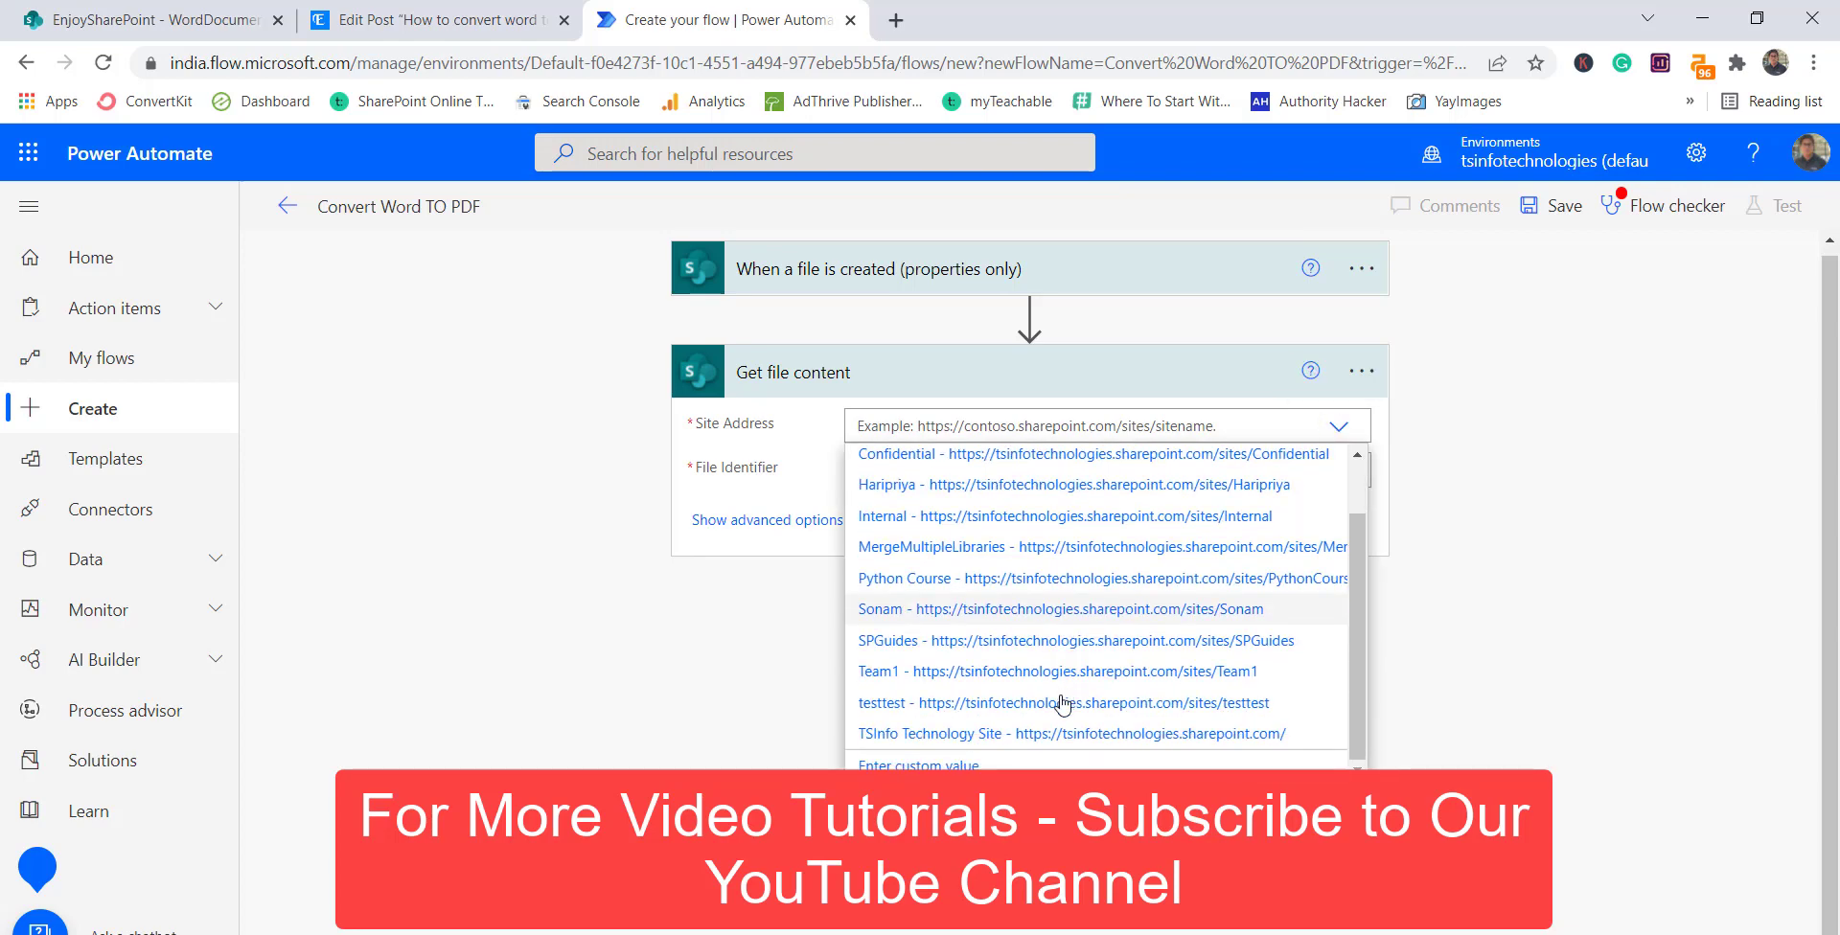
{"action": "left_click", "coordinate": [887, 431]}
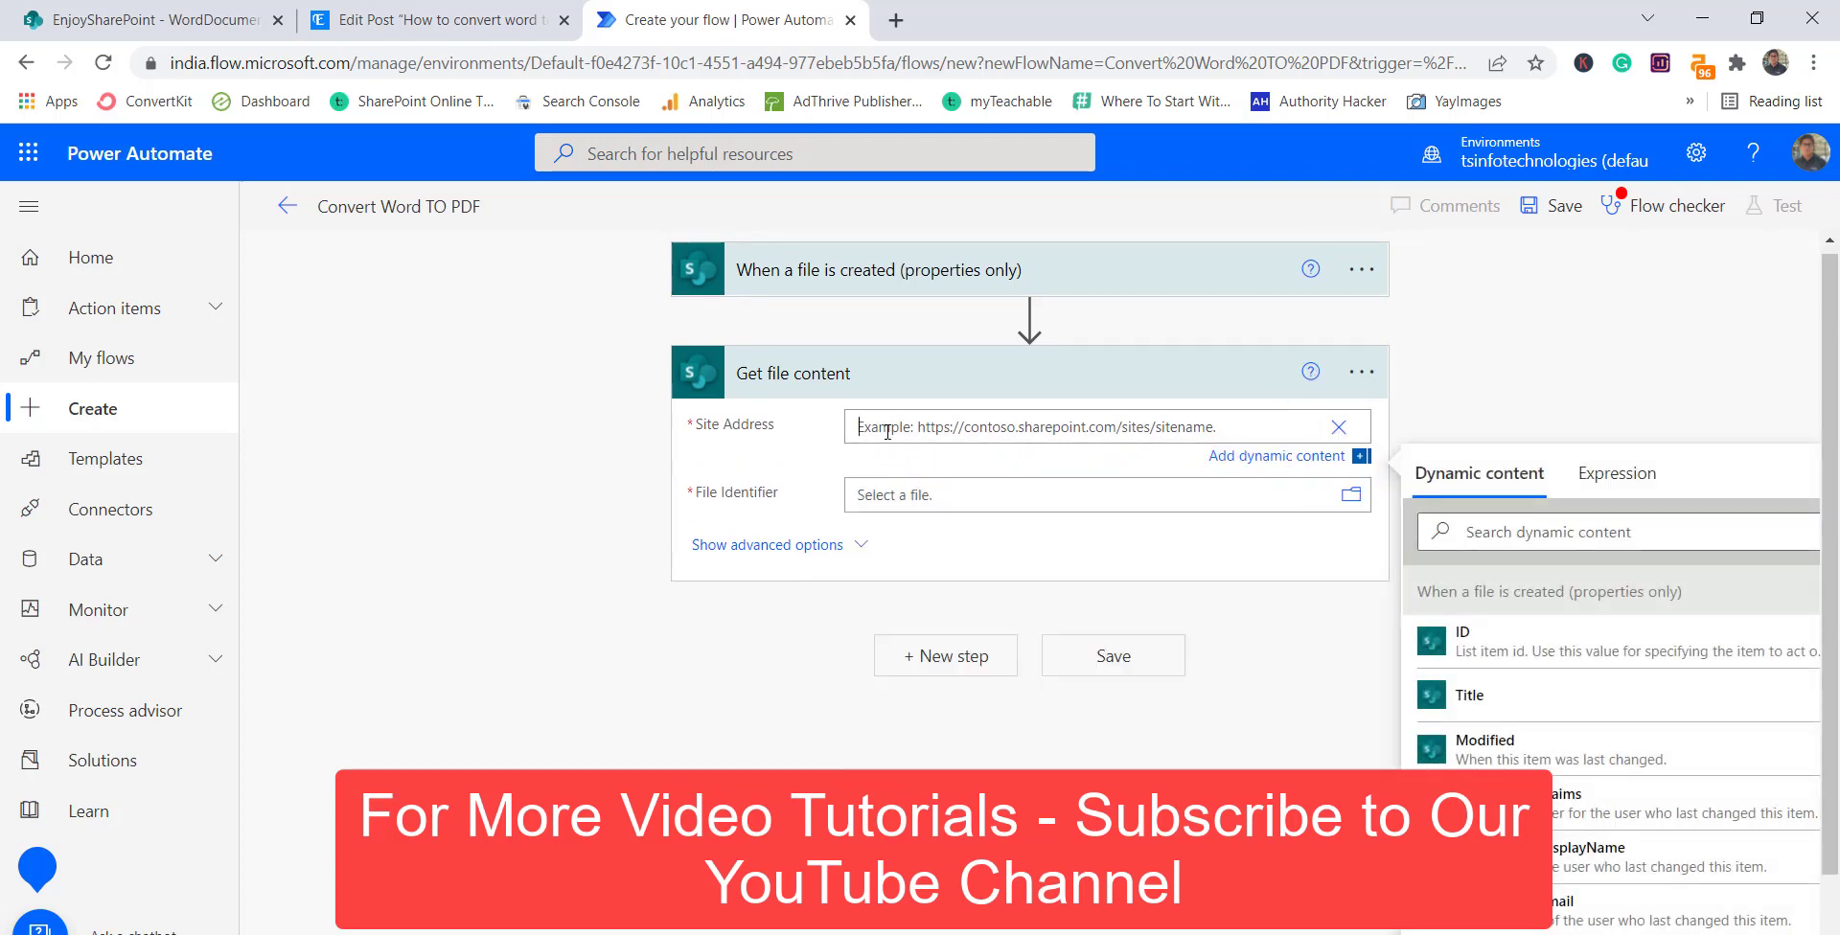
{"action": "type", "text": "https://tsinfotechnologies.sharepoint.com/sites/EnjoySharePoint/"}
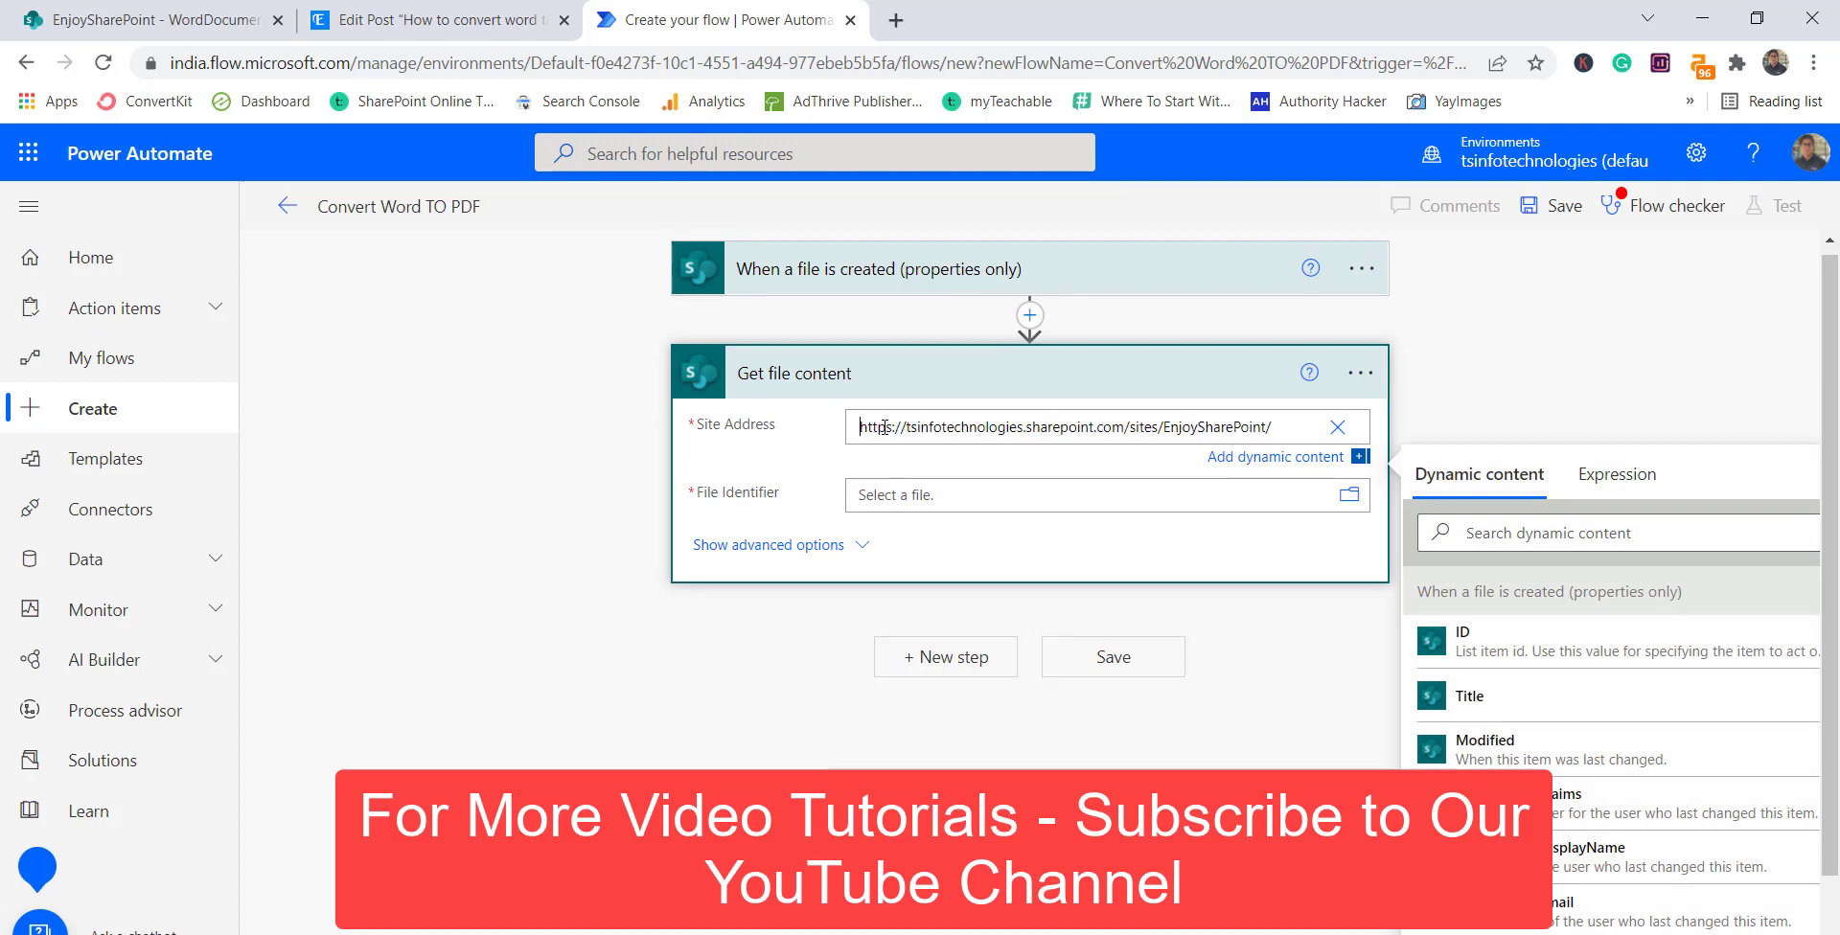
Step: Set the file identifier of the Get file content action to the trigger's Identifier dynamic value
{"action": "left_click", "coordinate": [969, 504]}
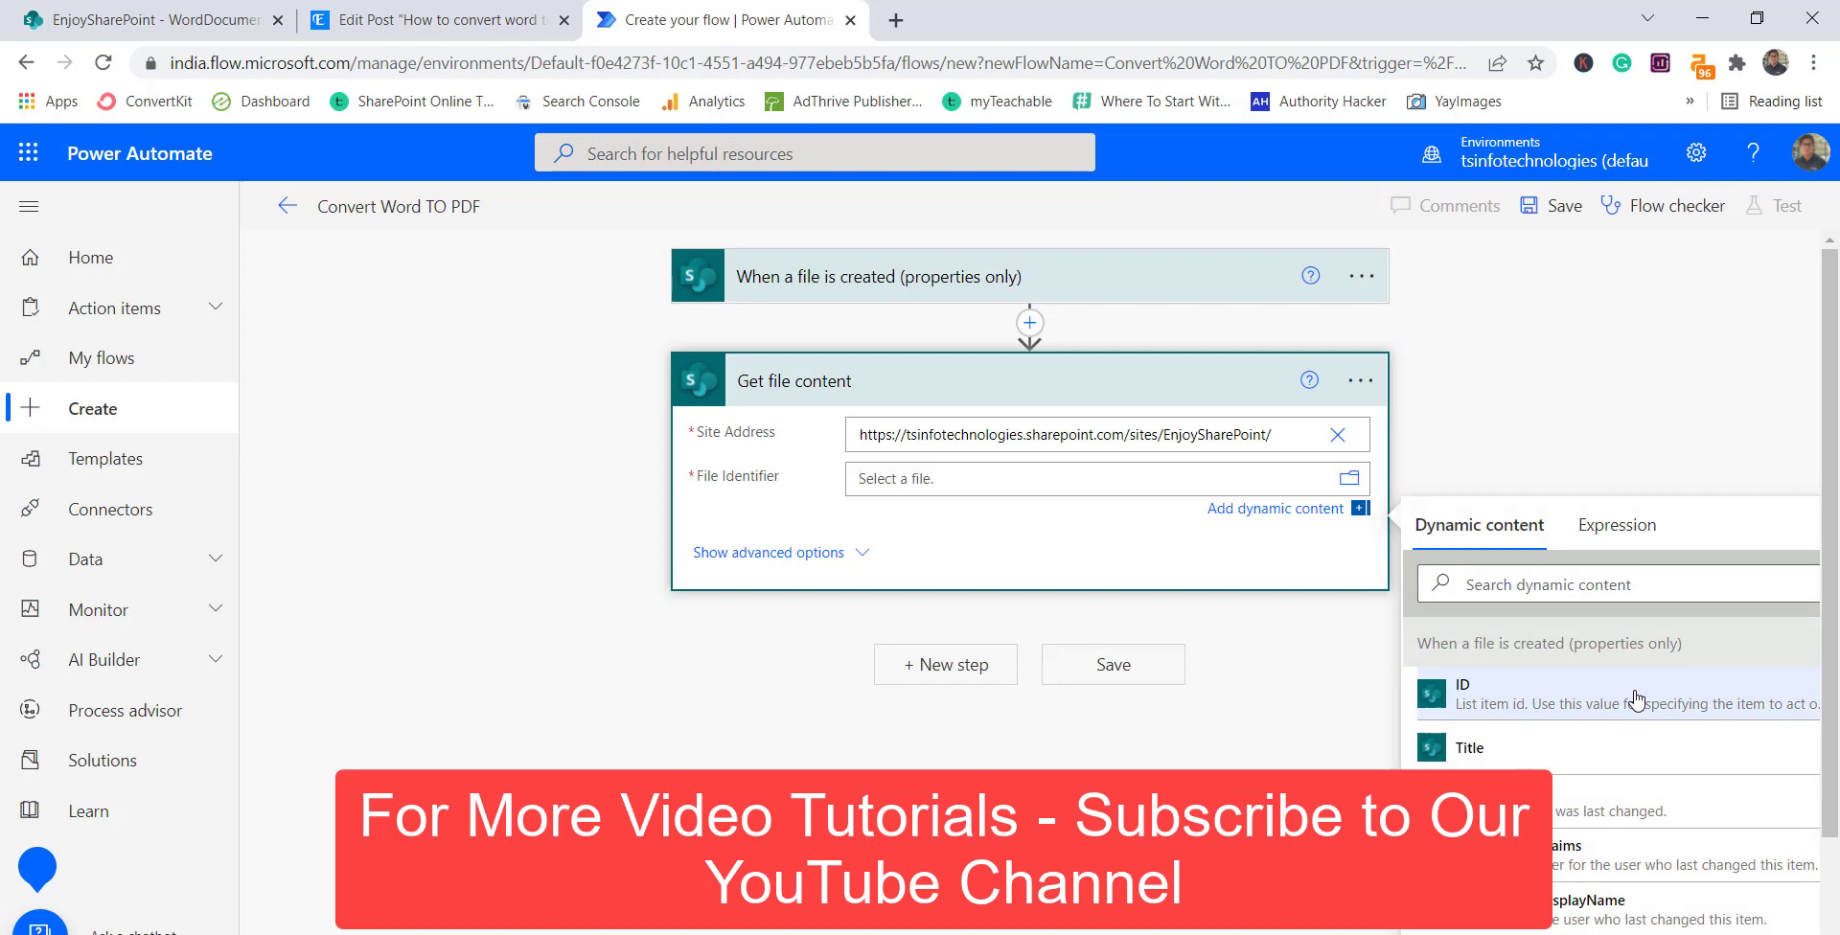
{"action": "left_click", "coordinate": [1492, 583]}
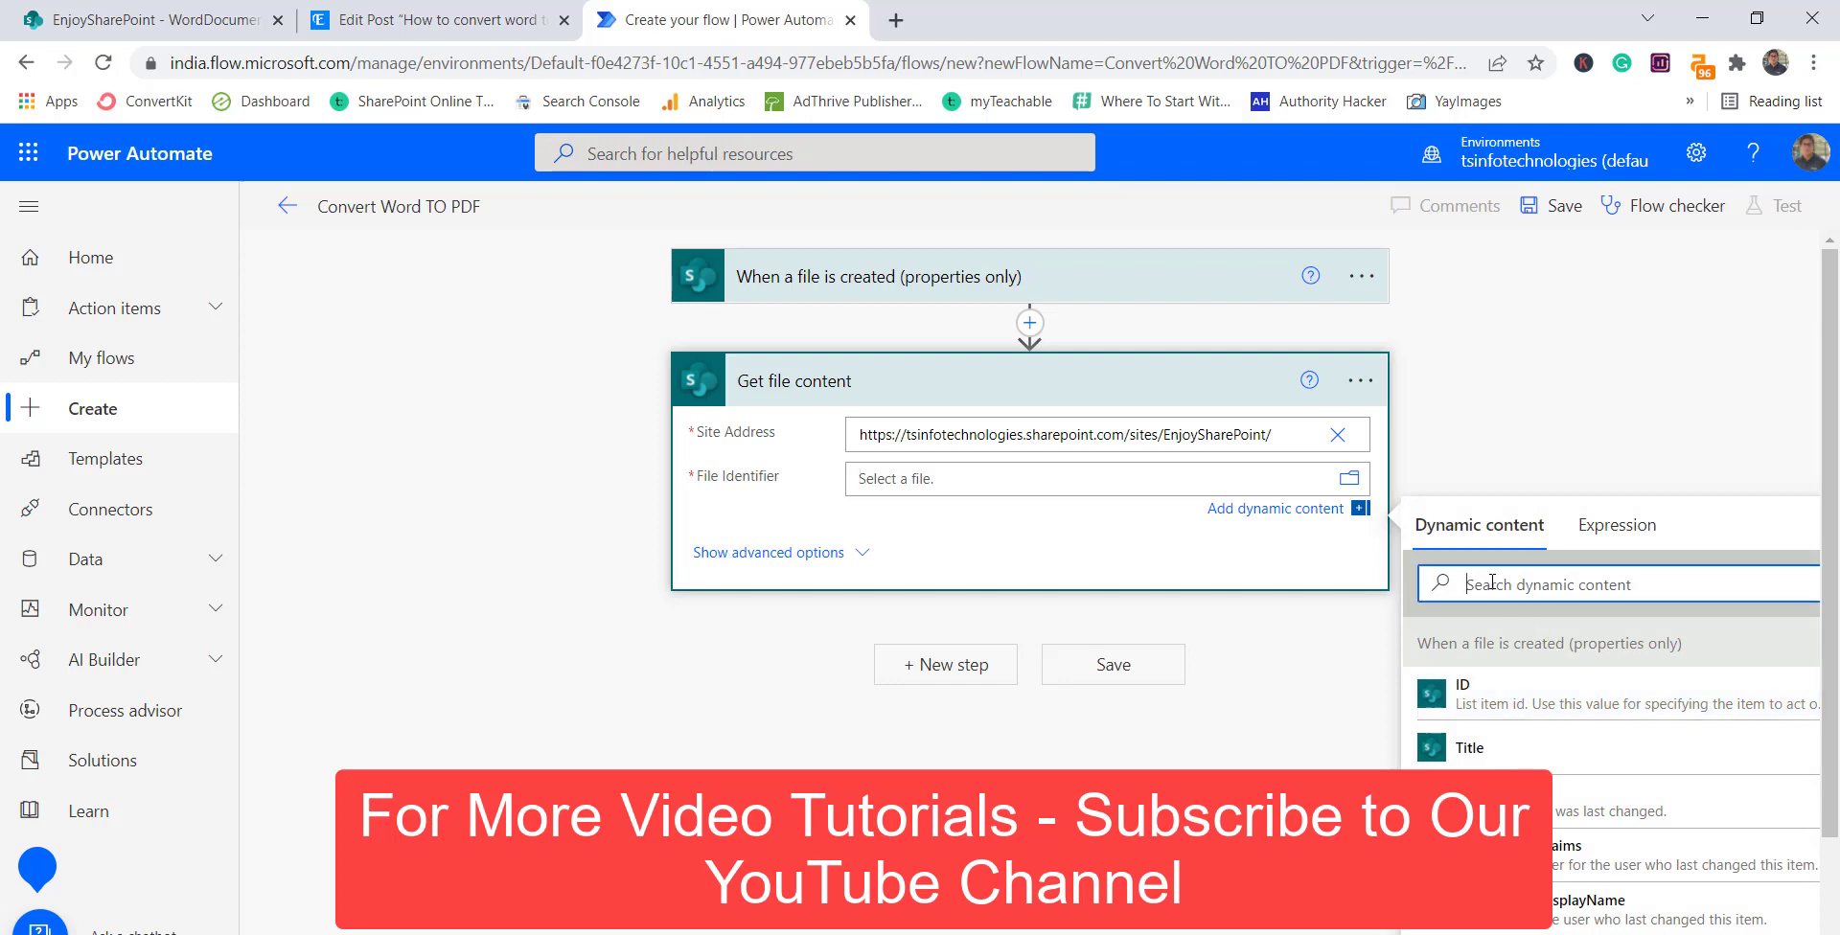
{"action": "type", "text": "ide"}
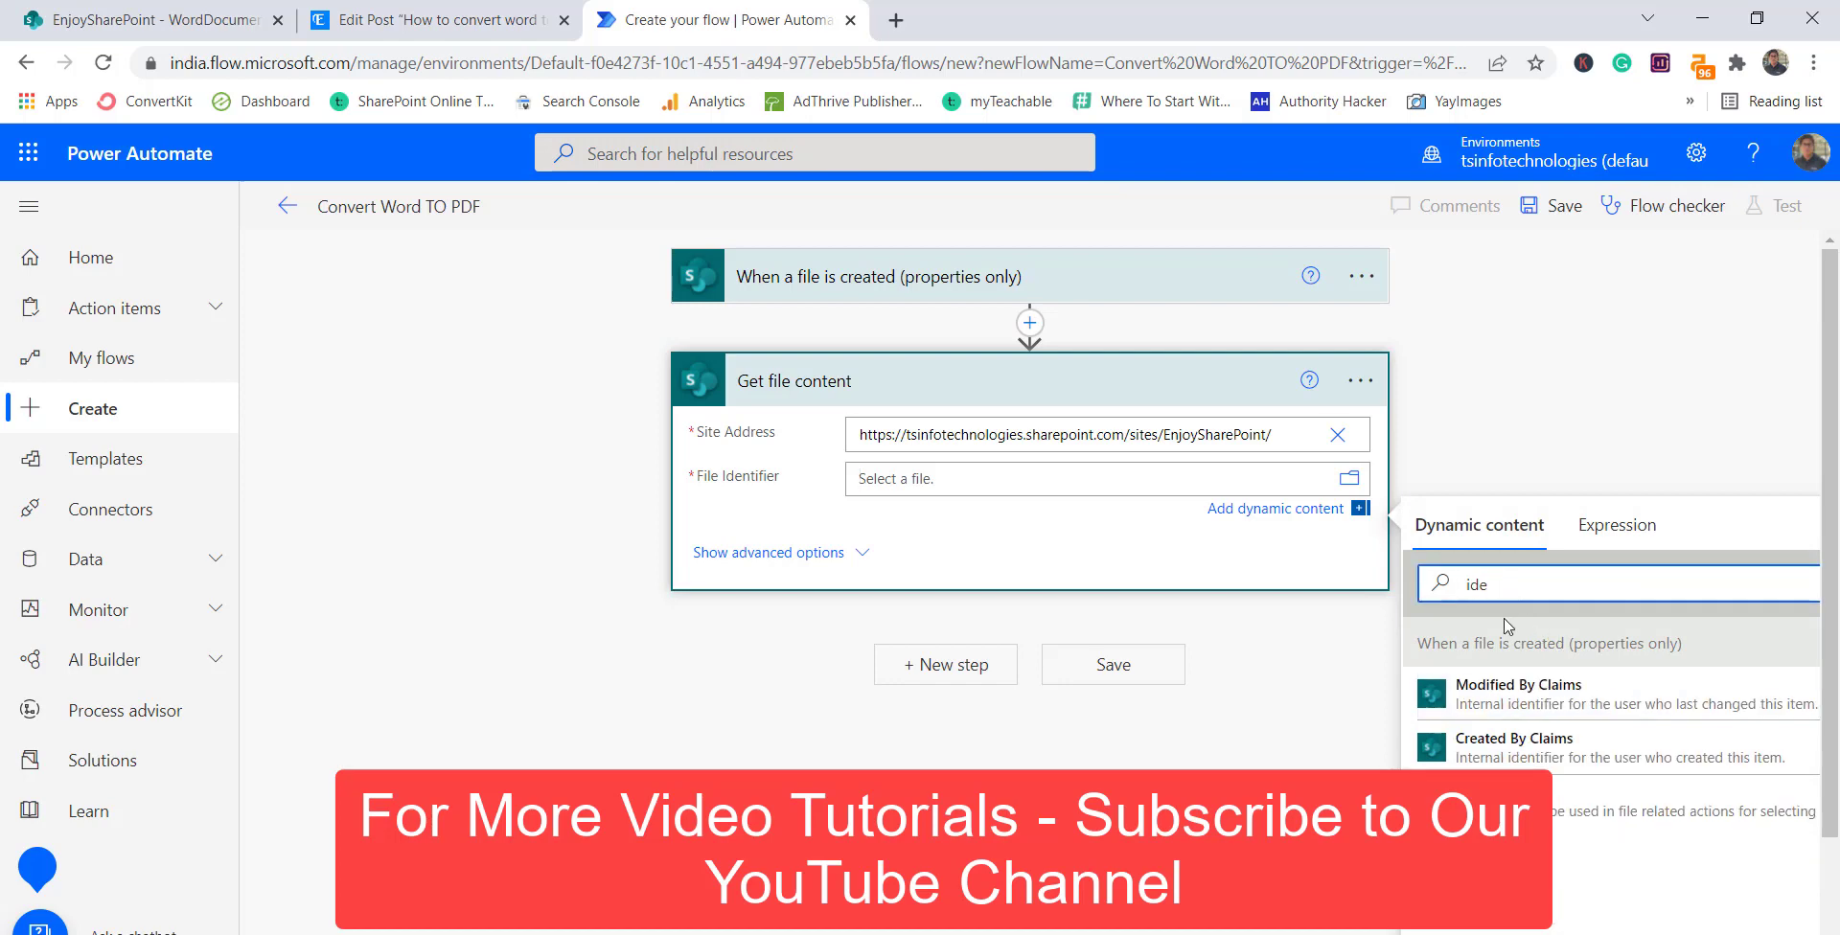
{"action": "left_click", "coordinate": [1495, 797]}
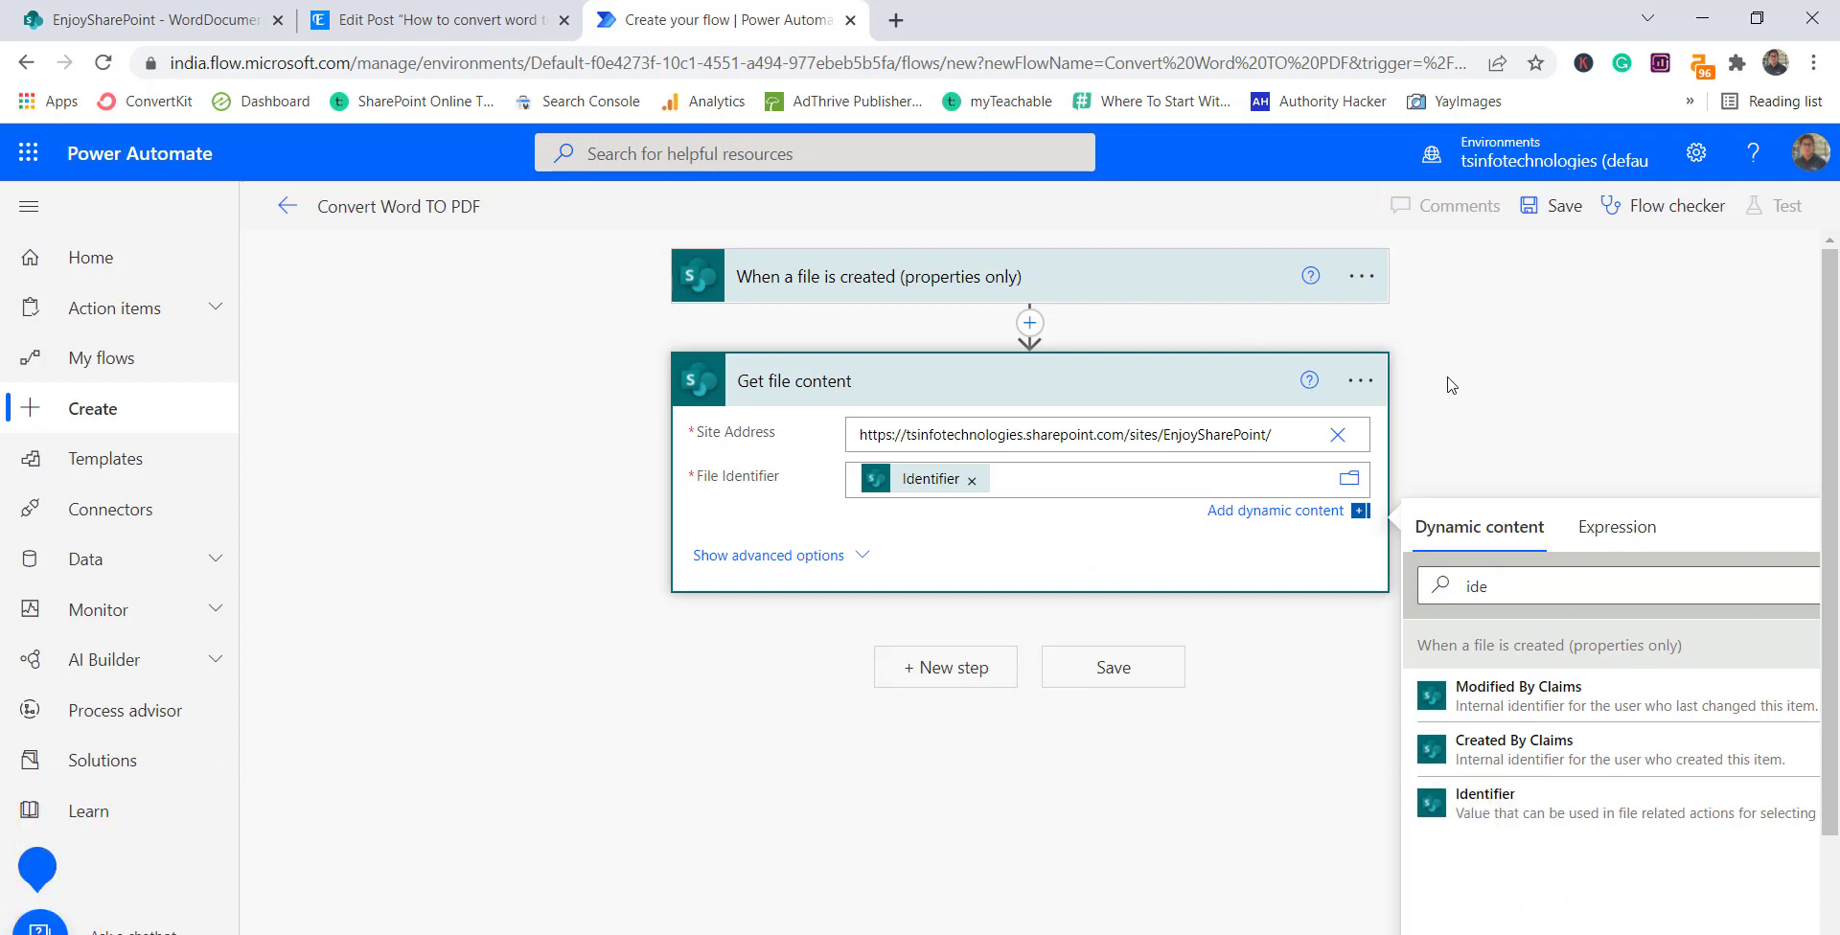
{"action": "left_click", "coordinate": [1582, 405]}
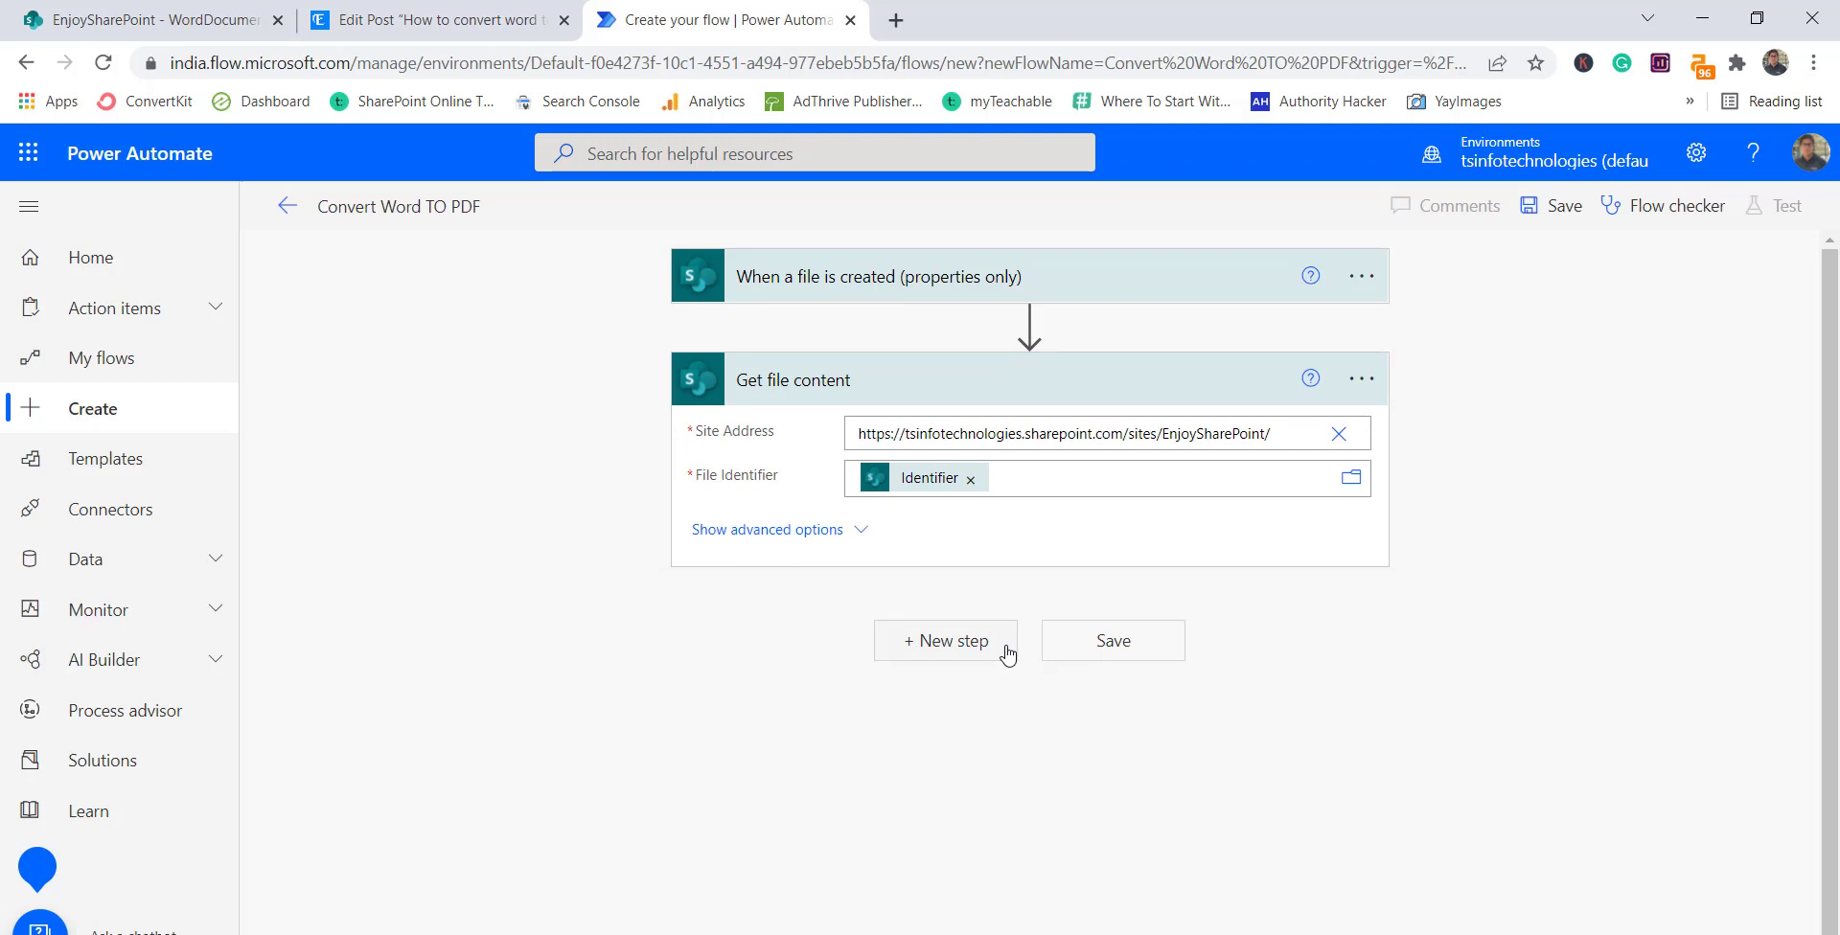
Step: Add the OneDrive for Business "Create file" action after Get file content
{"action": "left_click", "coordinate": [944, 640]}
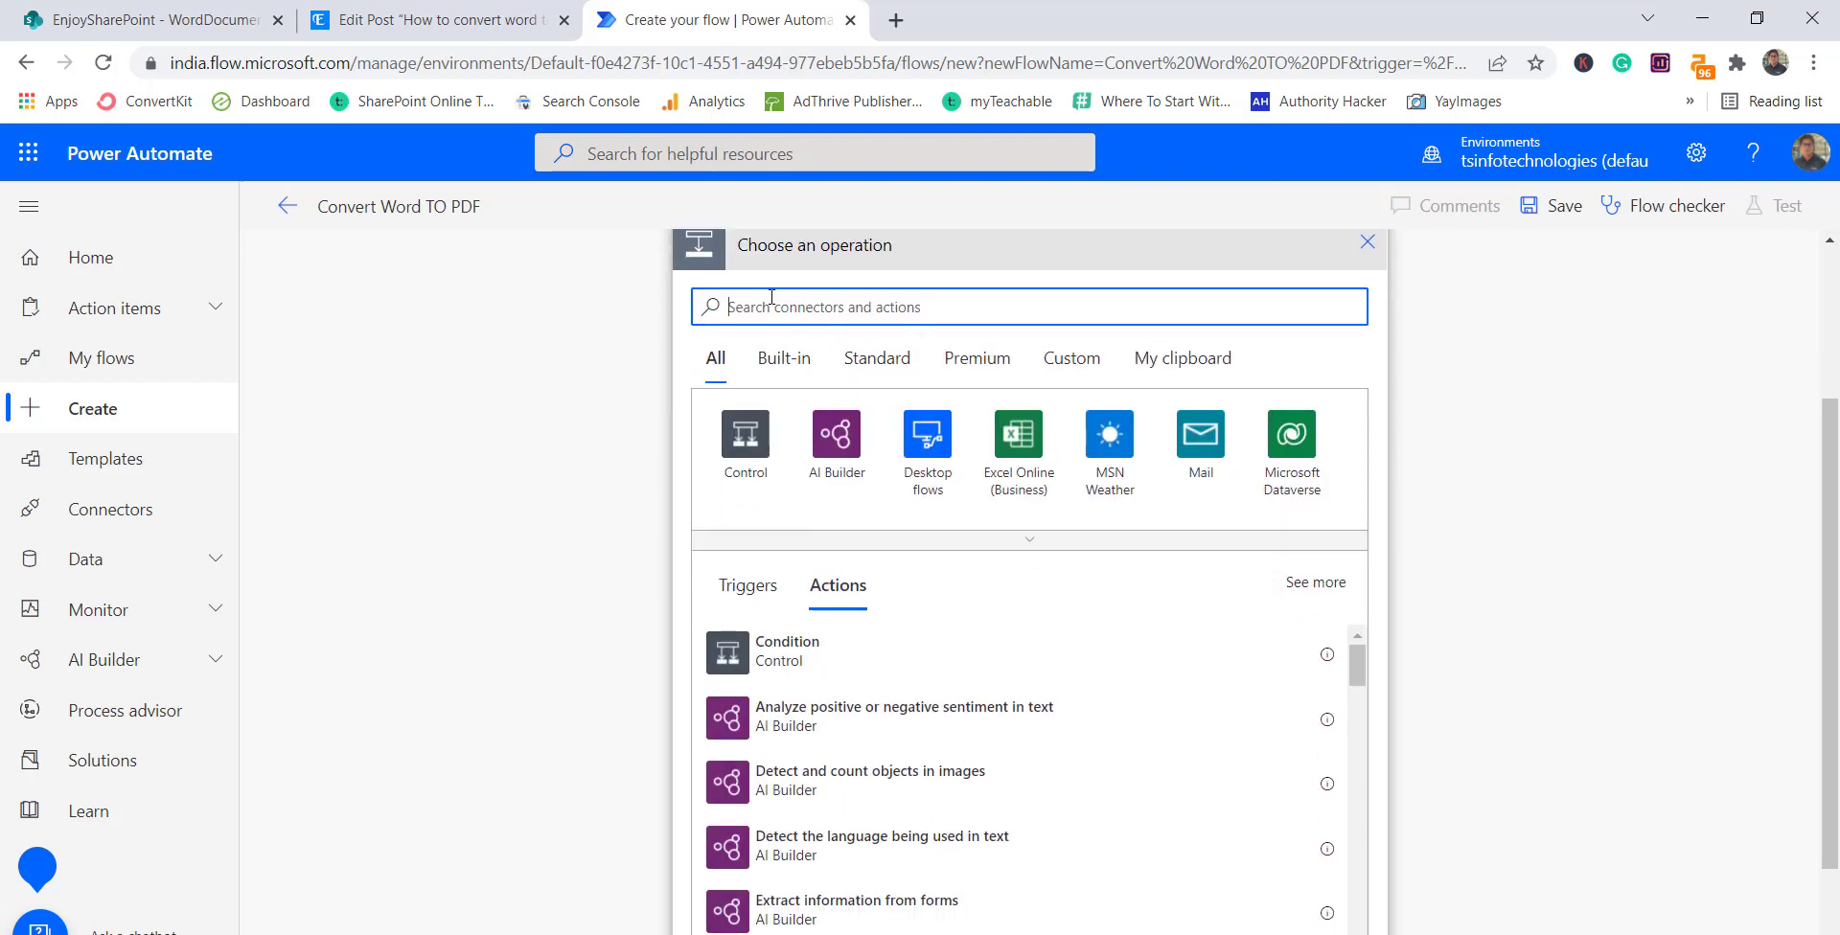
{"action": "type", "text": "cr"}
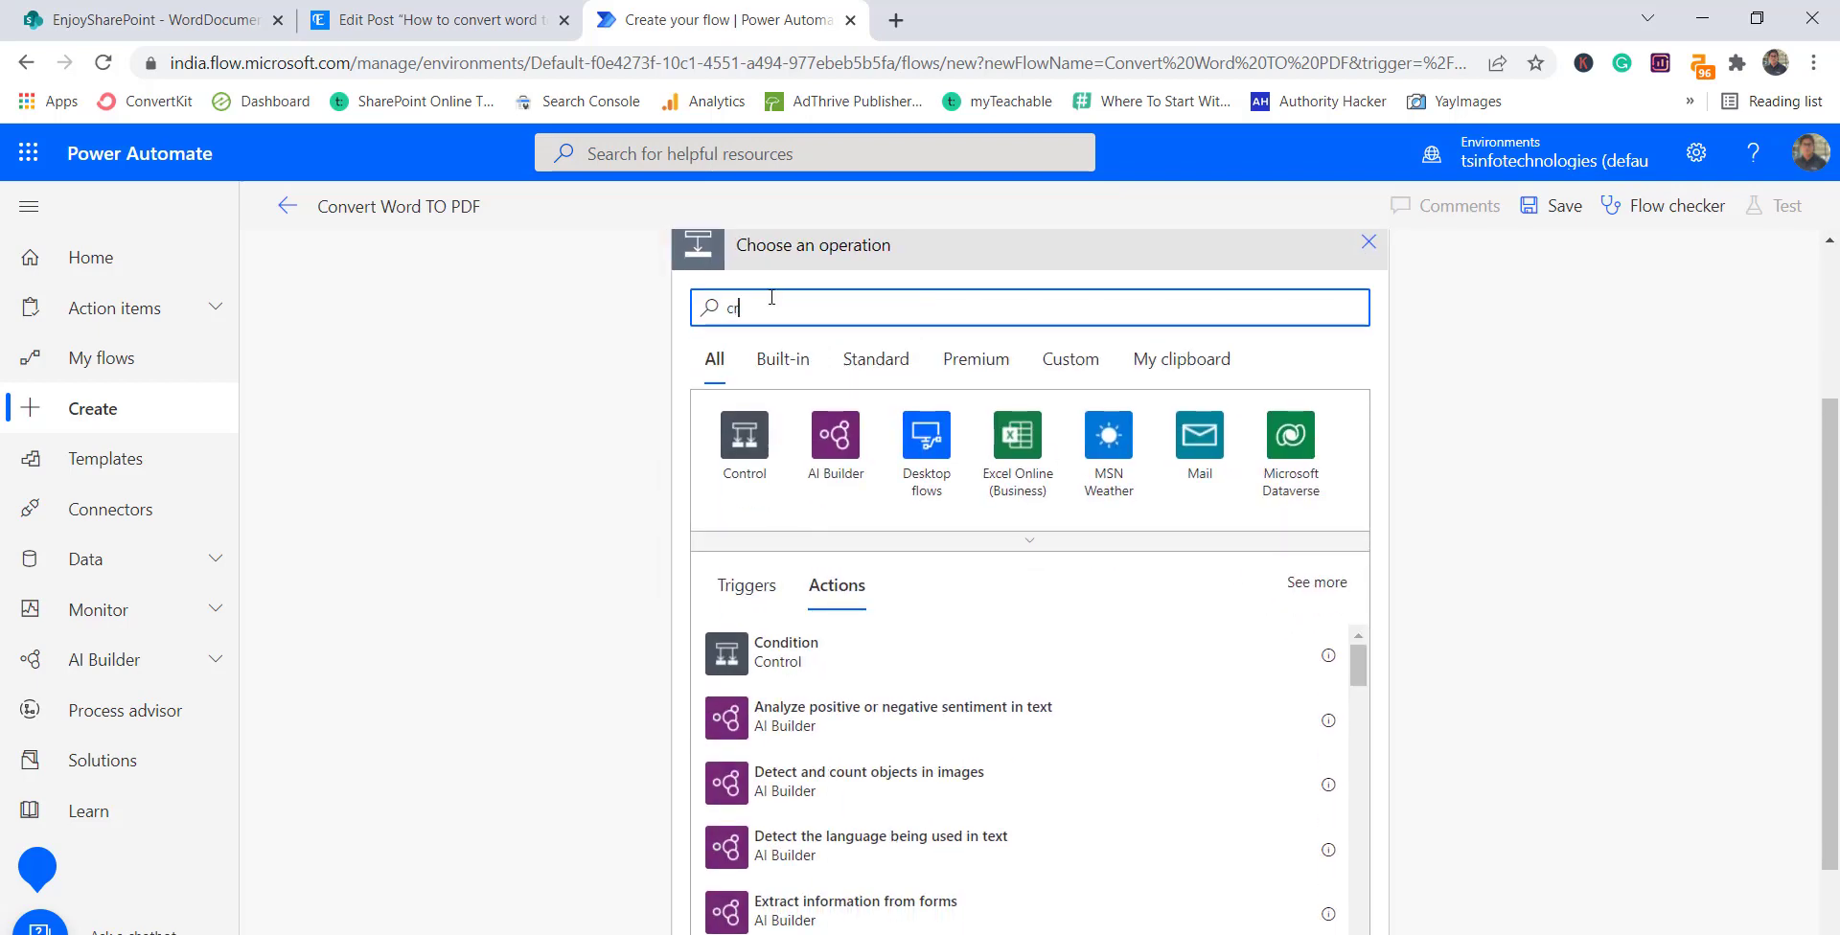
{"action": "type", "text": "eate fi"}
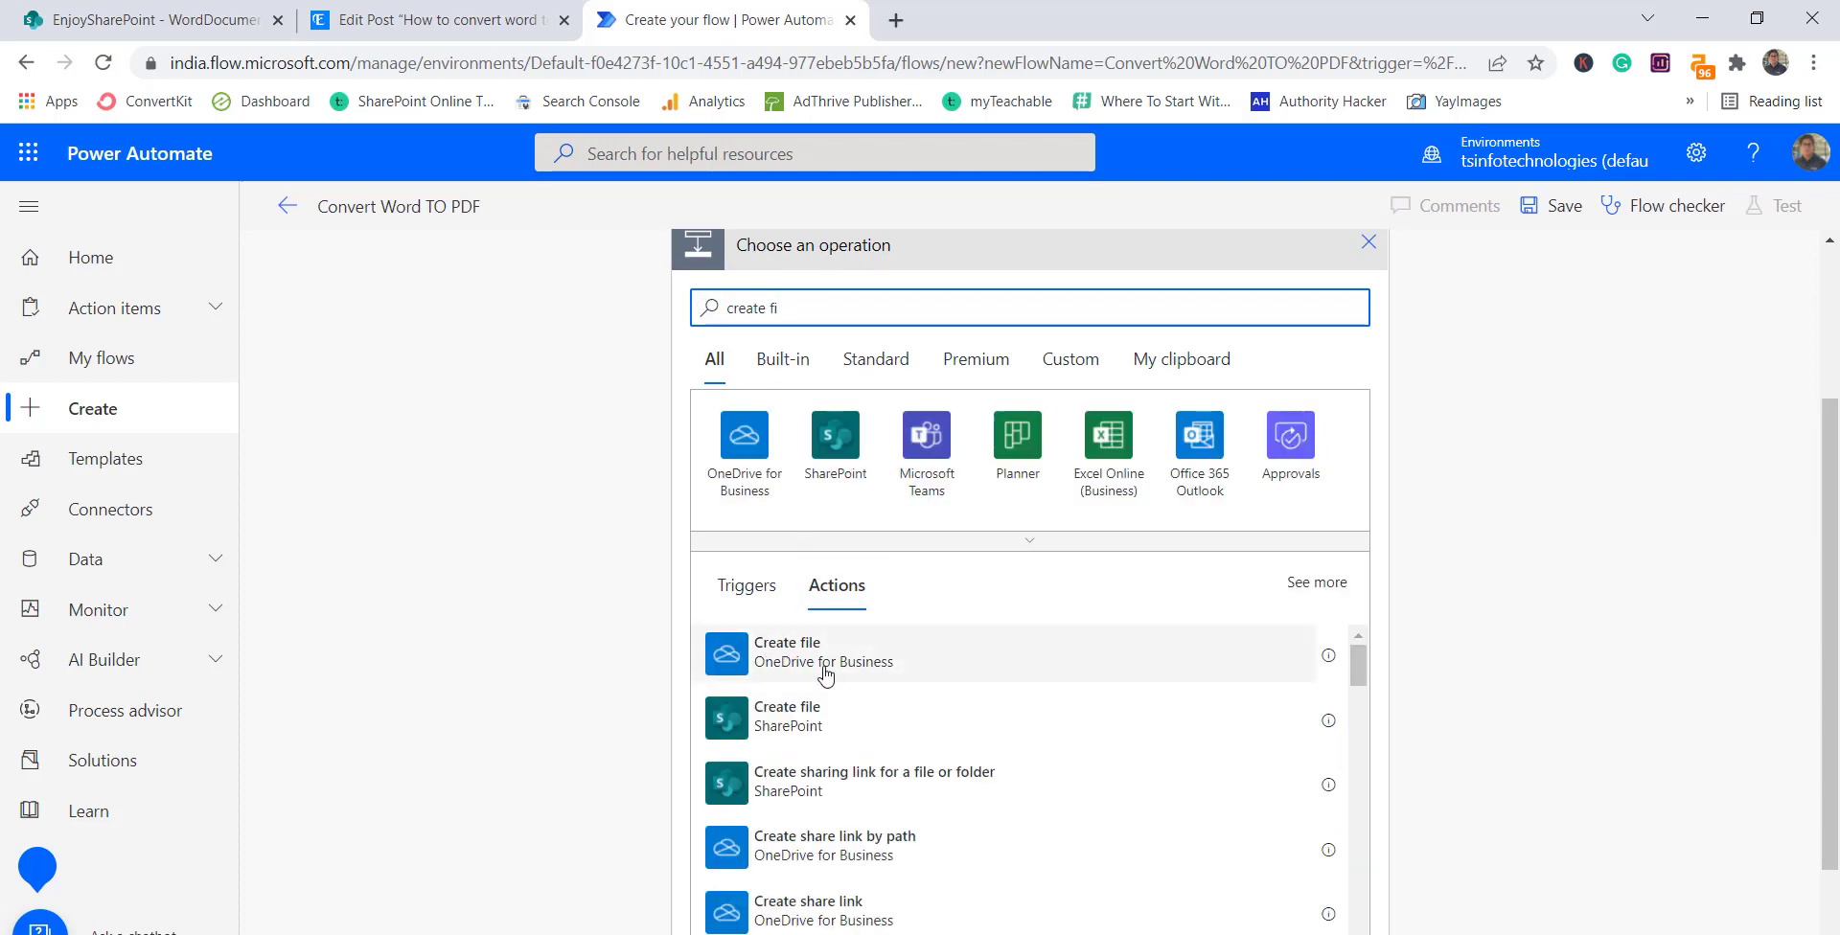
{"action": "left_click", "coordinate": [844, 666]}
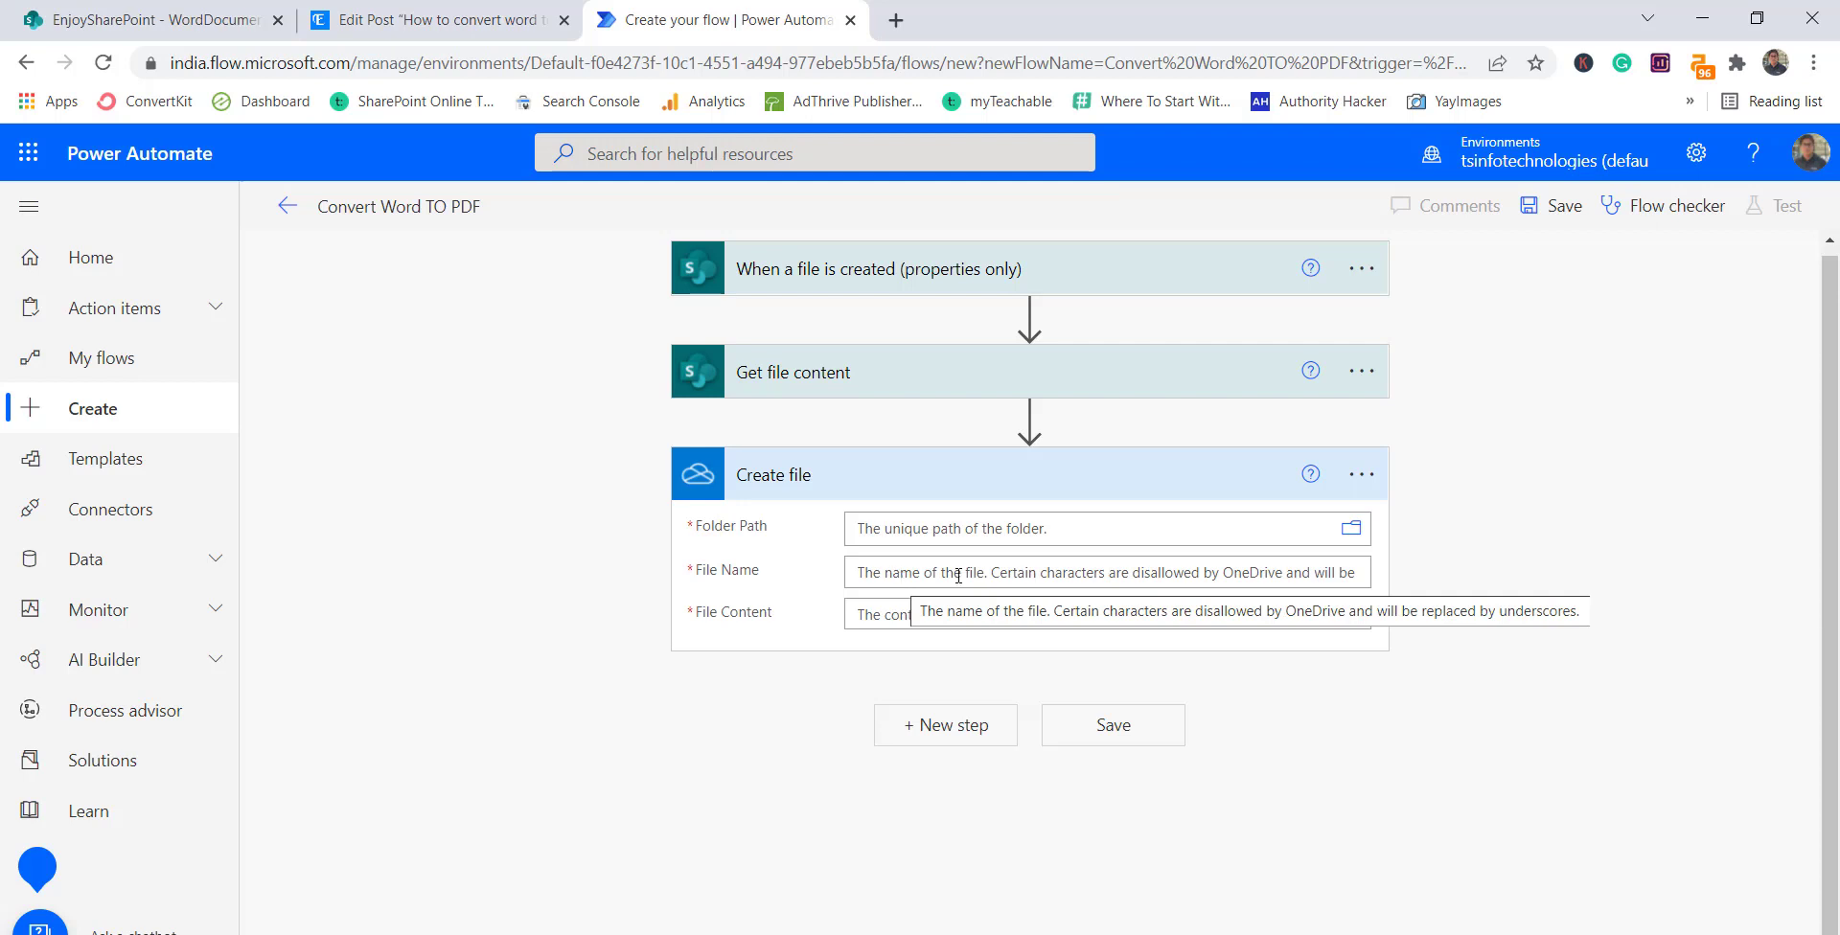
Step: Set the Create file action's folder path to the root "/" and its file name to the dynamic value "File name with extension"
{"action": "left_click", "coordinate": [1349, 542]}
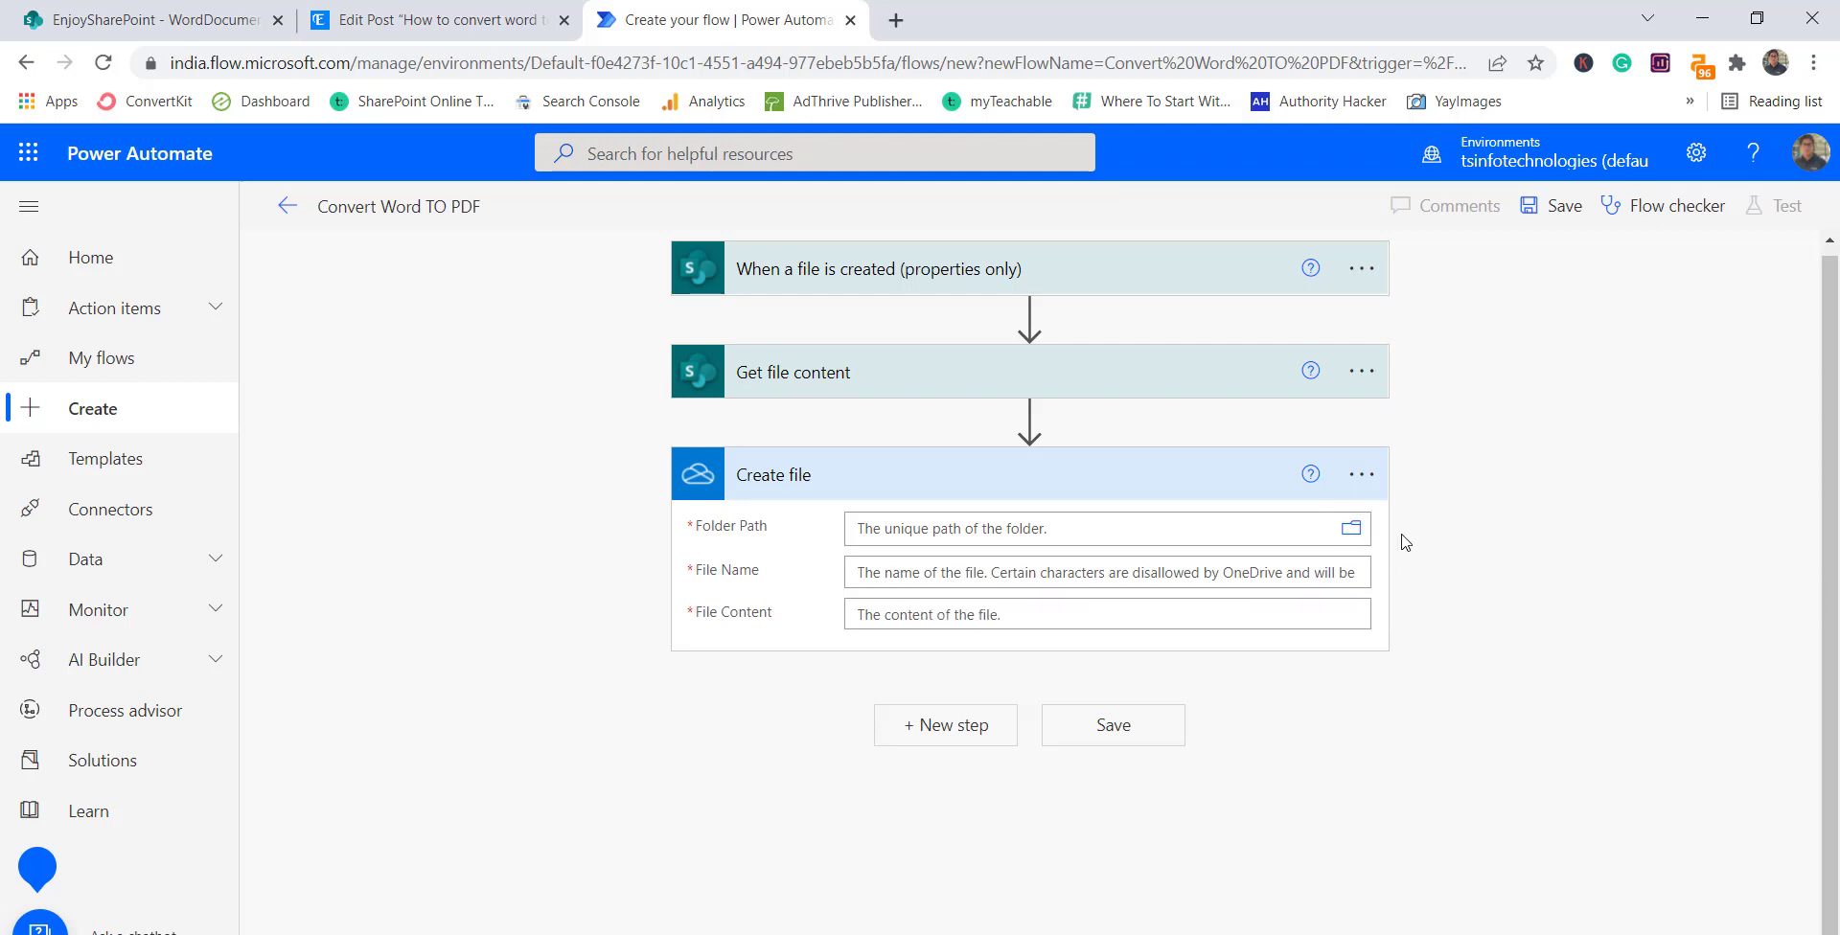
{"action": "left_click", "coordinate": [1451, 610]}
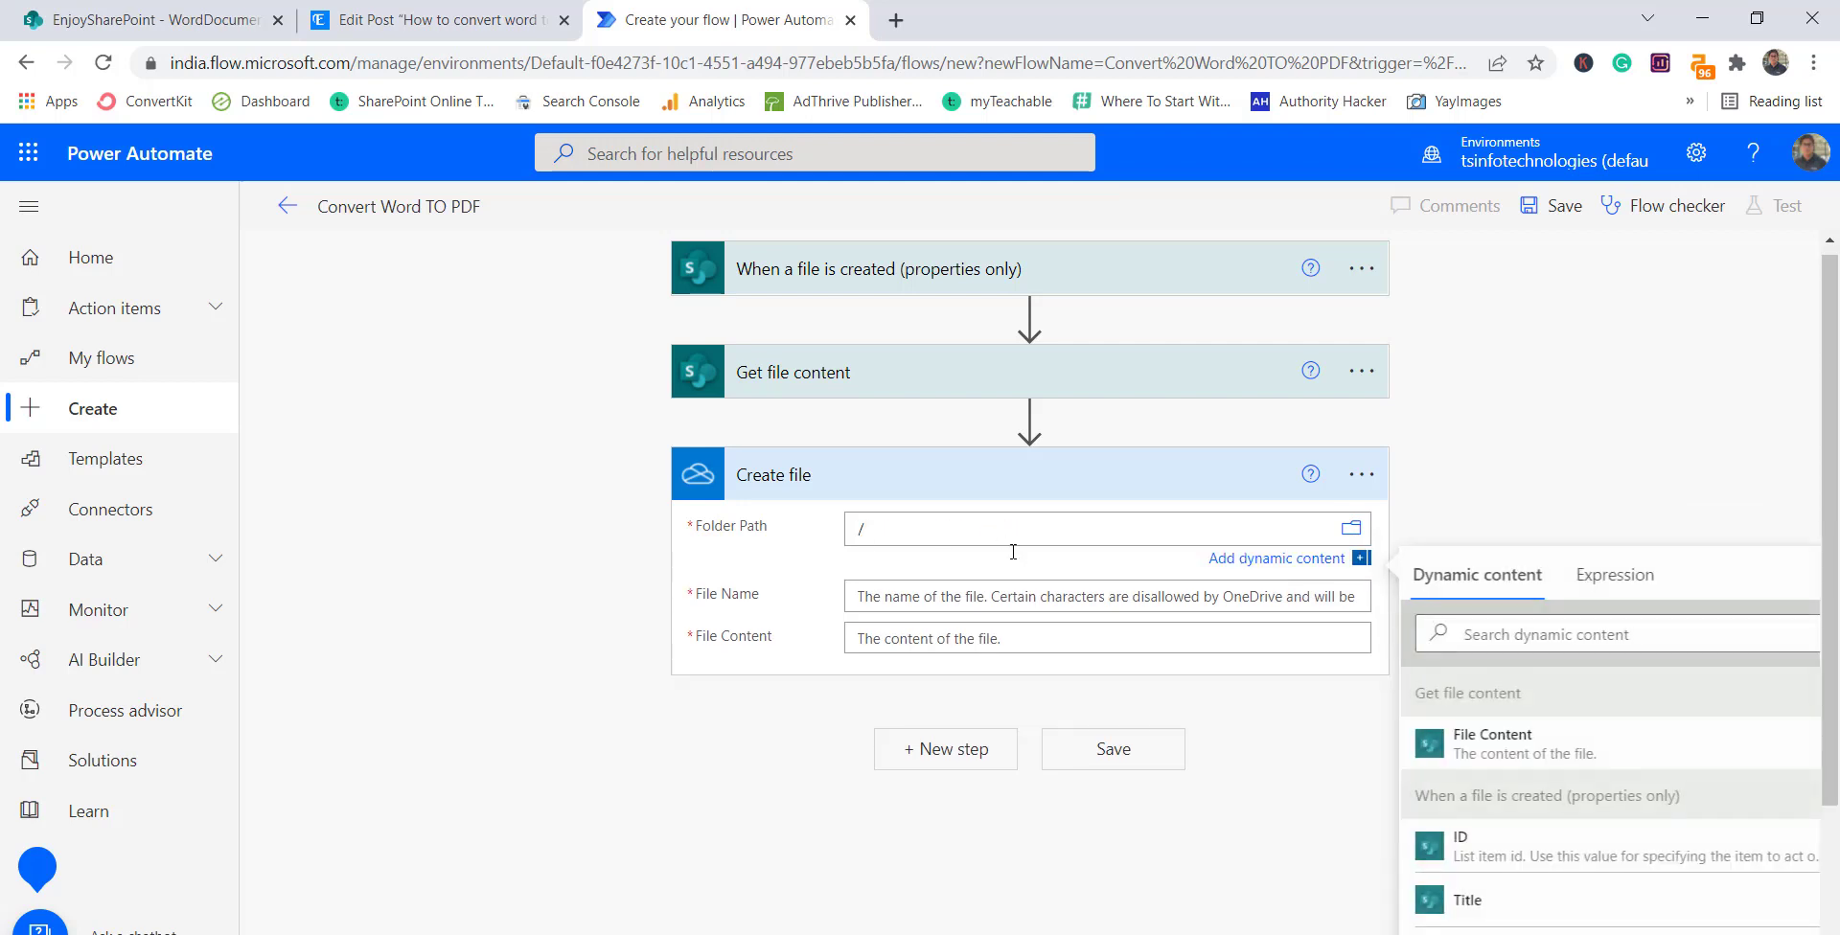
{"action": "left_click", "coordinate": [930, 591]}
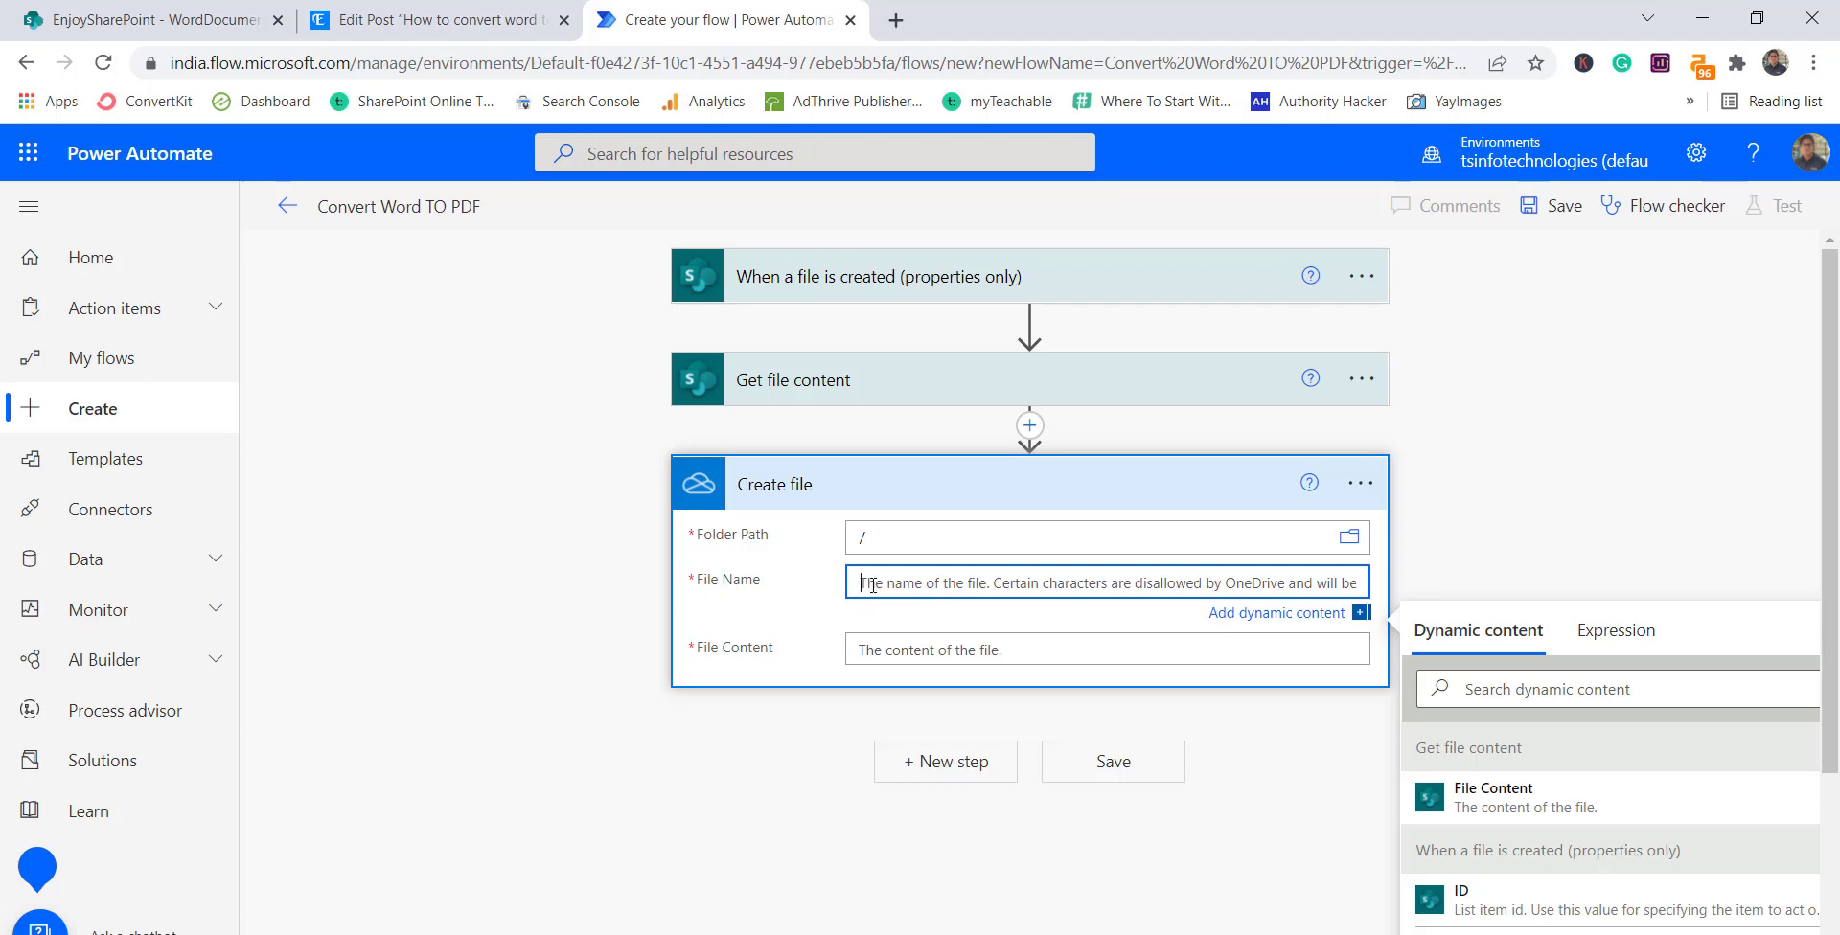
{"action": "left_click", "coordinate": [1456, 692]}
{"action": "type", "text": "n"}
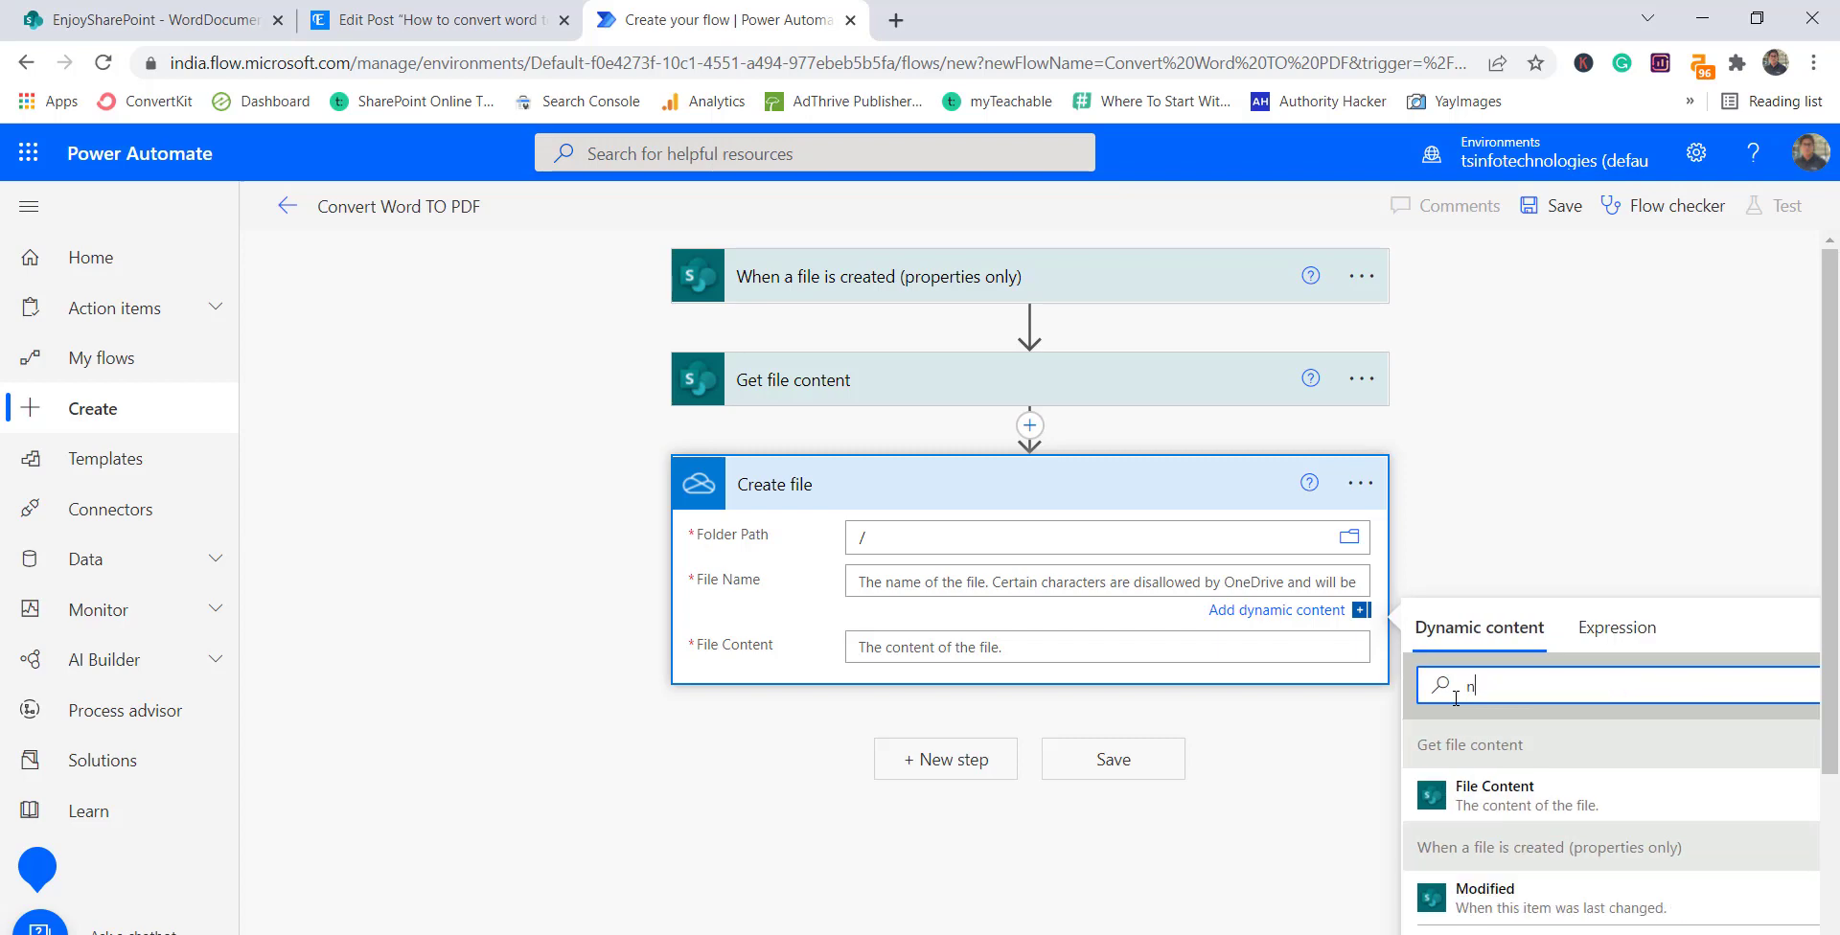
{"action": "type", "text": "ame"}
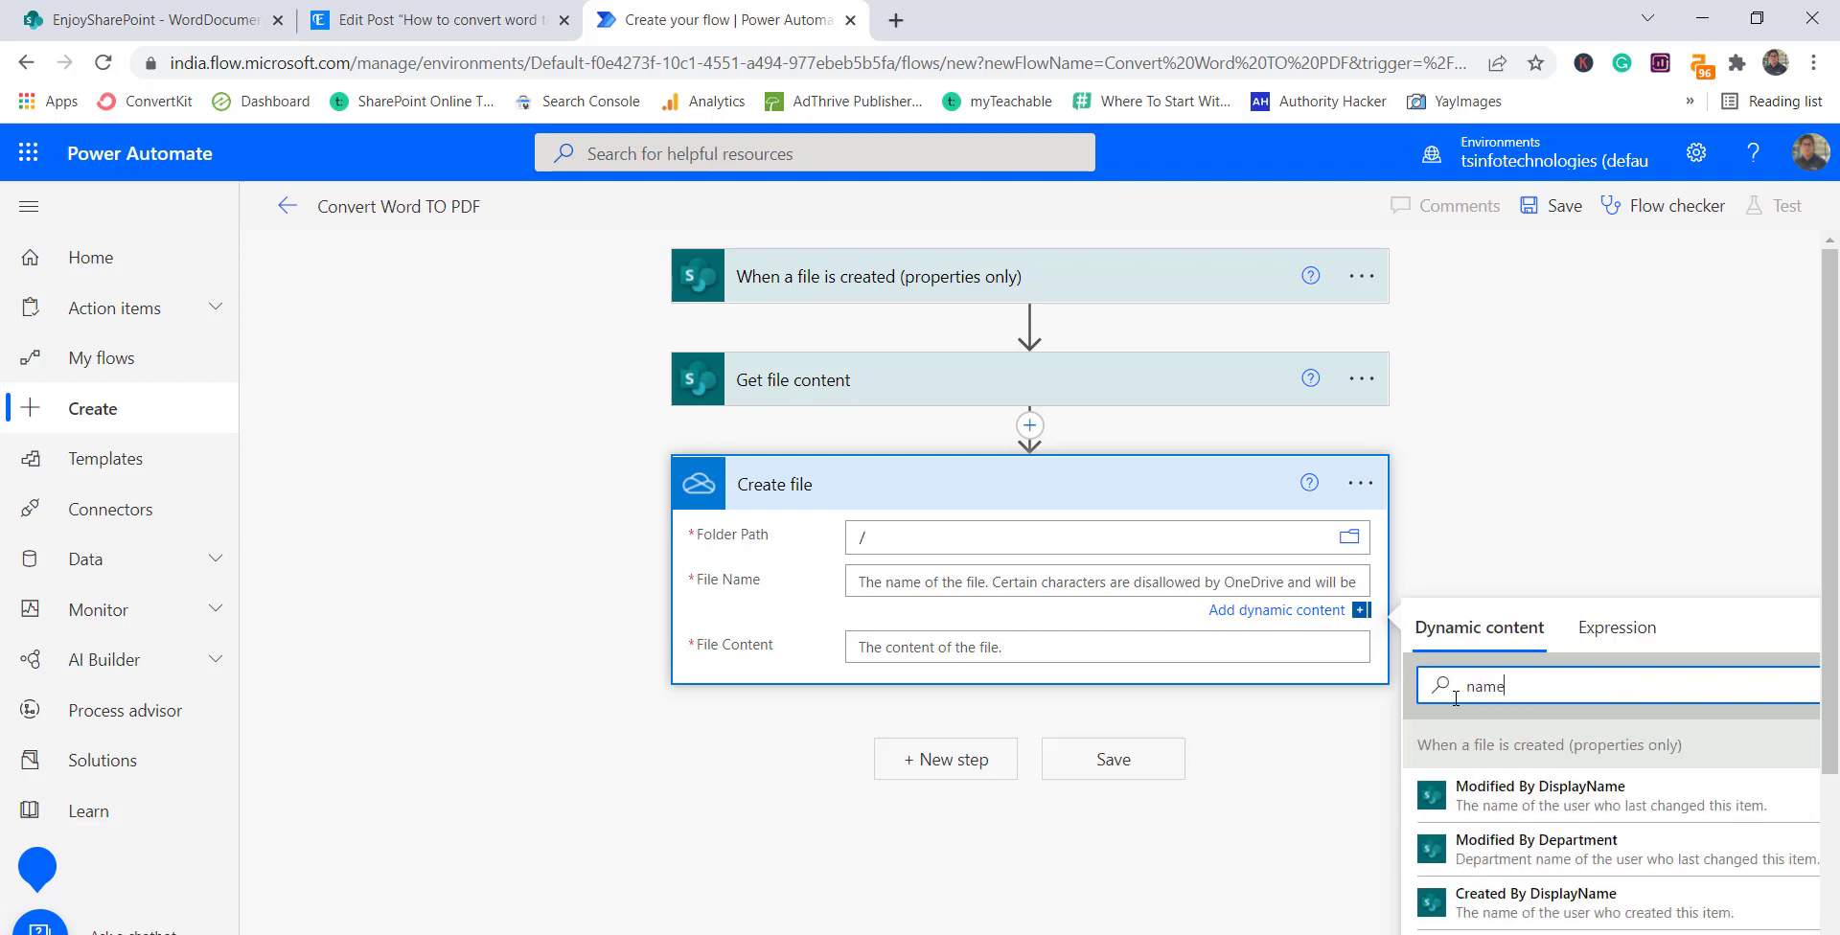
{"action": "scroll", "coordinate": [1620, 794], "scroll_direction": "down", "scroll_amount": 2}
{"action": "left_click", "coordinate": [1597, 843]}
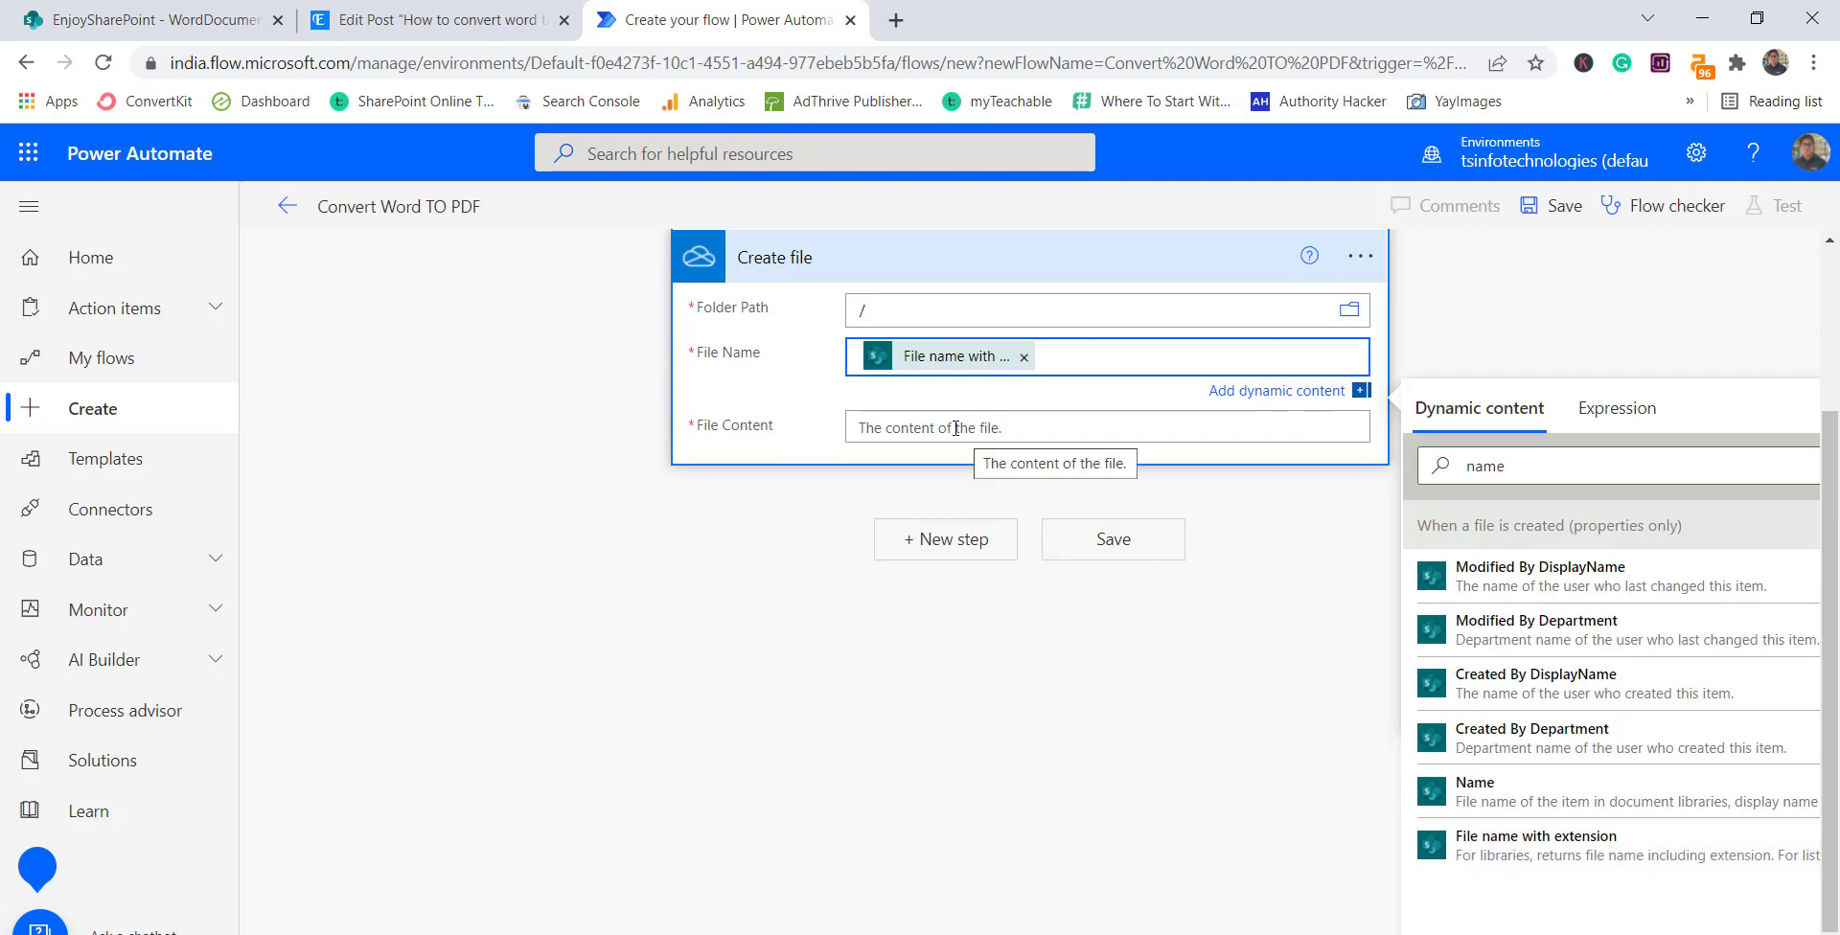
Step: Set the Create file action's file content to the File Content value from Get file content
{"action": "left_click", "coordinate": [956, 427]}
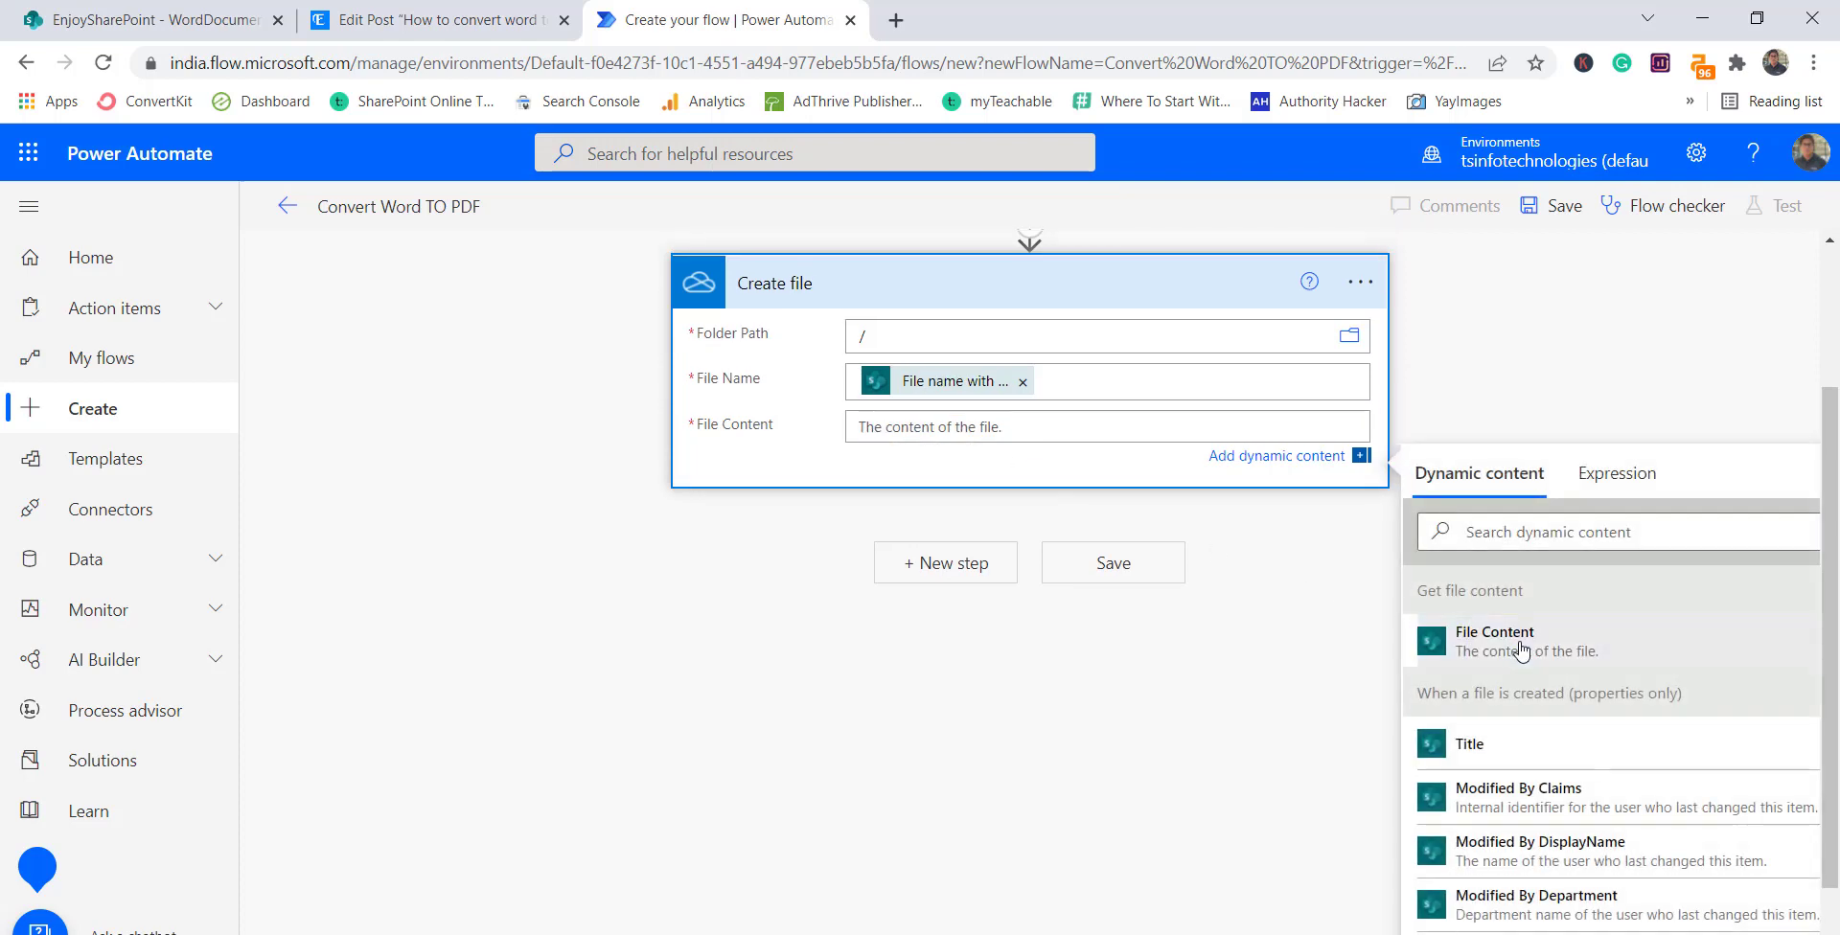
{"action": "left_click", "coordinate": [1509, 643]}
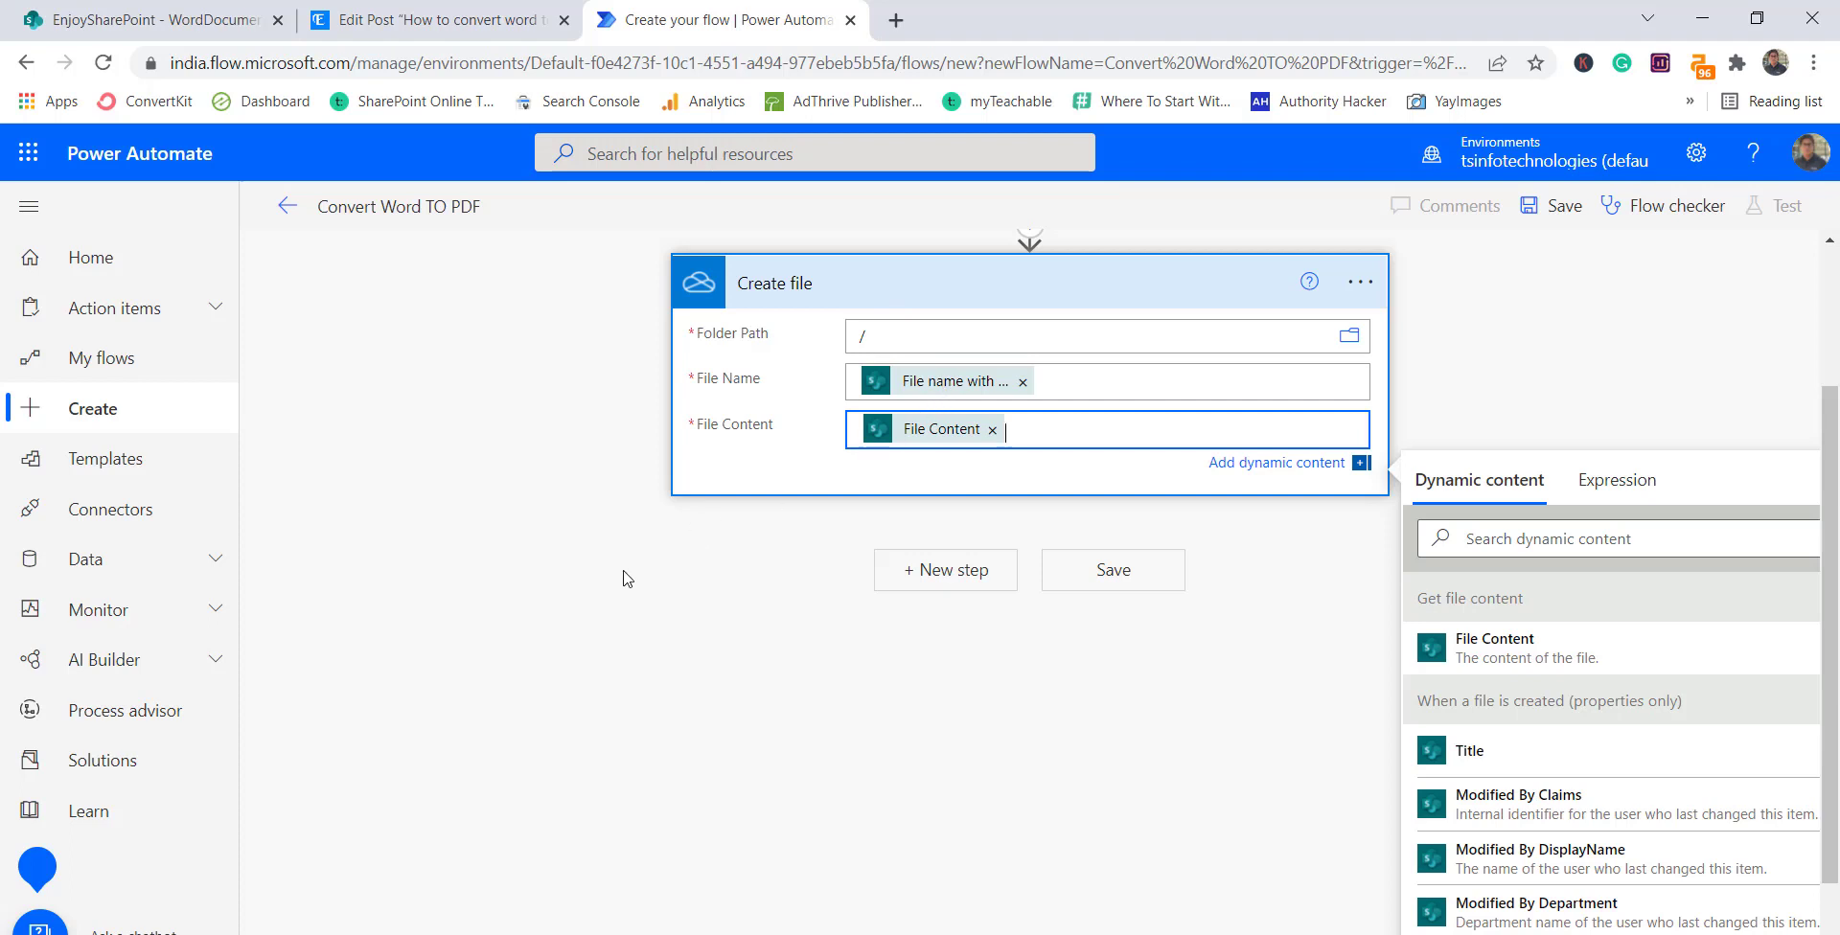
{"action": "left_click", "coordinate": [1631, 391]}
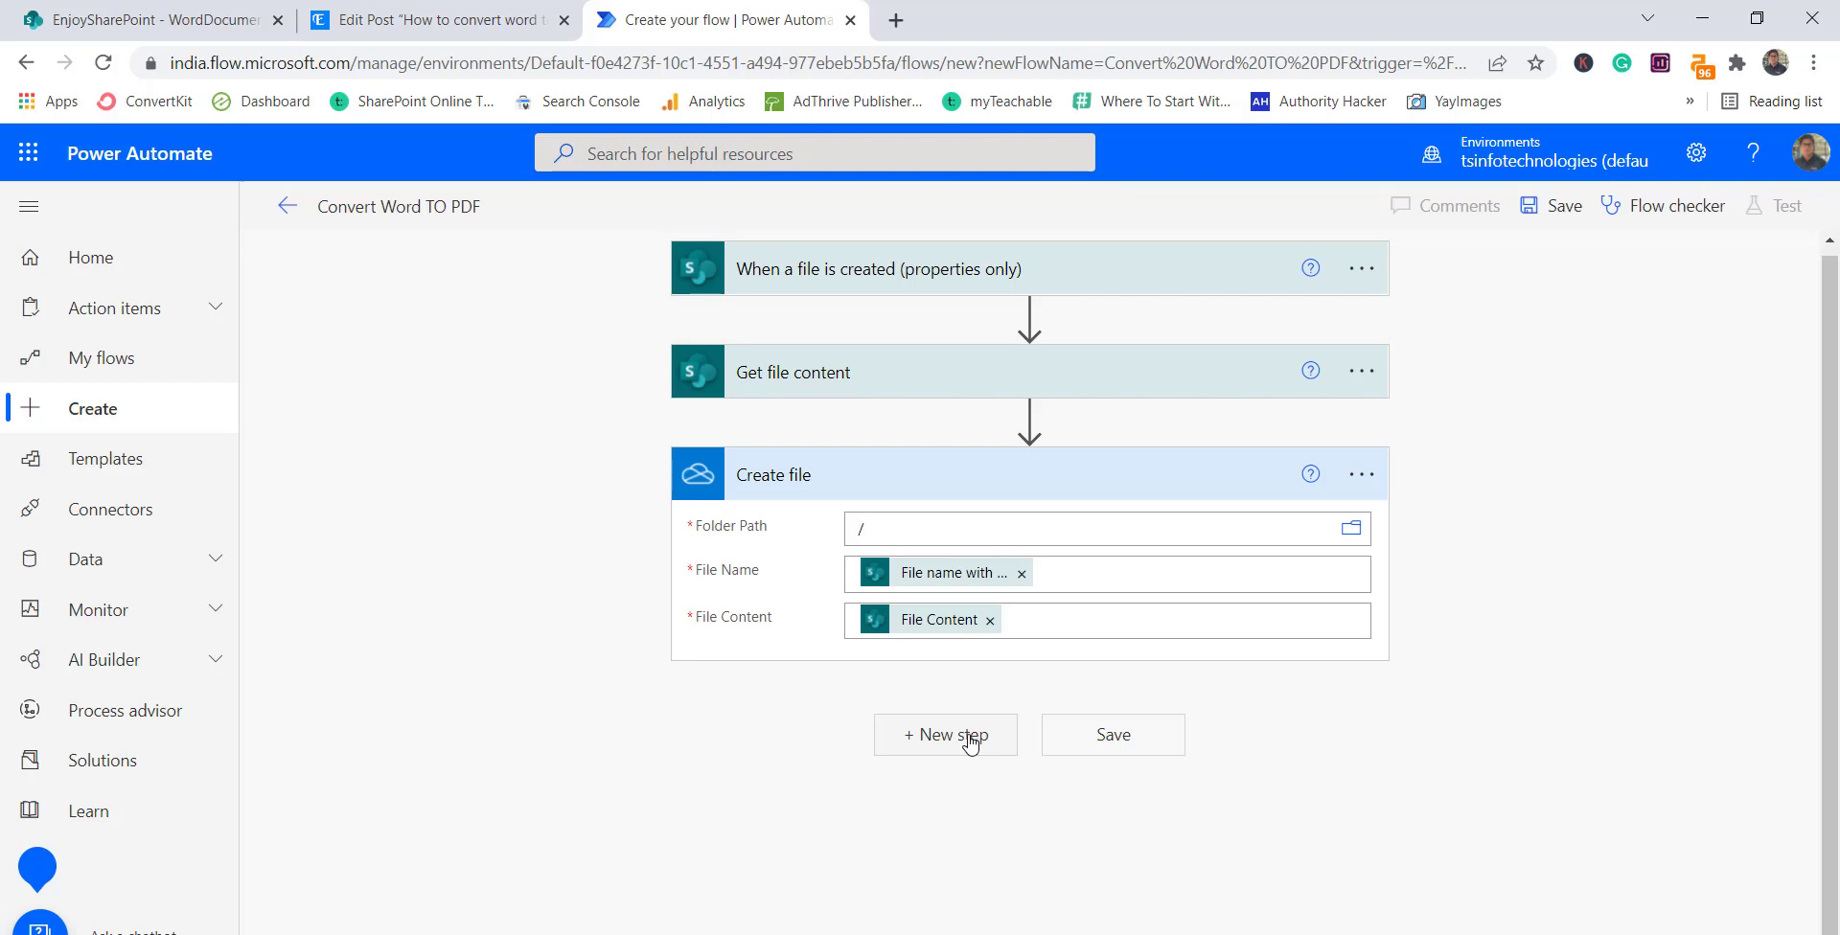
Step: Add the OneDrive for Business "Convert file (preview)" action after Create file
{"action": "left_click", "coordinate": [971, 740]}
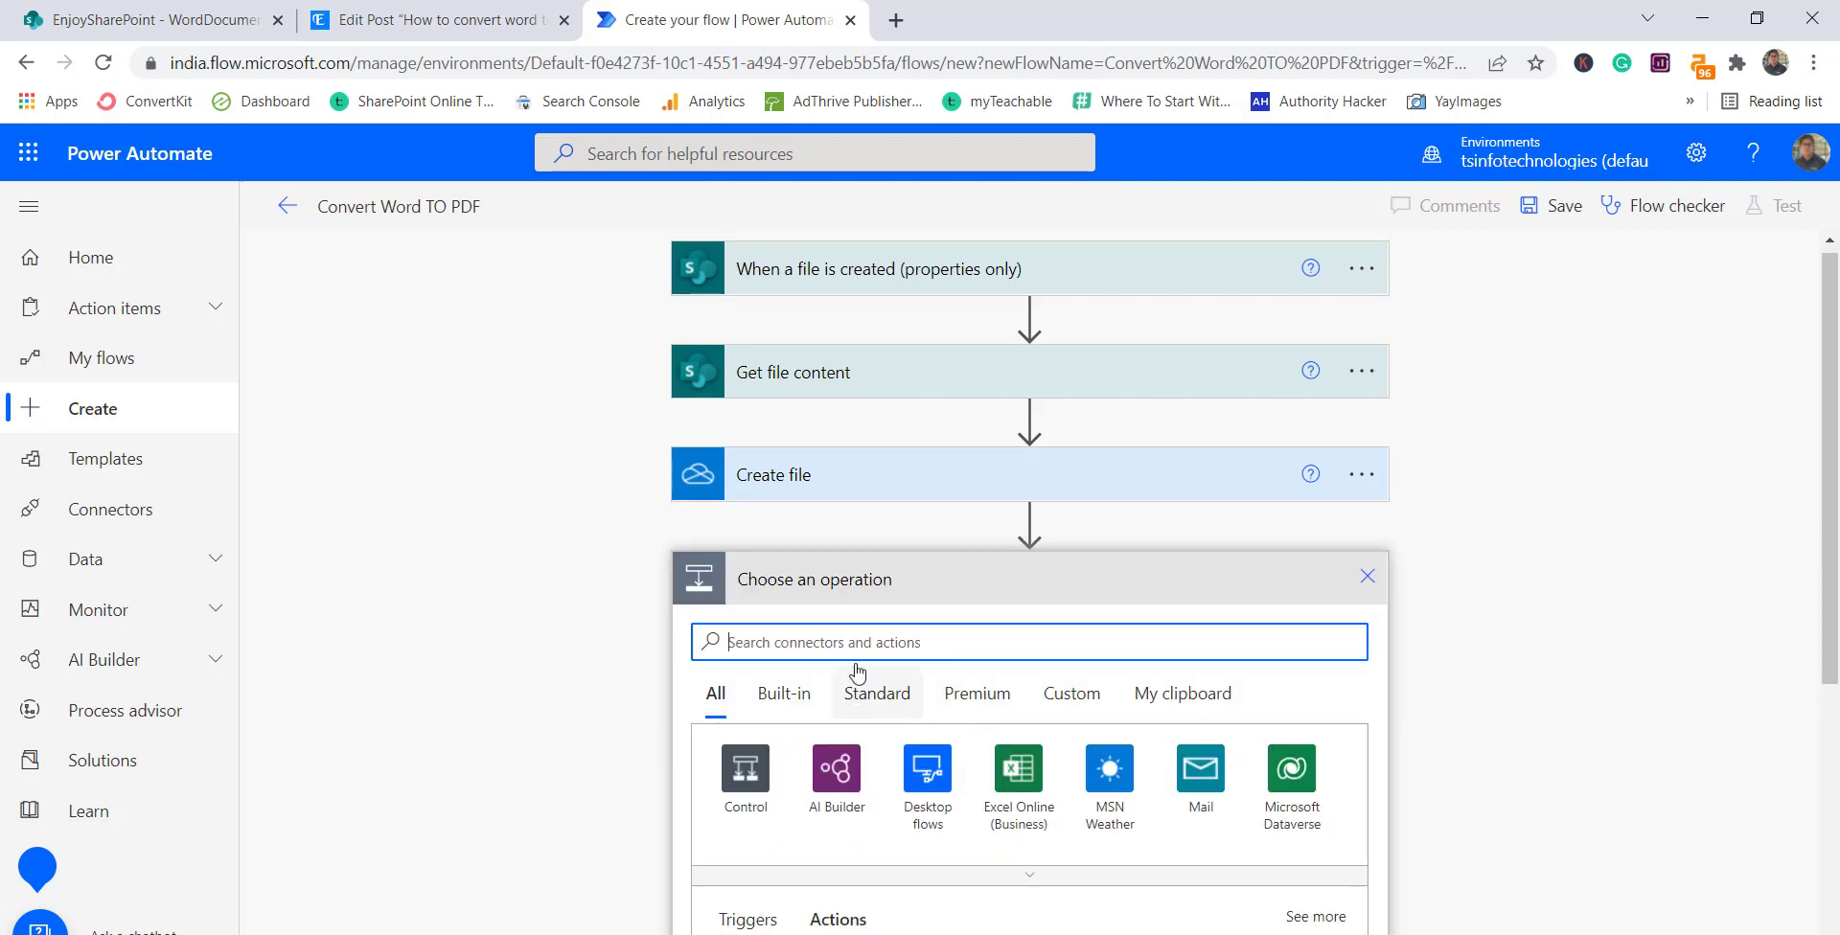
{"action": "type", "text": "convert"}
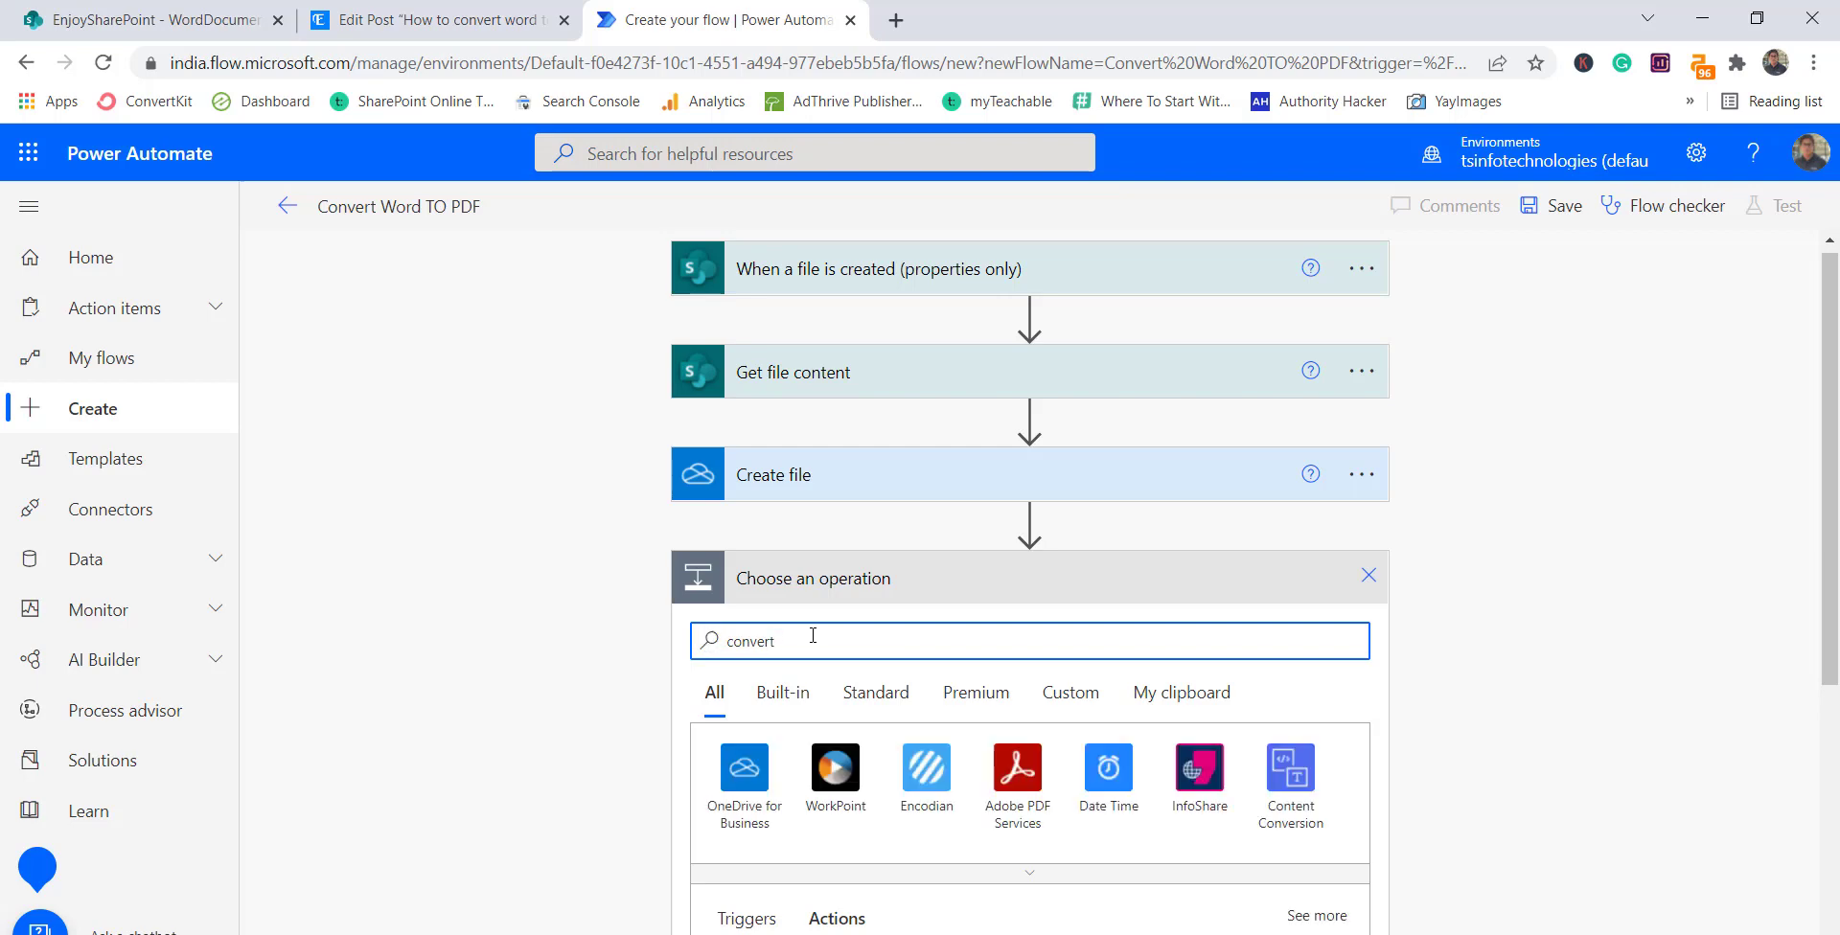
{"action": "scroll", "coordinate": [1385, 570], "scroll_direction": "down", "scroll_amount": 4}
{"action": "scroll", "coordinate": [1384, 568], "scroll_direction": "down", "scroll_amount": 1}
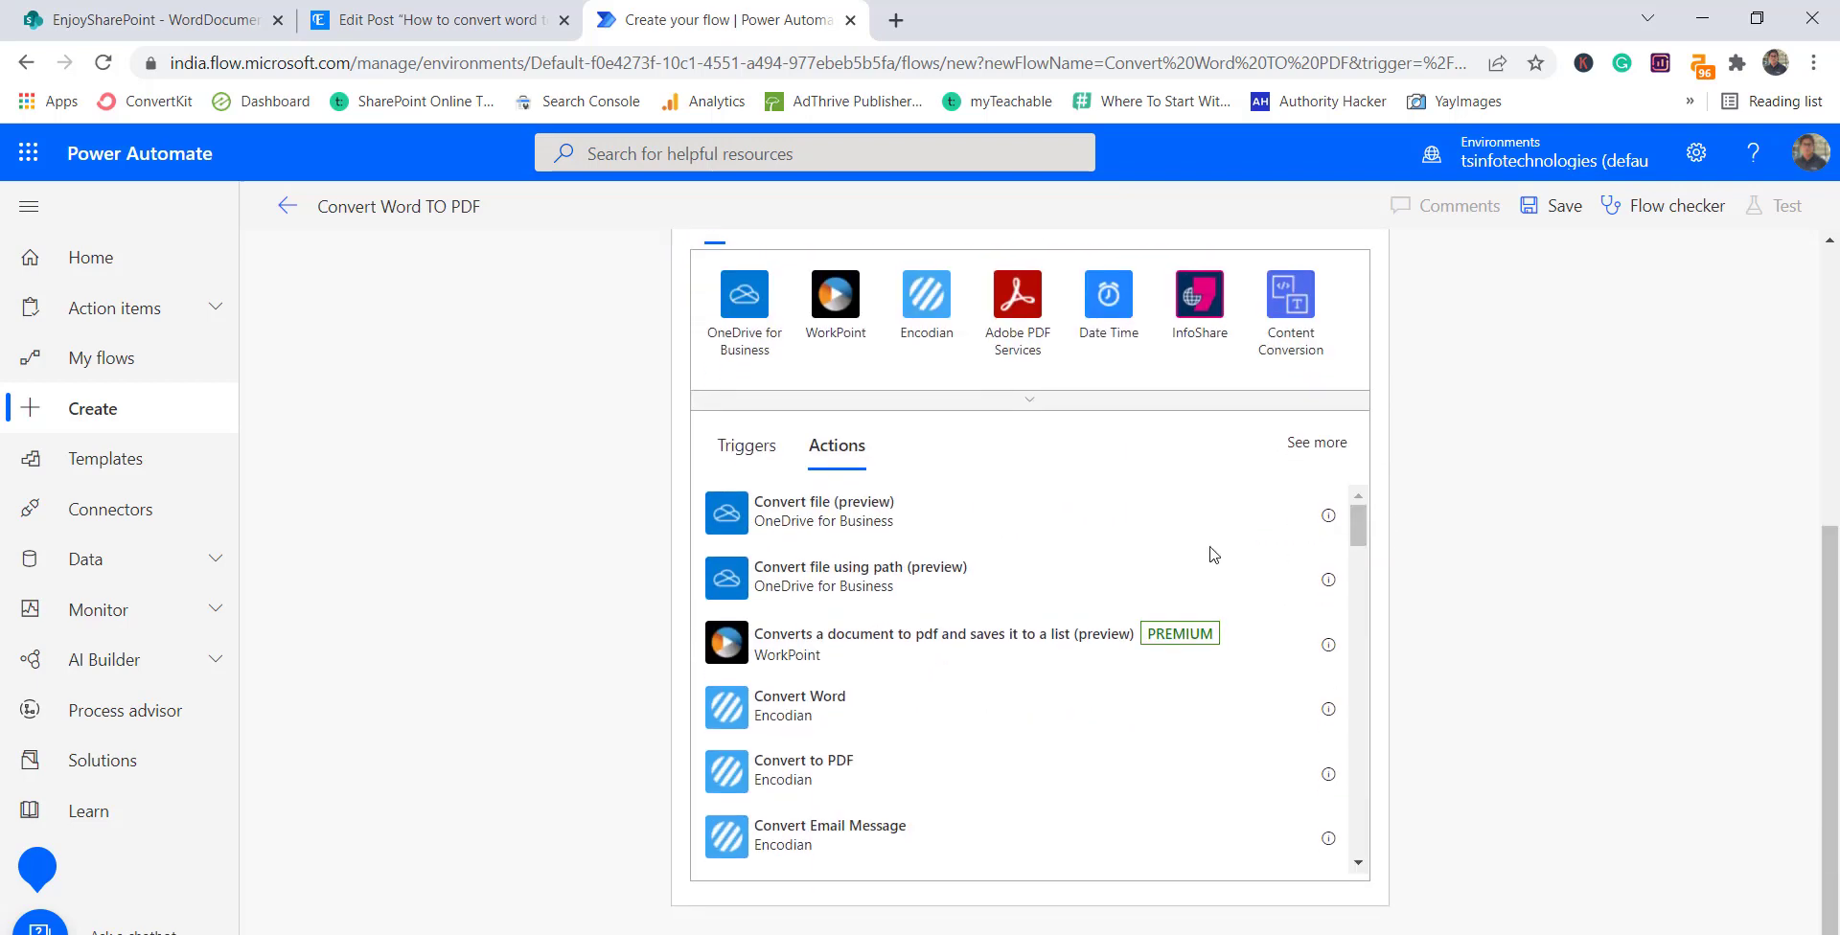
{"action": "left_click", "coordinate": [877, 528]}
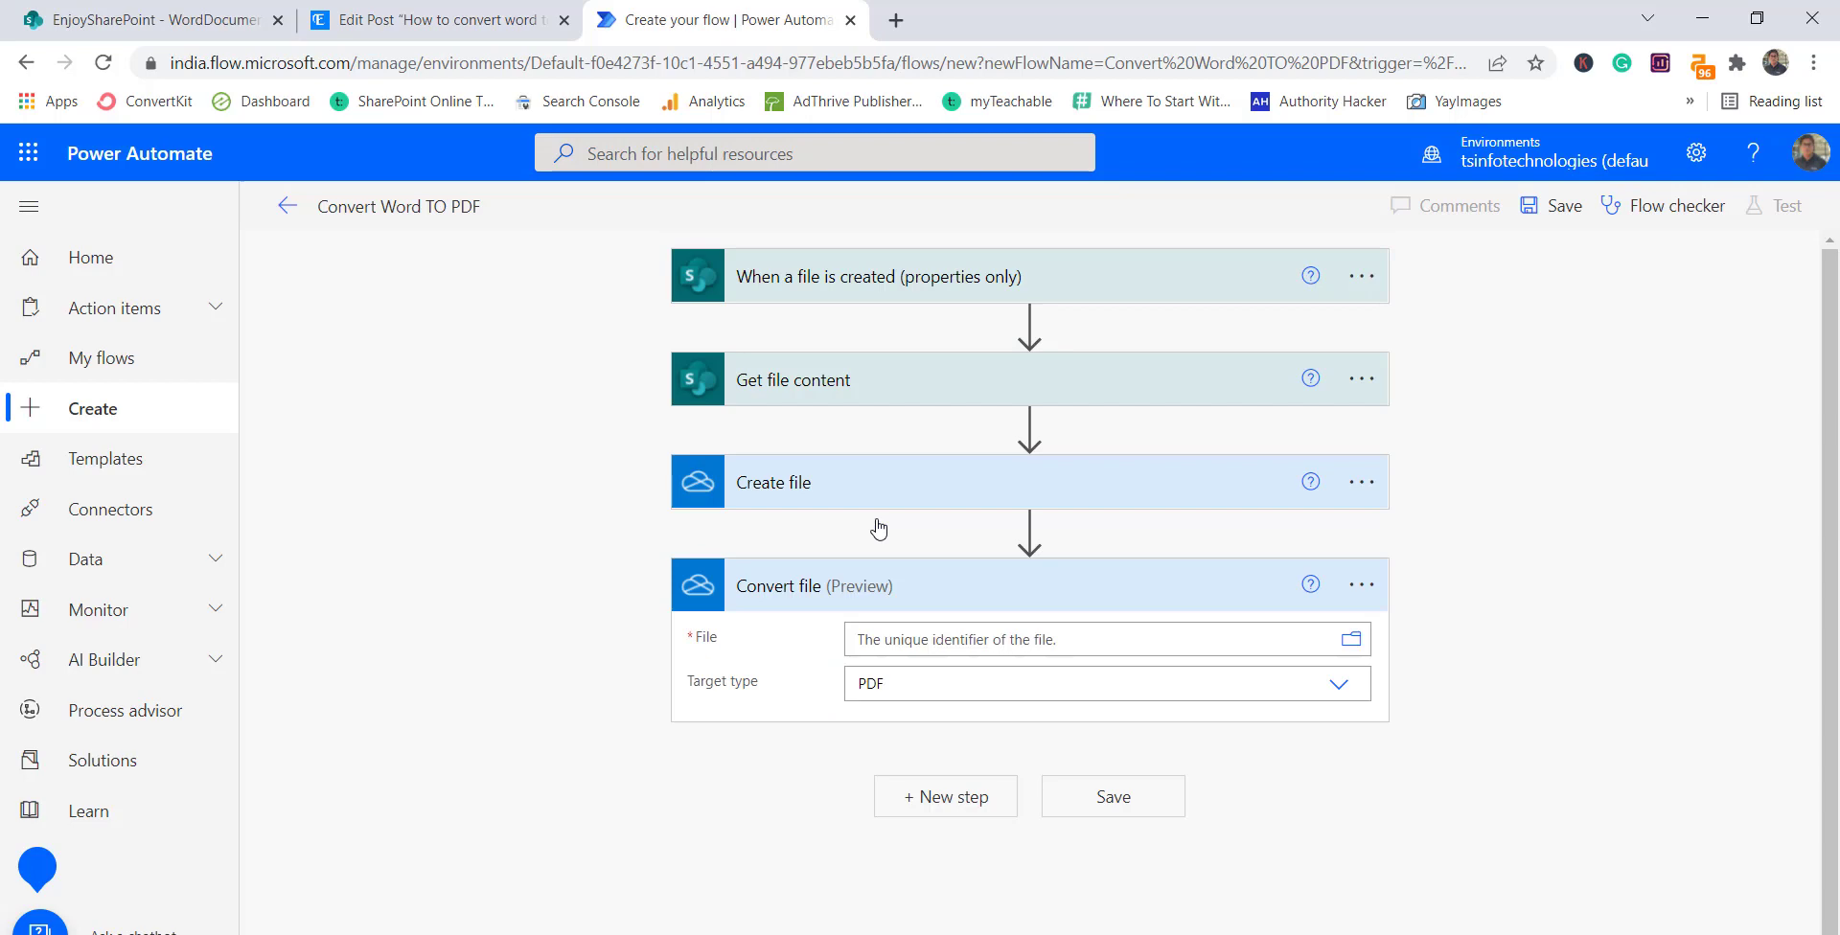
Step: Set the file of the Convert file action to the Id value from Create file, keeping PDF as target type
{"action": "left_click", "coordinate": [893, 640]}
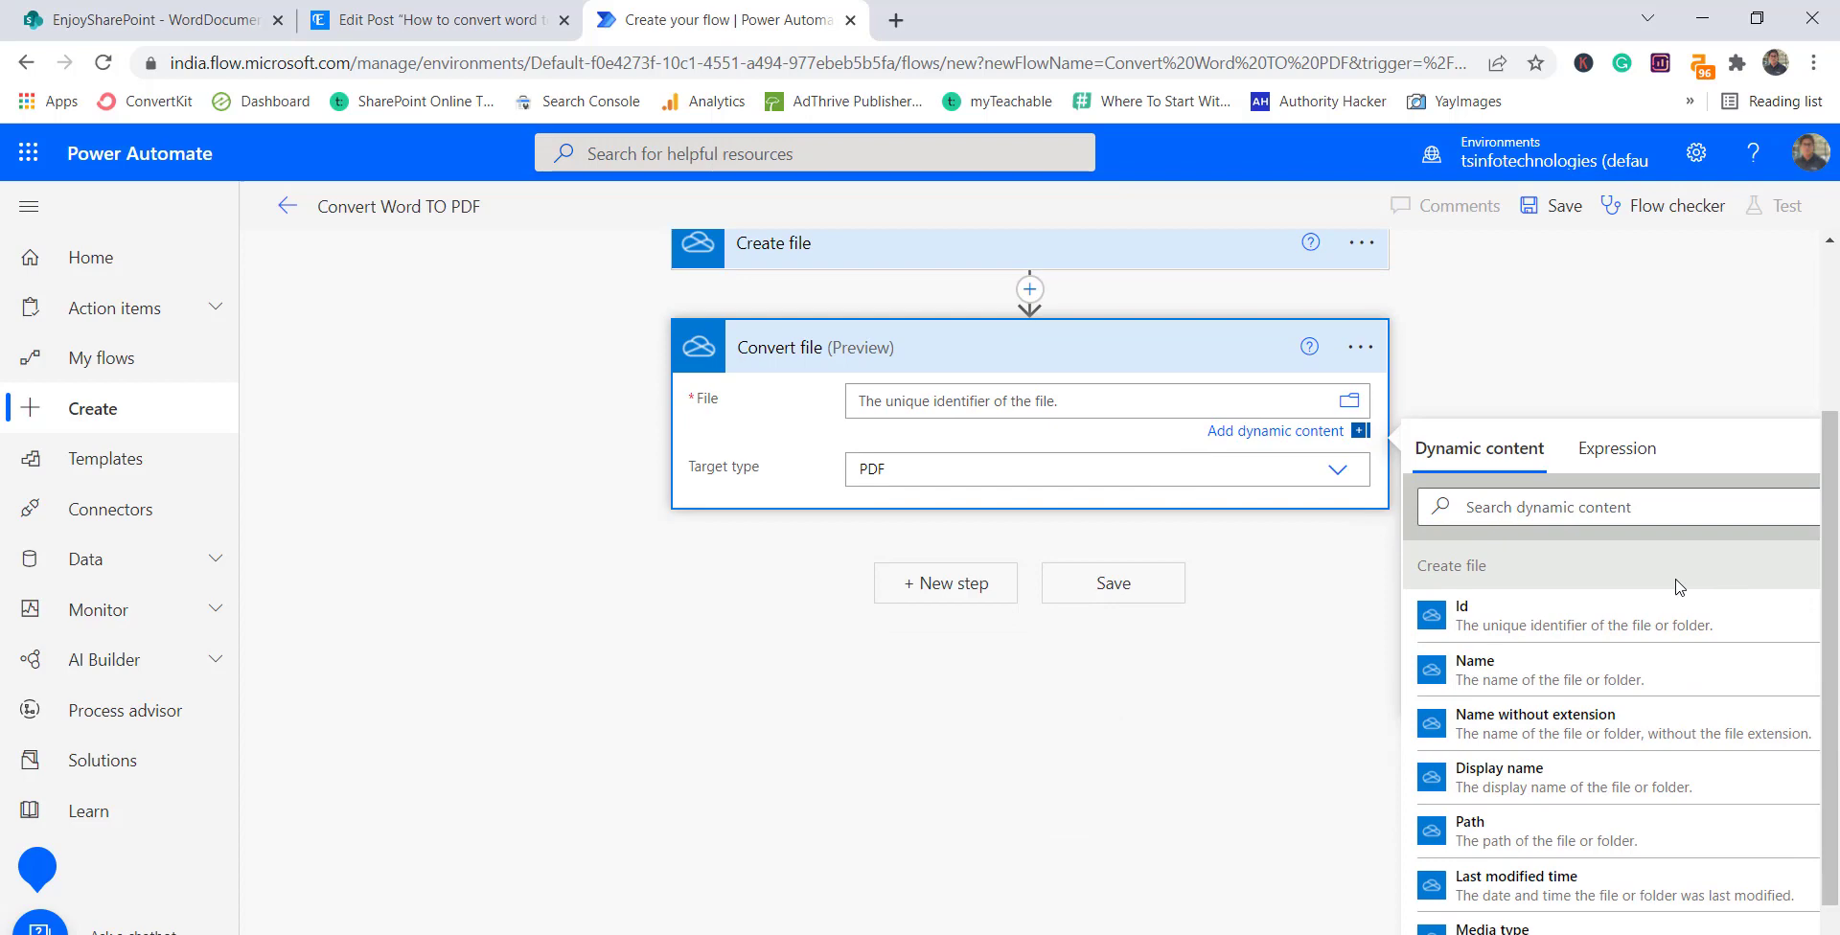
{"action": "left_click", "coordinate": [1510, 623]}
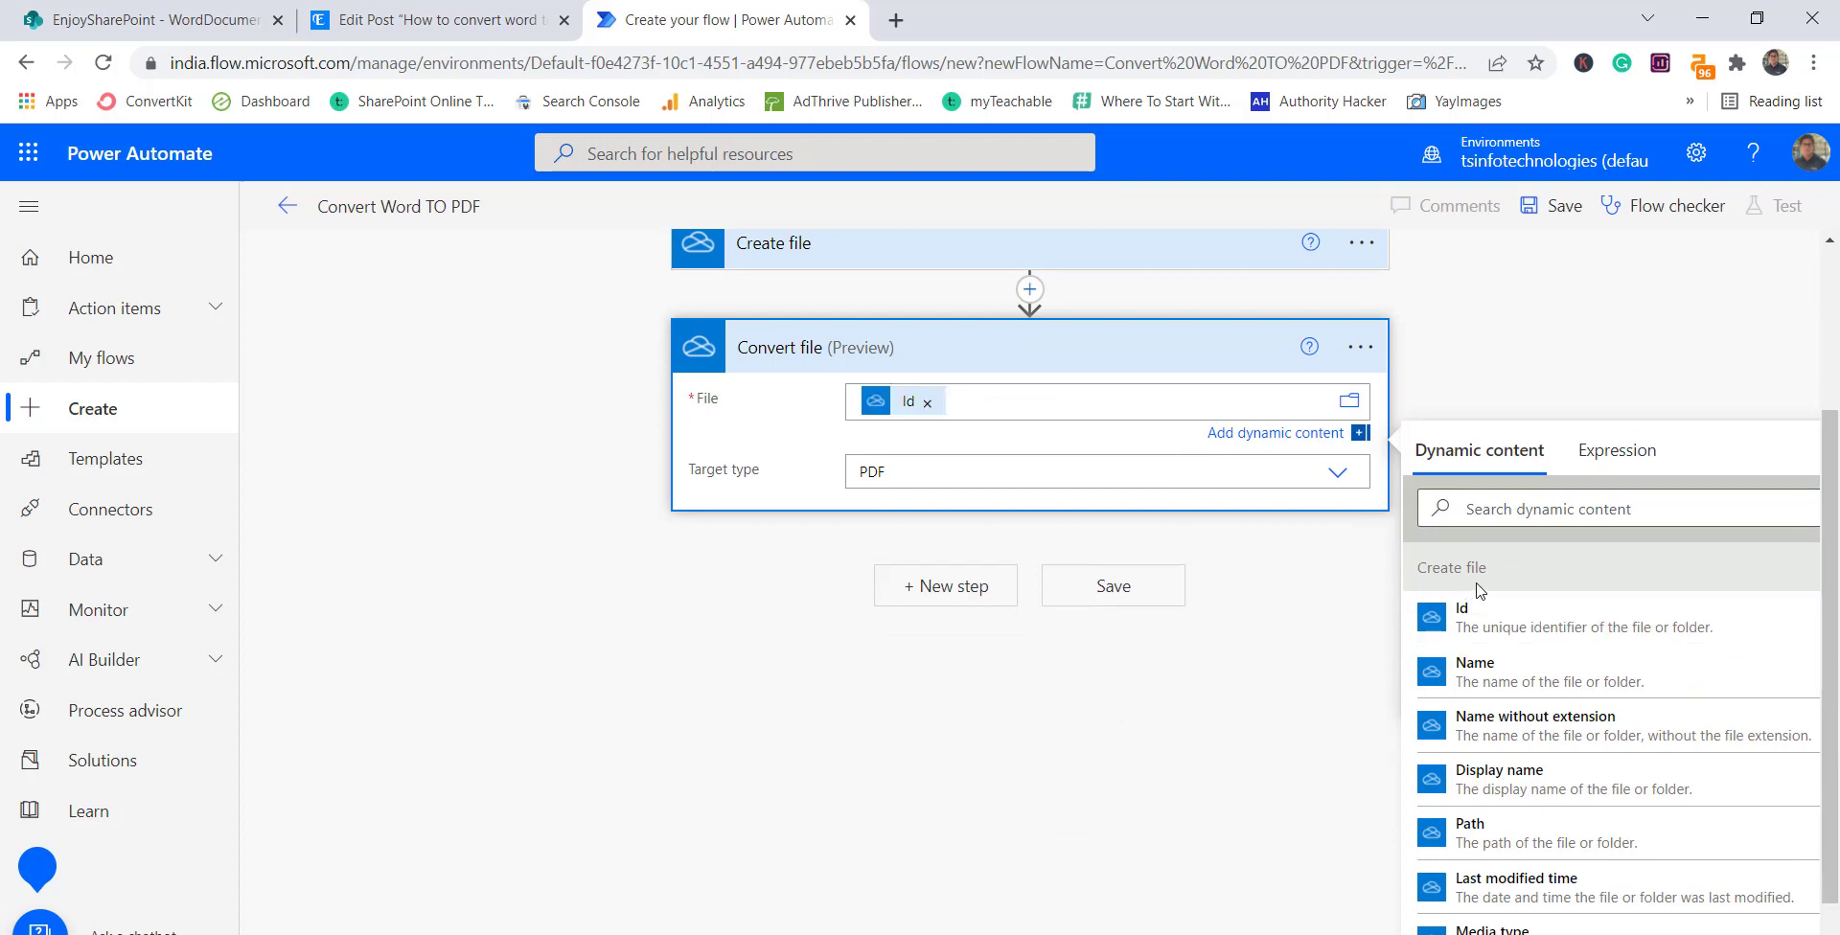
{"action": "scroll", "coordinate": [1064, 535], "scroll_direction": "up", "scroll_amount": 3}
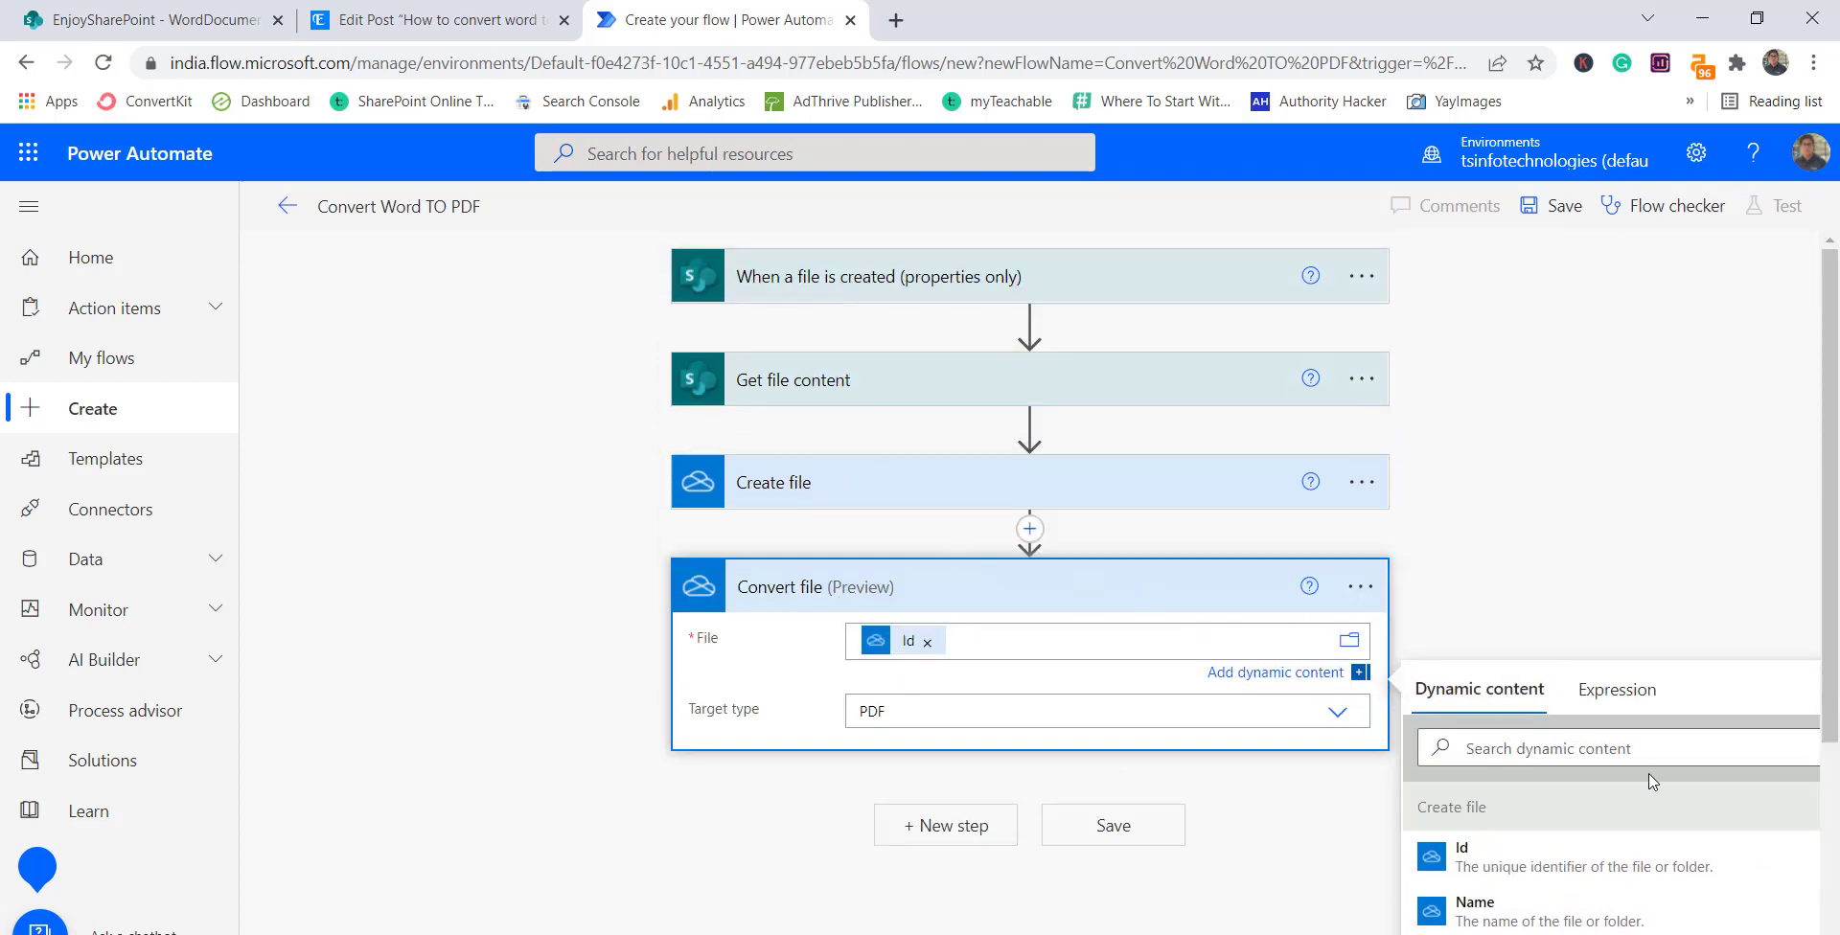
{"action": "scroll", "coordinate": [1511, 661], "scroll_direction": "down", "scroll_amount": 3}
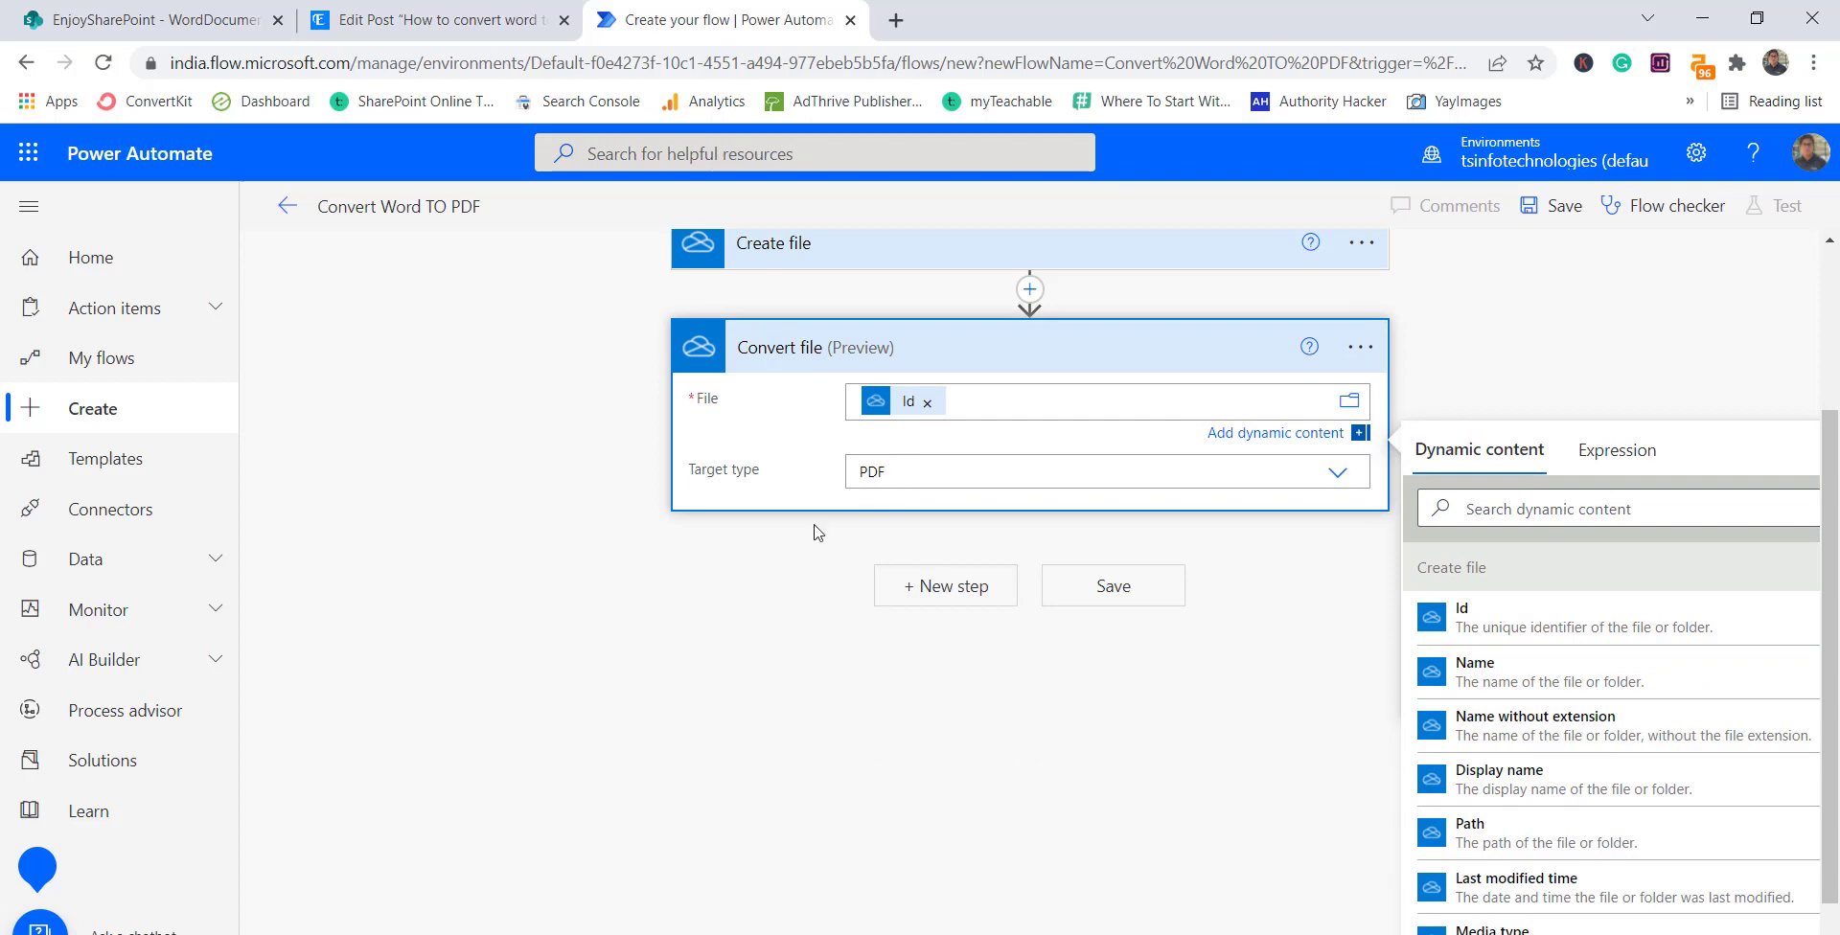
{"action": "left_click", "coordinate": [753, 561]}
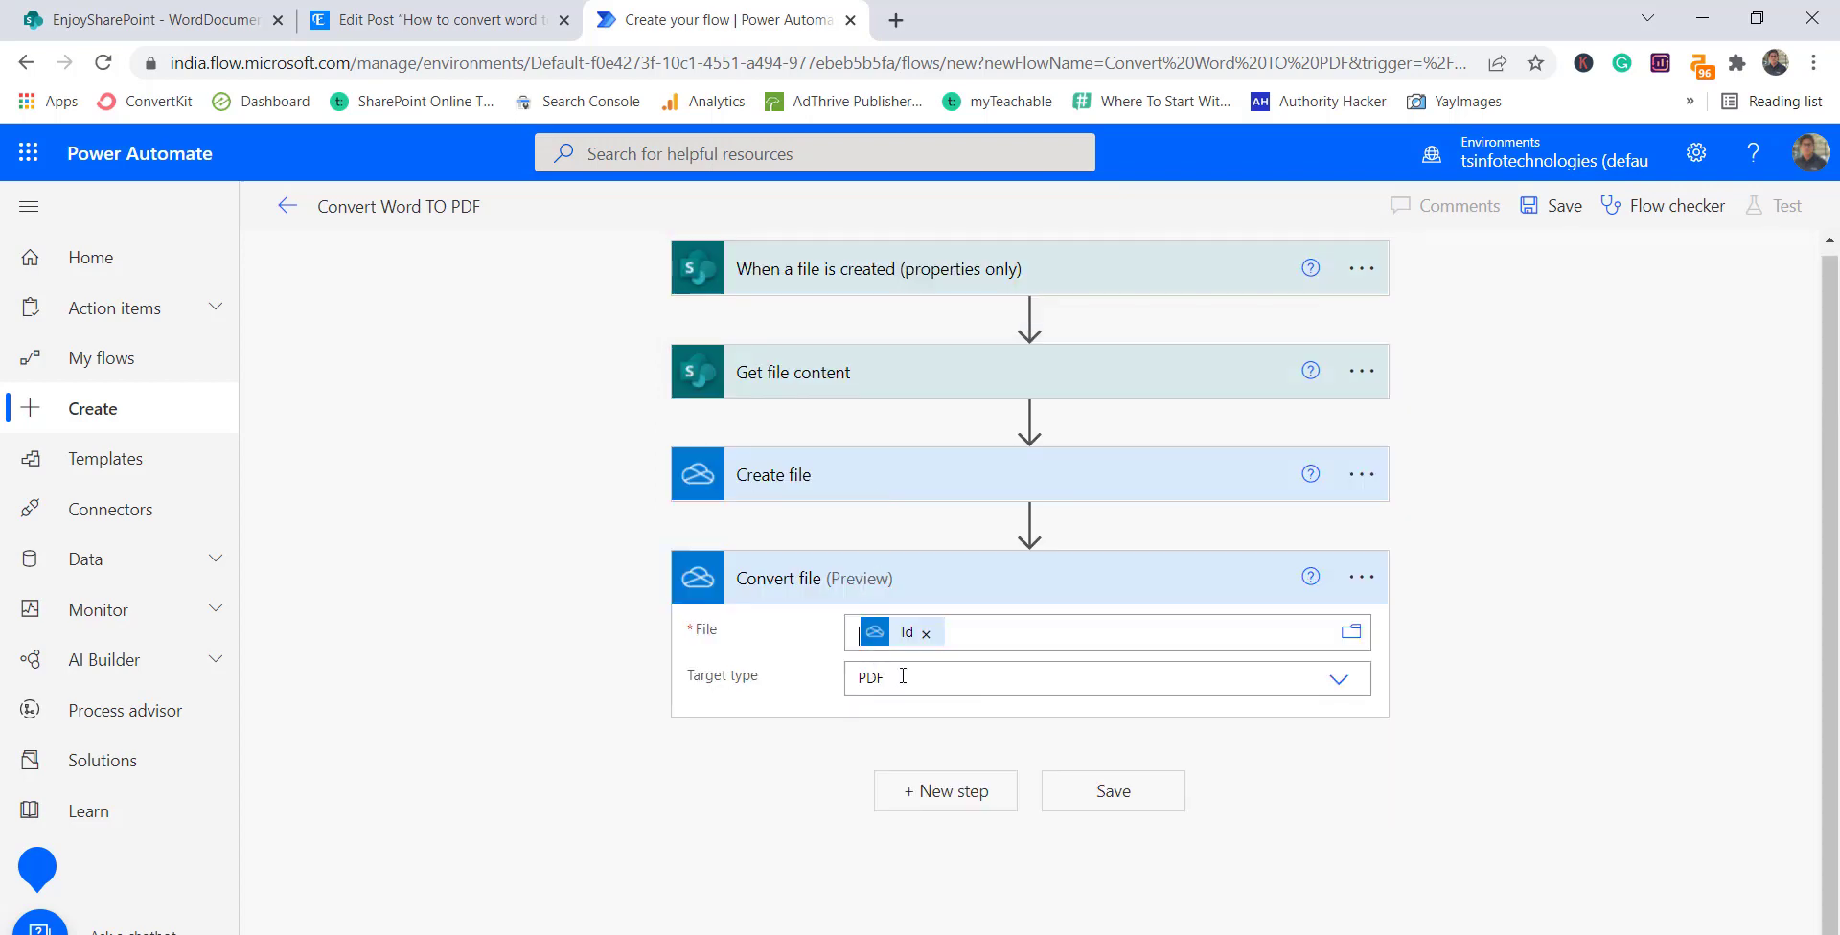
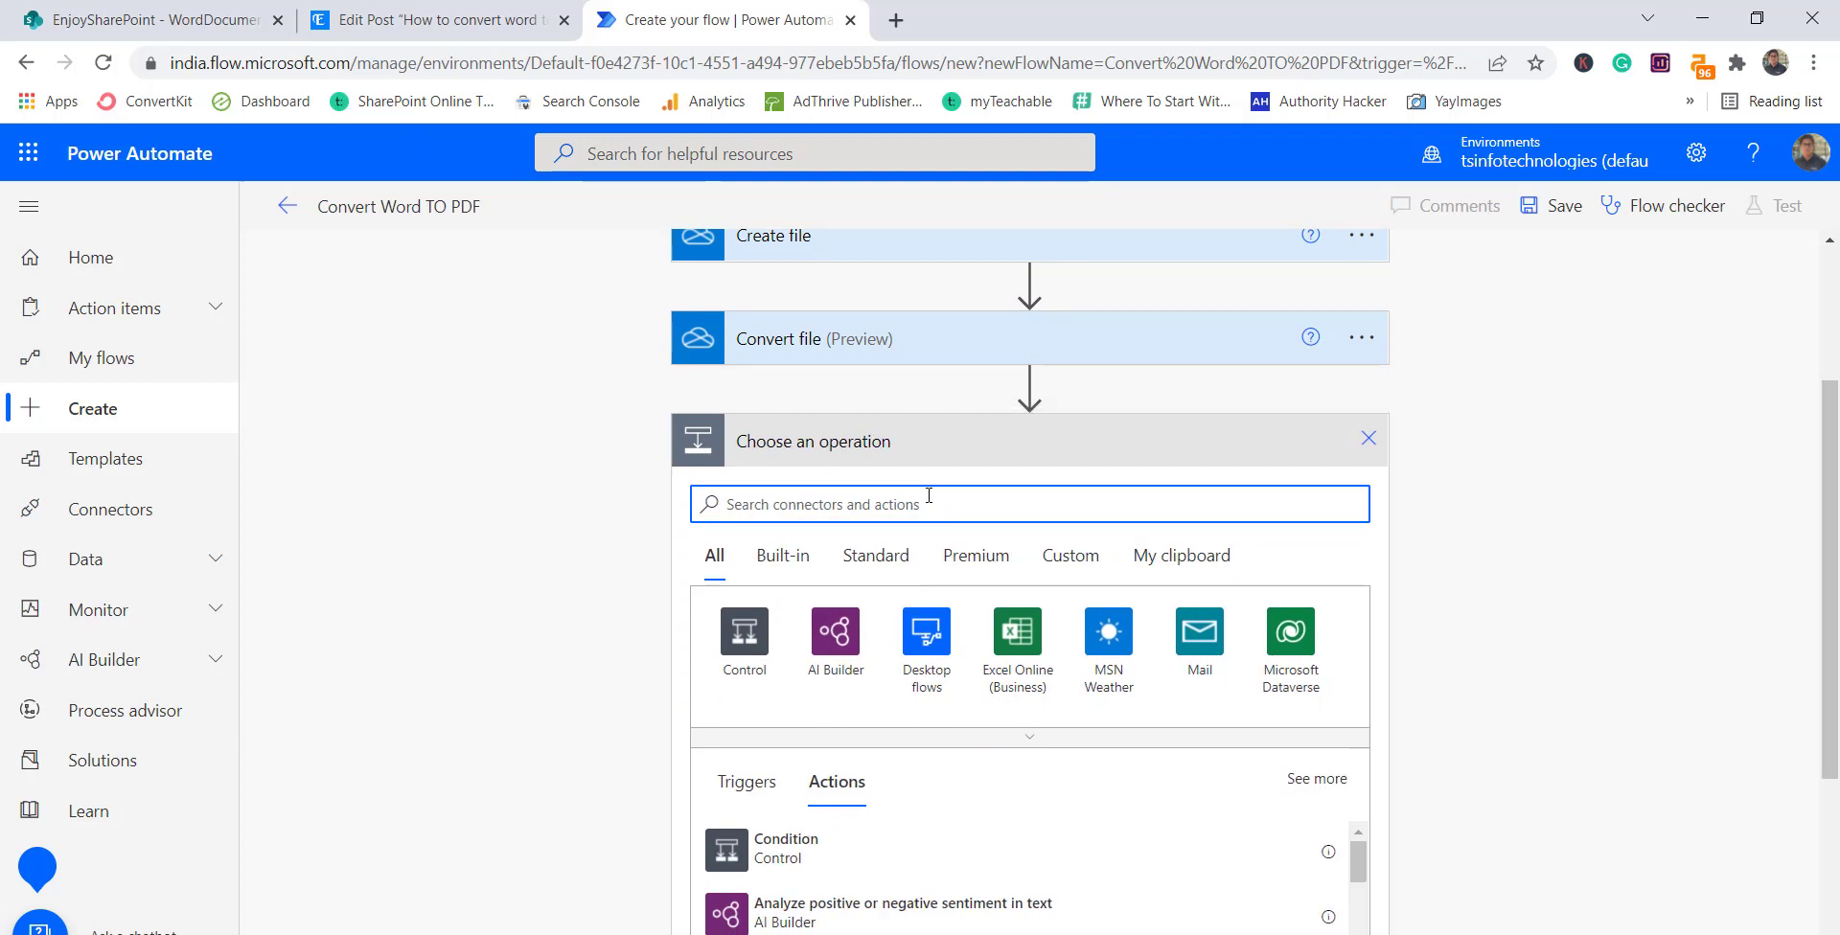
{"action": "type", "text": "create fil"}
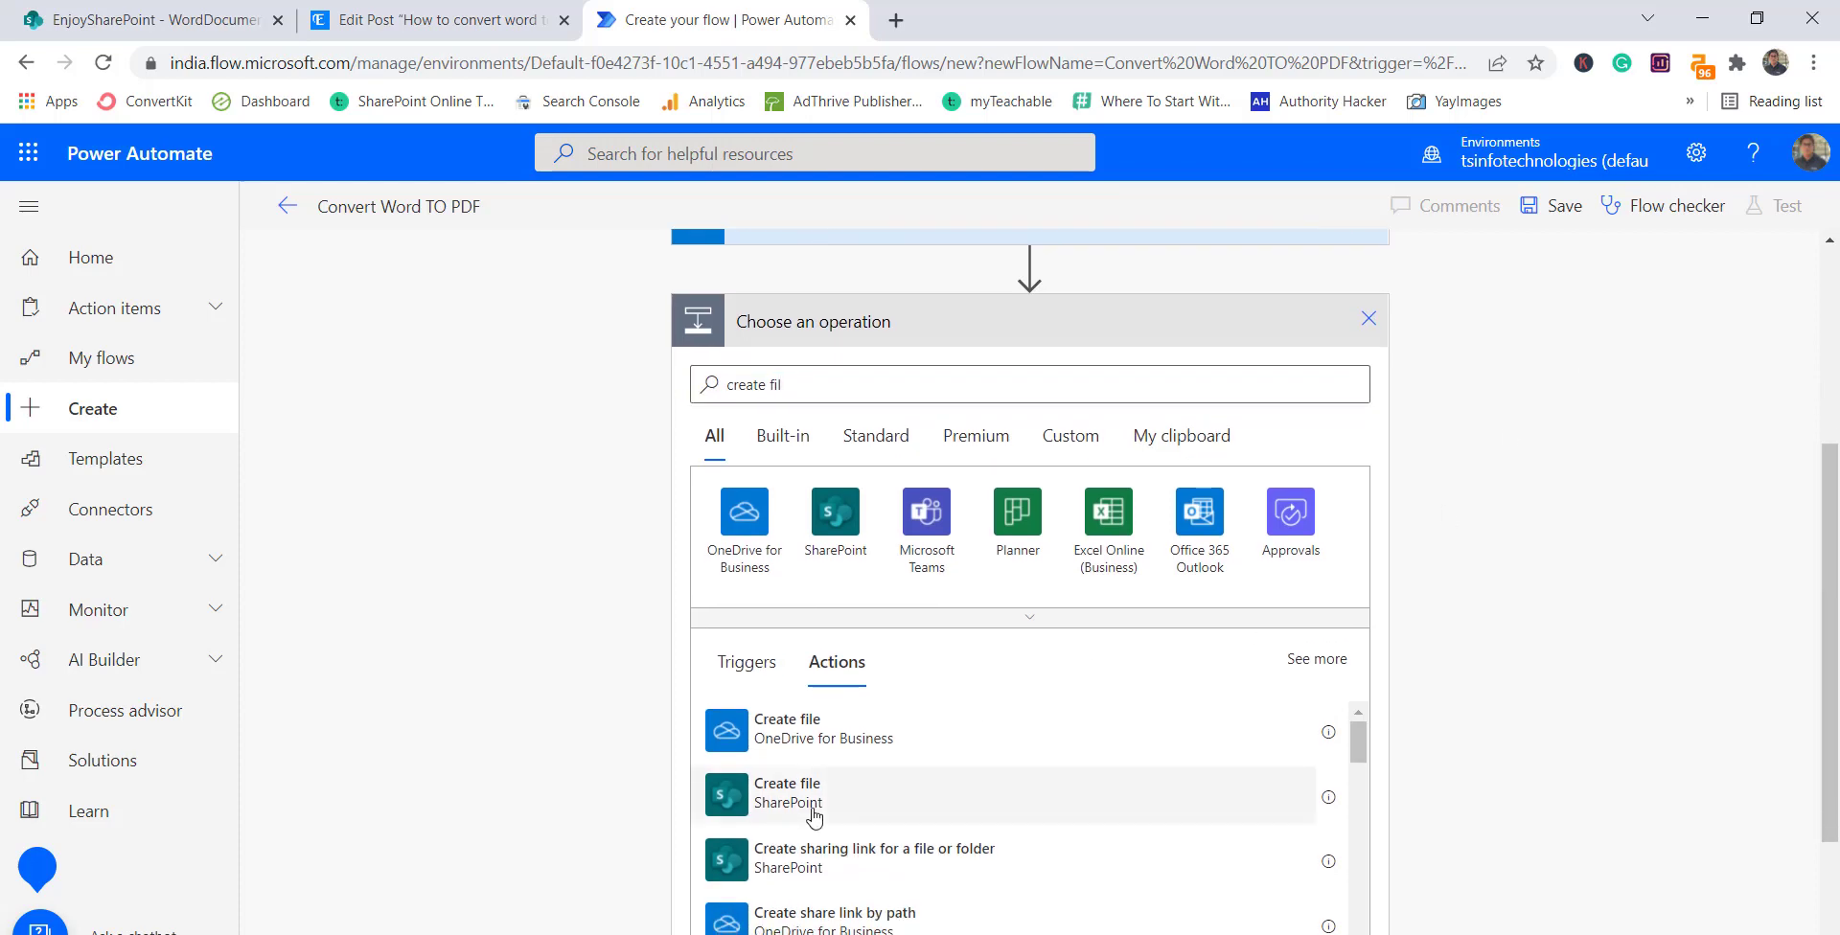
{"action": "left_click", "coordinate": [814, 573]}
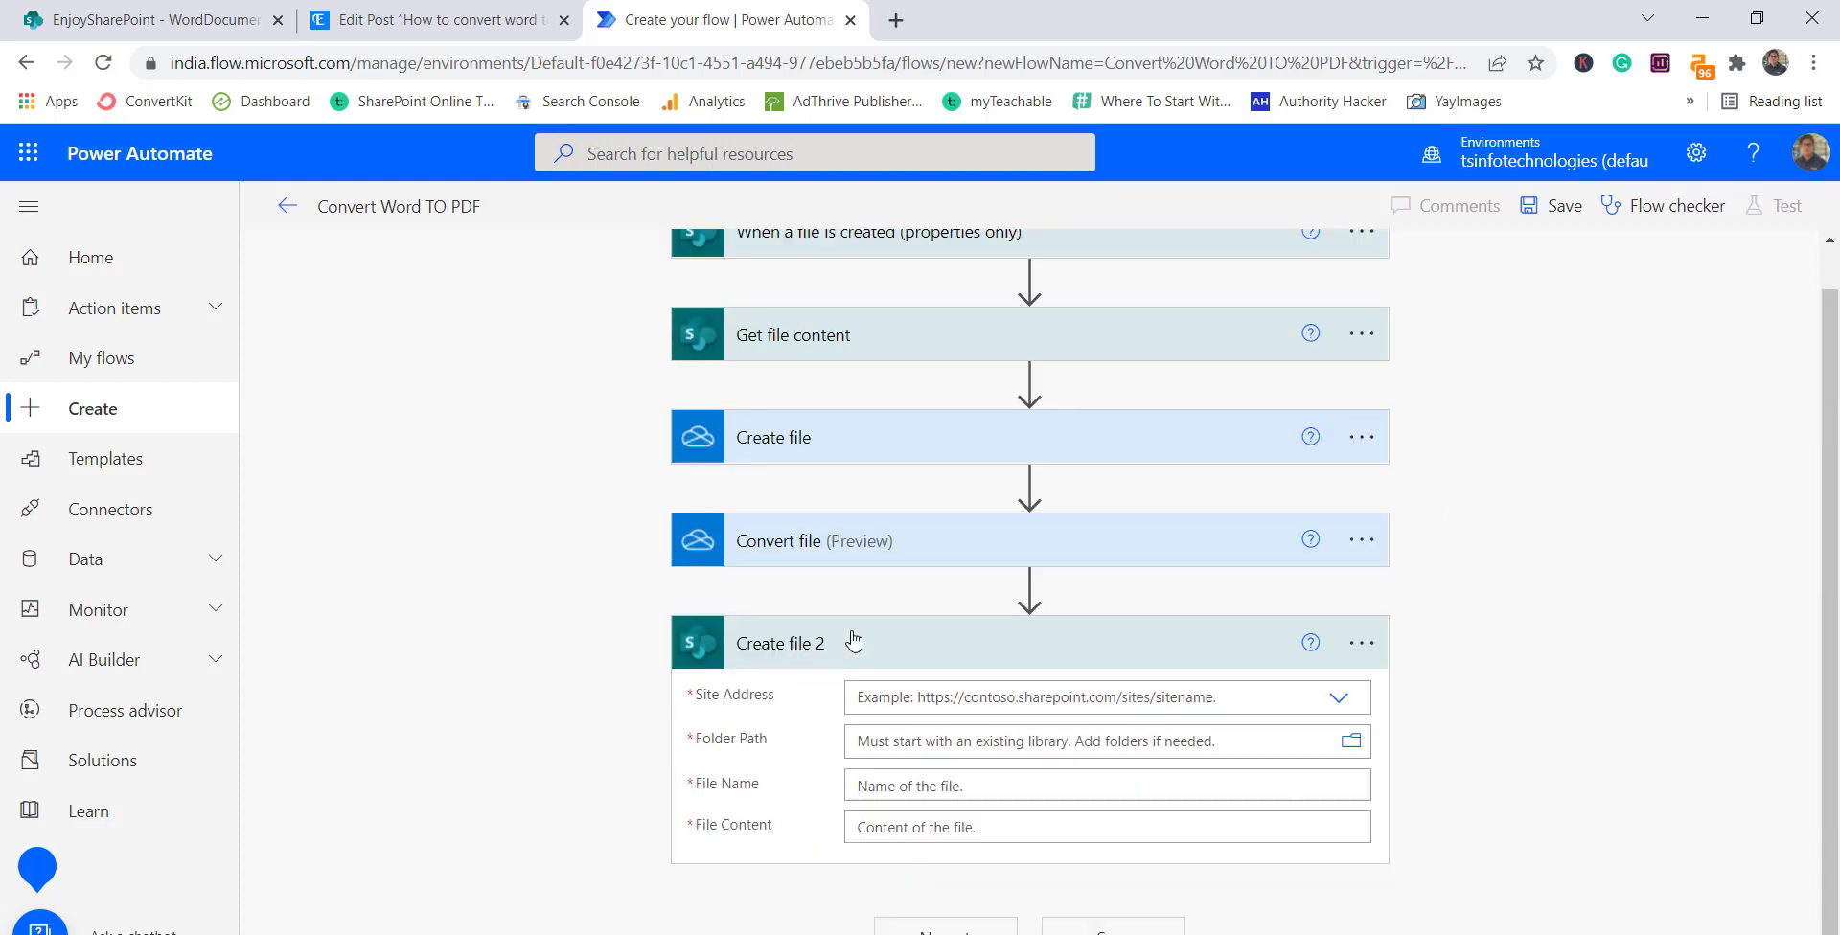
{"action": "left_click", "coordinate": [1338, 698]}
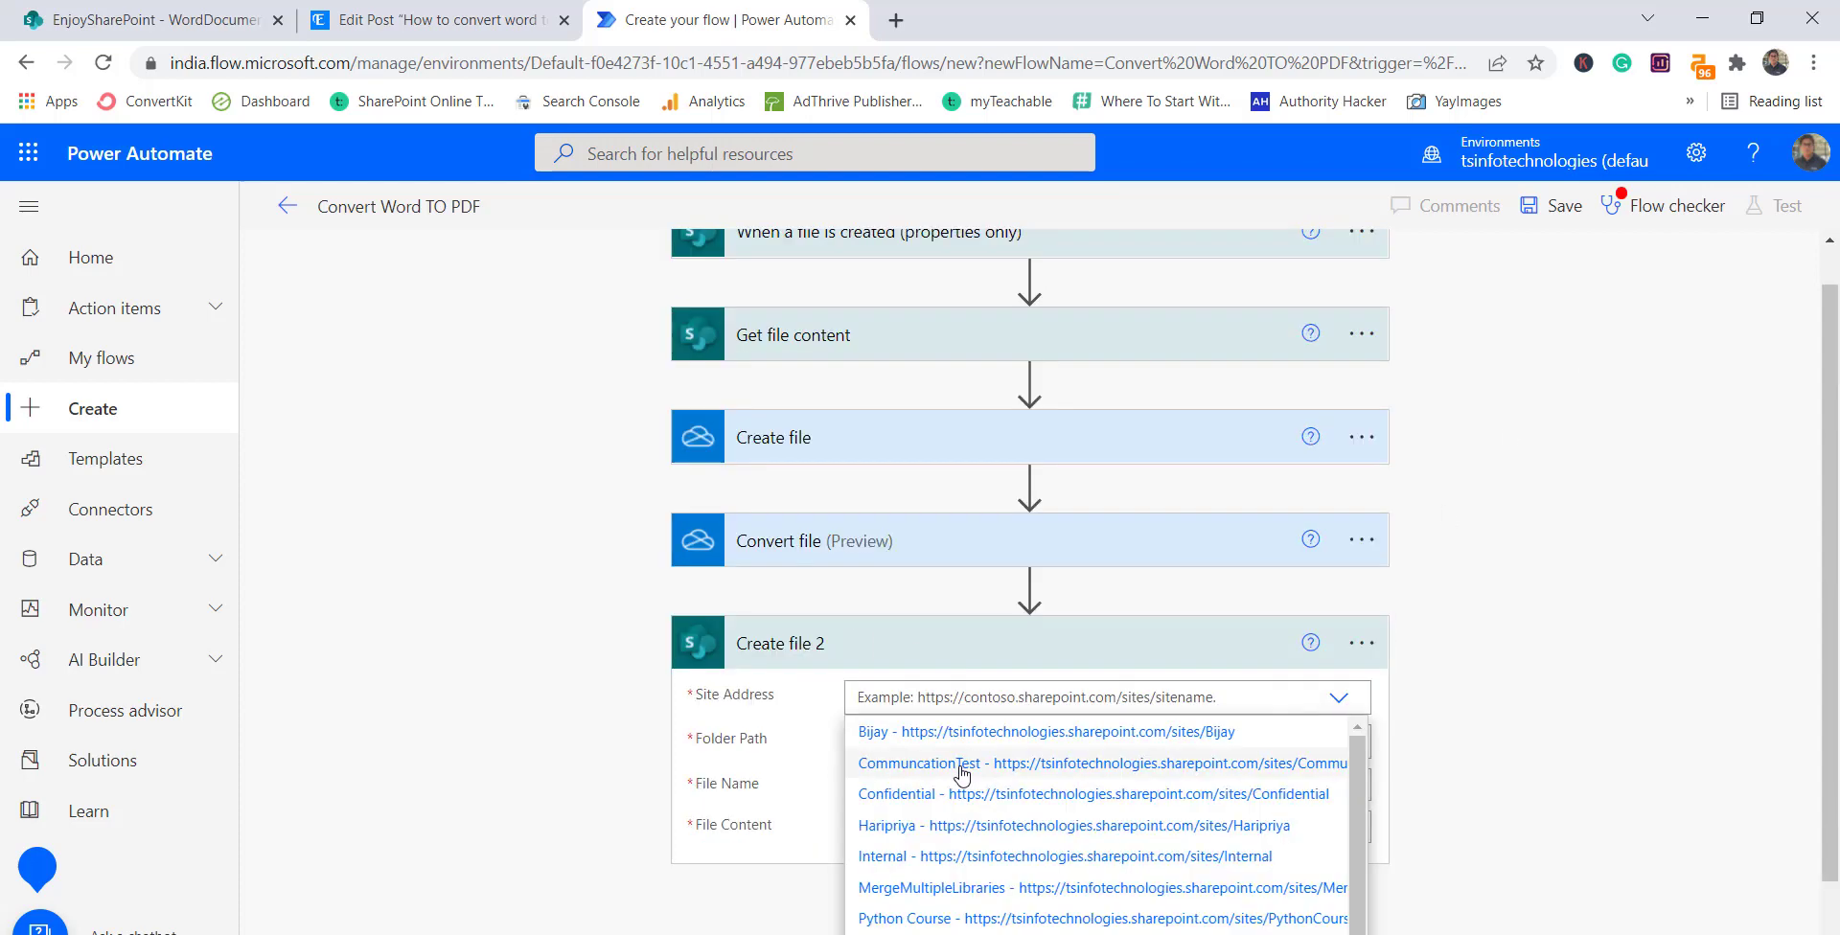
{"action": "left_click", "coordinate": [962, 767]}
{"action": "left_click", "coordinate": [1337, 722]}
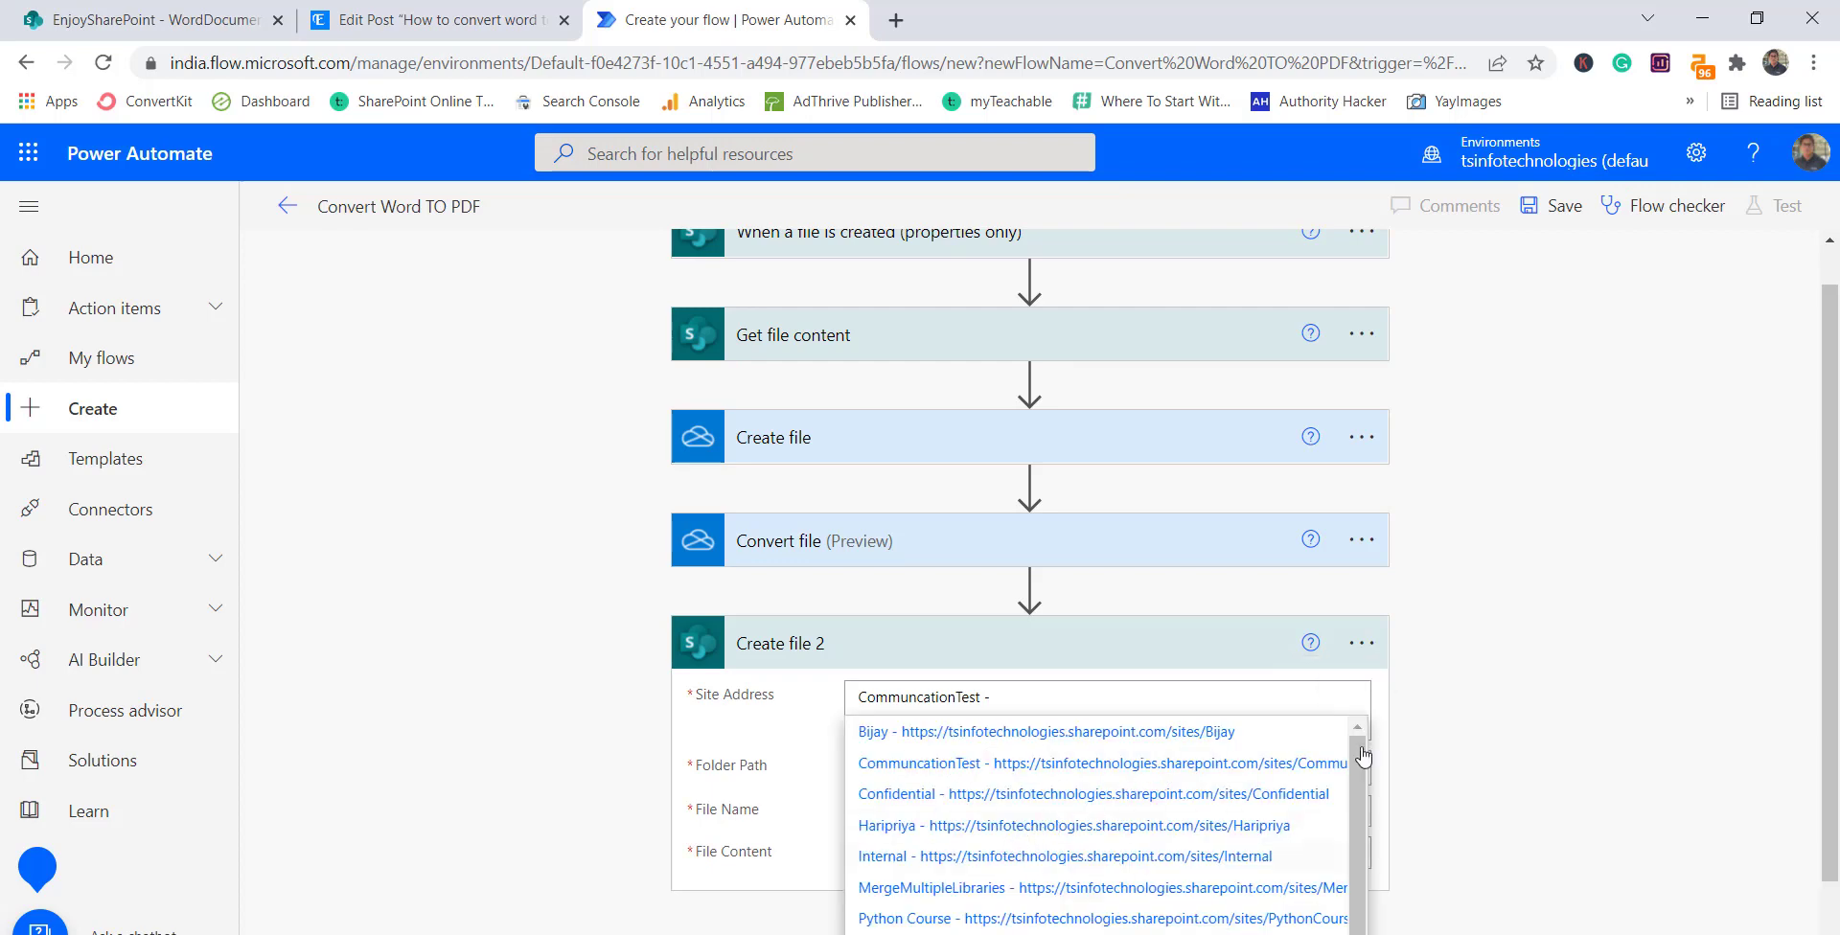
{"action": "scroll", "coordinate": [1416, 774], "scroll_direction": "down", "scroll_amount": 1}
{"action": "scroll", "coordinate": [1281, 805], "scroll_direction": "down", "scroll_amount": 1}
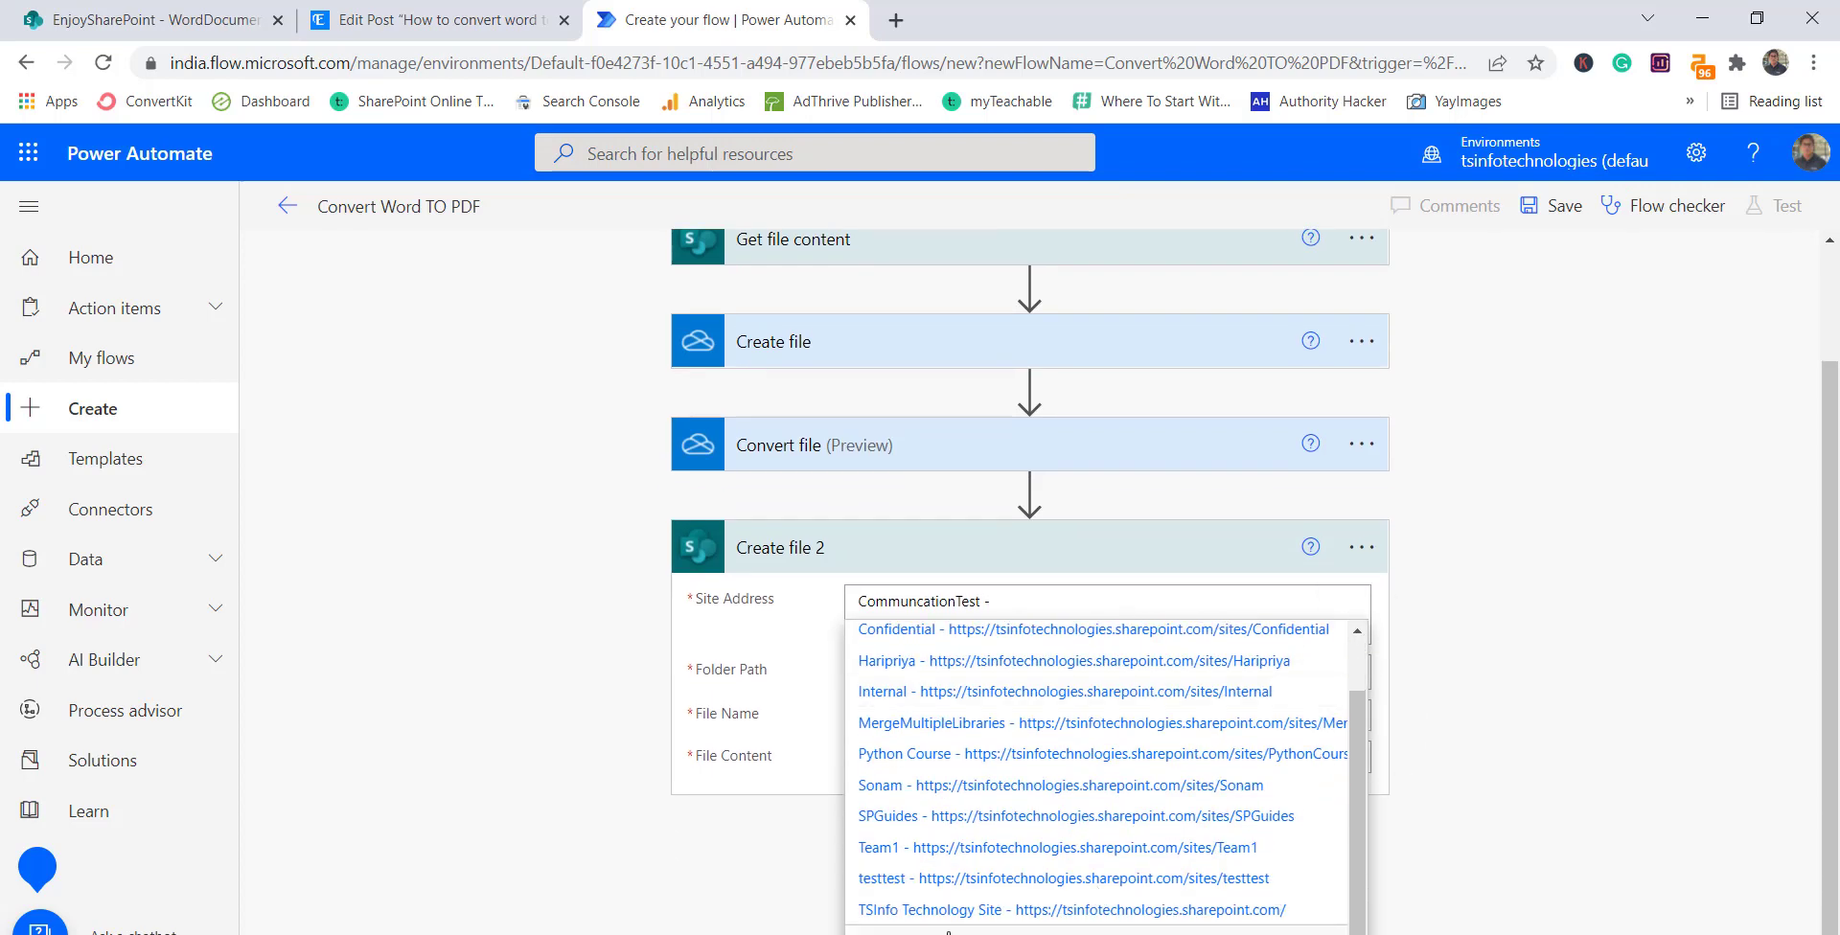
{"action": "left_click", "coordinate": [910, 601]}
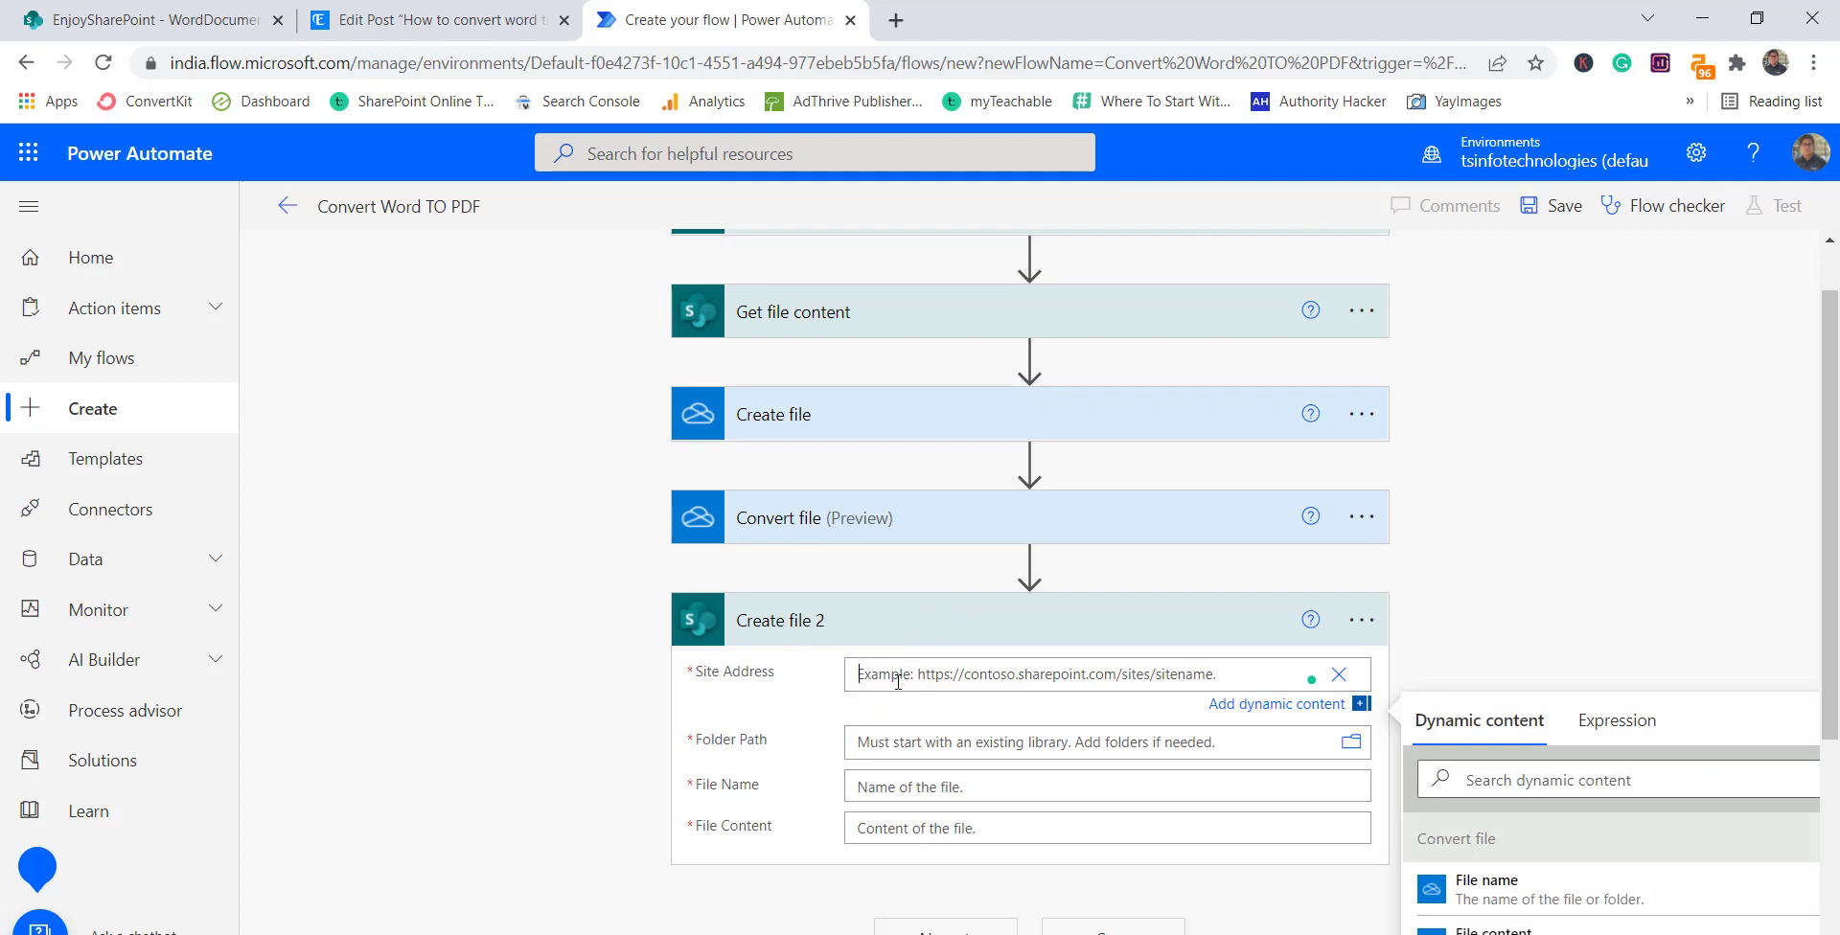
{"action": "type", "text": "https://tsinfotechnologies.sharepoint.com/sites/EnjoySharePoint/"}
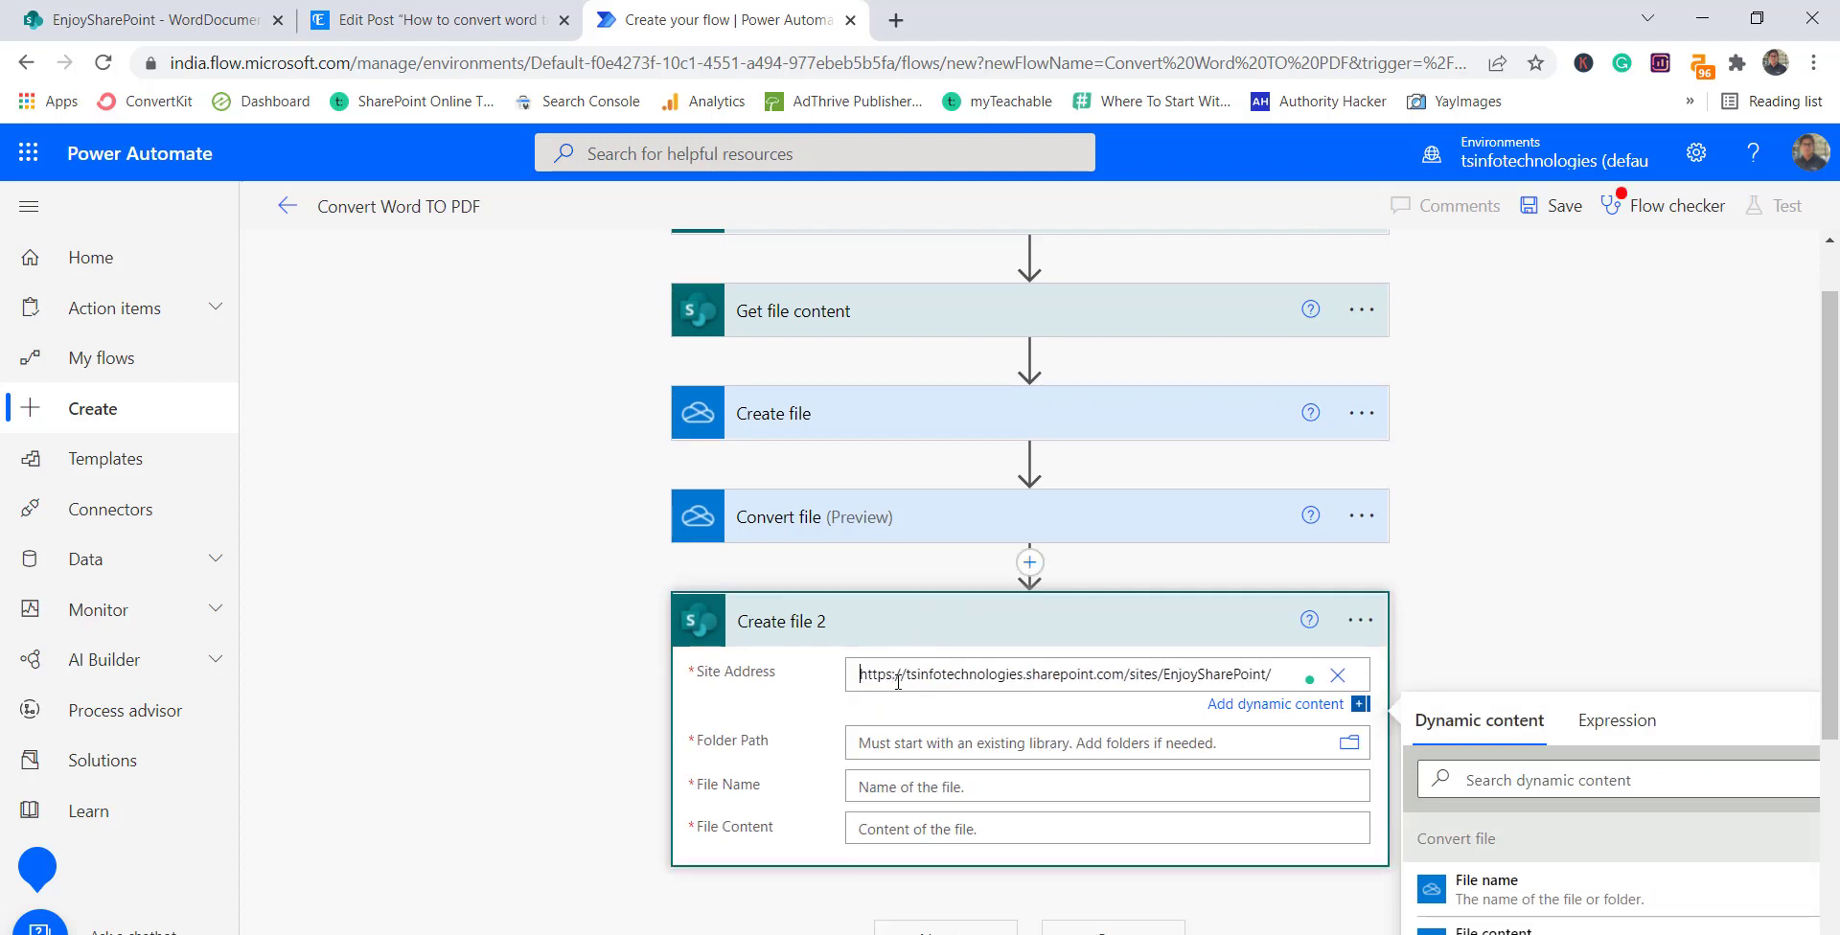
Step: Set the folder path of the Create file 2 action to the /Pdf Document library
{"action": "left_click", "coordinate": [1279, 654]}
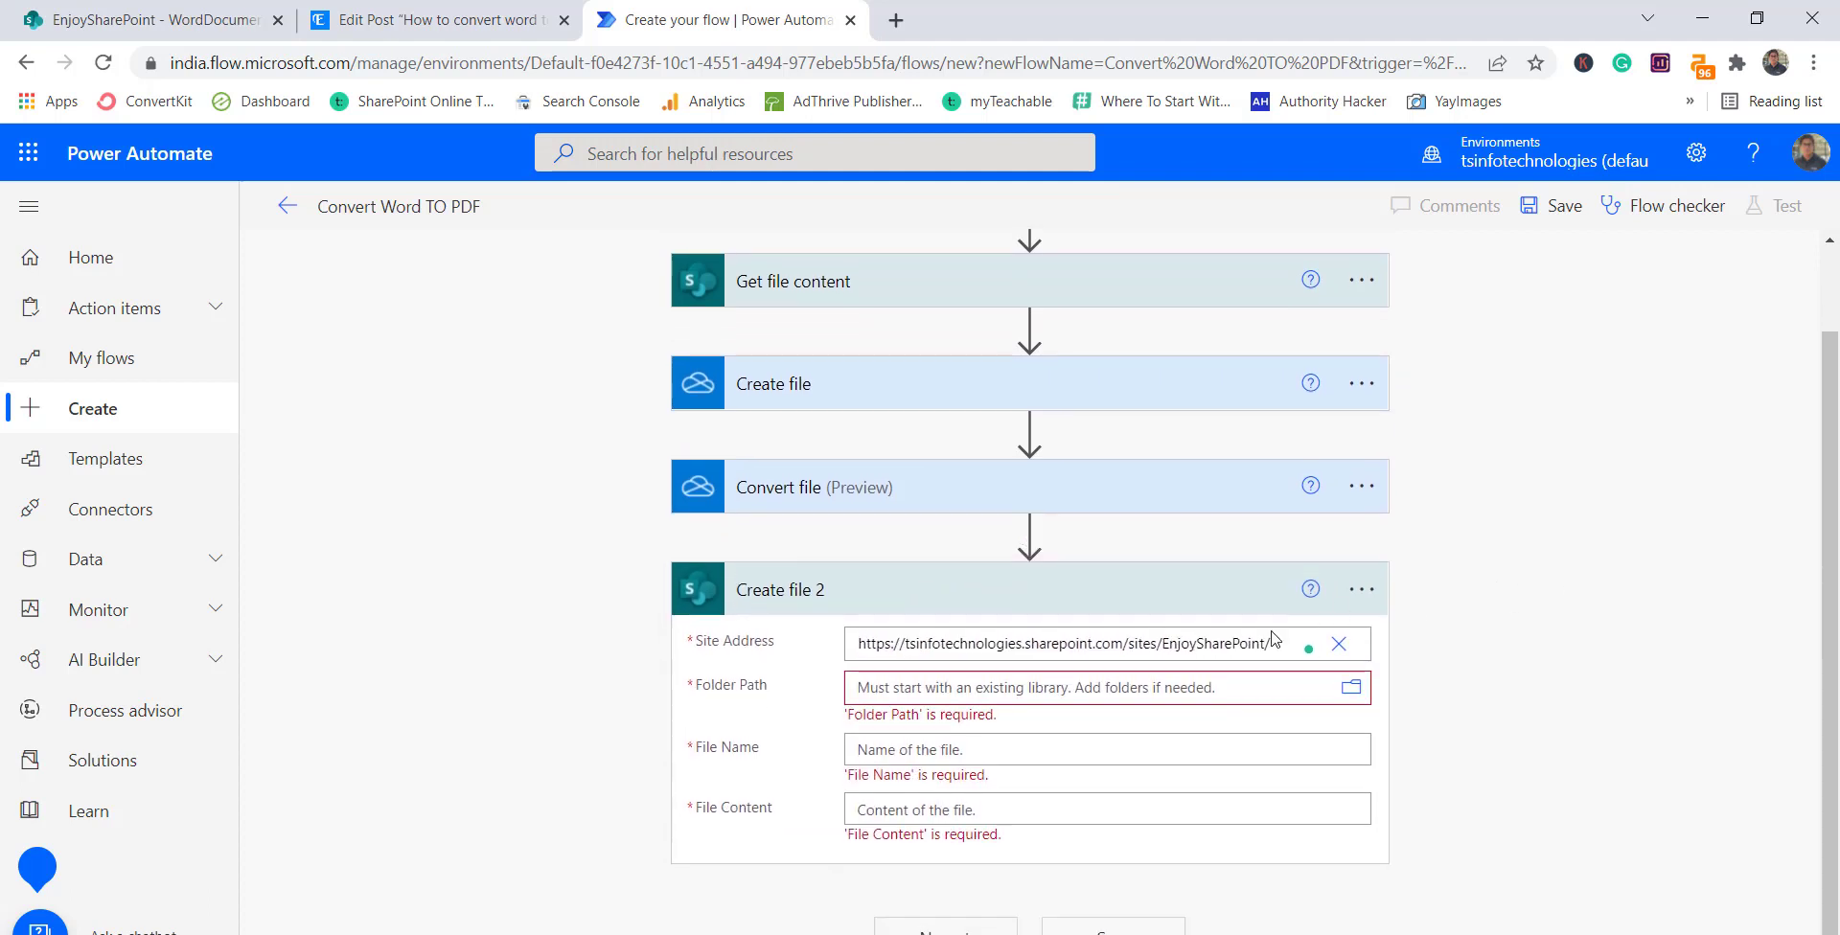
{"action": "left_click", "coordinate": [968, 684]}
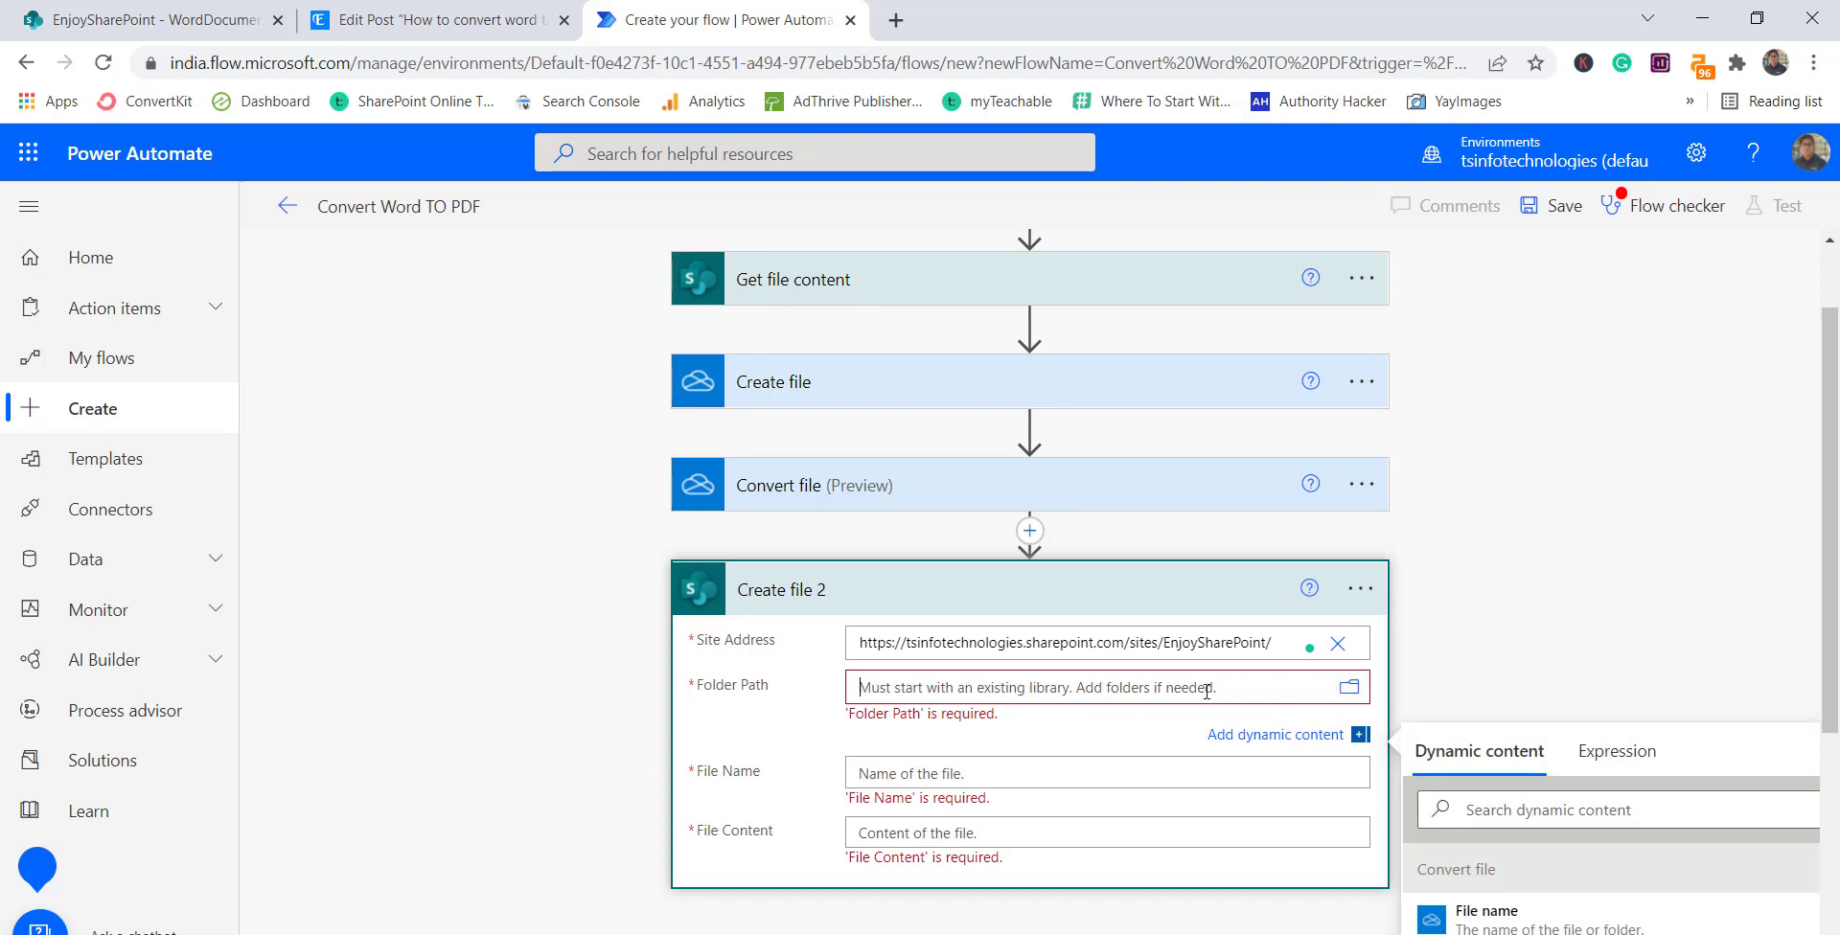
{"action": "left_click", "coordinate": [1348, 688]}
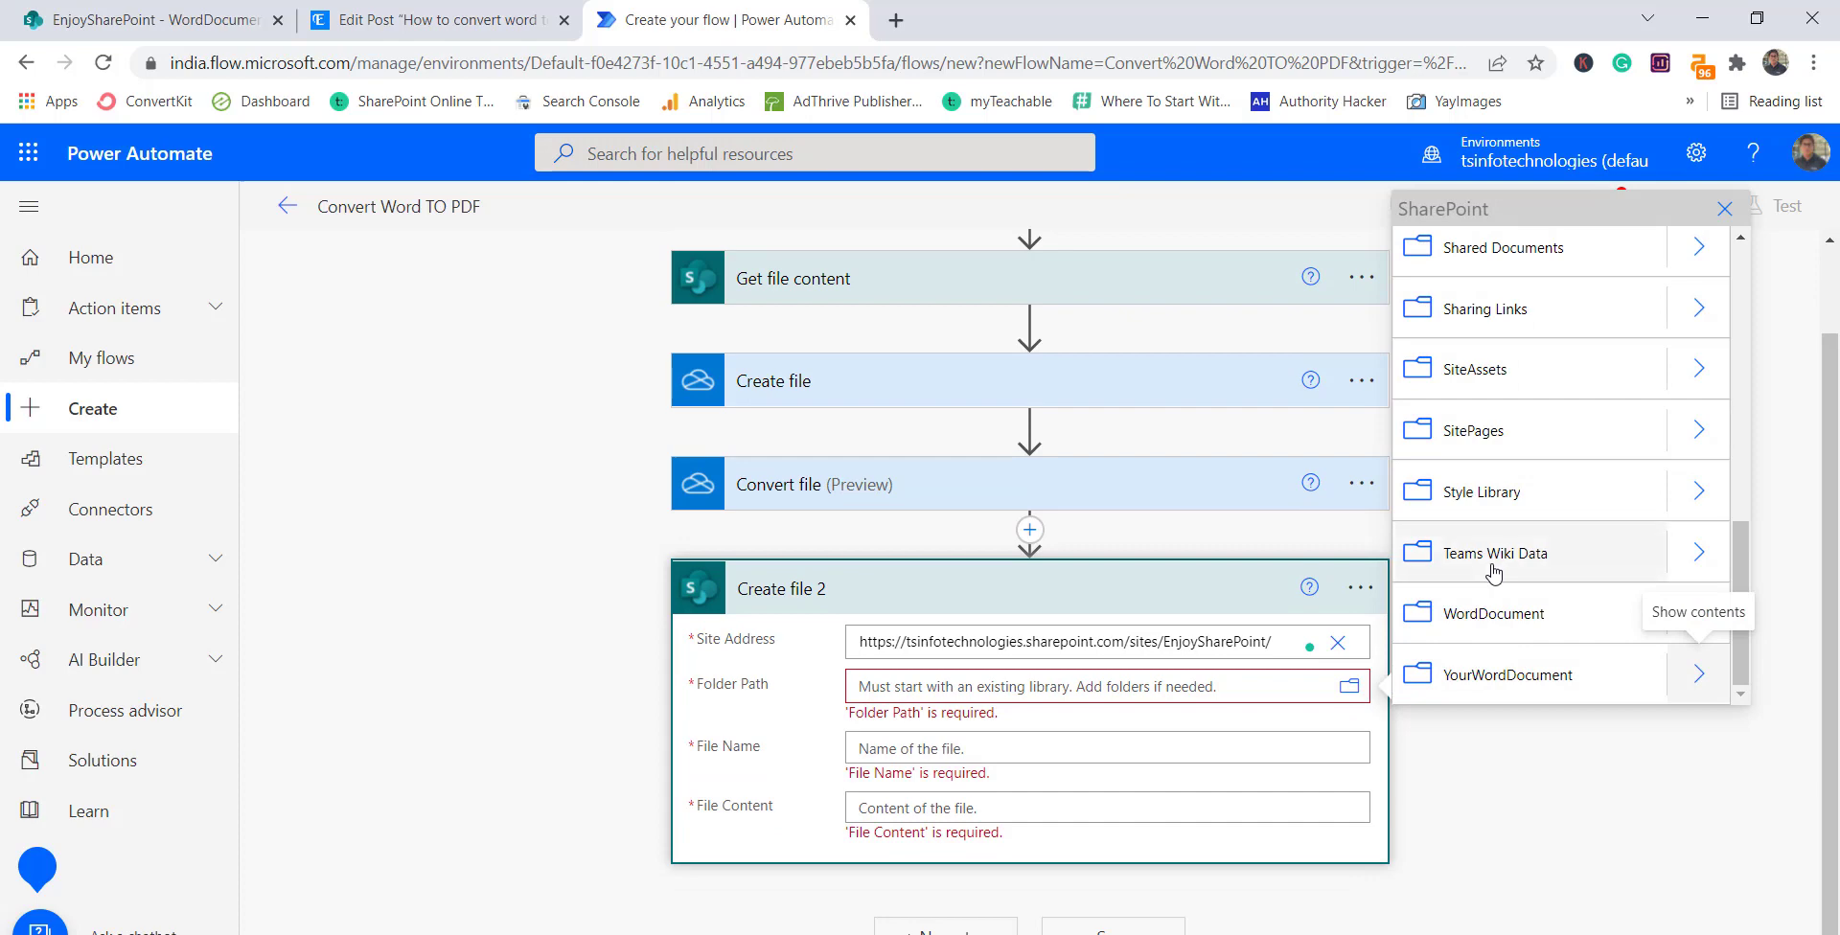
{"action": "scroll", "coordinate": [1490, 580], "scroll_direction": "up", "scroll_amount": 1}
{"action": "scroll", "coordinate": [1490, 580], "scroll_direction": "up", "scroll_amount": 3}
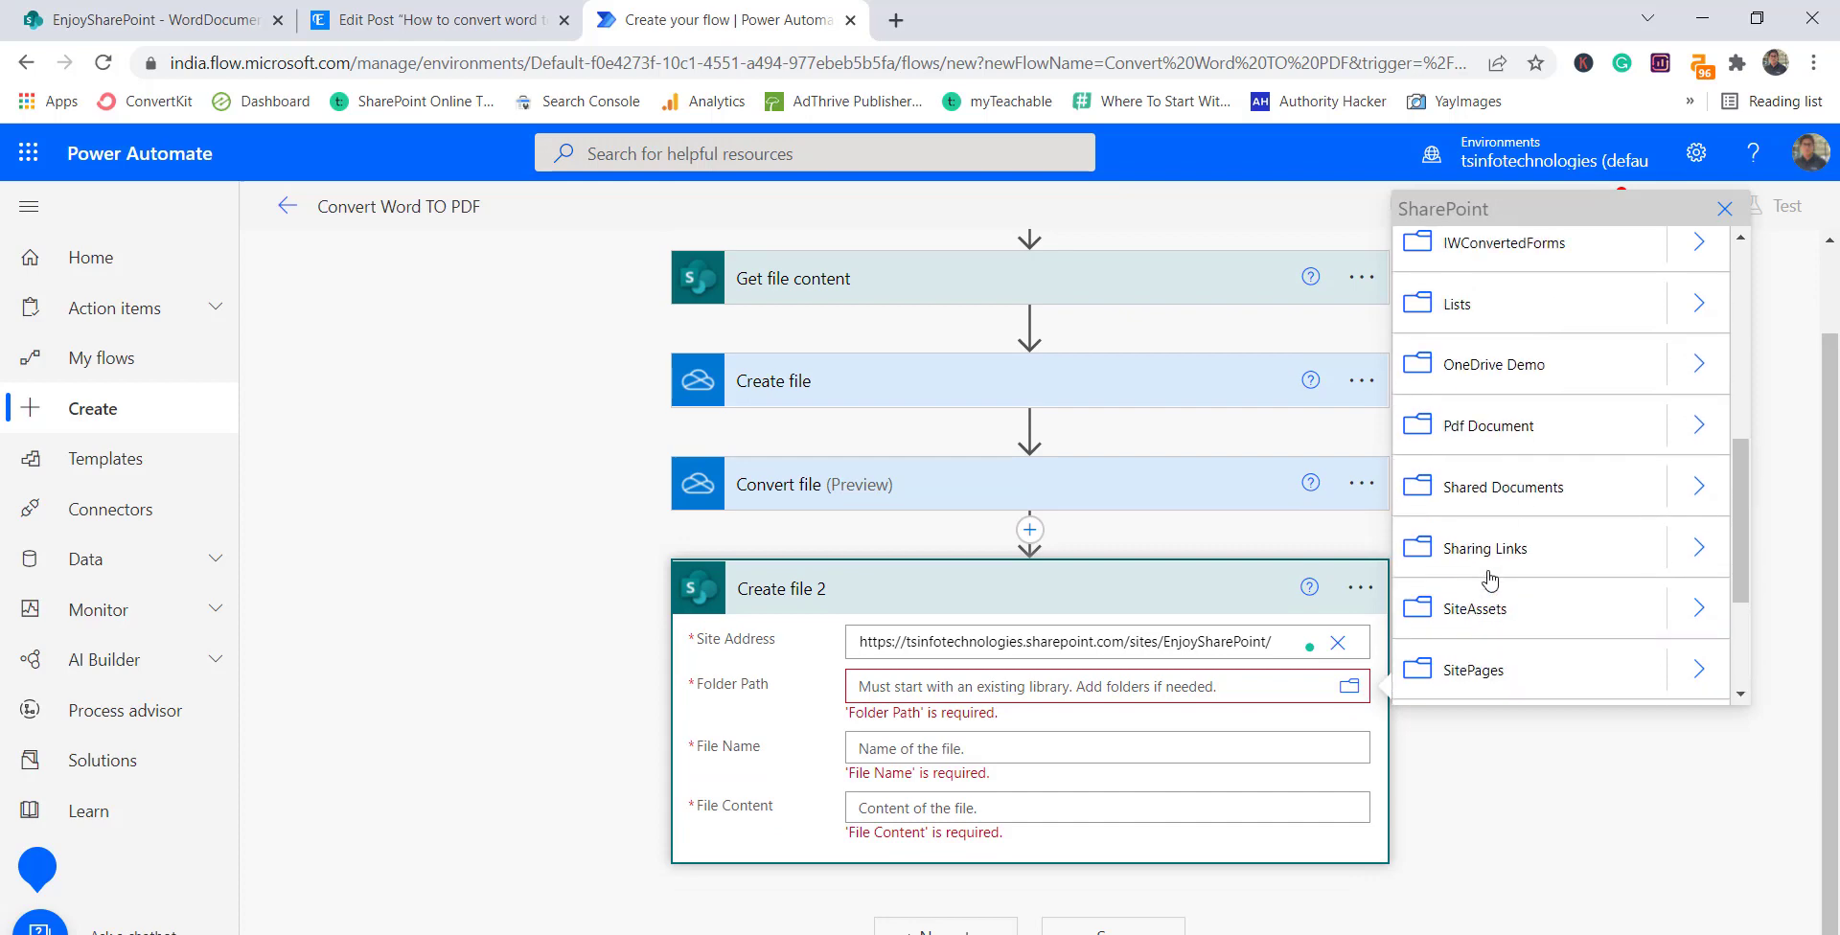
{"action": "left_click", "coordinate": [899, 776]}
{"action": "left_click", "coordinate": [897, 688]}
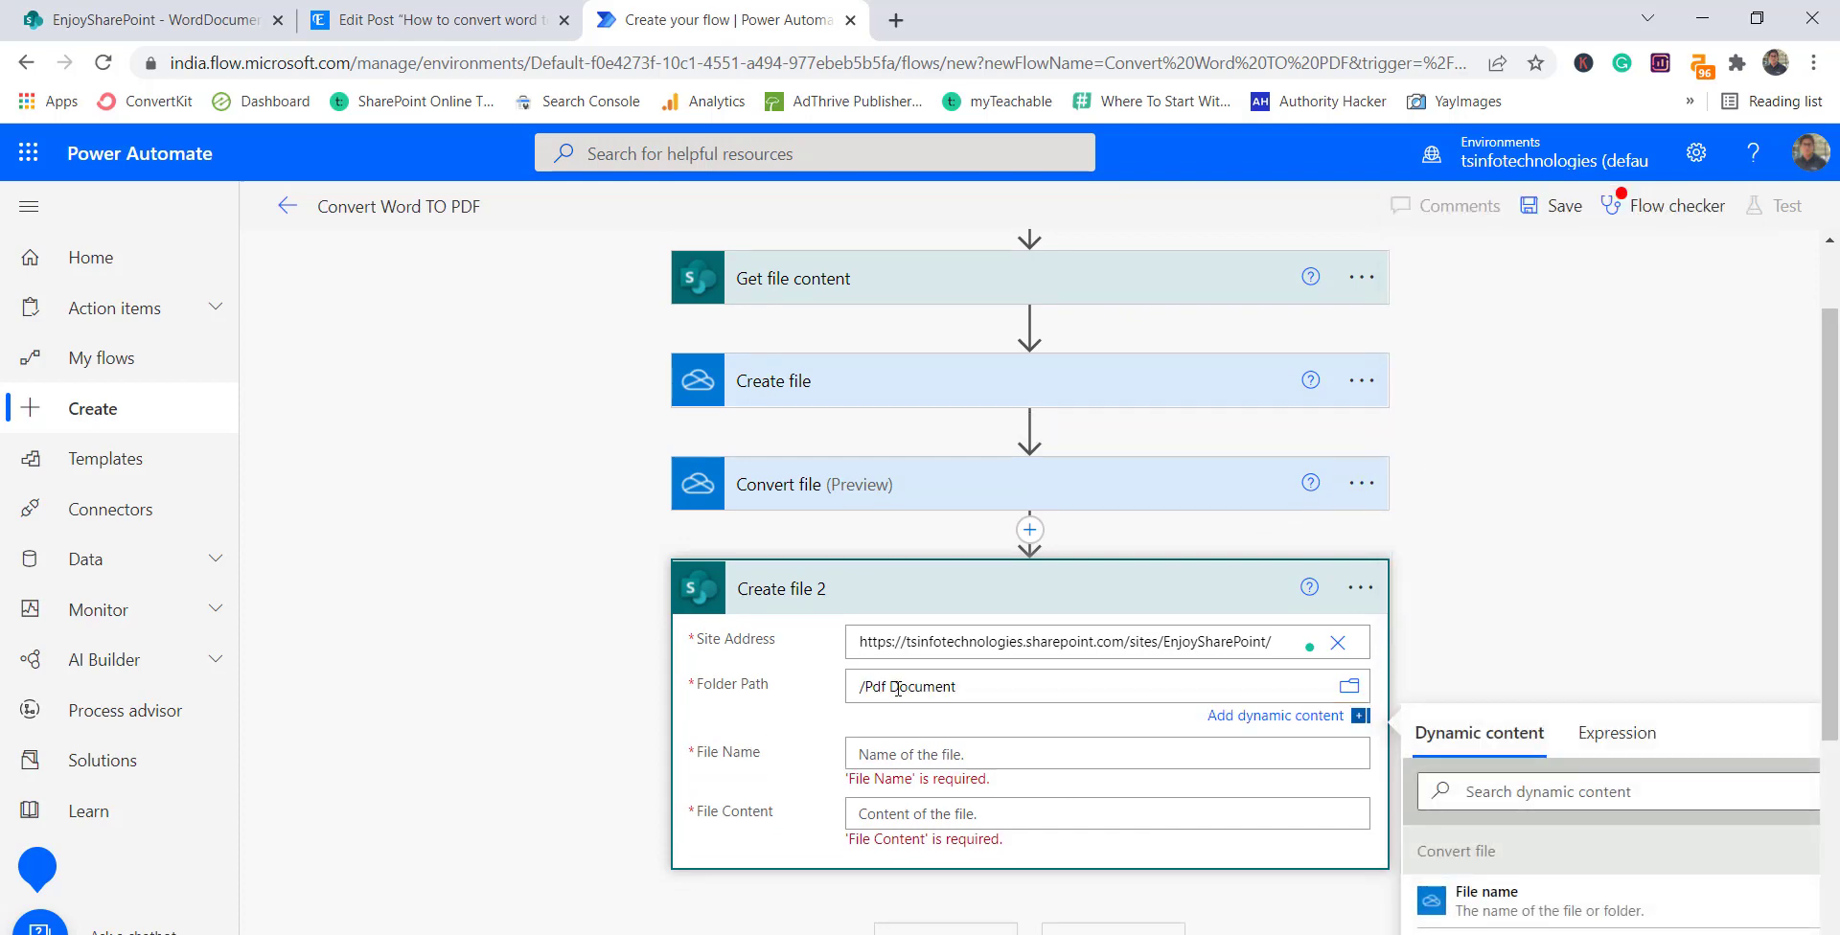
{"action": "left_click", "coordinate": [1543, 556]}
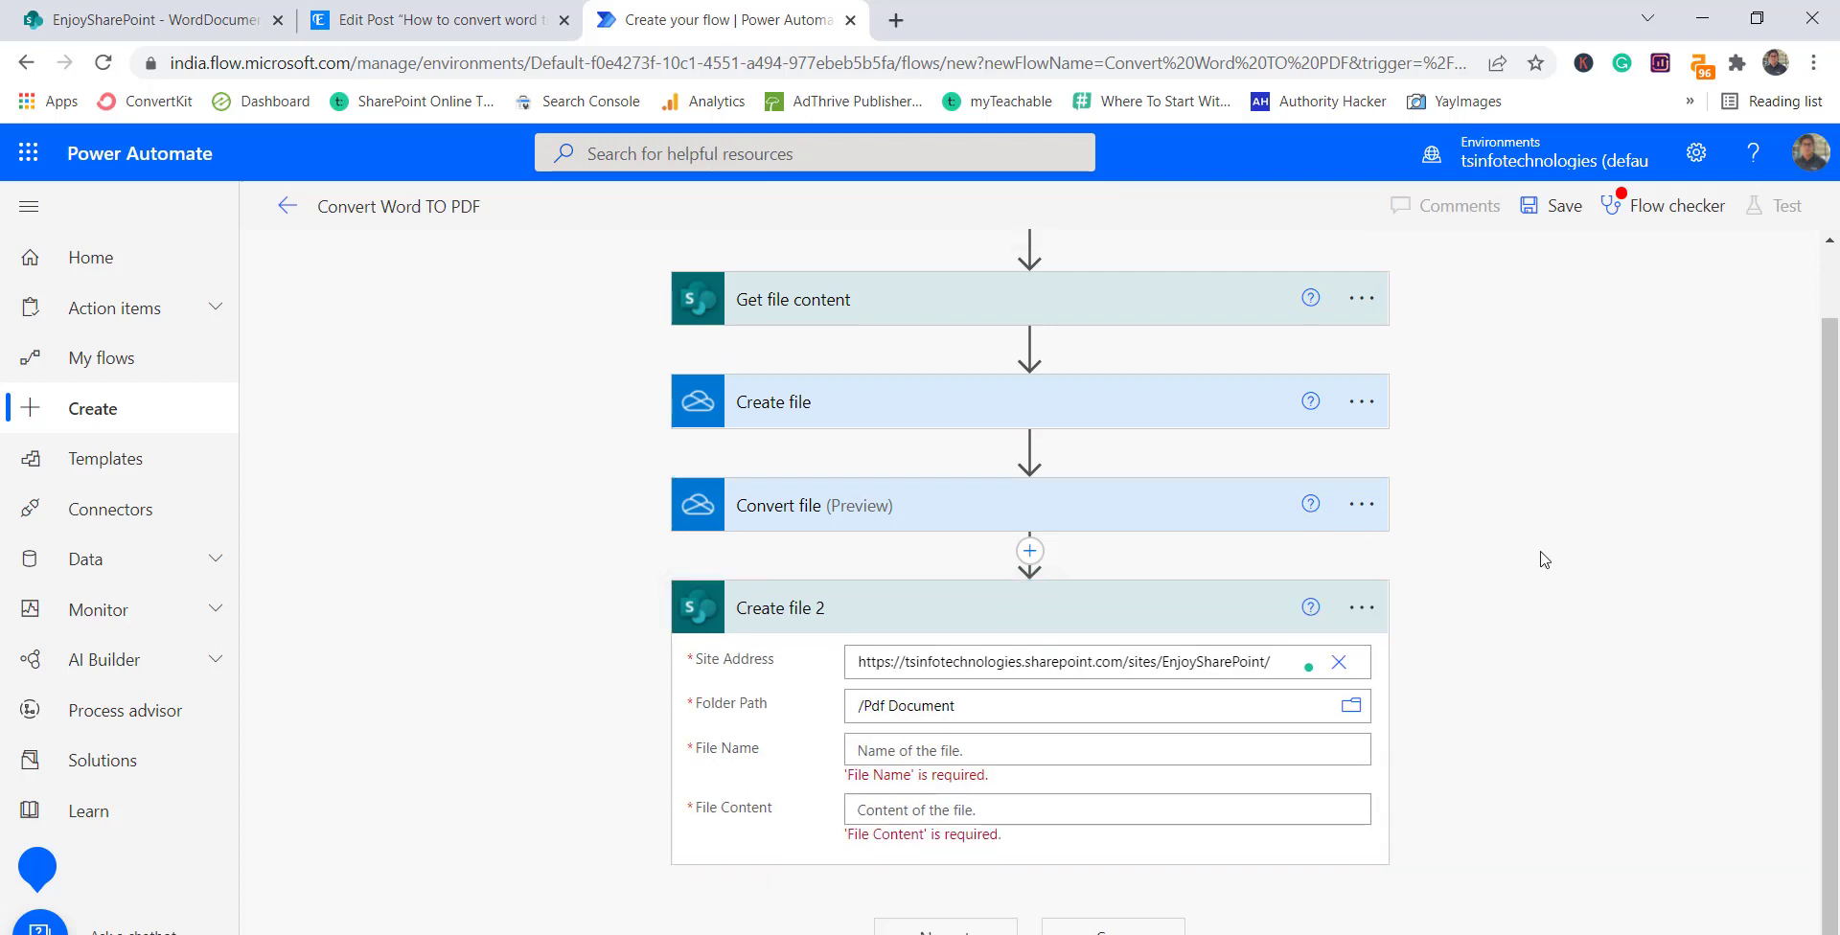
Step: Set Create file 2's file name to the trigger's Name value followed by .pdf, and its file content to Convert file's File content
{"action": "left_click", "coordinate": [945, 749]}
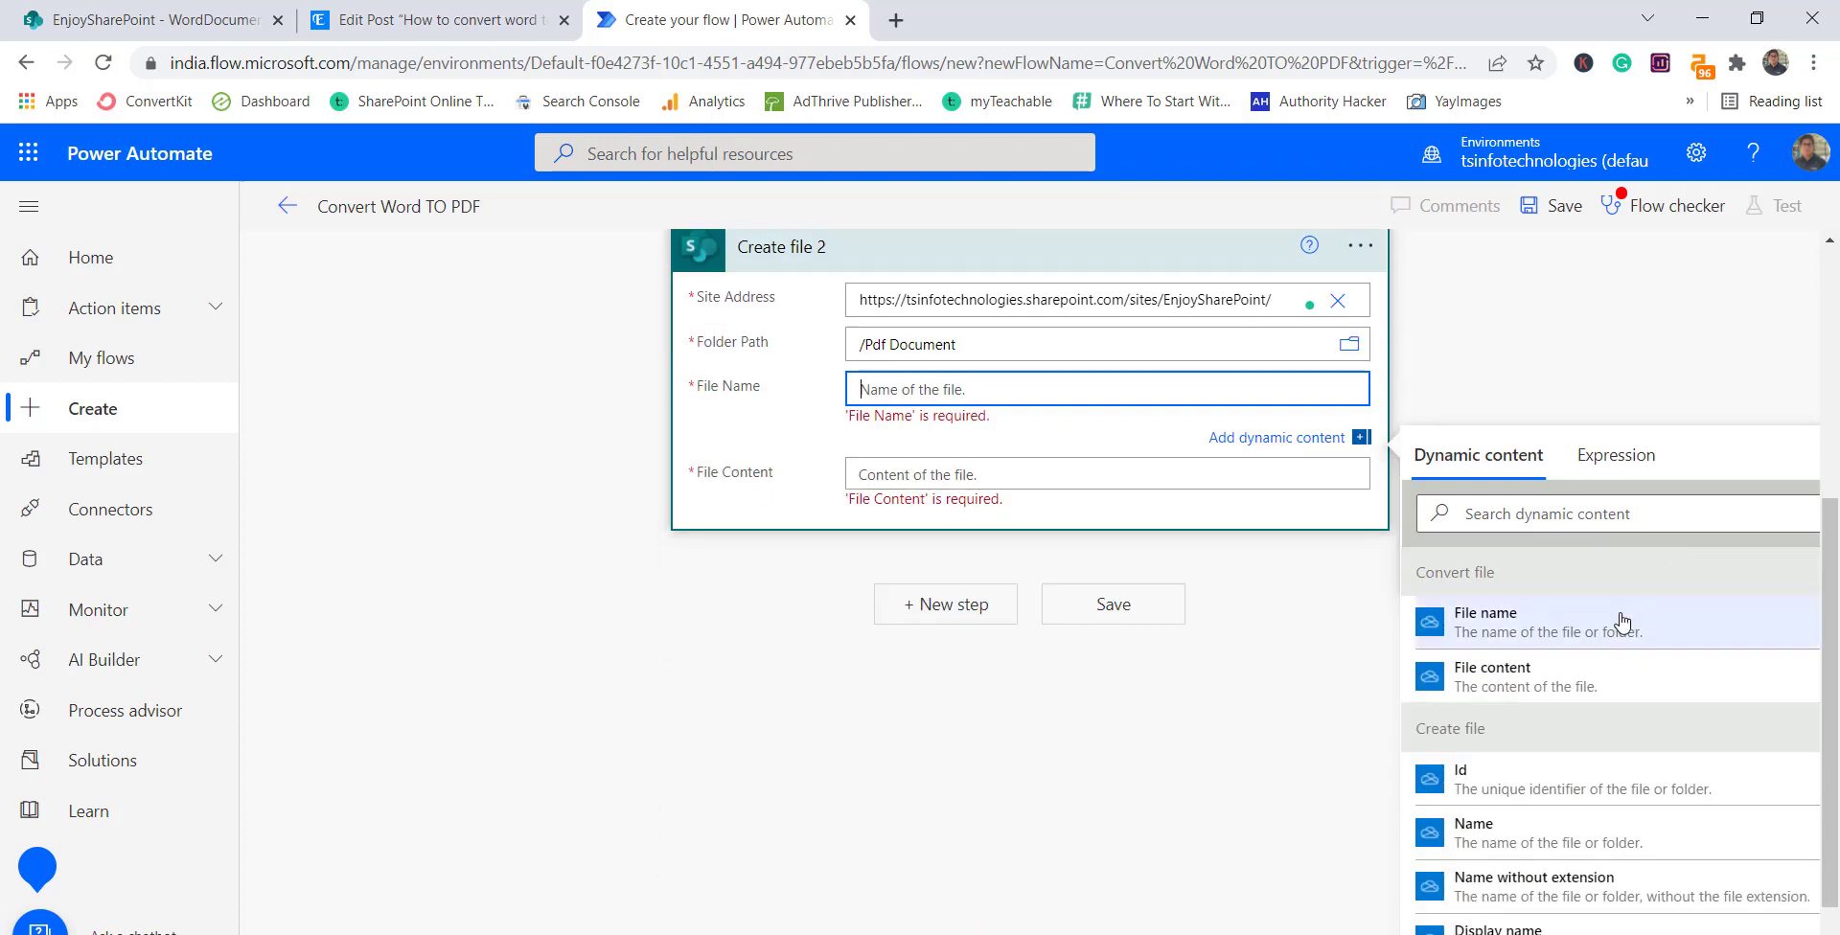
{"action": "scroll", "coordinate": [1533, 614], "scroll_direction": "down", "scroll_amount": 6}
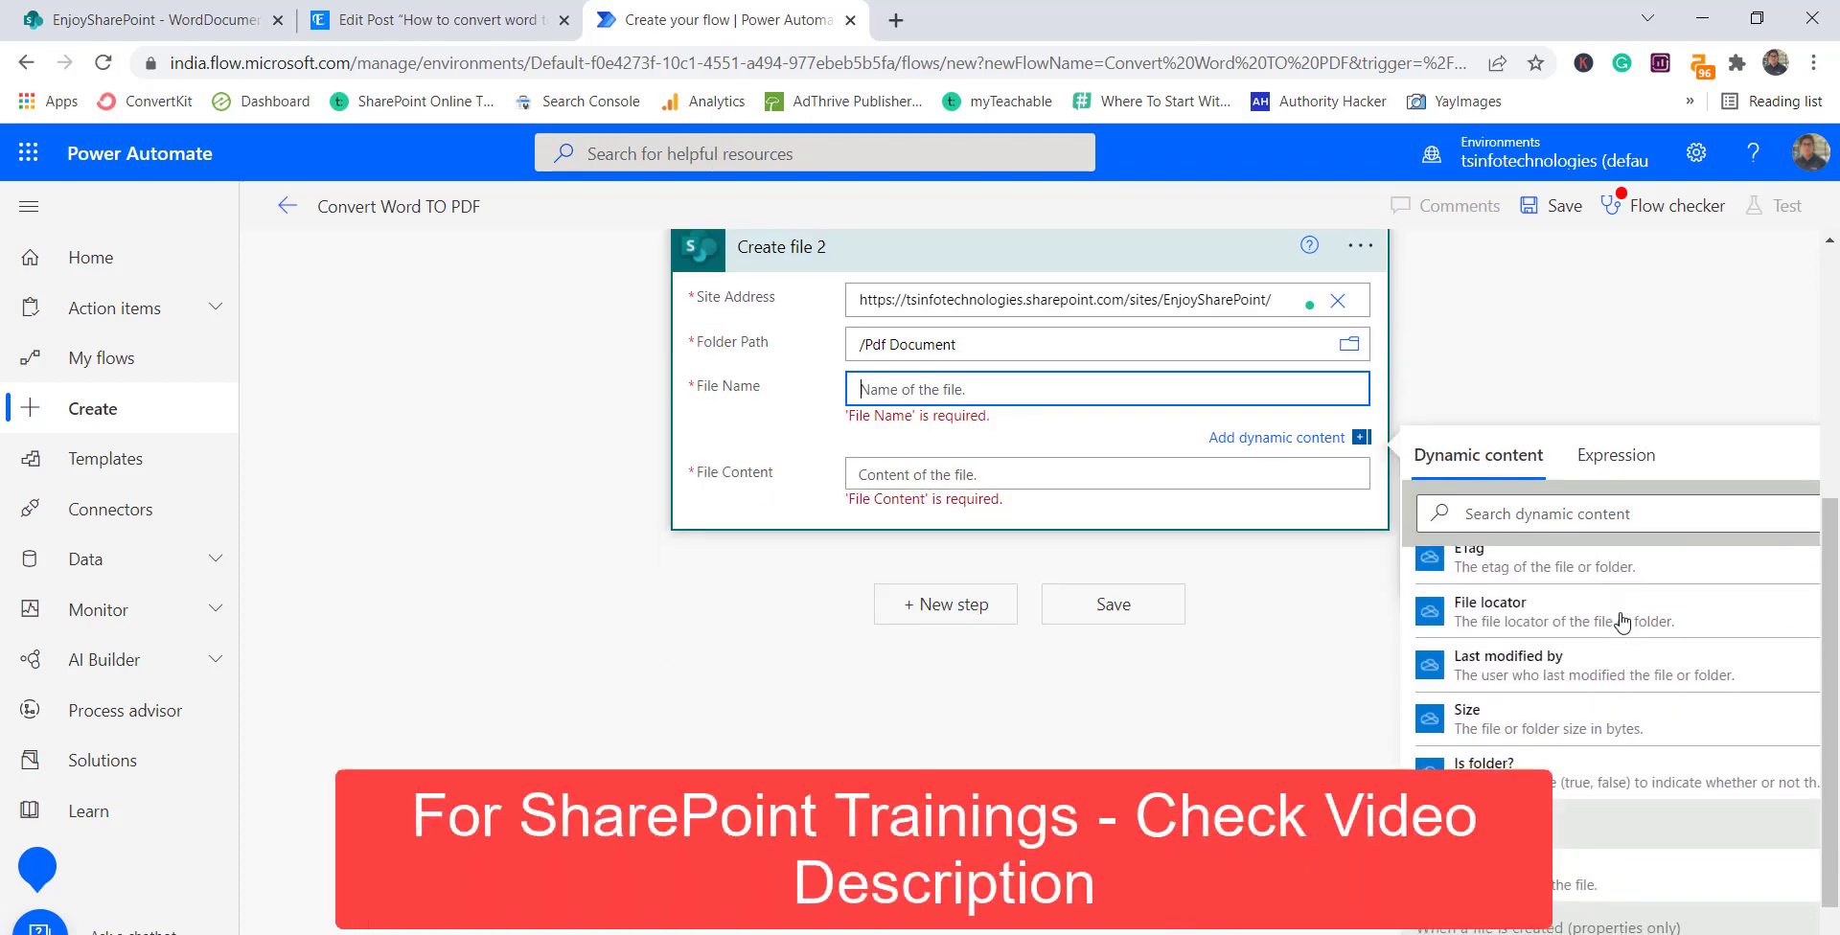
{"action": "scroll", "coordinate": [1533, 613], "scroll_direction": "down", "scroll_amount": 2}
{"action": "scroll", "coordinate": [1528, 608], "scroll_direction": "up", "scroll_amount": 10}
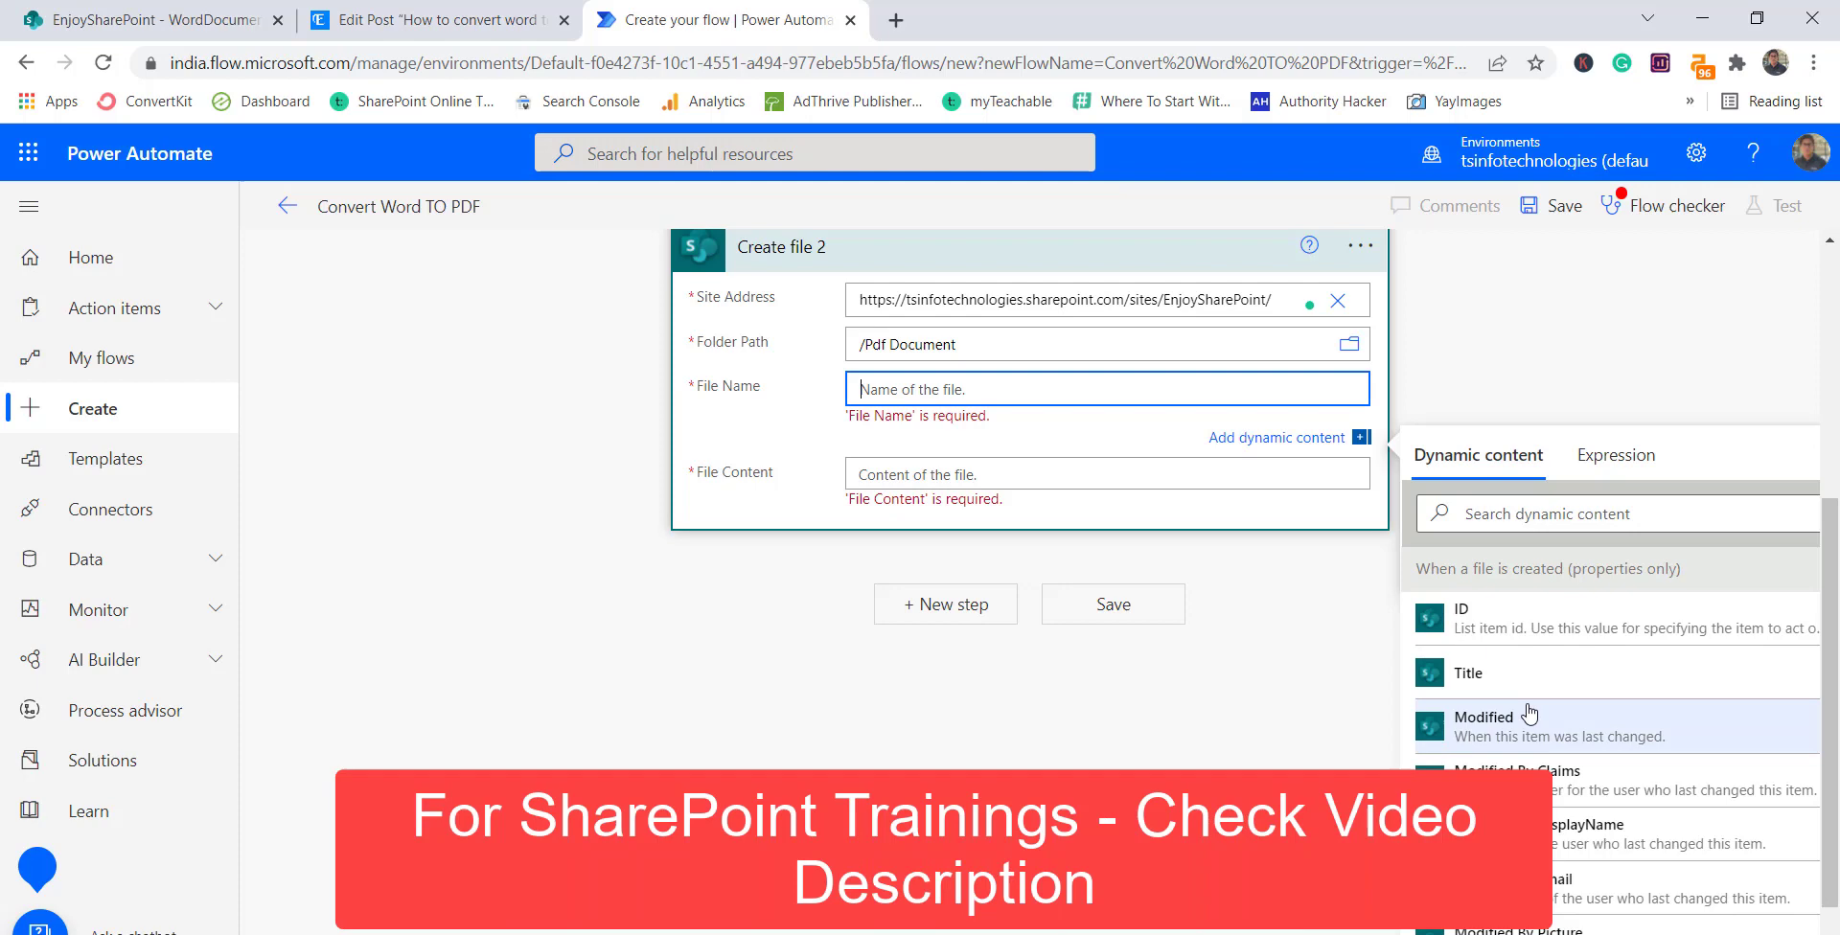
{"action": "left_click", "coordinate": [1466, 513]}
{"action": "type", "text": "nam"}
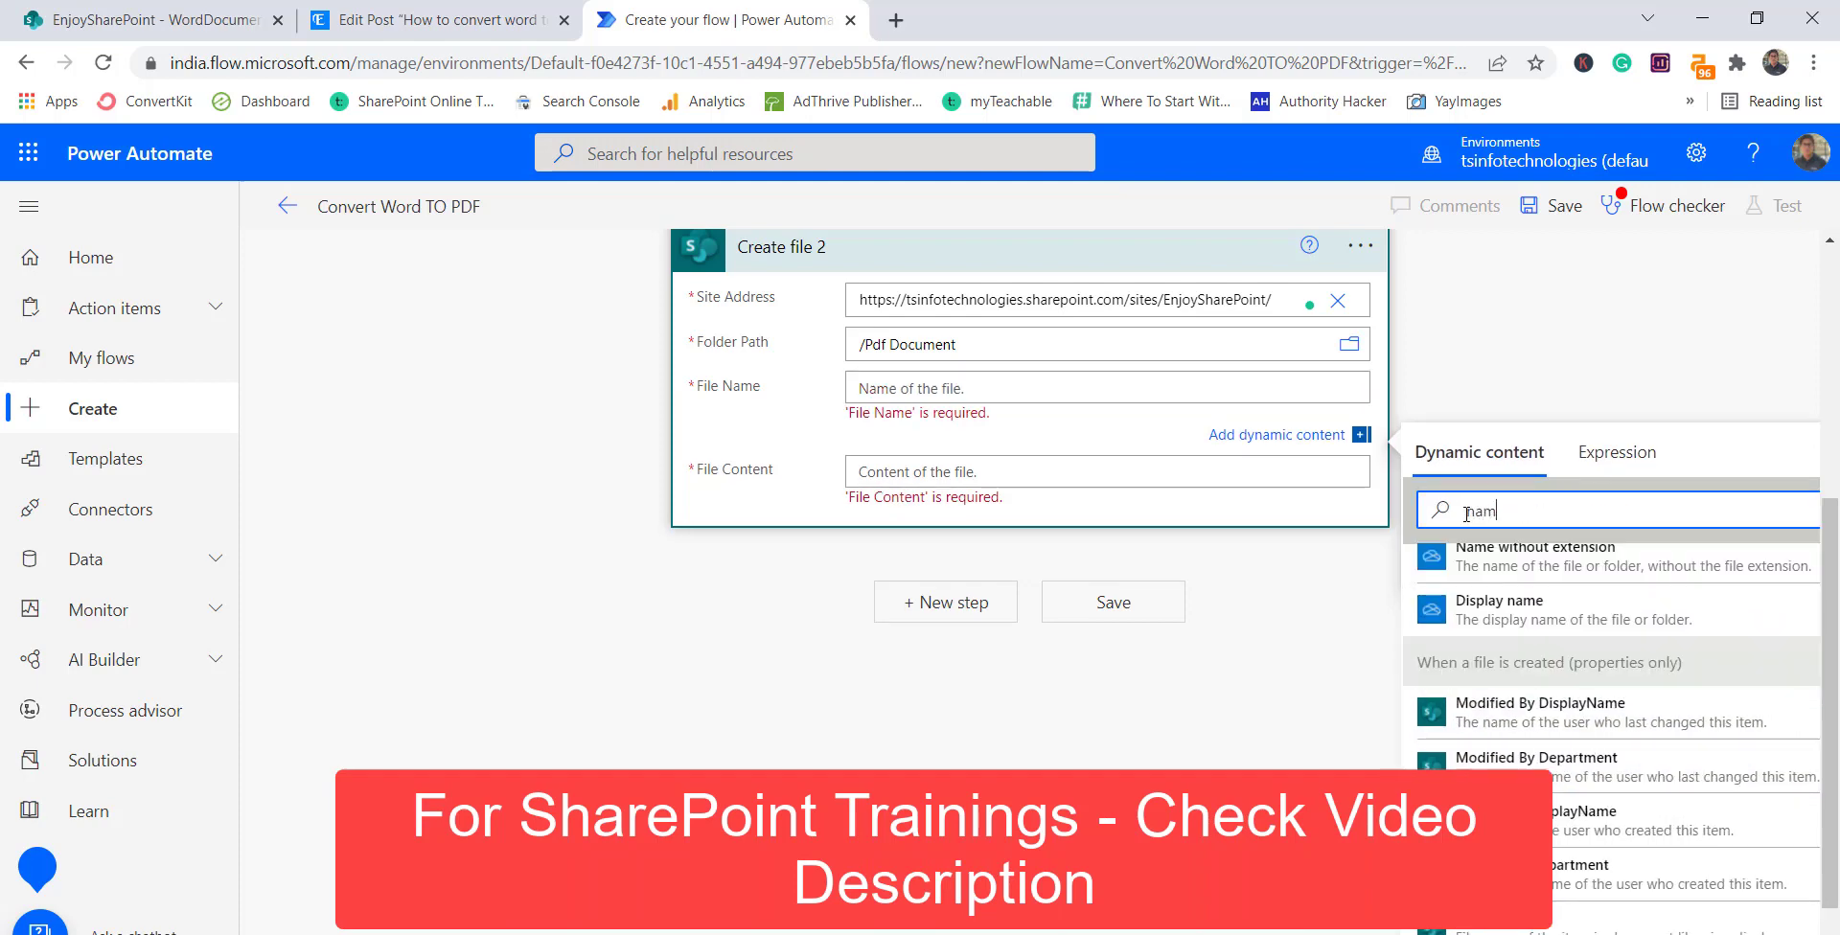
{"action": "scroll", "coordinate": [1504, 652], "scroll_direction": "down", "scroll_amount": 1}
{"action": "left_click", "coordinate": [1630, 874]}
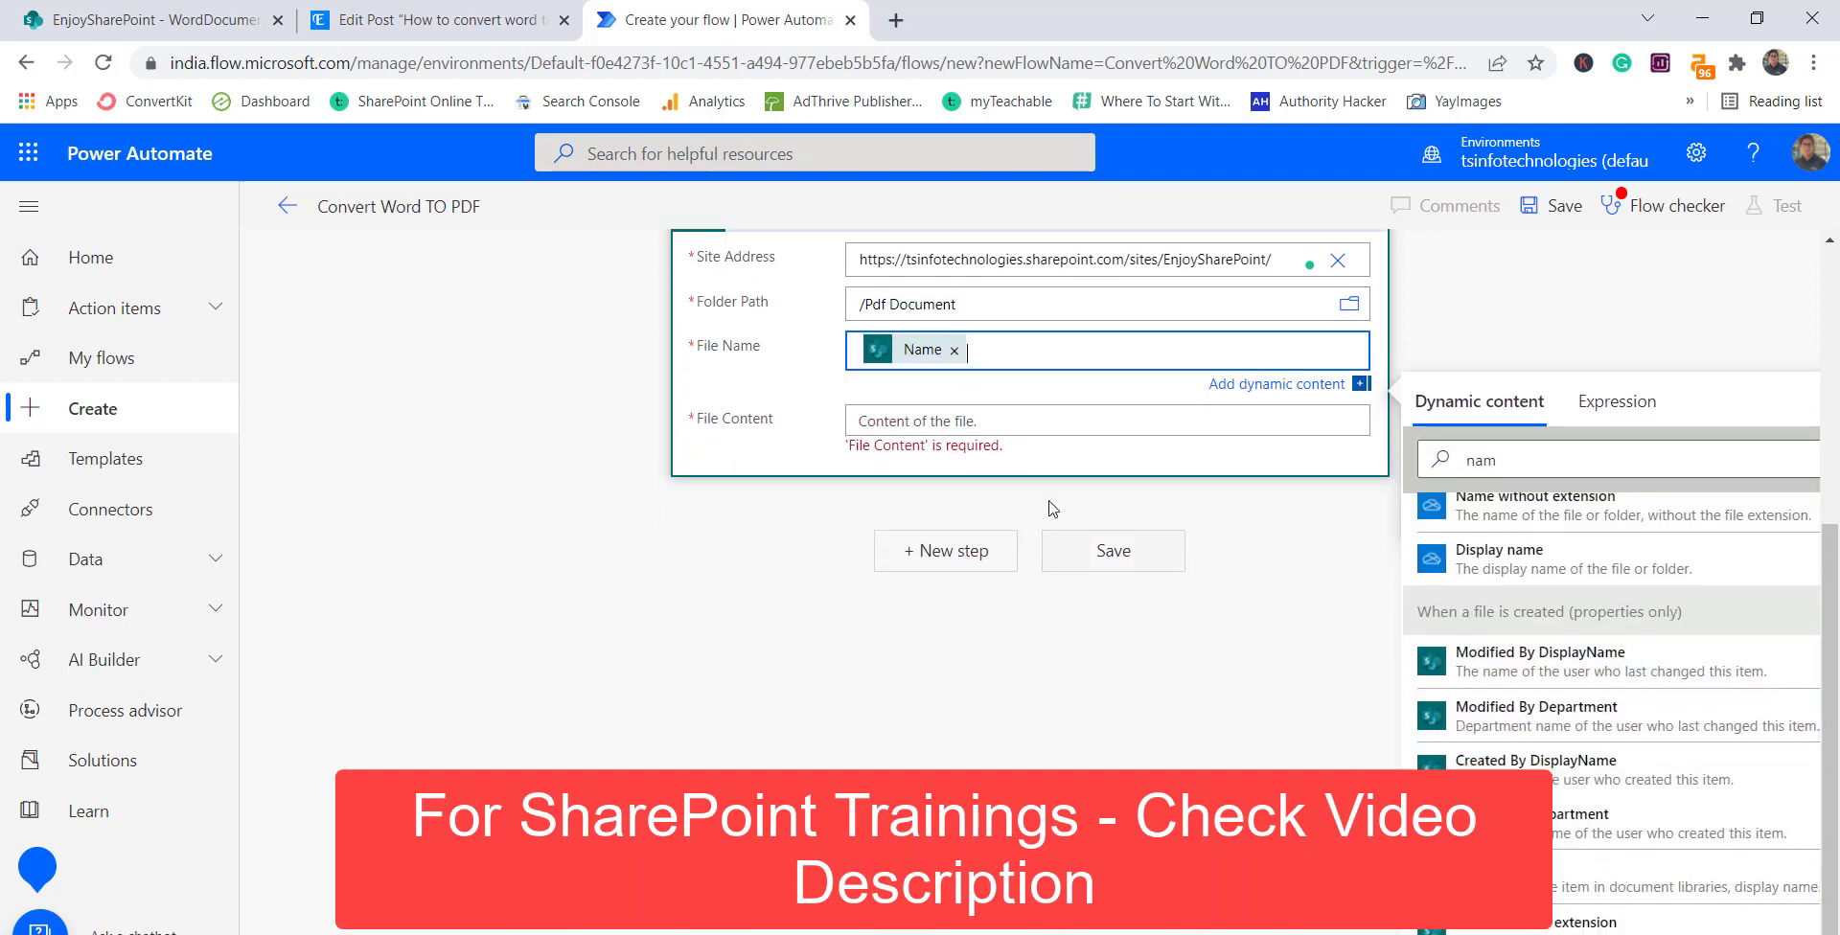
{"action": "type", "text": ".pdf"}
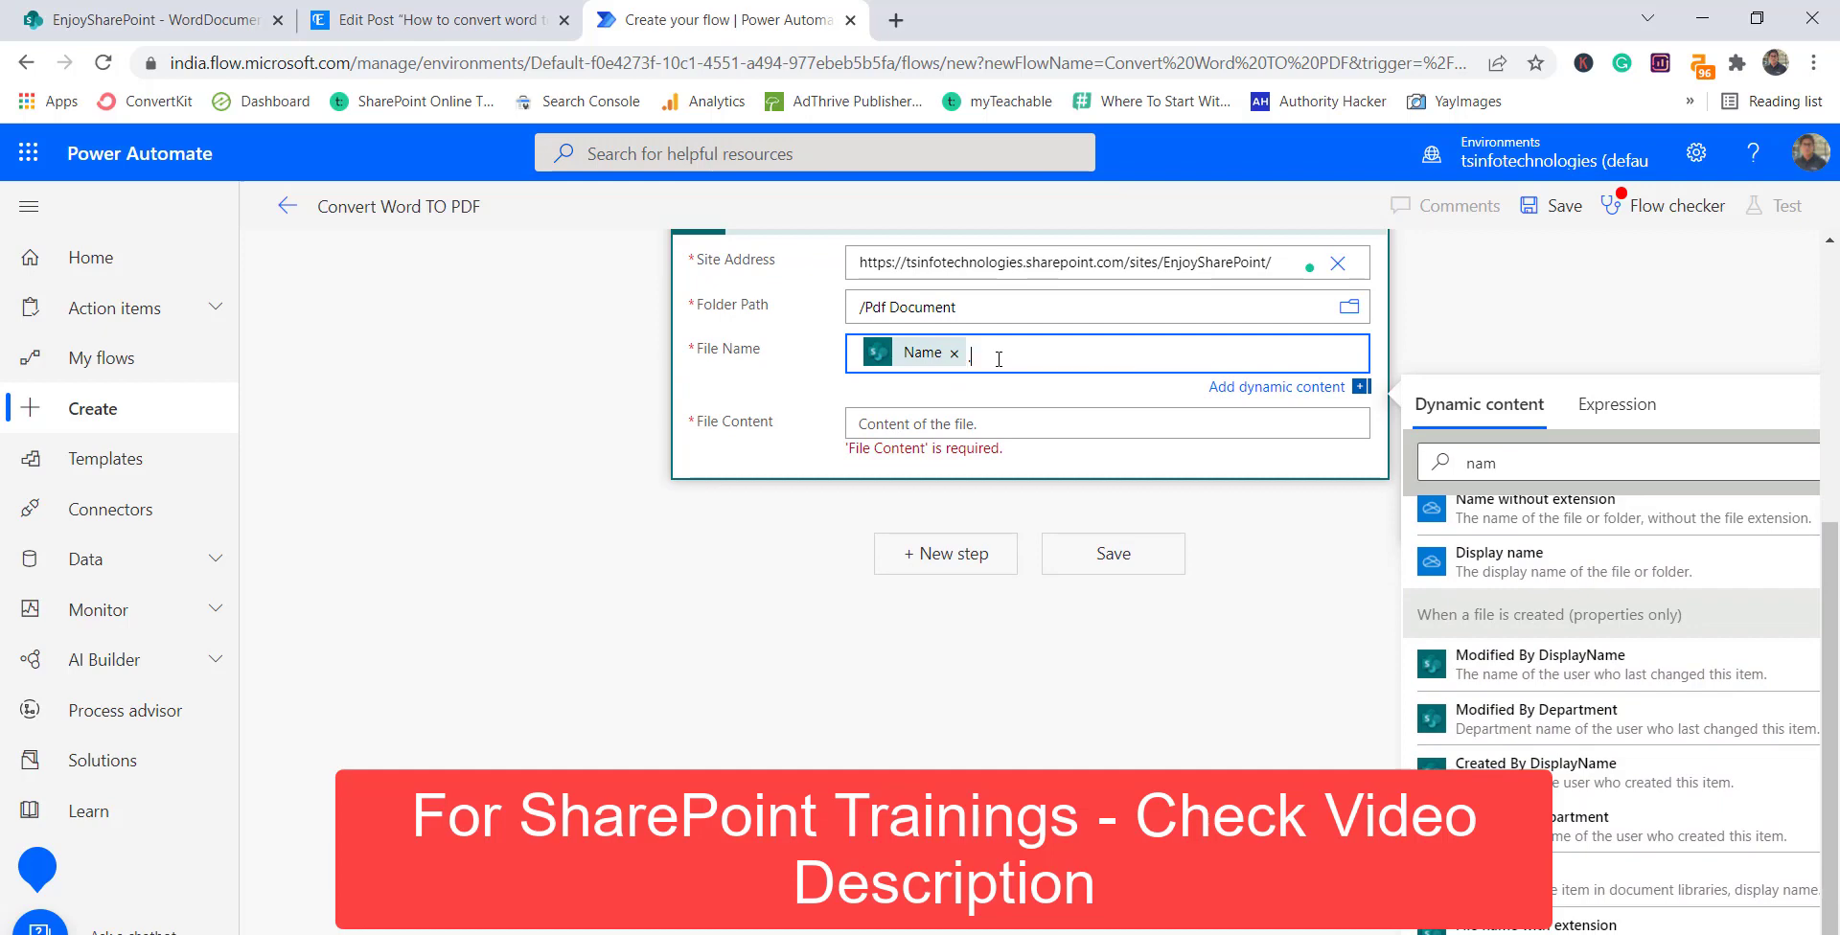
{"action": "left_click", "coordinate": [979, 418]}
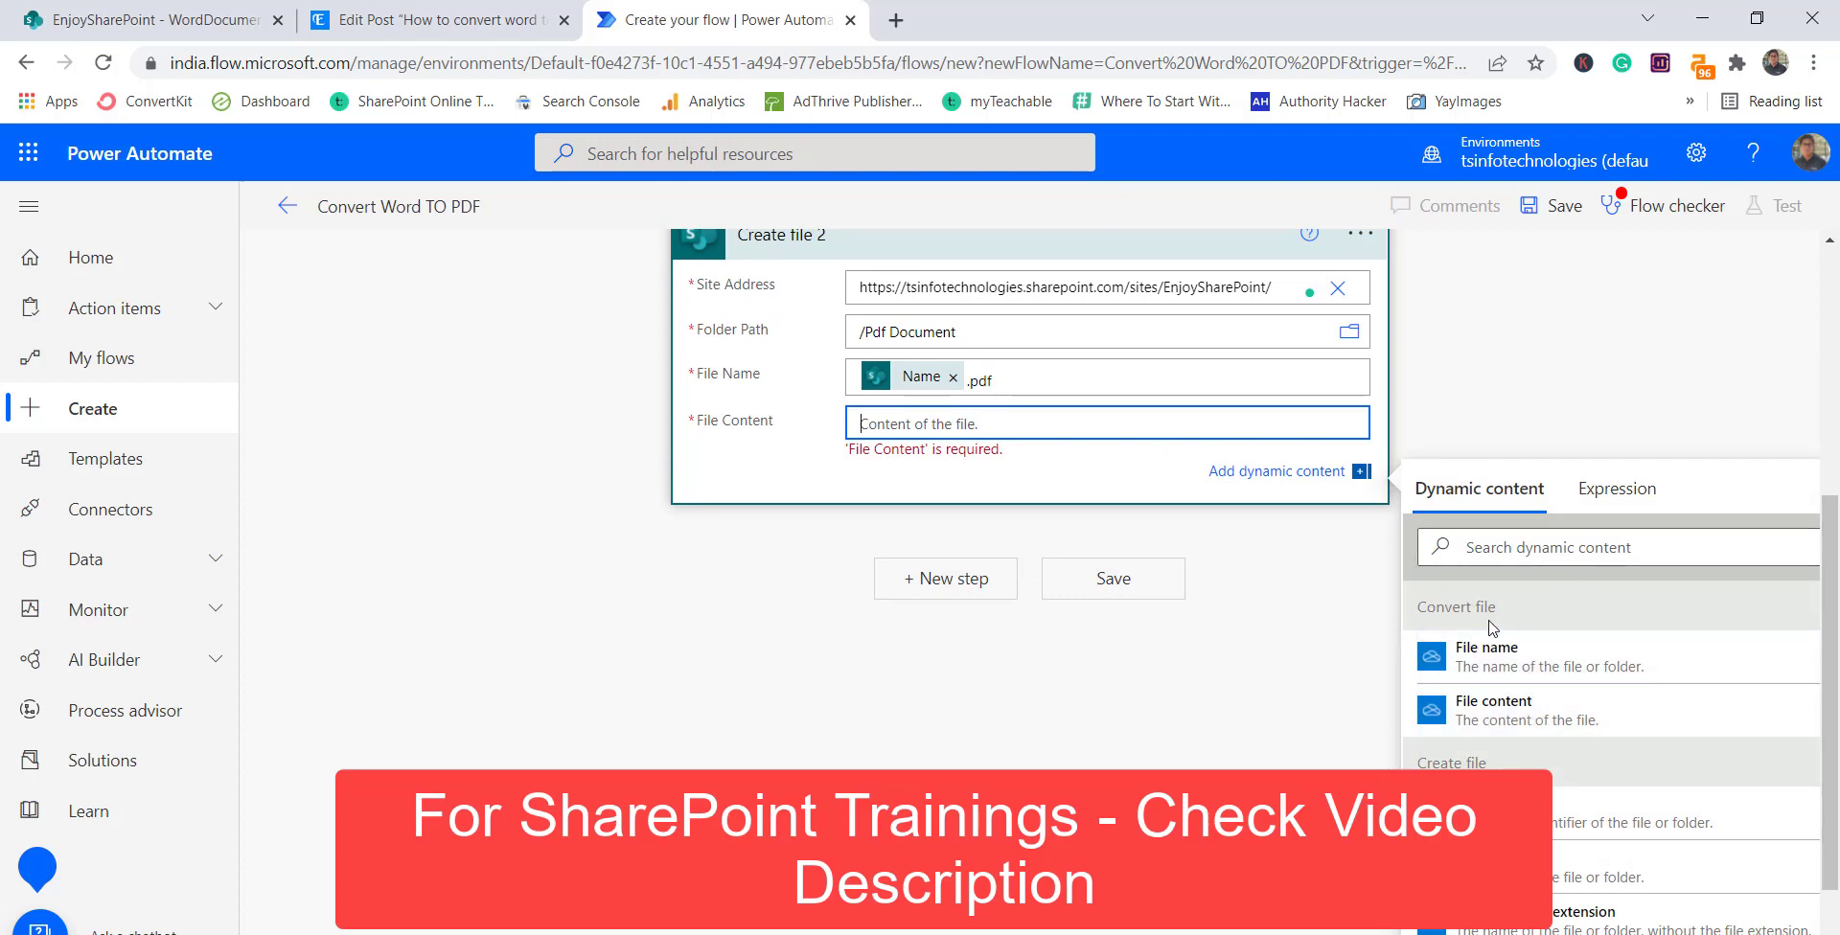
{"action": "left_click", "coordinate": [1492, 706]}
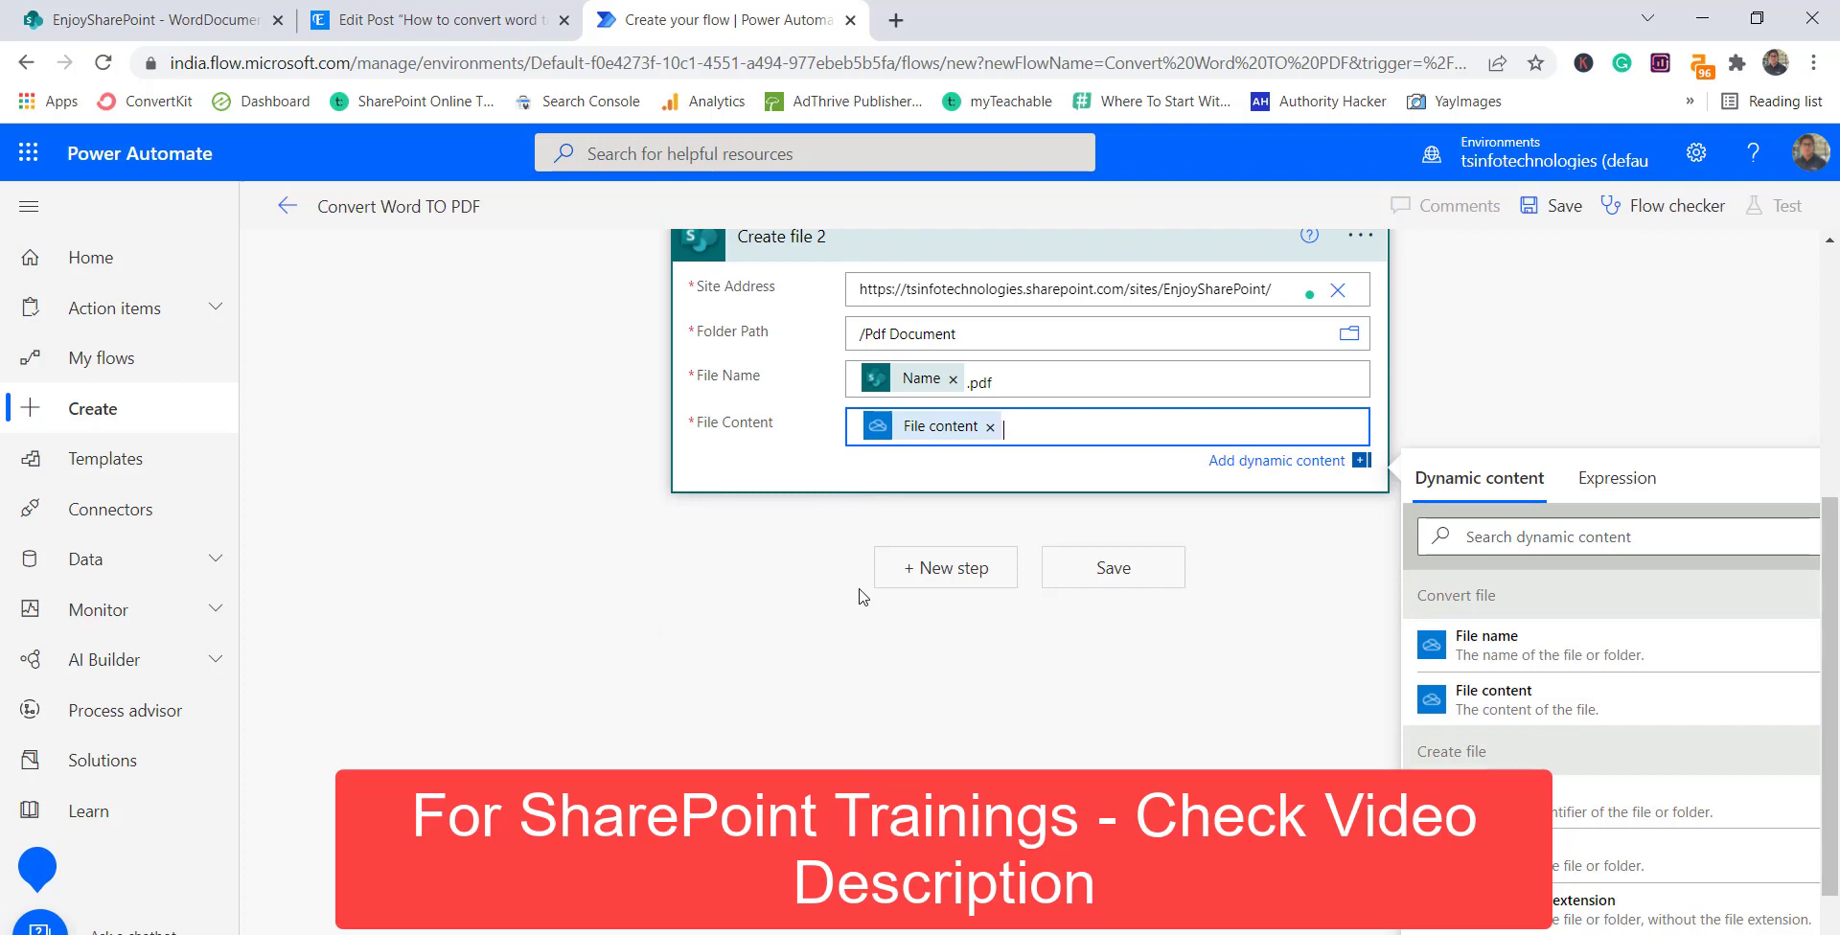
Step: Add the OneDrive for Business "Delete file" action after Create file 2
{"action": "left_click", "coordinate": [918, 573]}
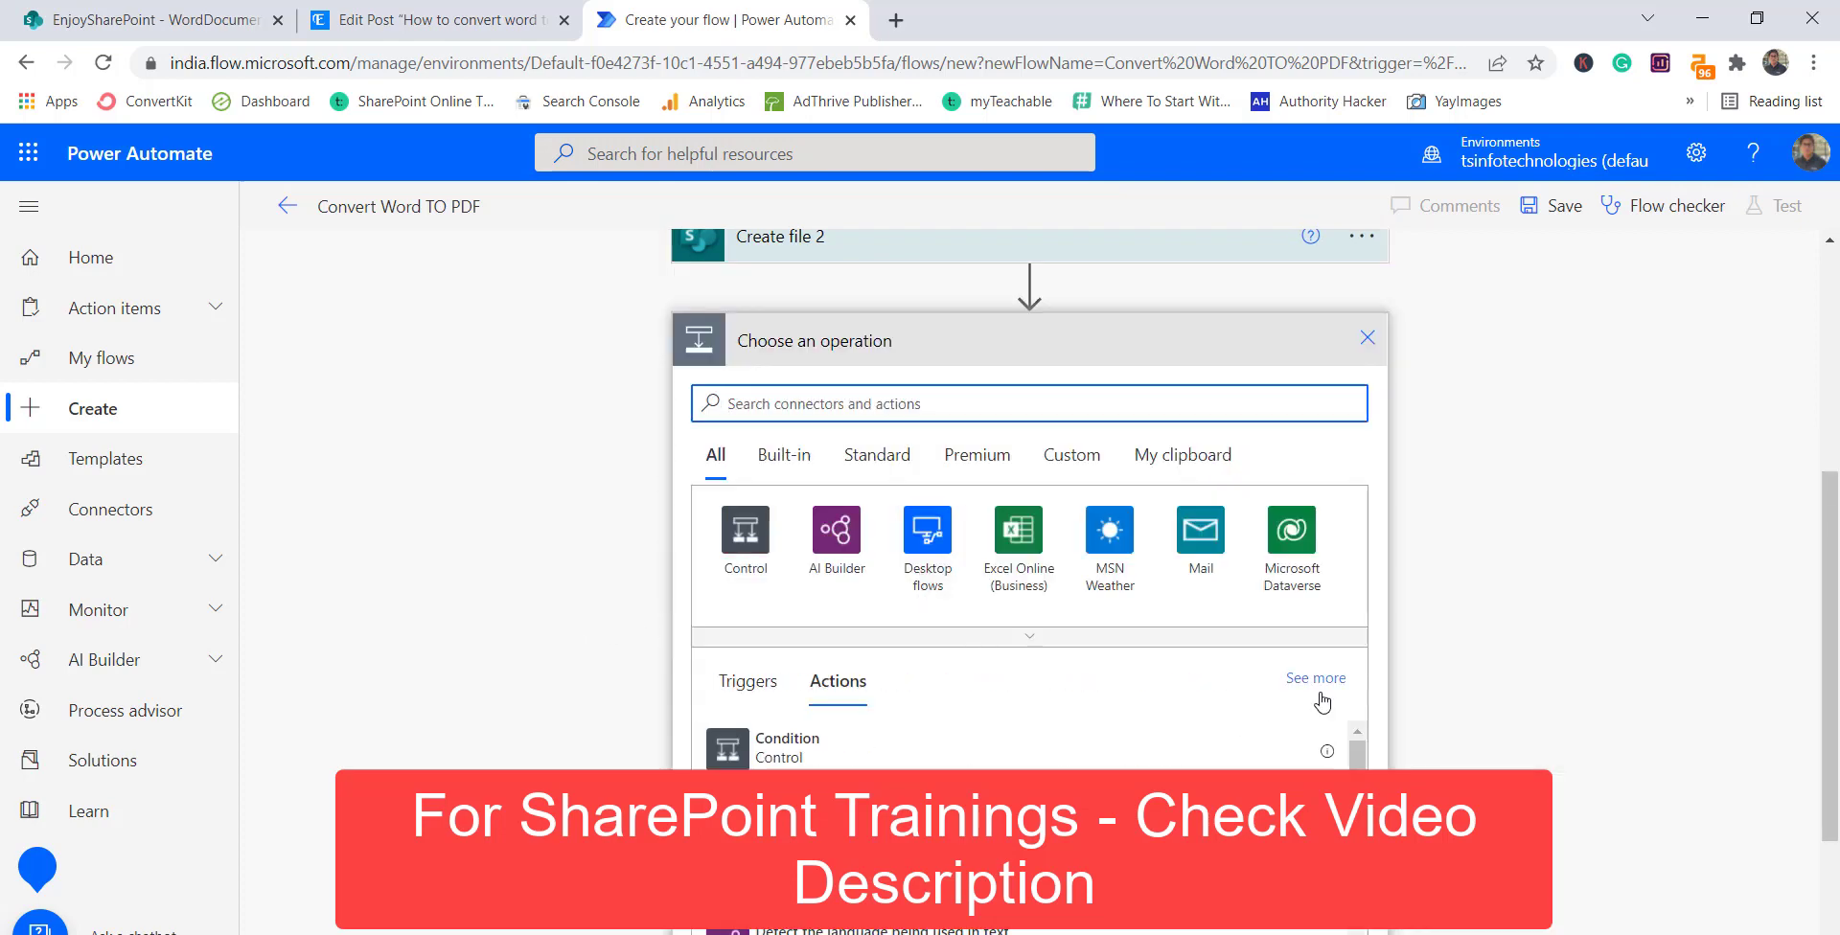
{"action": "left_click", "coordinate": [794, 396]}
{"action": "type", "text": "del"}
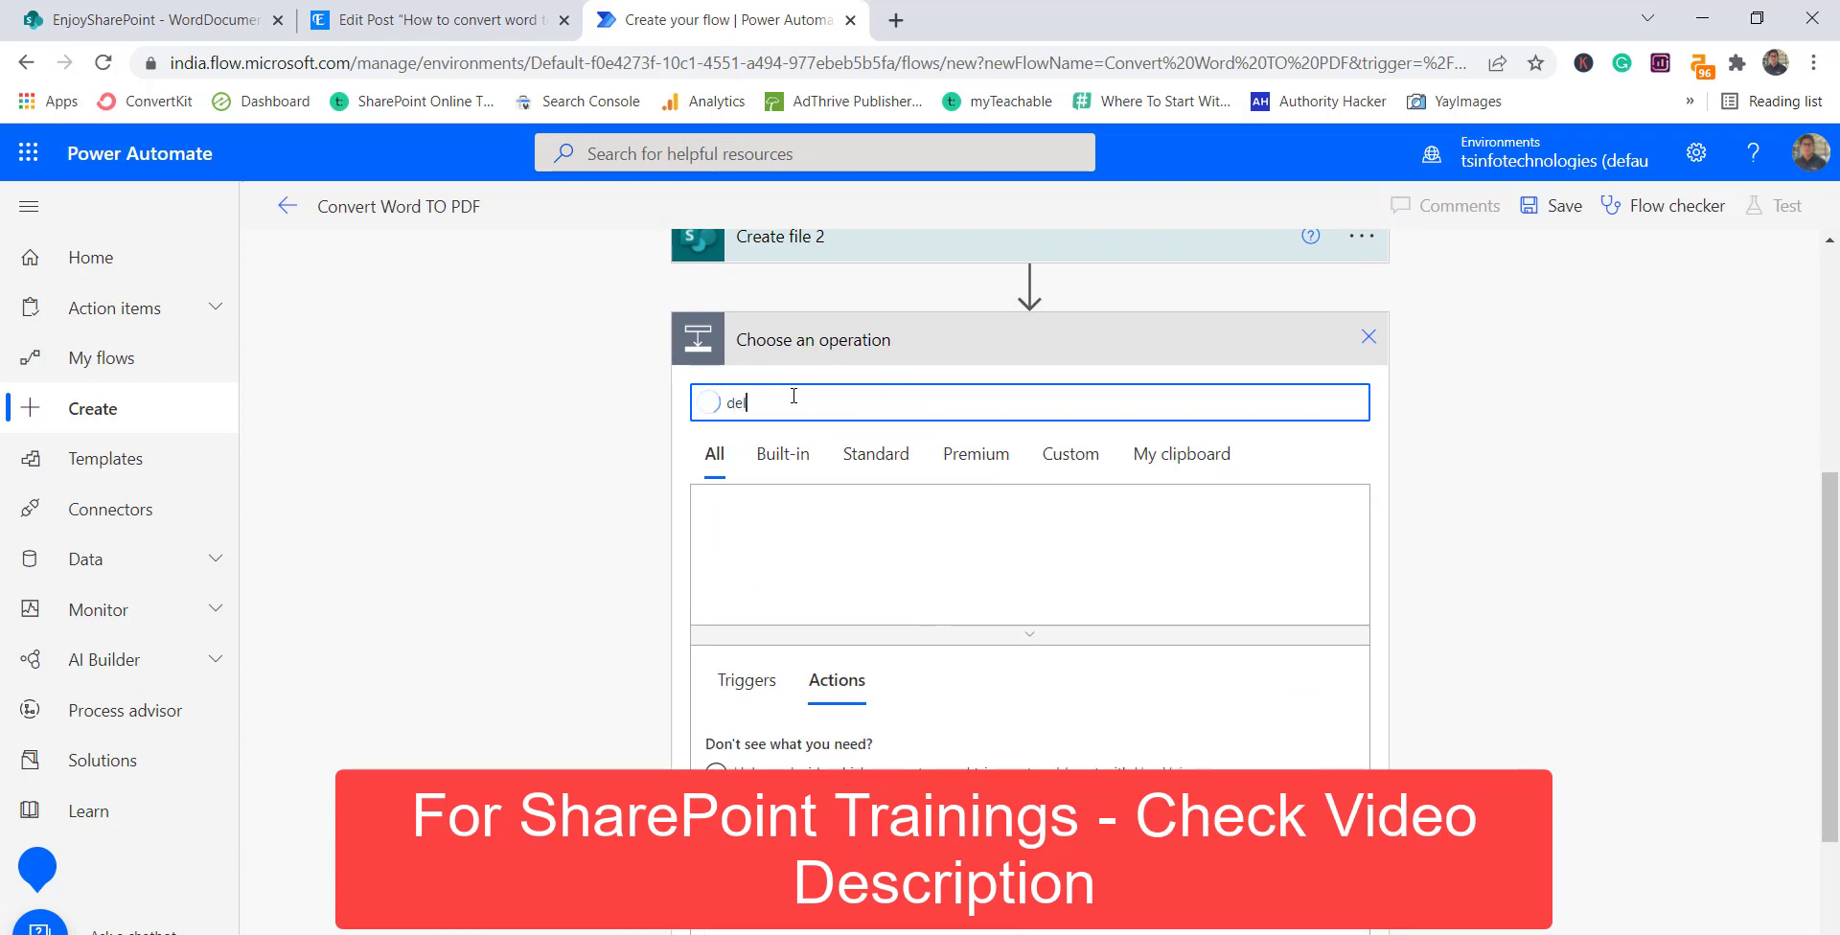
{"action": "type", "text": "ete"}
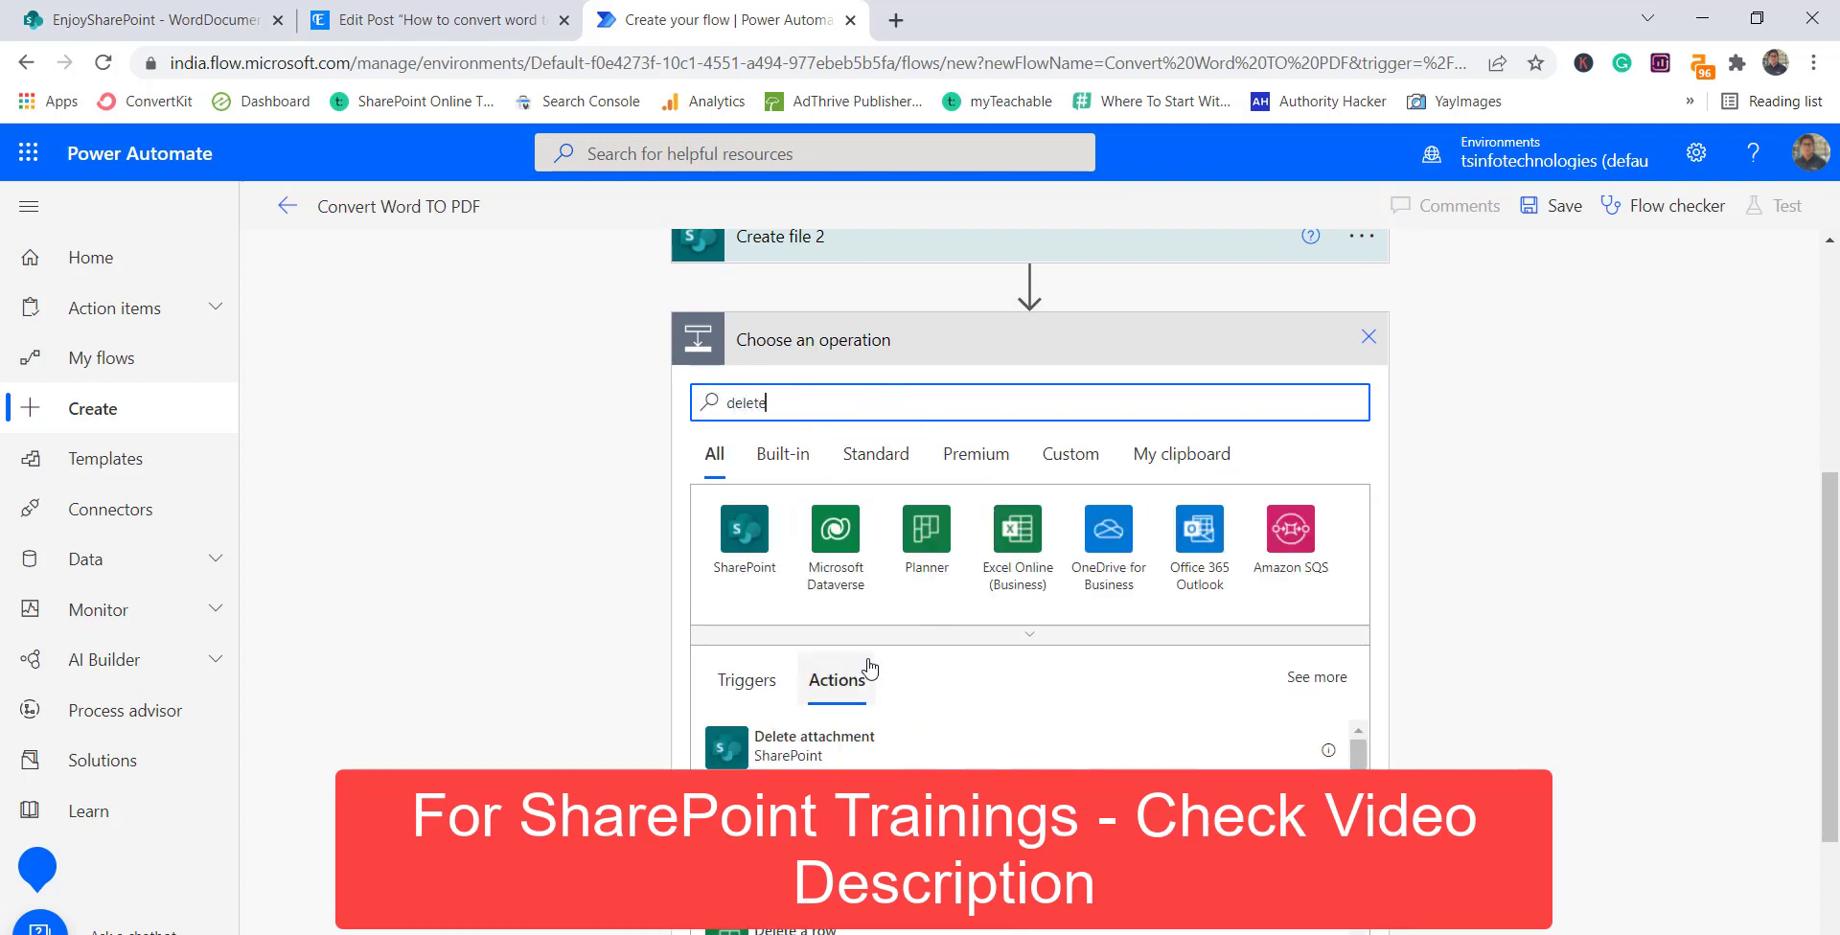
{"action": "scroll", "coordinate": [968, 762], "scroll_direction": "down", "scroll_amount": 2}
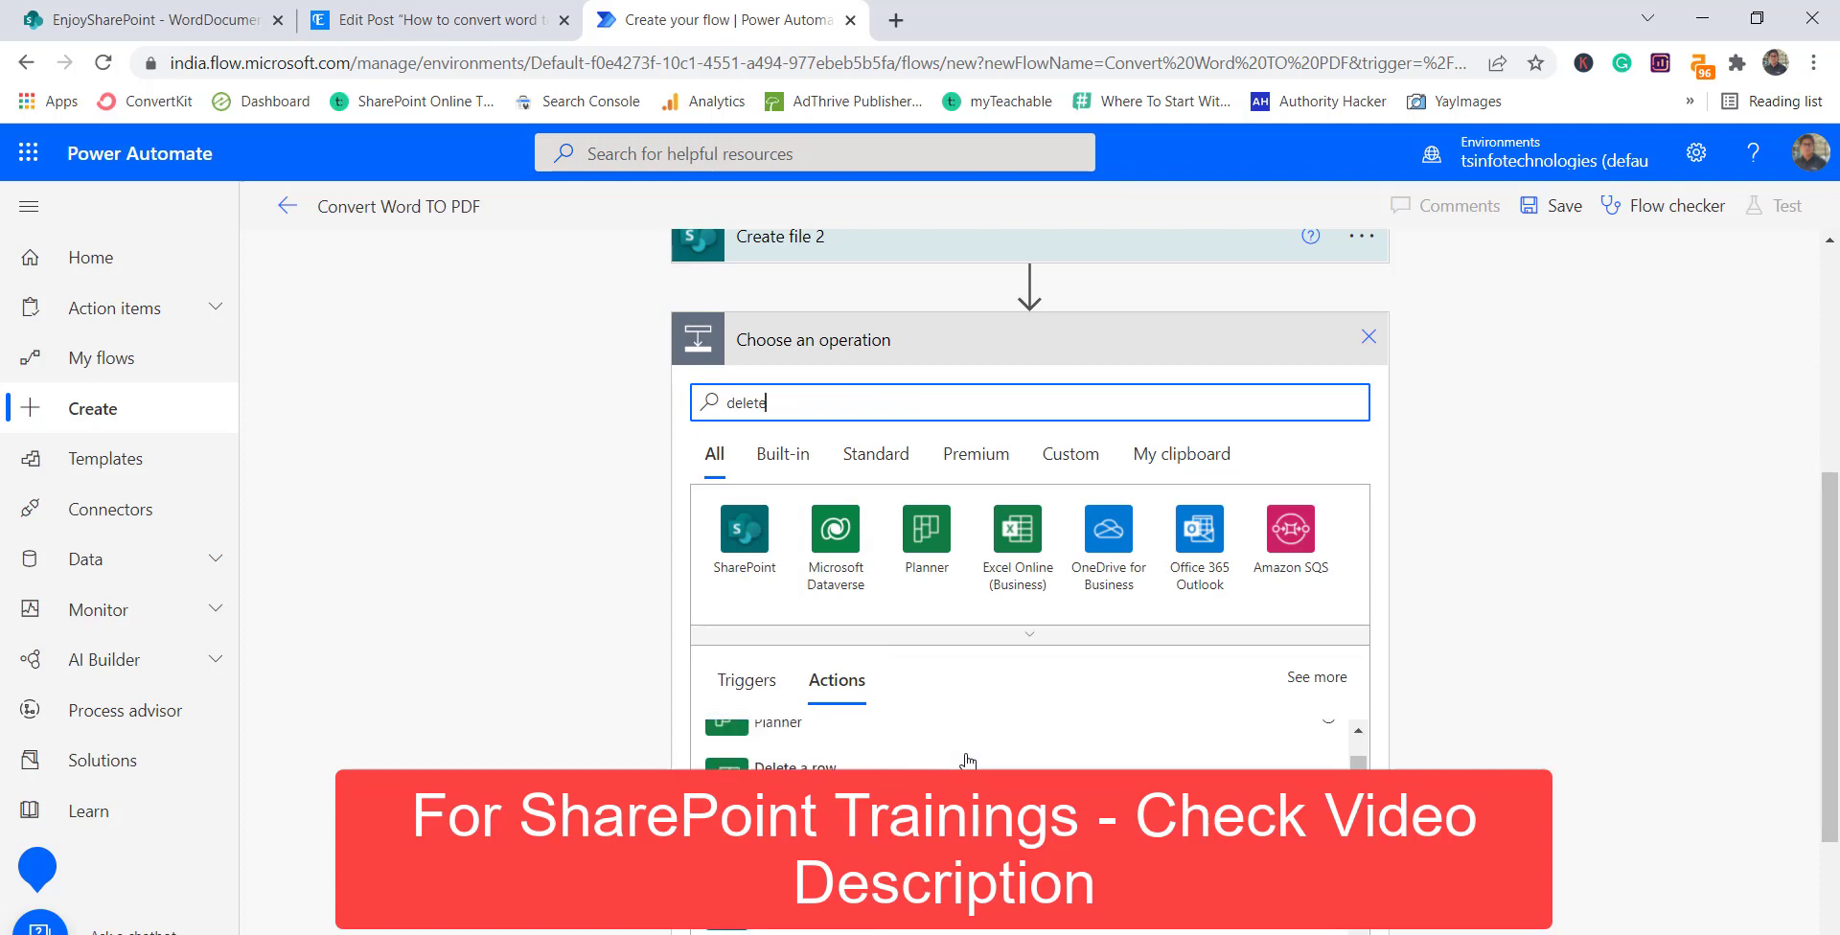
{"action": "left_click", "coordinate": [829, 763]}
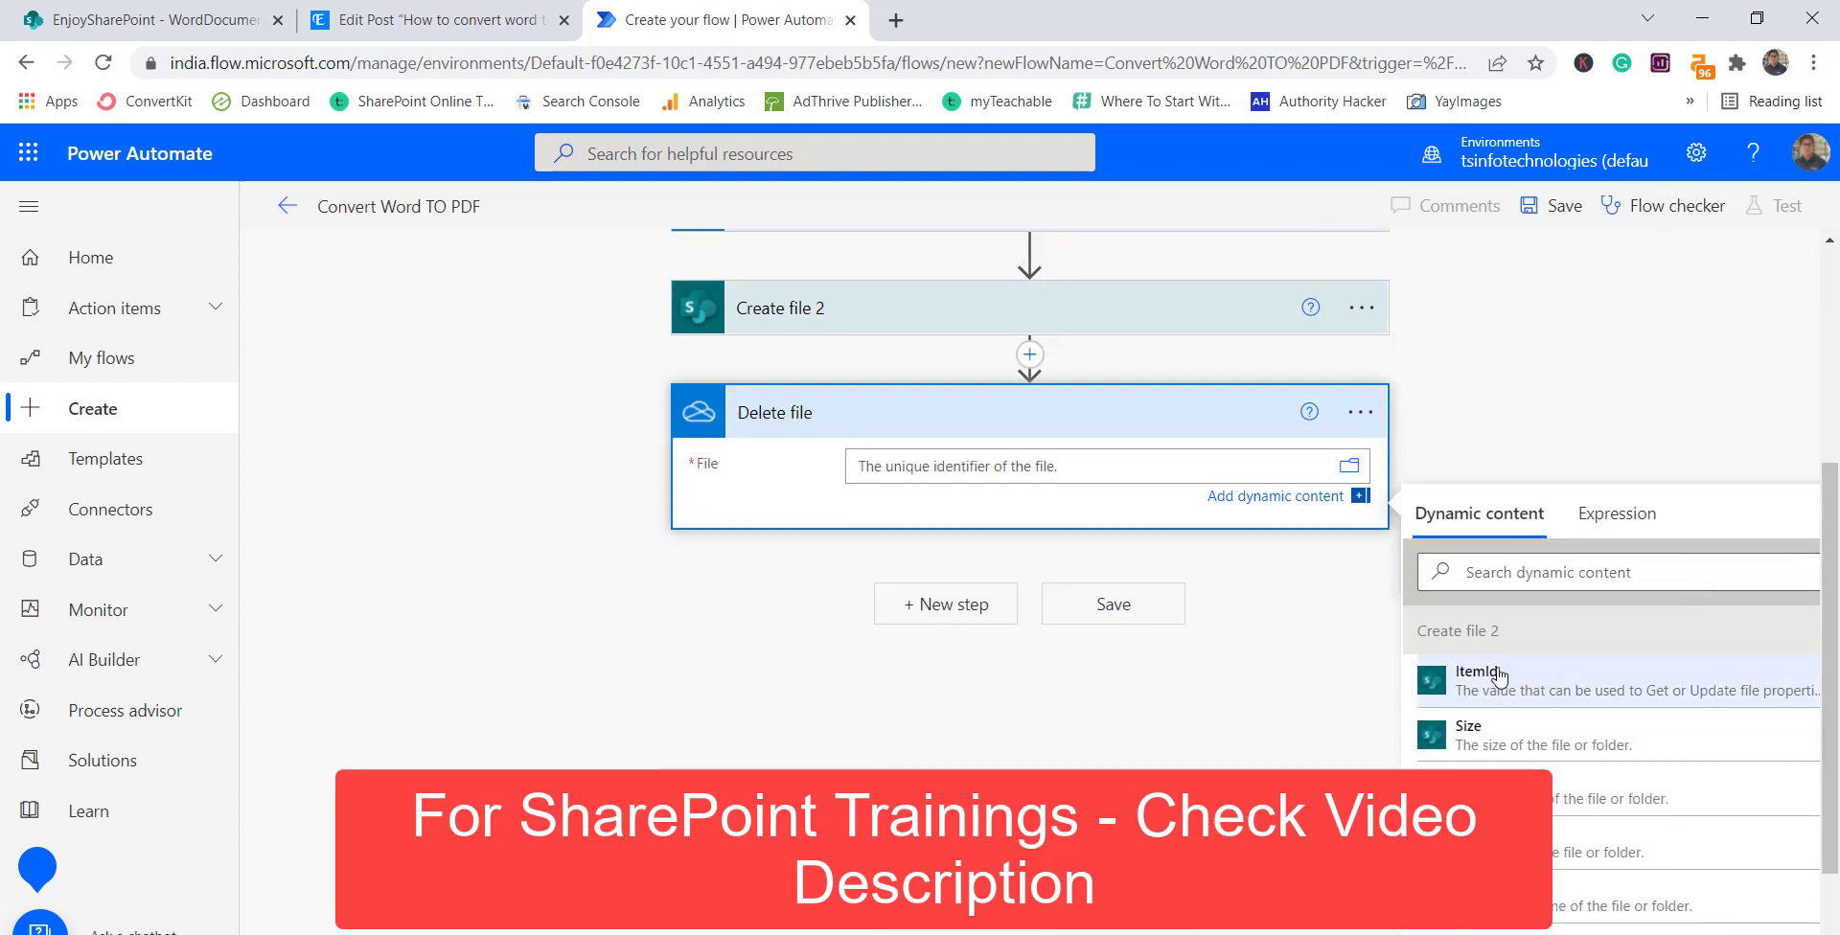
Step: Set the file of the Delete file action to the Id value from the OneDrive Create file action
{"action": "scroll", "coordinate": [1509, 671], "scroll_direction": "down", "scroll_amount": 5}
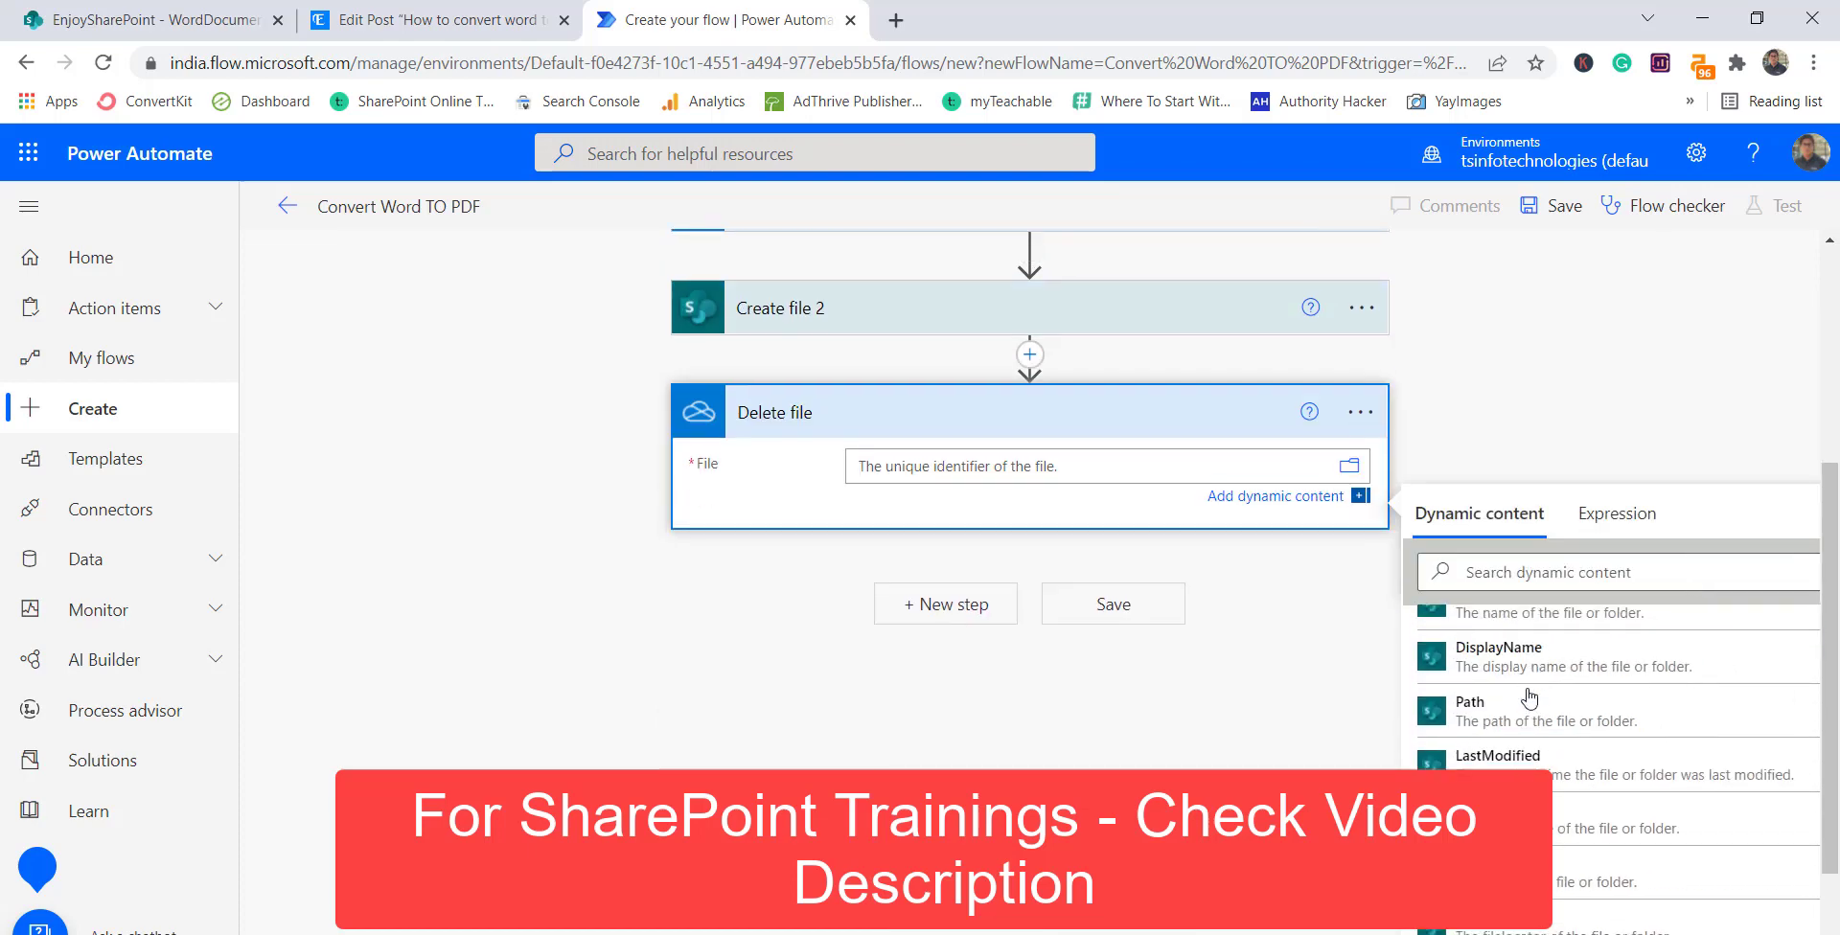
{"action": "scroll", "coordinate": [1524, 690], "scroll_direction": "up", "scroll_amount": 5}
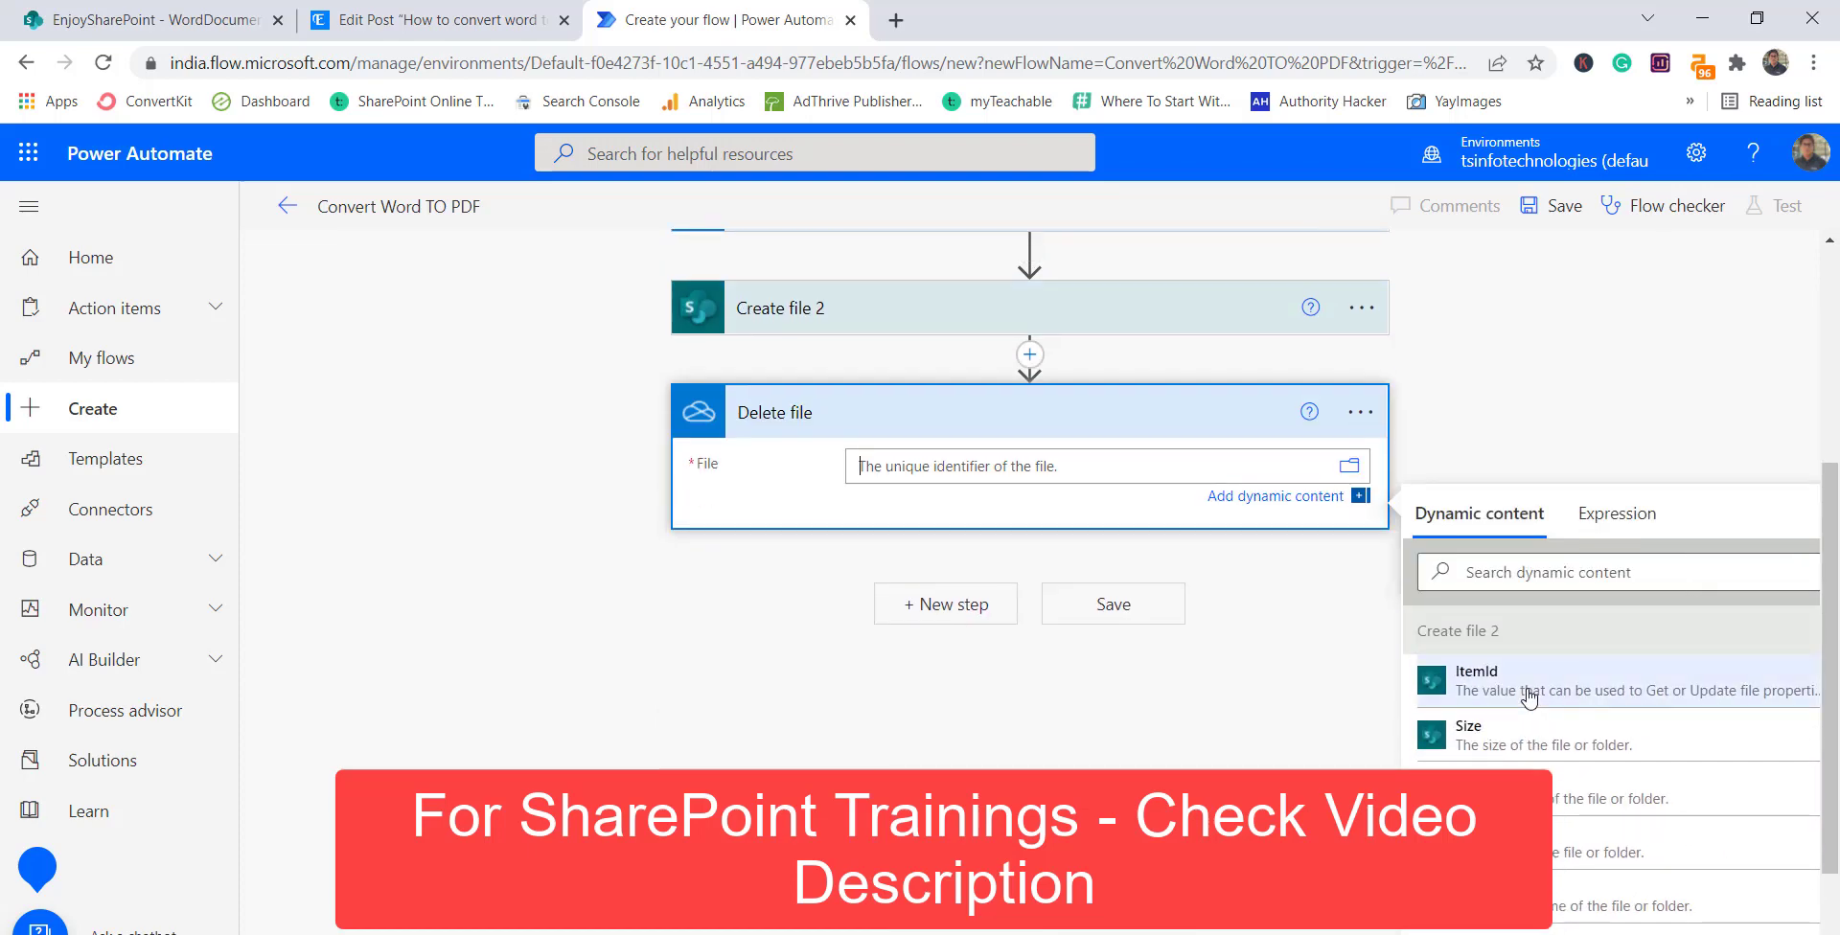
{"action": "scroll", "coordinate": [1529, 699], "scroll_direction": "down", "scroll_amount": 5}
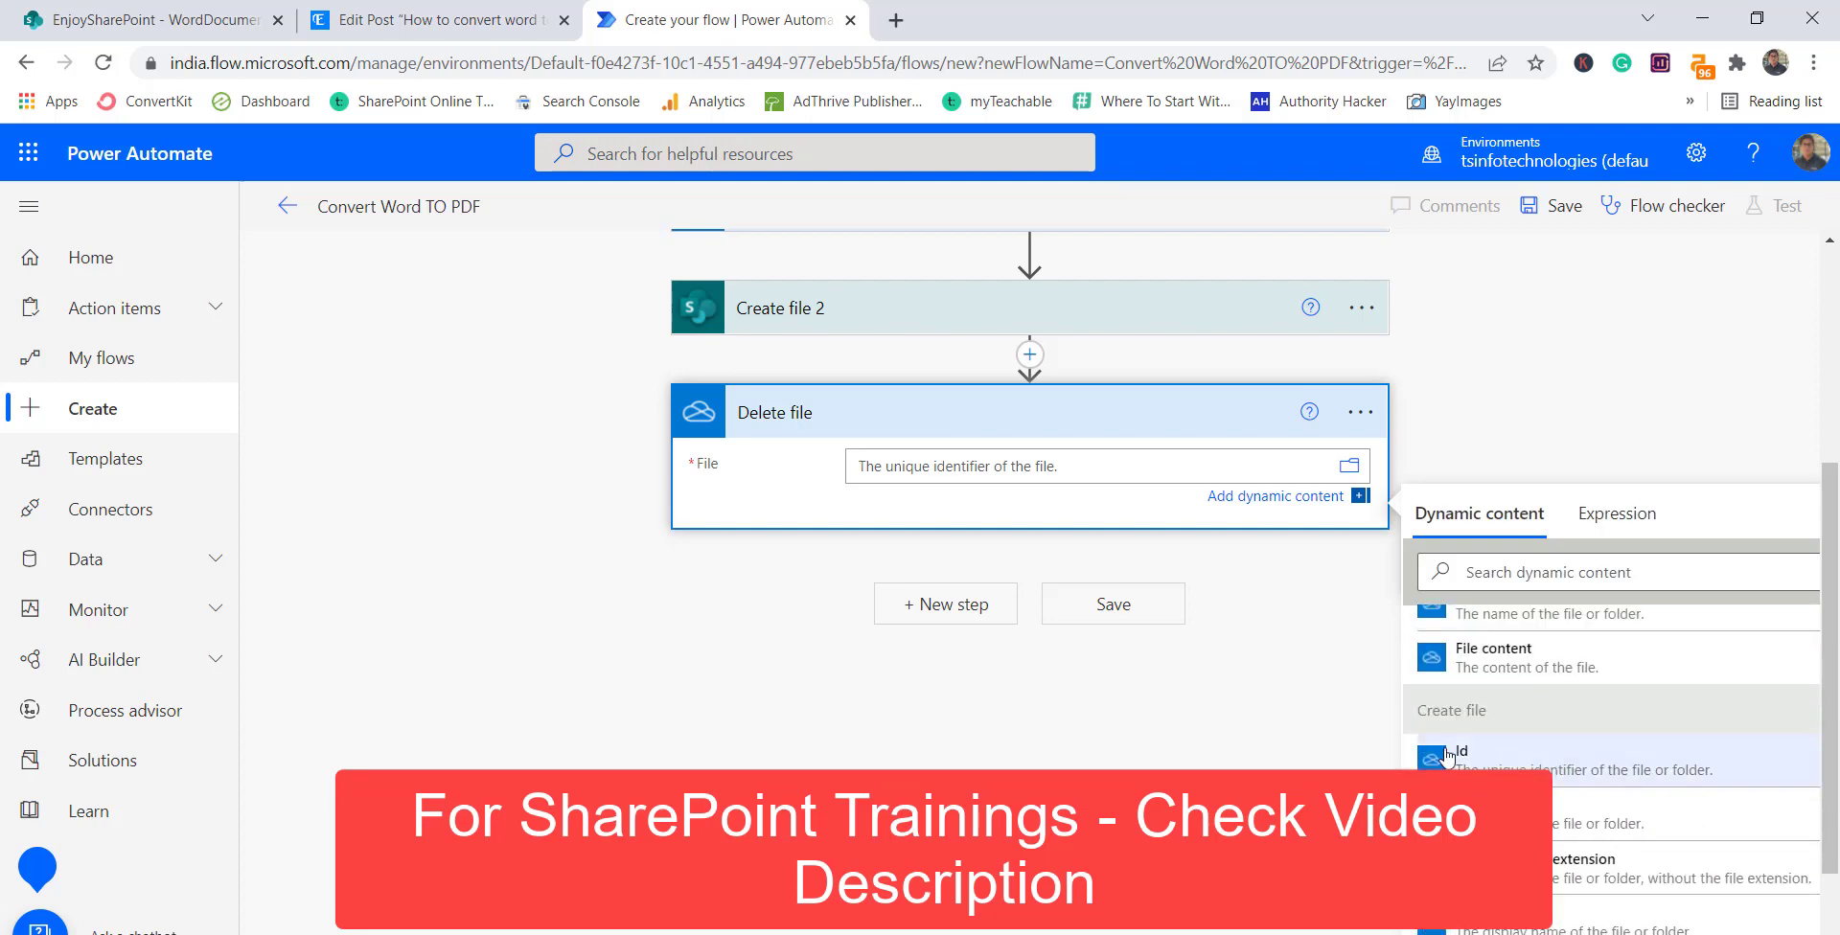
{"action": "left_click", "coordinate": [1497, 760]}
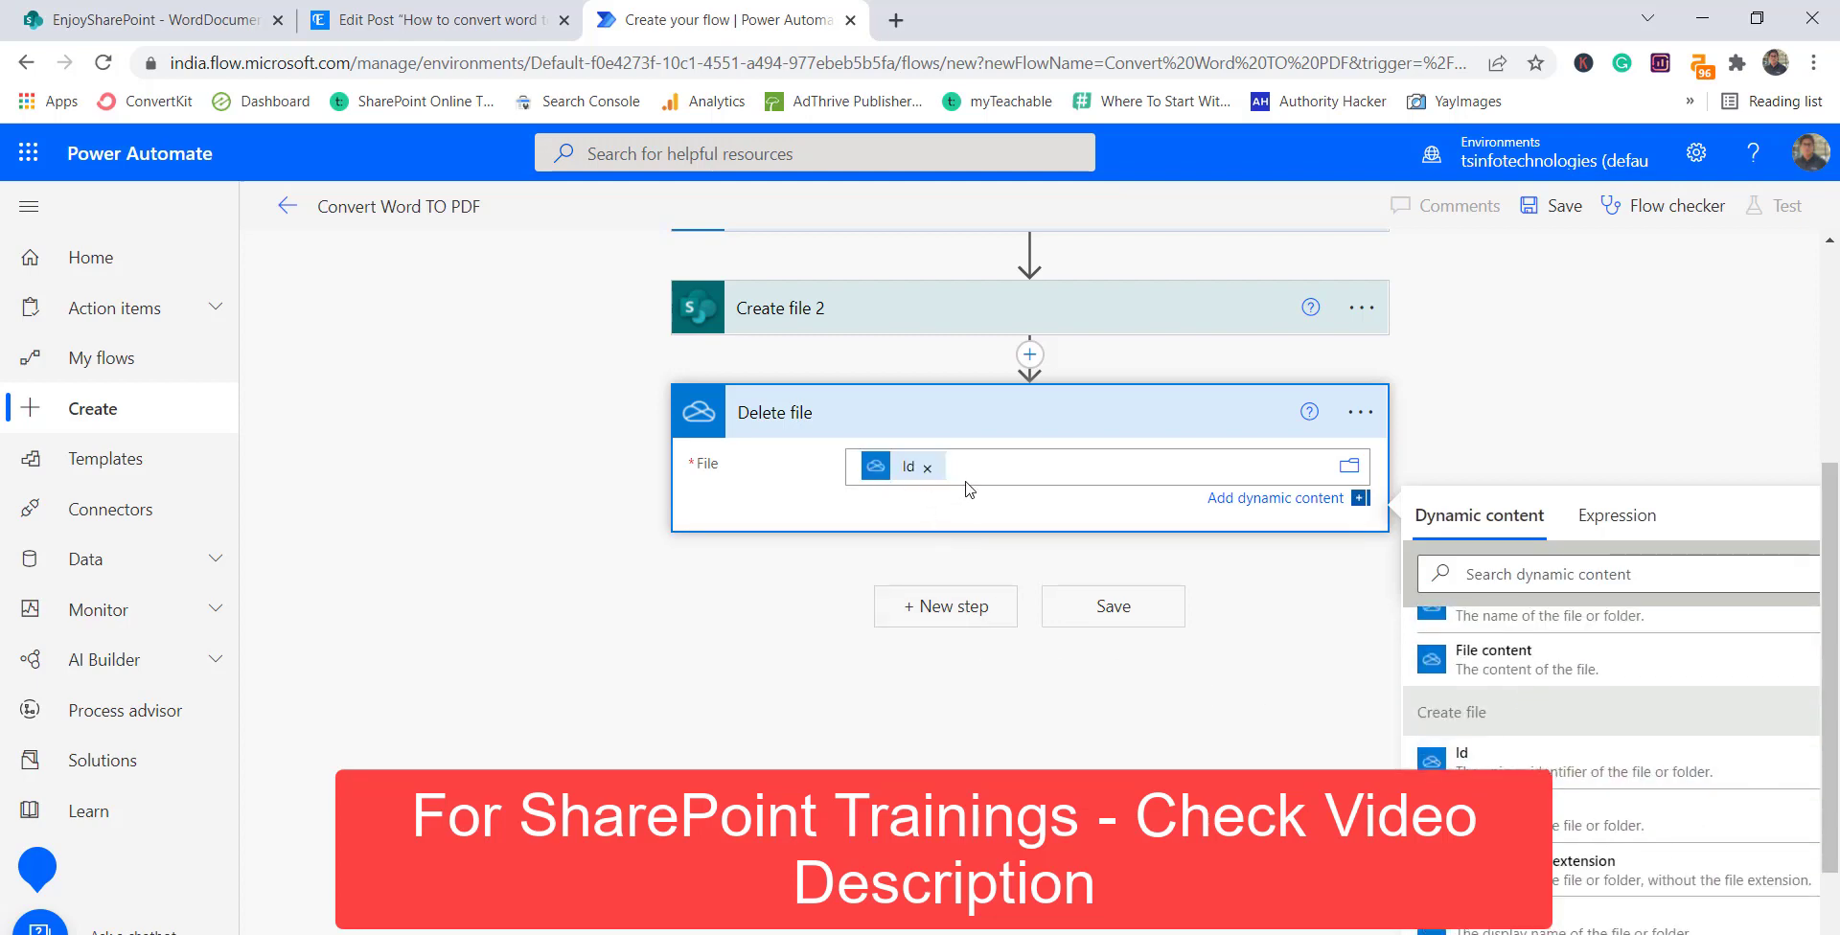
{"action": "left_click", "coordinate": [1672, 391]}
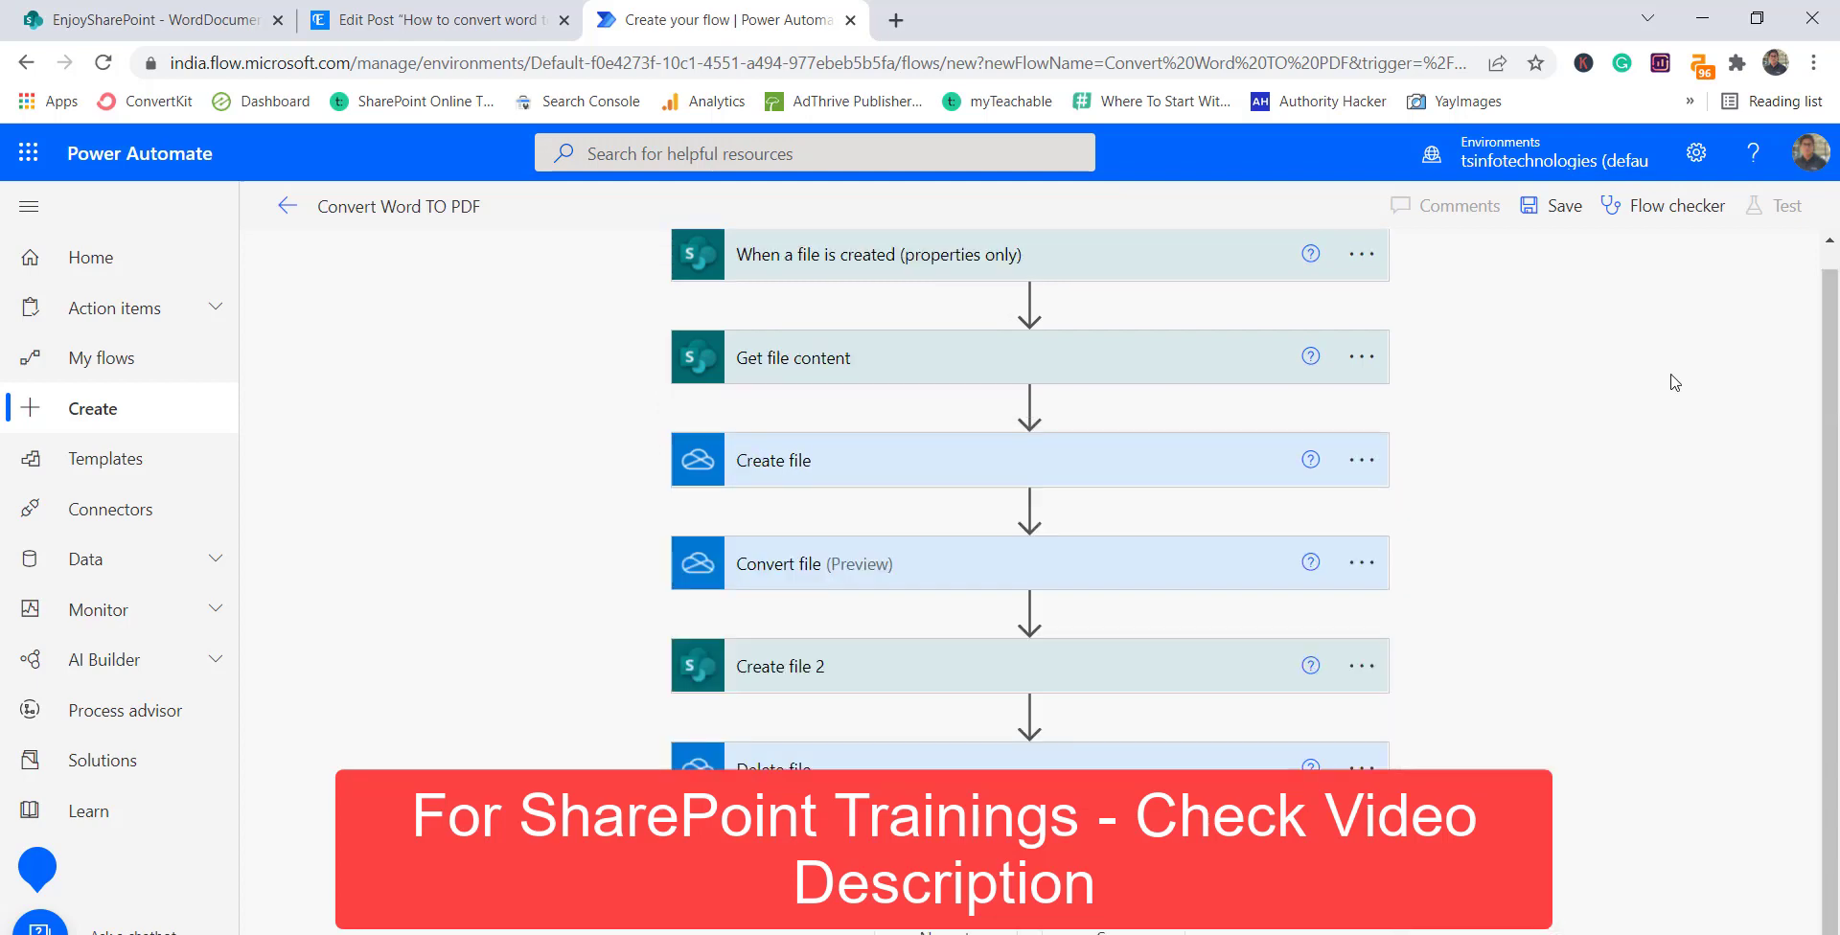
Step: Review the settings of the trigger and every action in the flow, from When a file is created to Delete file
{"action": "left_click", "coordinate": [929, 667]}
{"action": "scroll", "coordinate": [1454, 526], "scroll_direction": "down", "scroll_amount": 2}
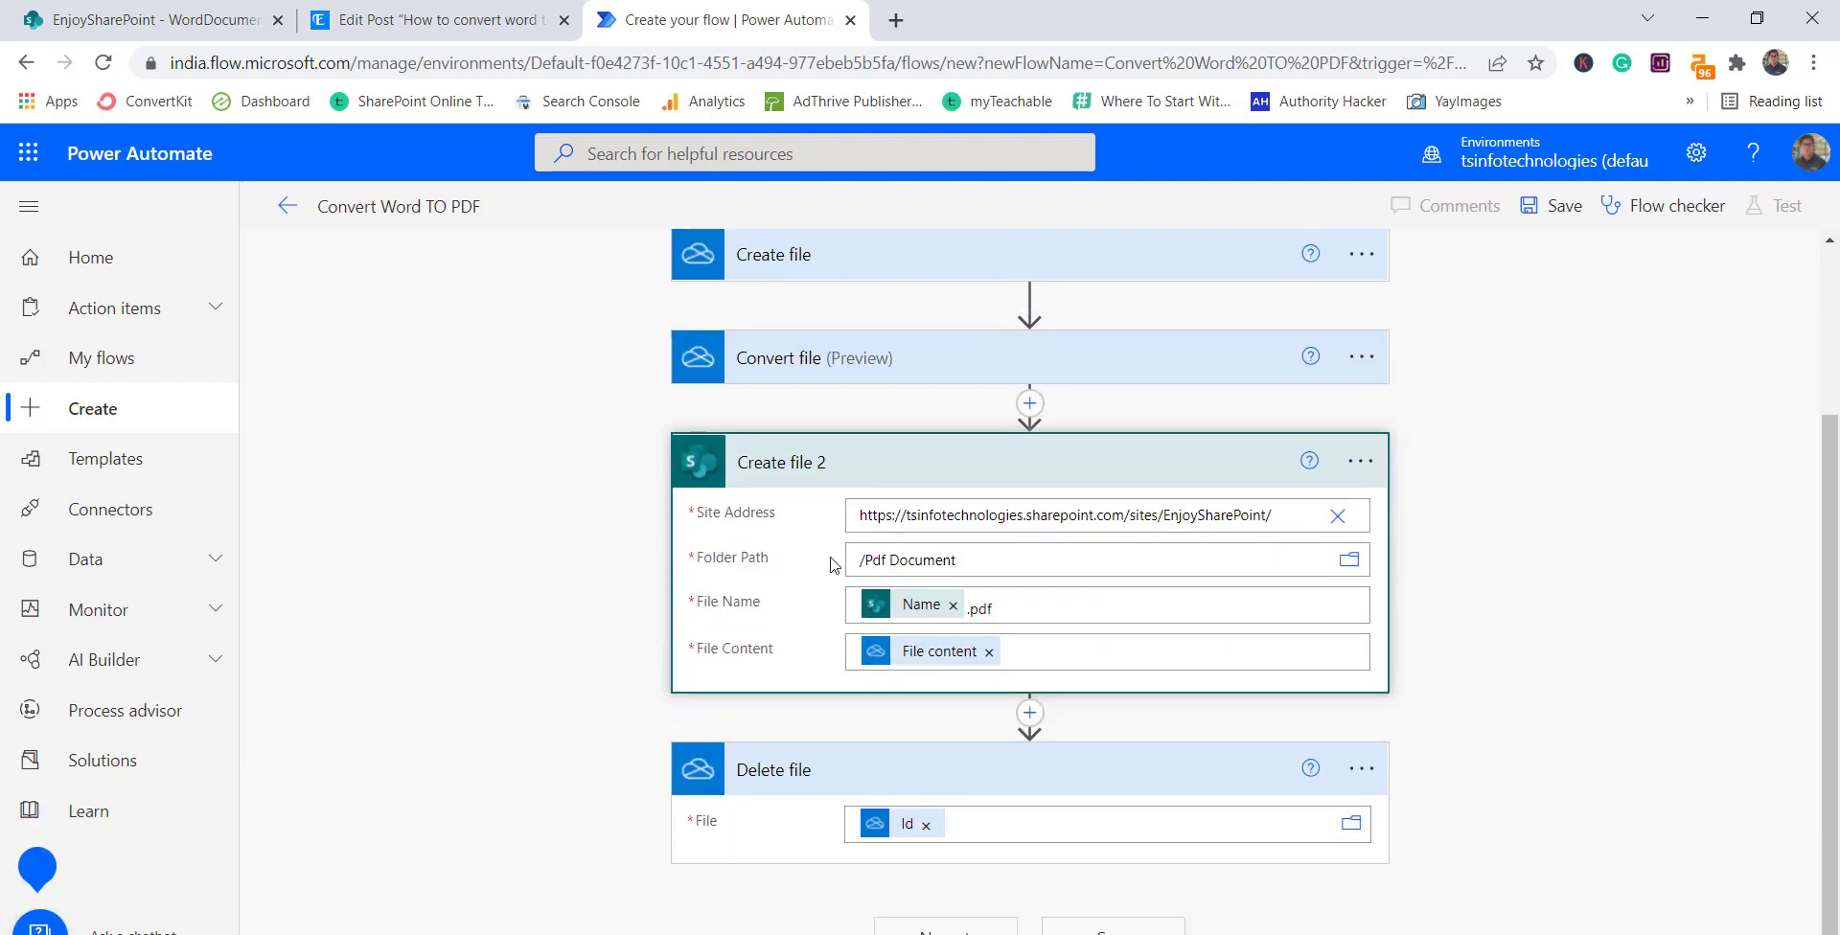
{"action": "scroll", "coordinate": [847, 323], "scroll_direction": "up", "scroll_amount": 2}
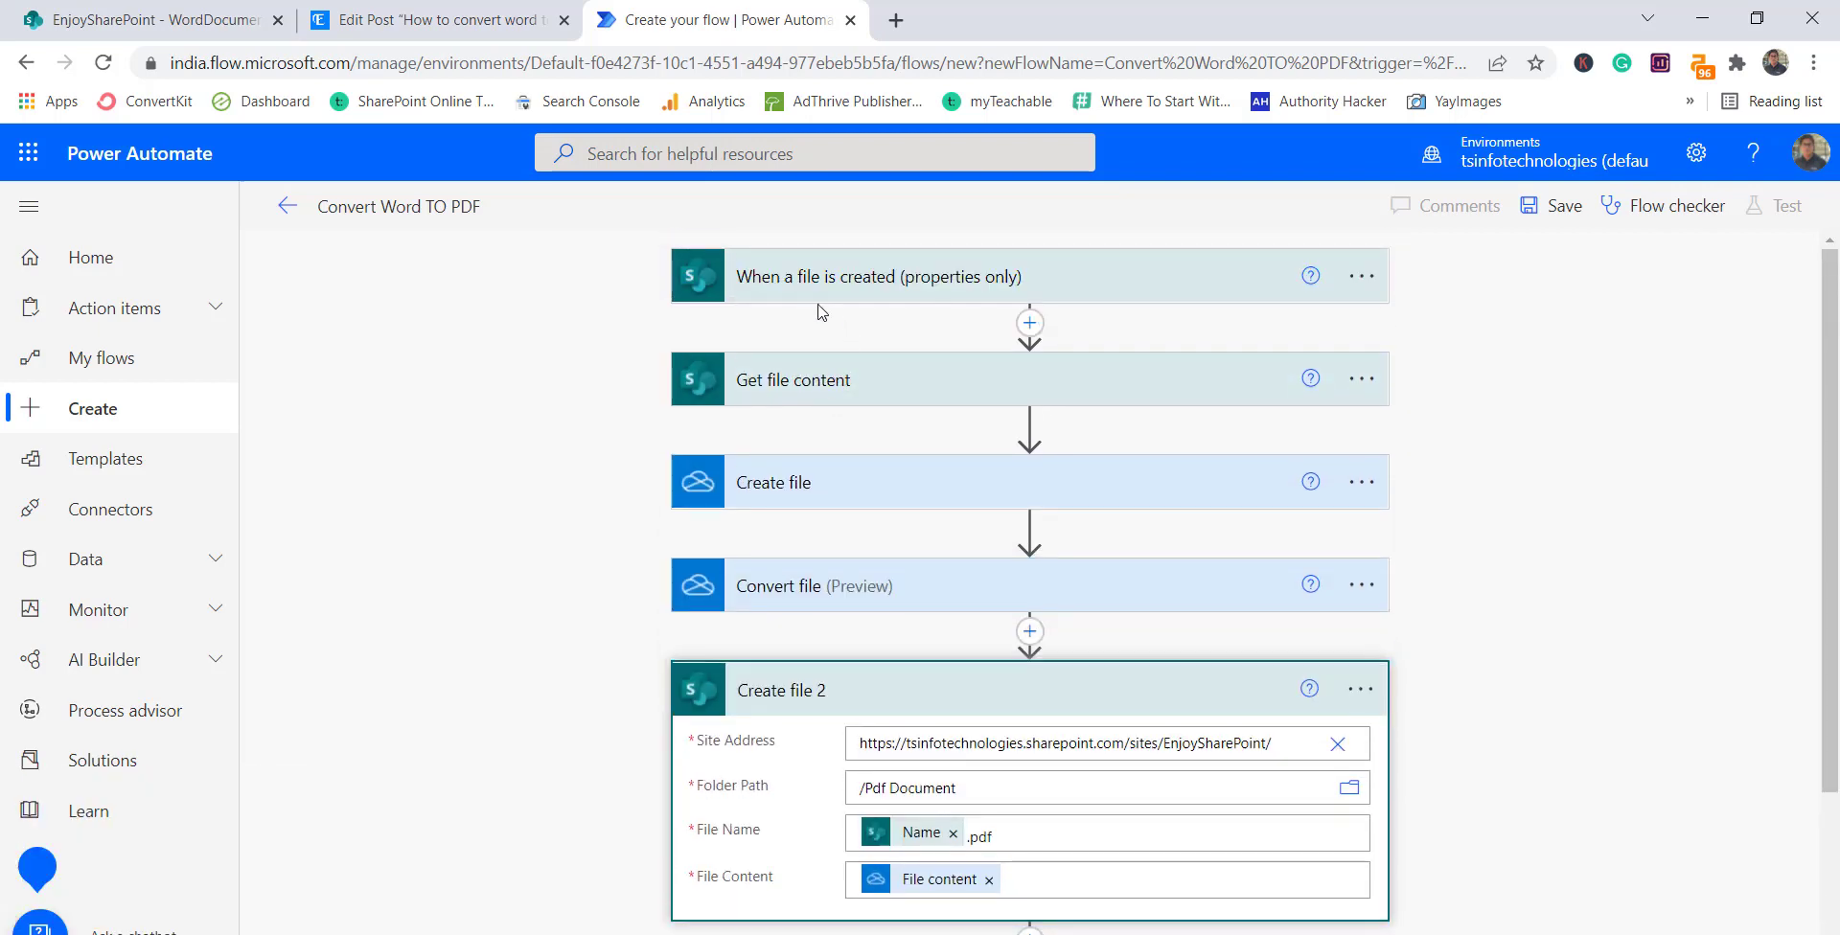
{"action": "left_click", "coordinate": [929, 284]}
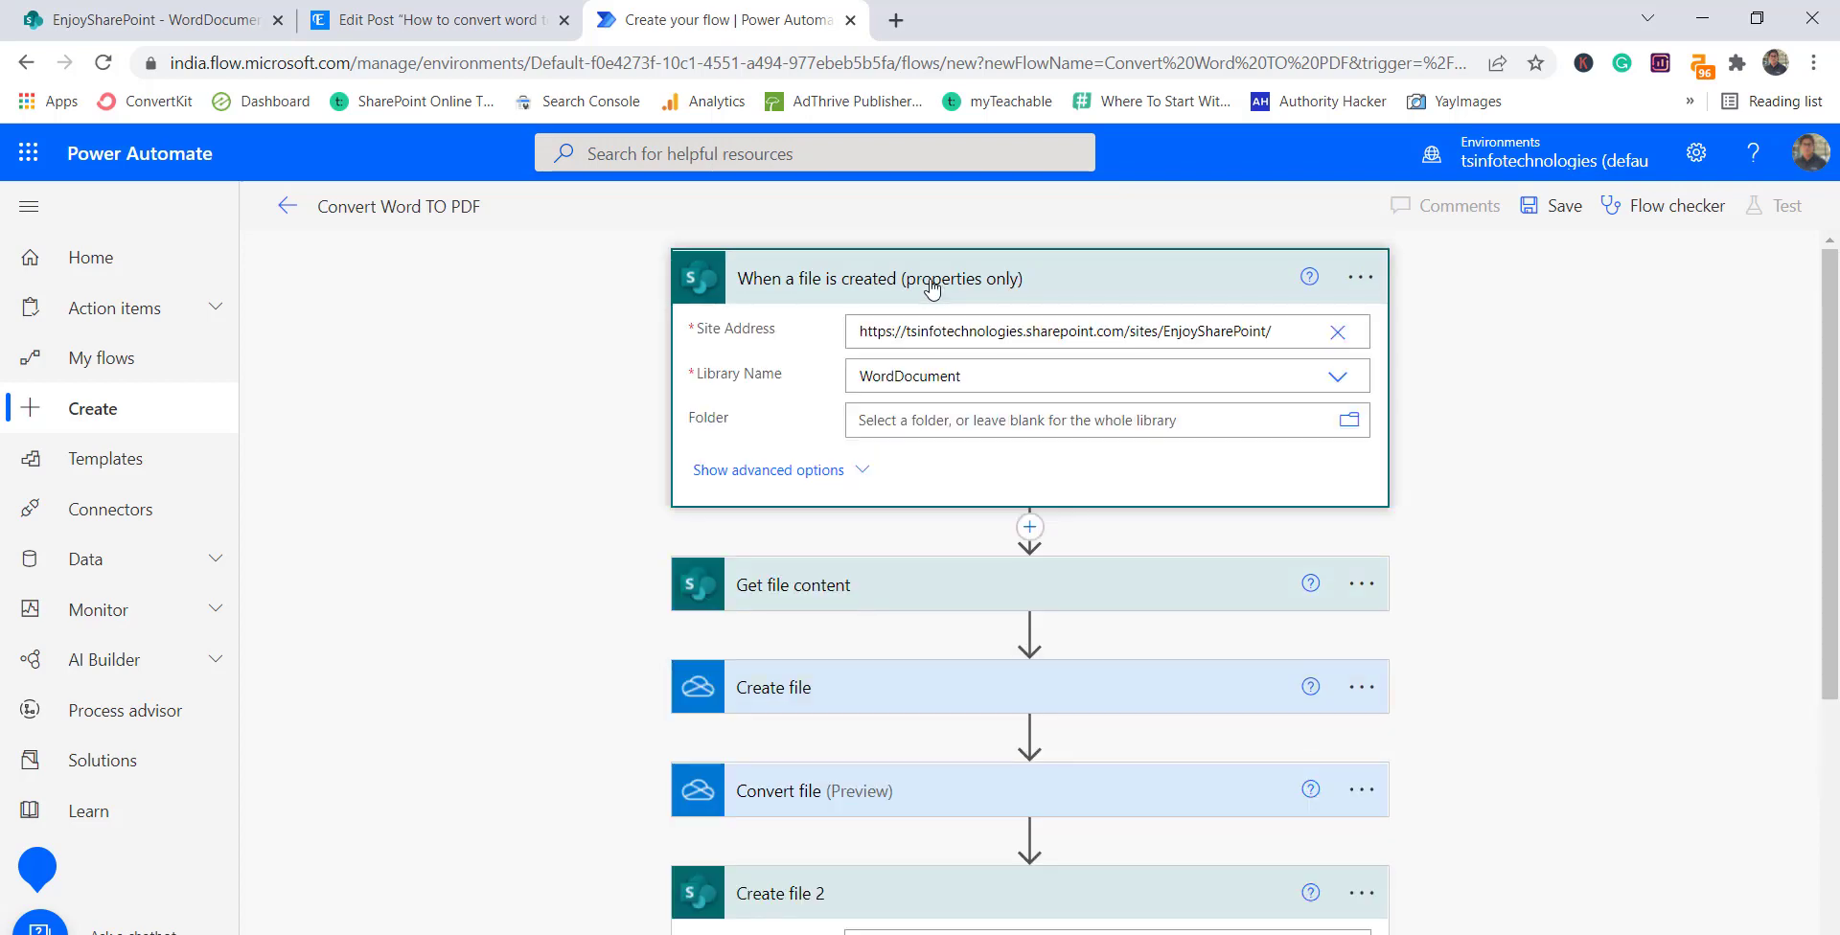
{"action": "left_click", "coordinate": [932, 286]}
{"action": "left_click", "coordinate": [838, 394]}
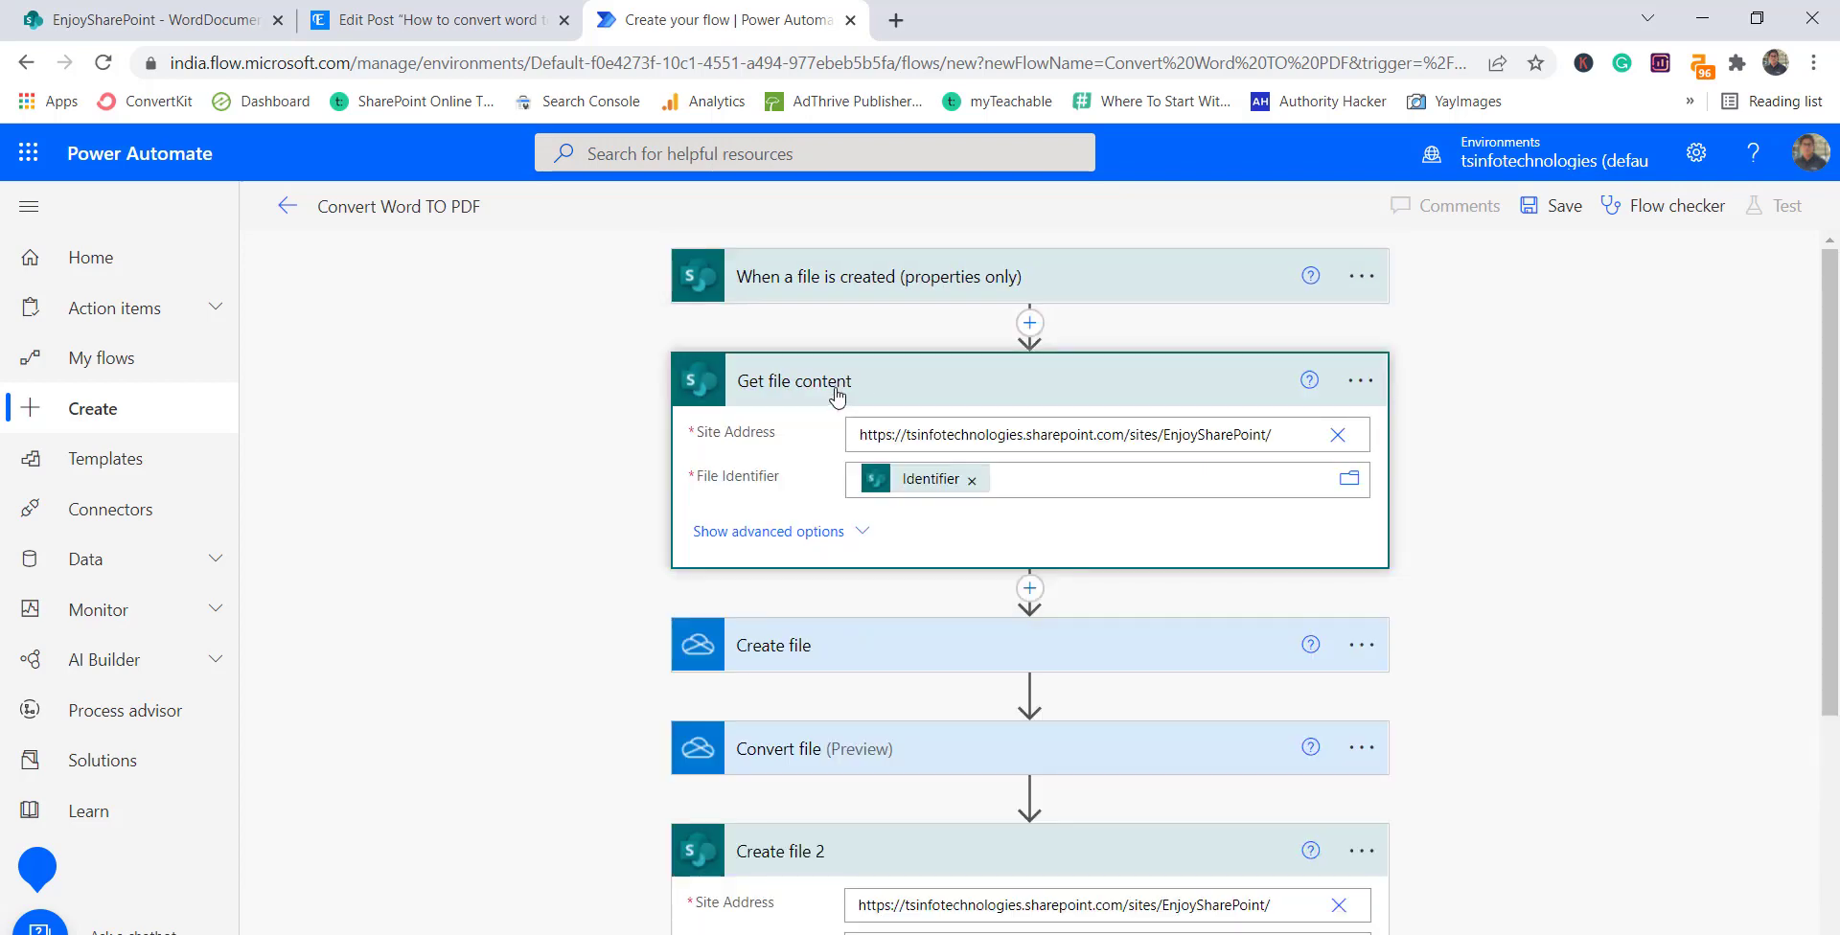
{"action": "left_click", "coordinate": [838, 388]}
{"action": "left_click", "coordinate": [936, 503]}
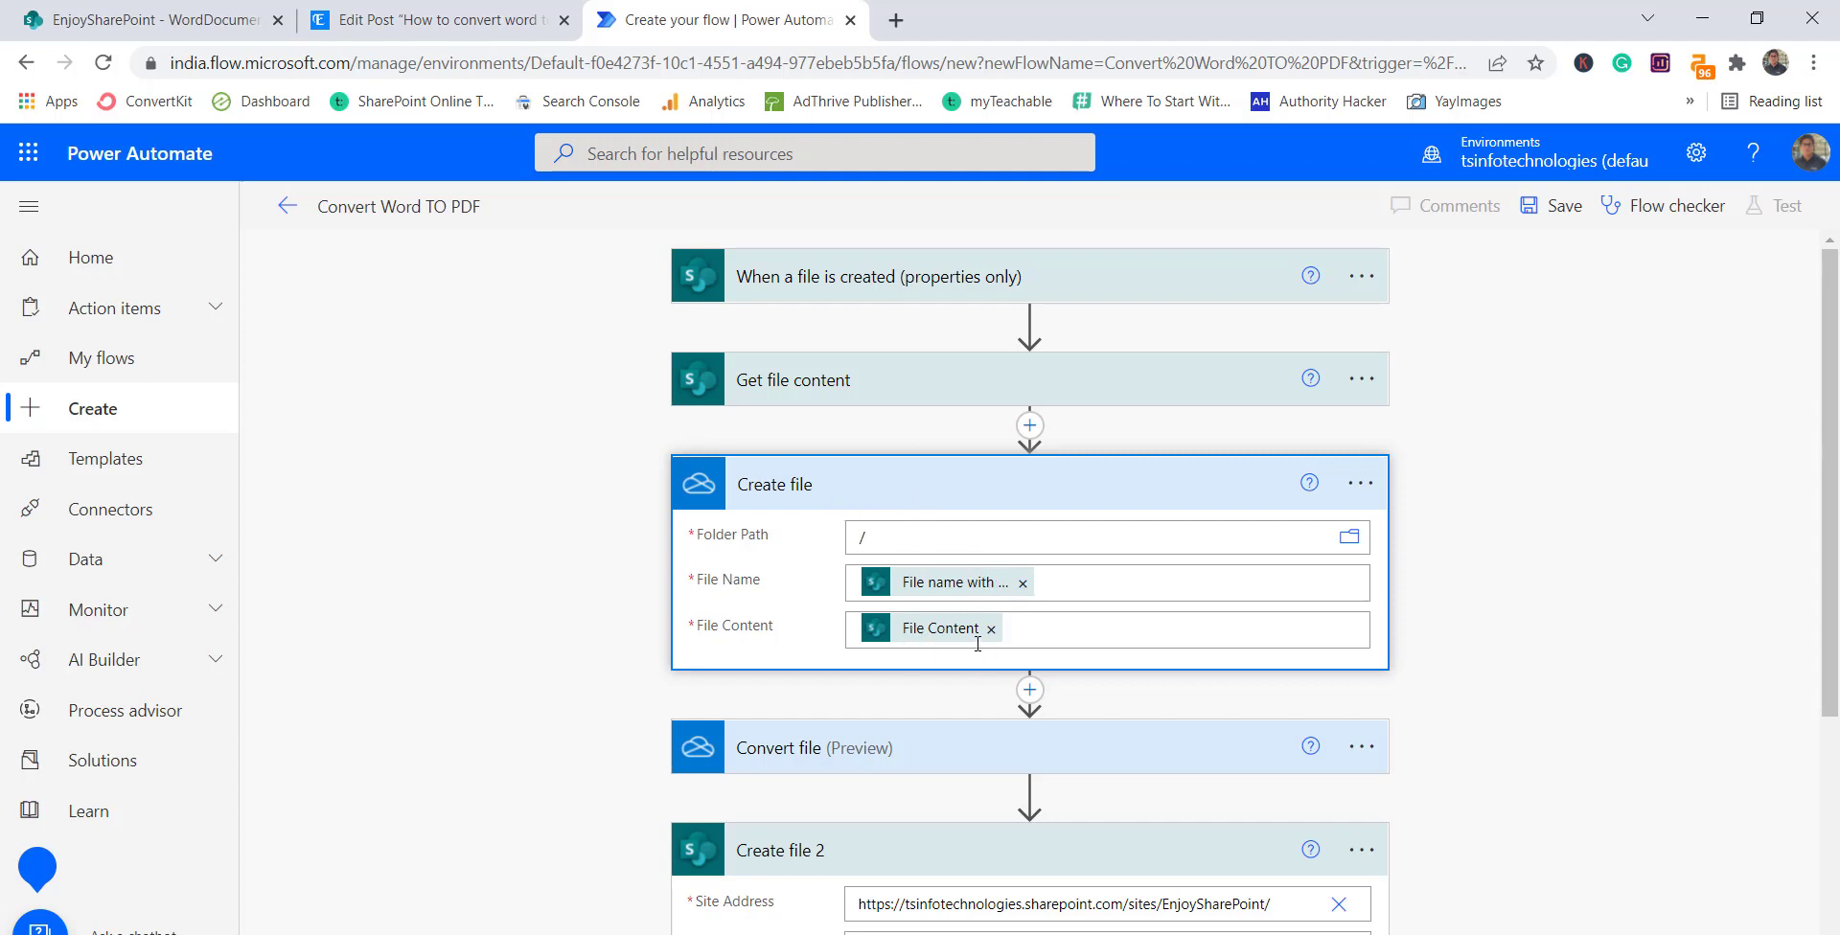
{"action": "scroll", "coordinate": [1425, 633], "scroll_direction": "down", "scroll_amount": 1}
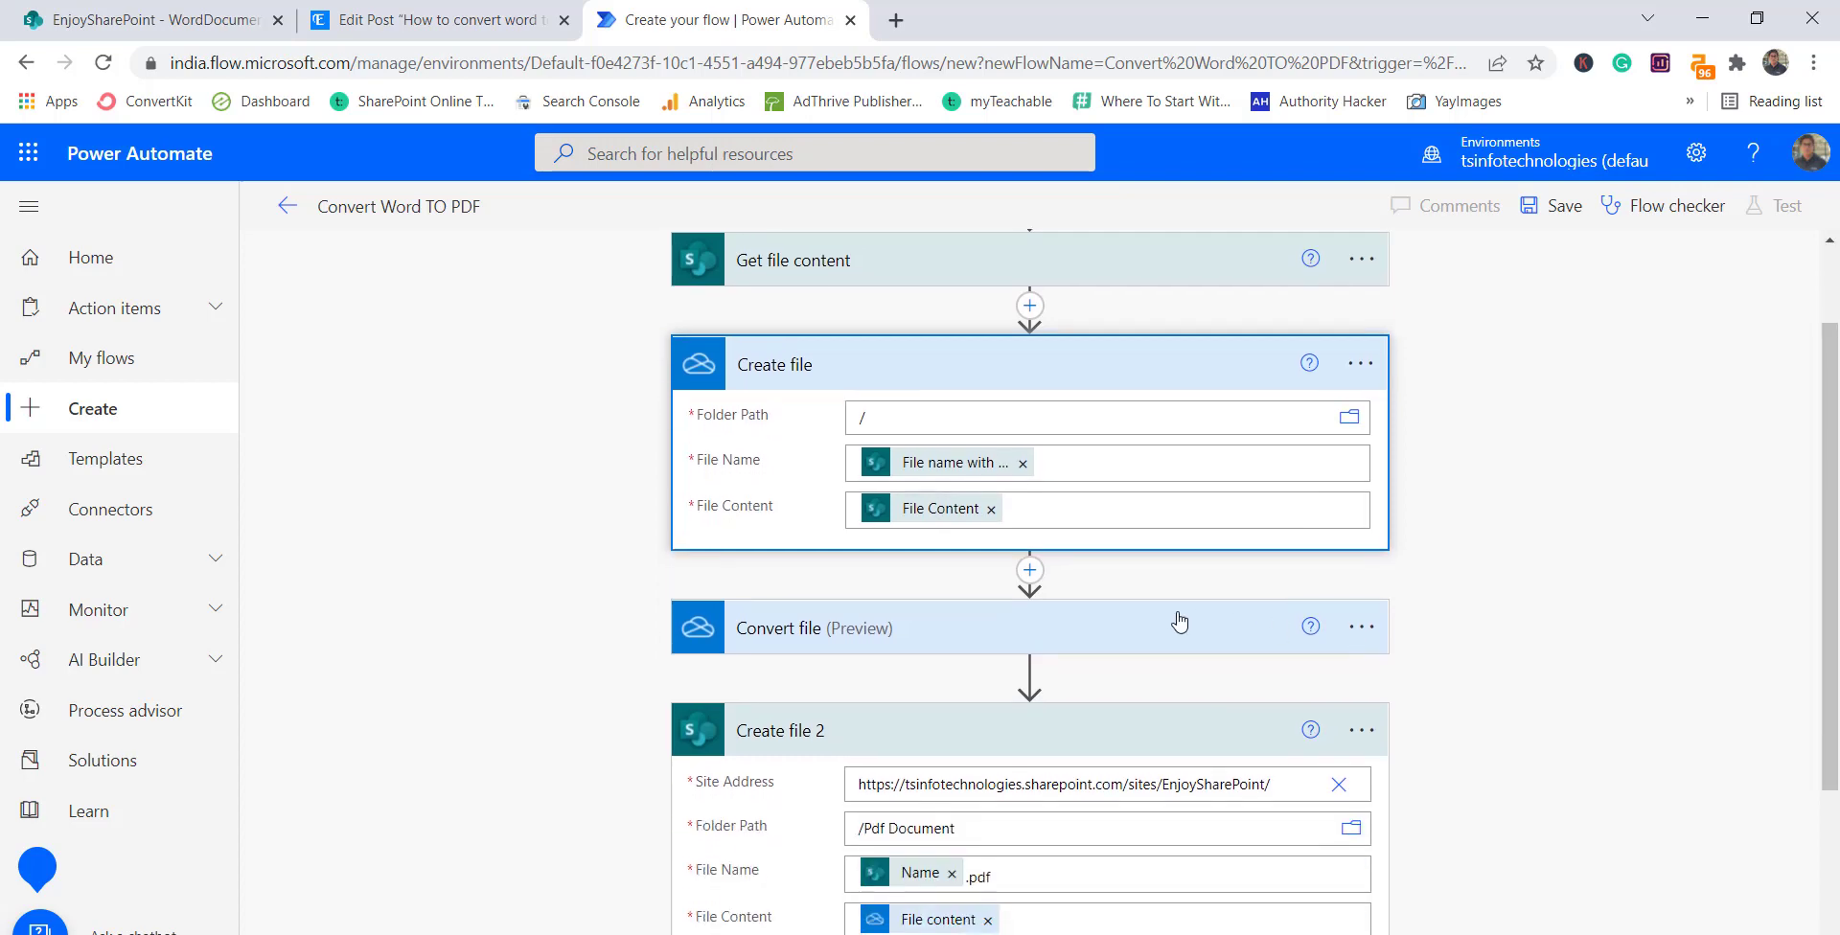
{"action": "left_click", "coordinate": [1294, 629]}
{"action": "scroll", "coordinate": [1578, 603], "scroll_direction": "down", "scroll_amount": 1}
{"action": "scroll", "coordinate": [1579, 604], "scroll_direction": "down", "scroll_amount": 1}
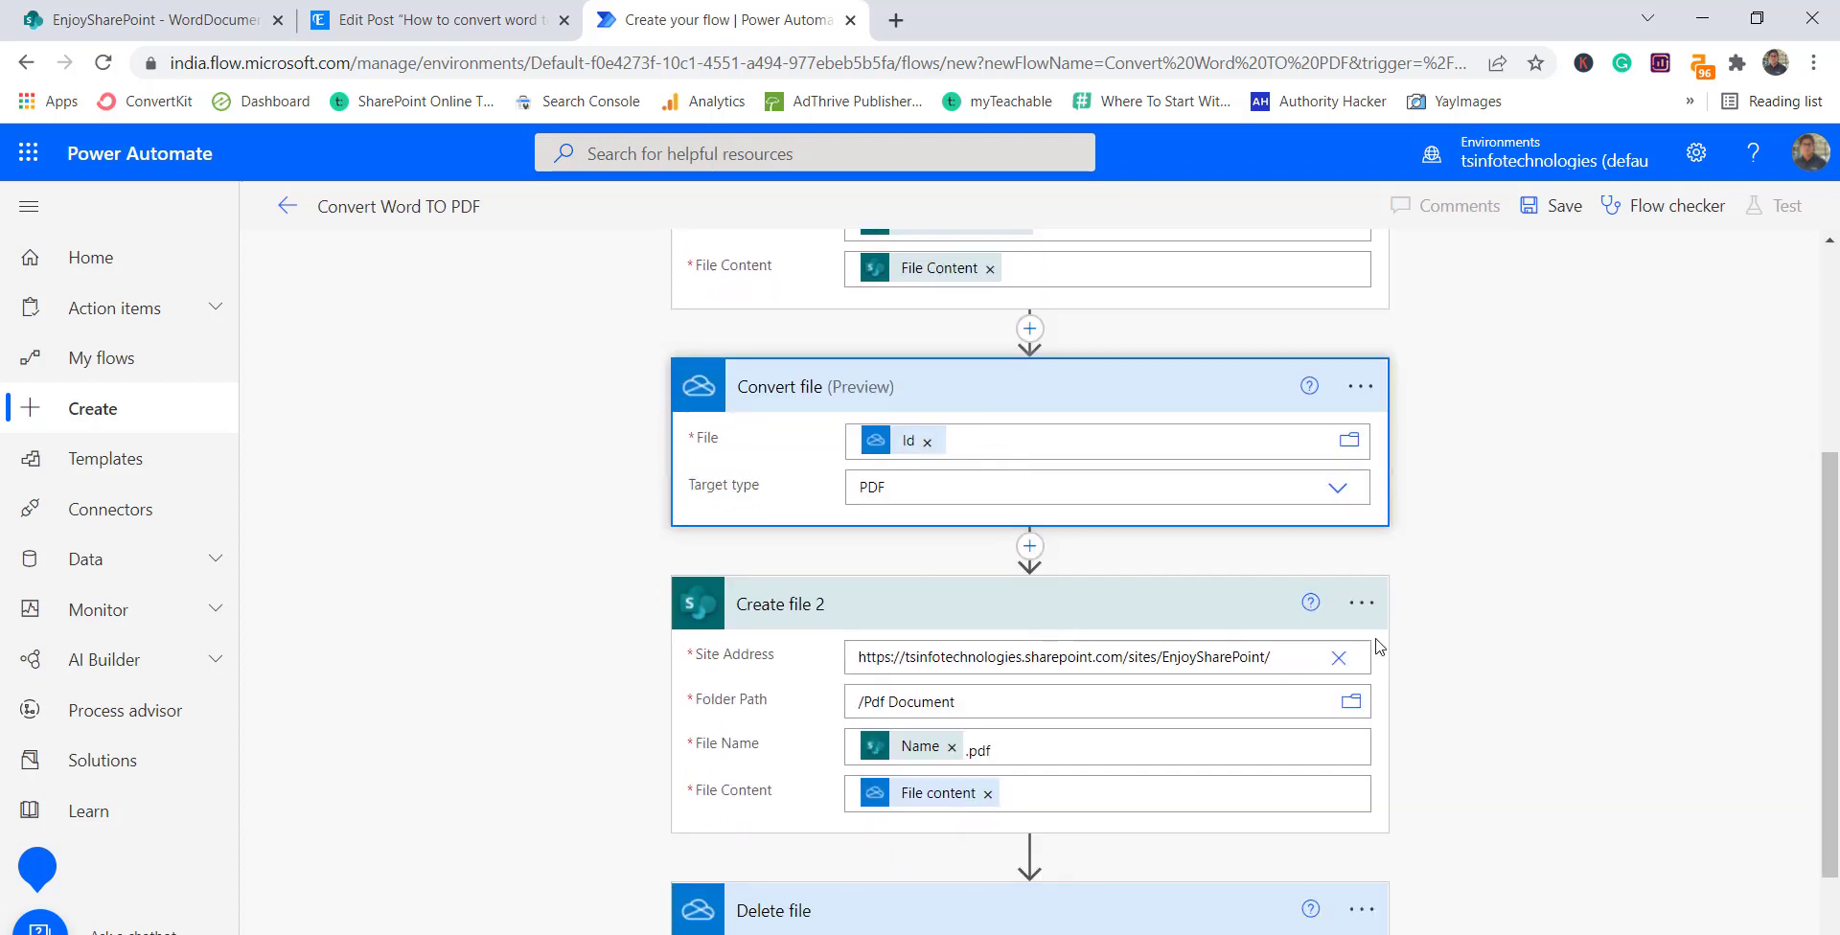
{"action": "scroll", "coordinate": [1236, 598], "scroll_direction": "down", "scroll_amount": 1}
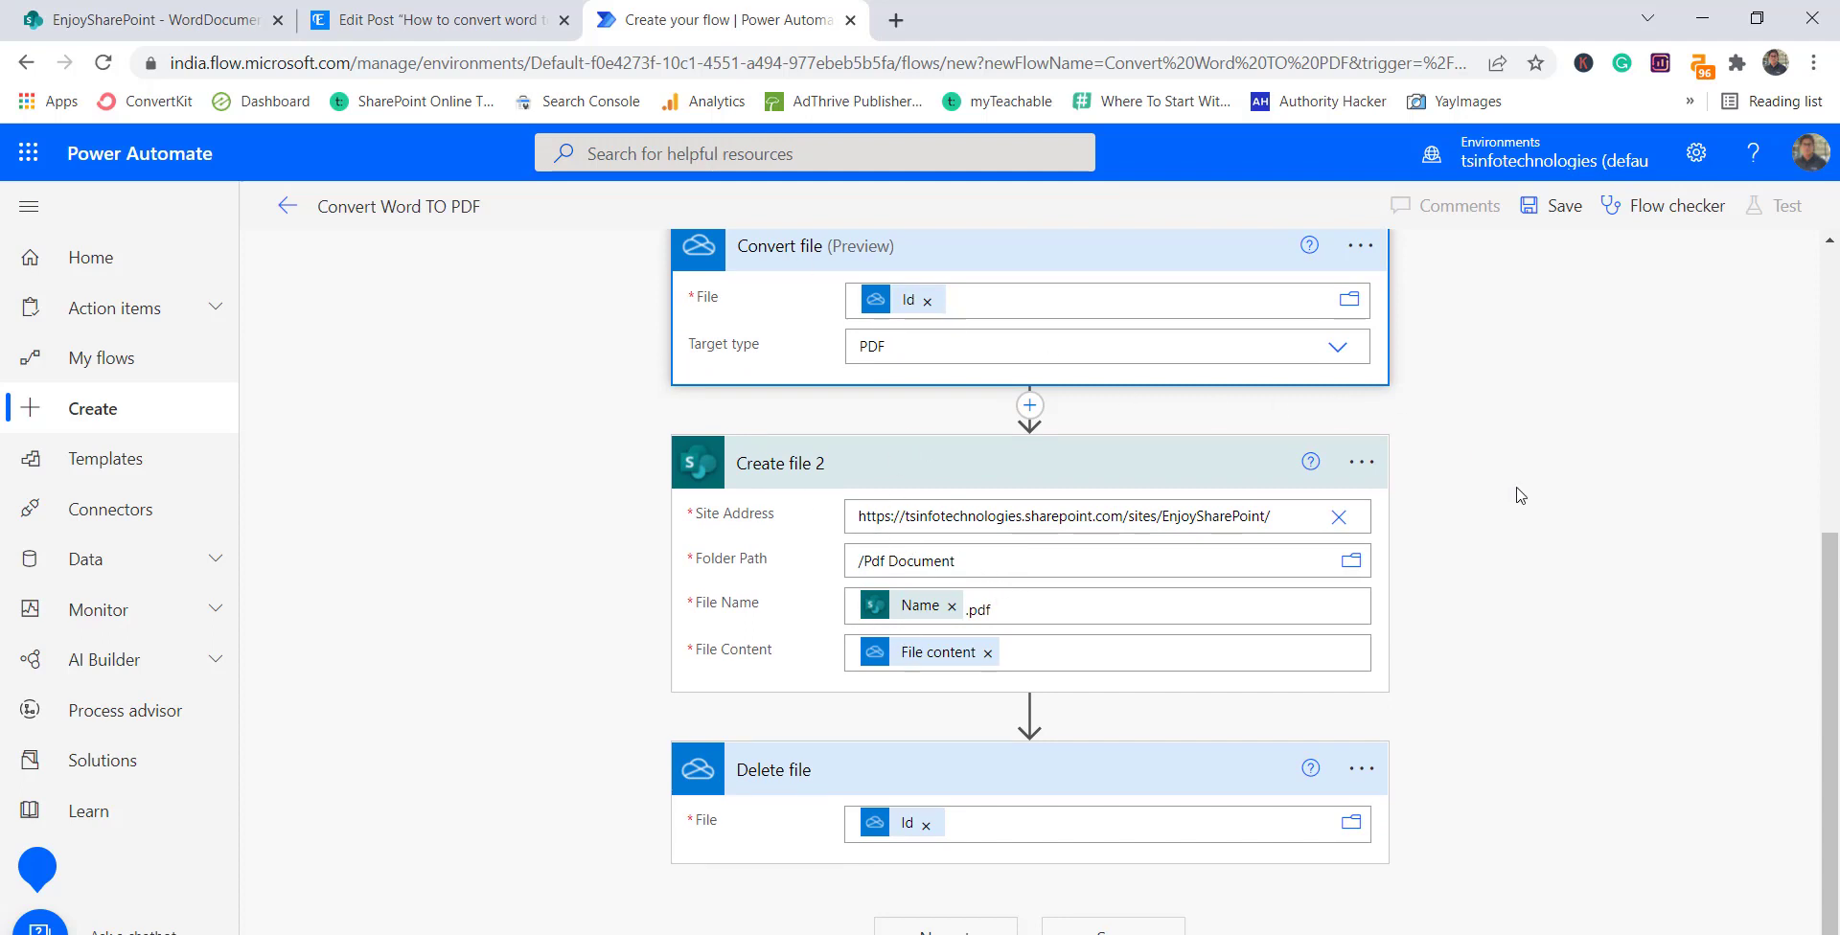
Step: Save the flow, and switch to the WordDocument library in SharePoint and reload it
{"action": "left_click", "coordinate": [1560, 206]}
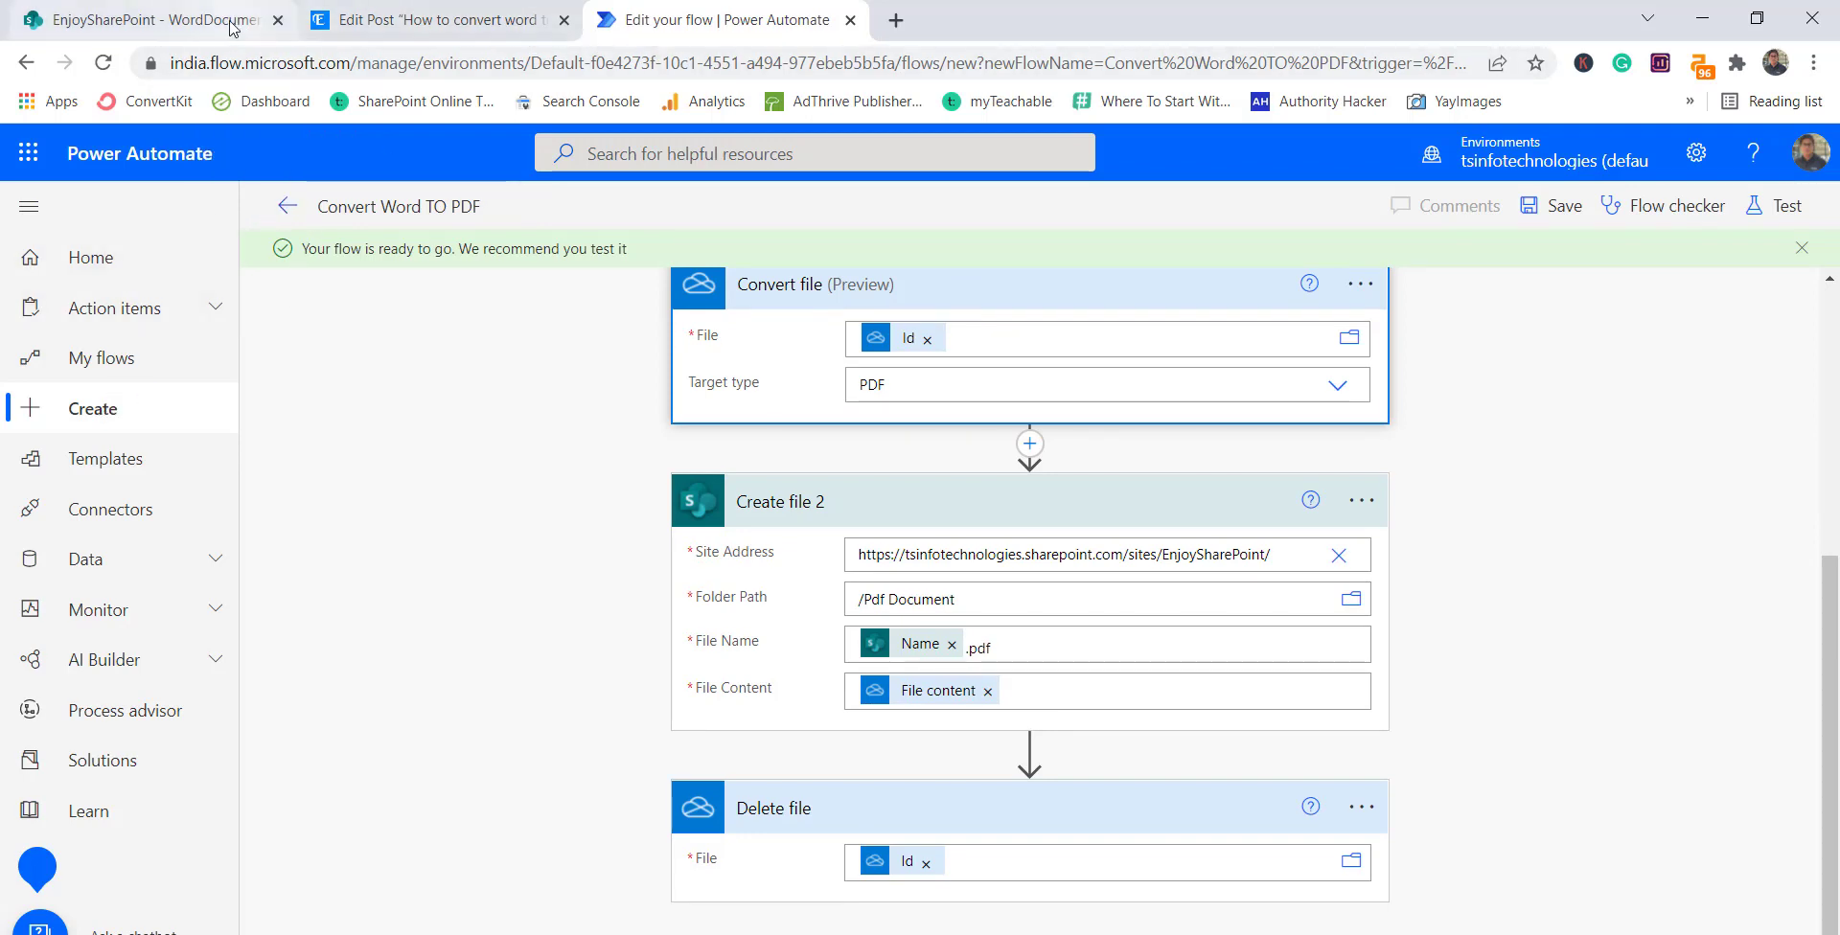
{"action": "left_click", "coordinate": [153, 20]}
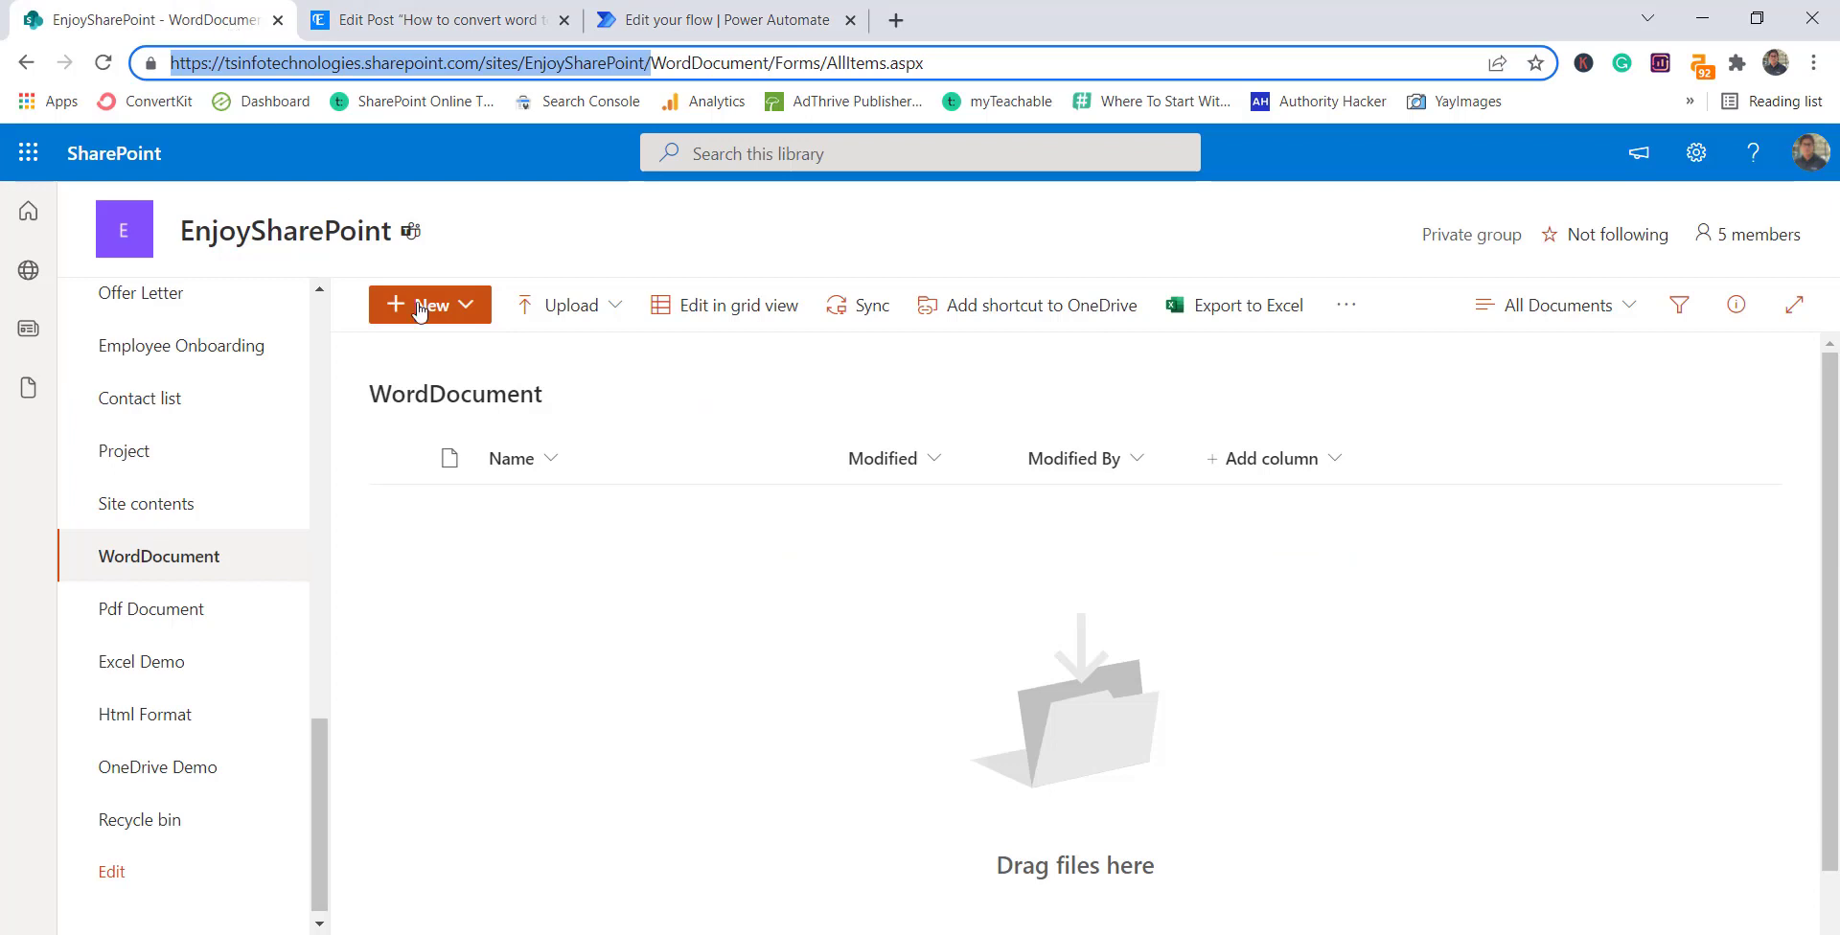
{"action": "left_click", "coordinate": [445, 62]}
{"action": "key", "text": "Return"}
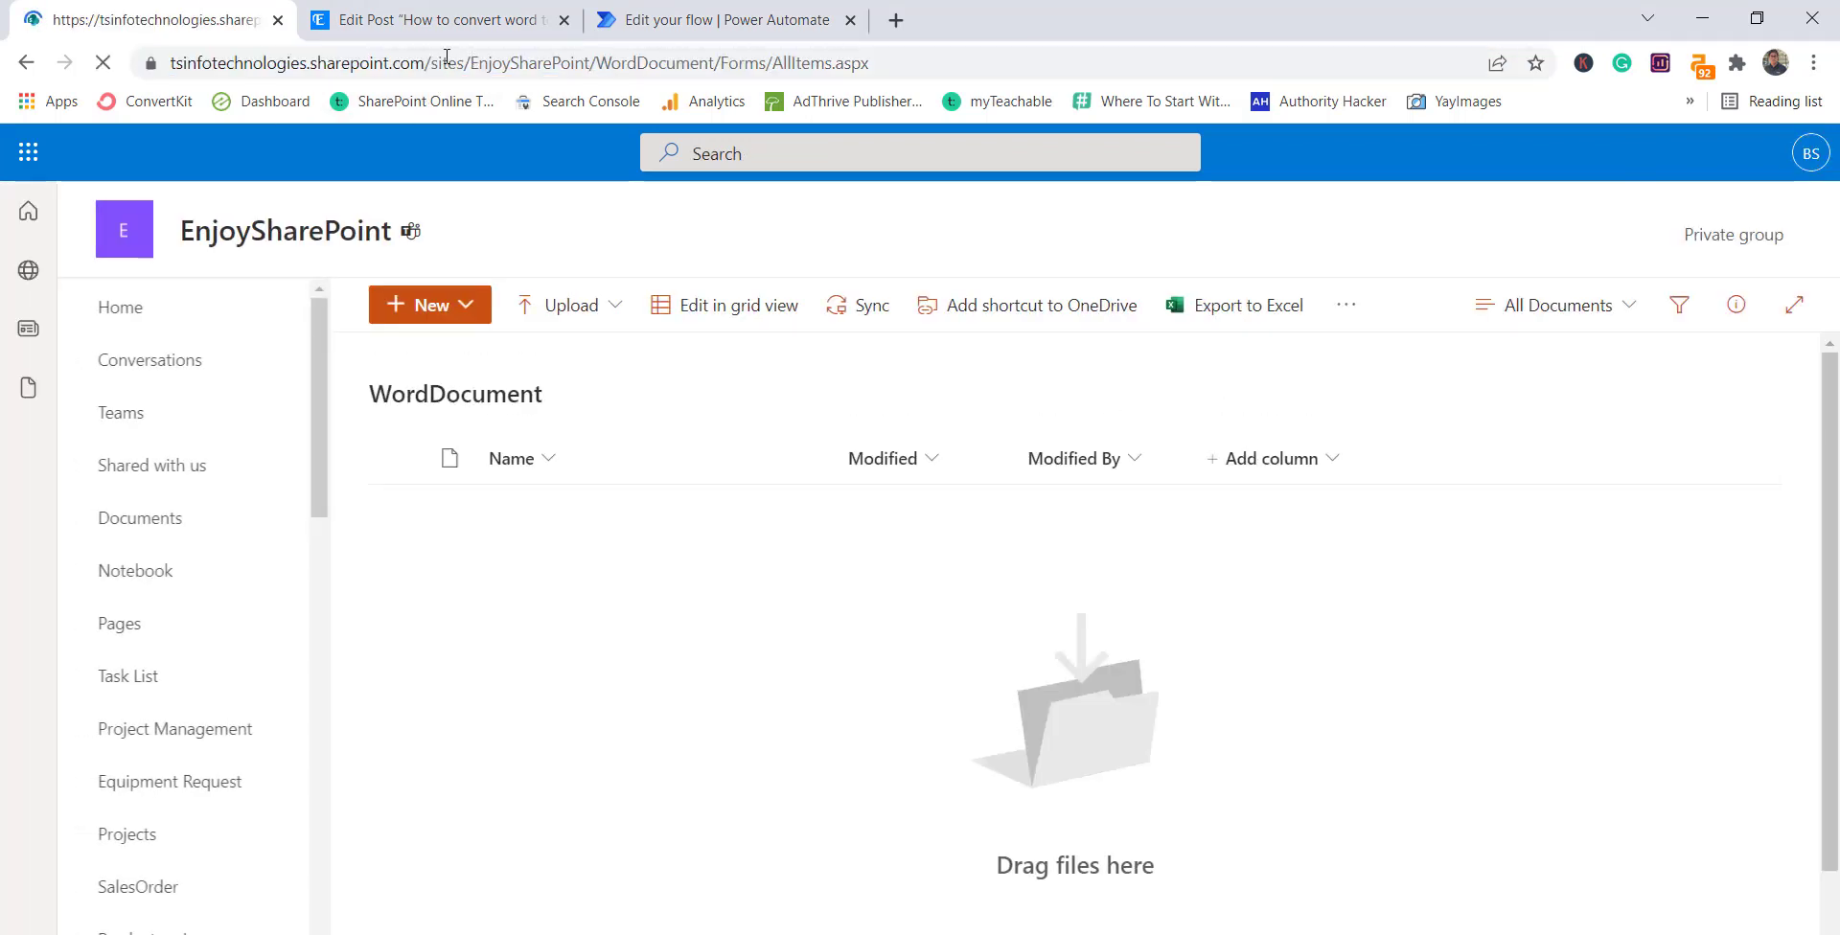
Step: Upload the Word file Test Document1 from the Desktop folder to the WordDocument library
{"action": "left_click", "coordinate": [607, 318]}
{"action": "left_click", "coordinate": [554, 354]}
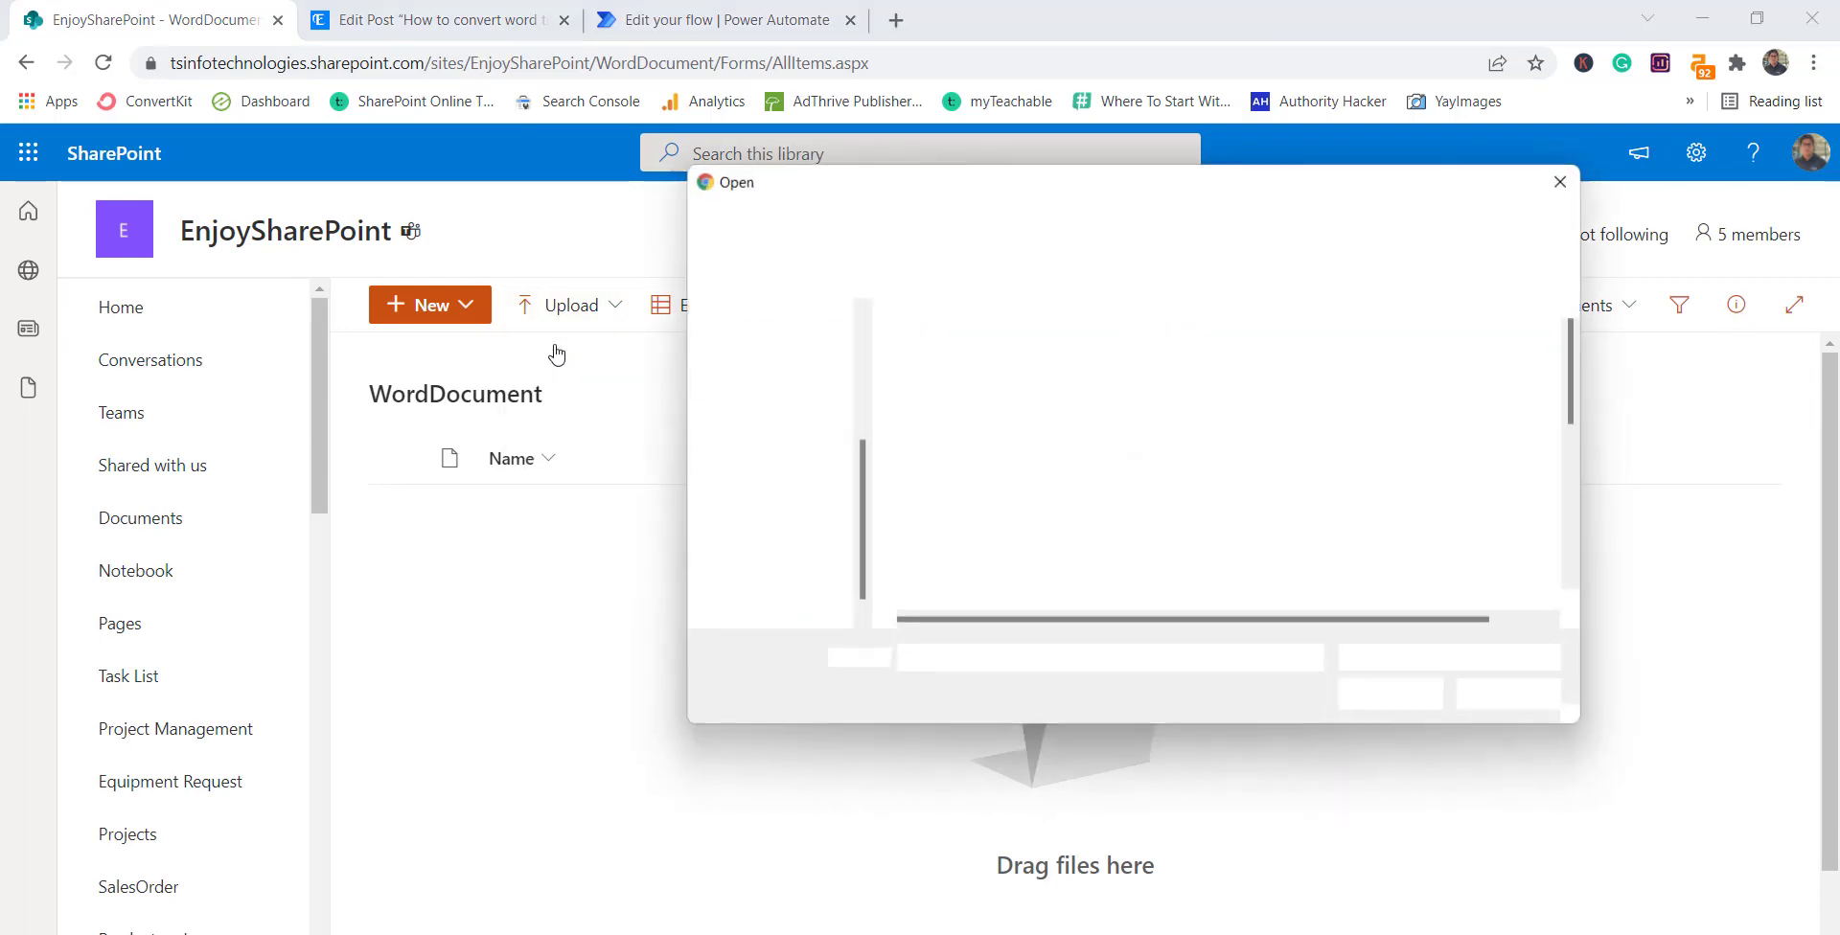
{"action": "left_click", "coordinate": [934, 471]}
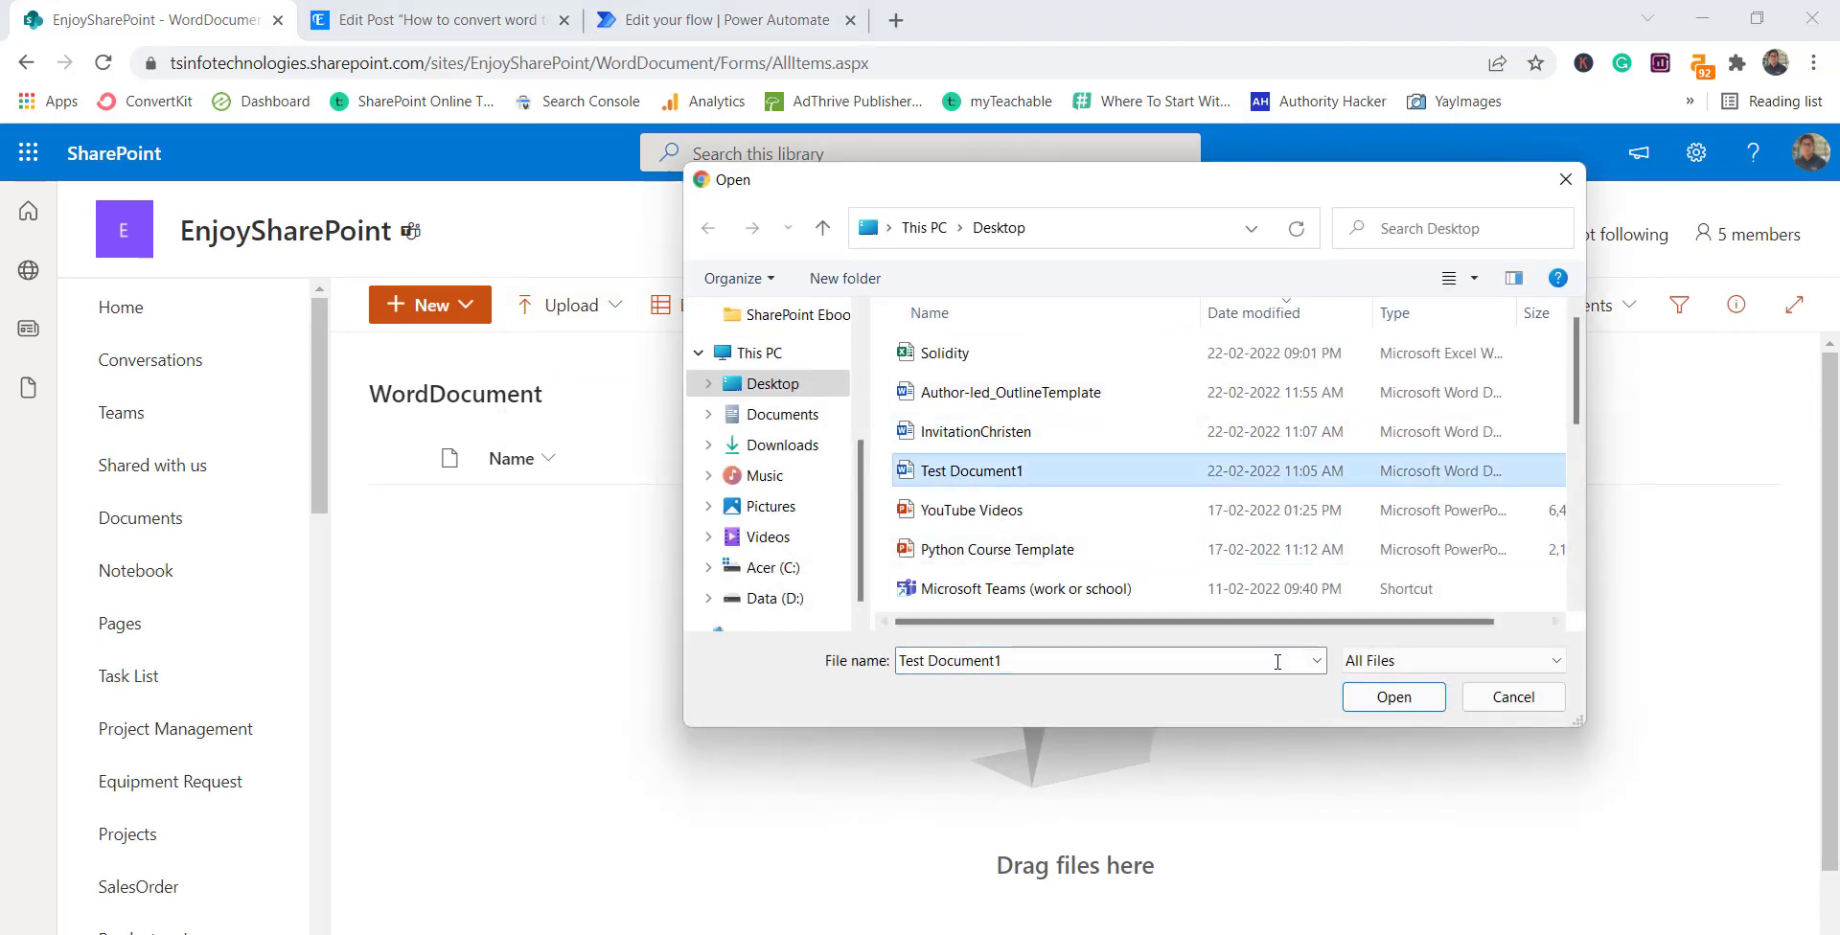
{"action": "left_click", "coordinate": [1393, 698]}
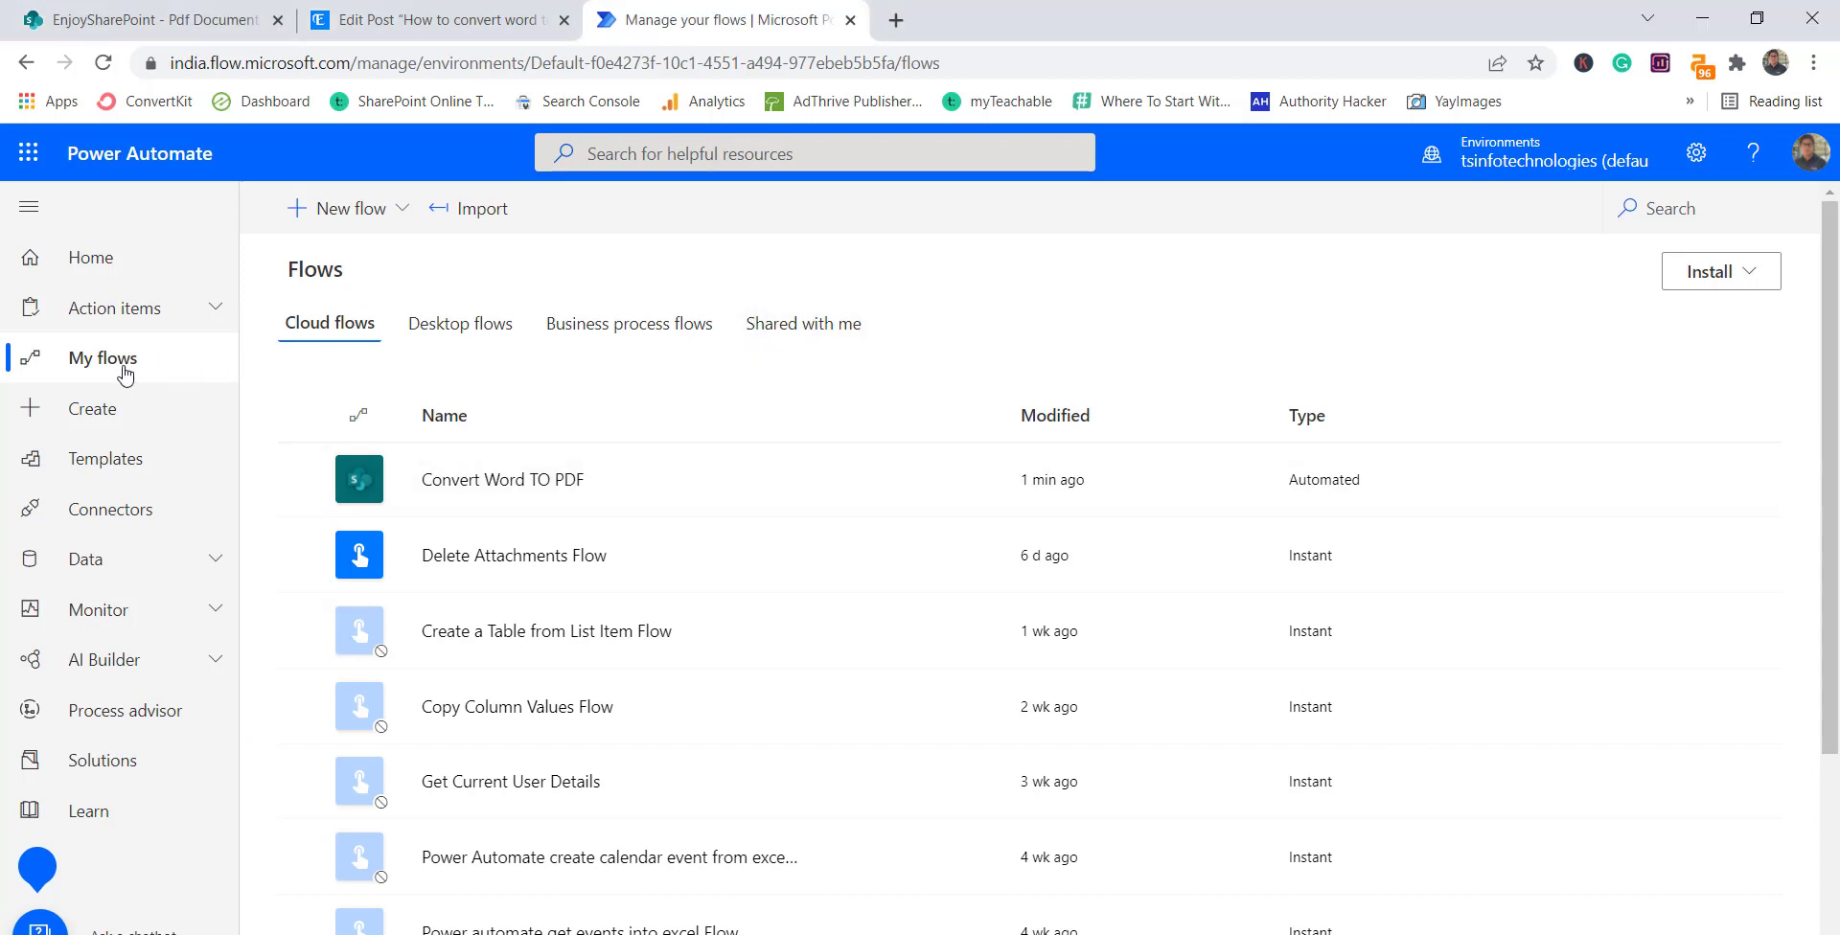
Step: Open the Convert Word TO PDF flow for editing in Power Automate and start a manual test of it
{"action": "left_click", "coordinate": [541, 491]}
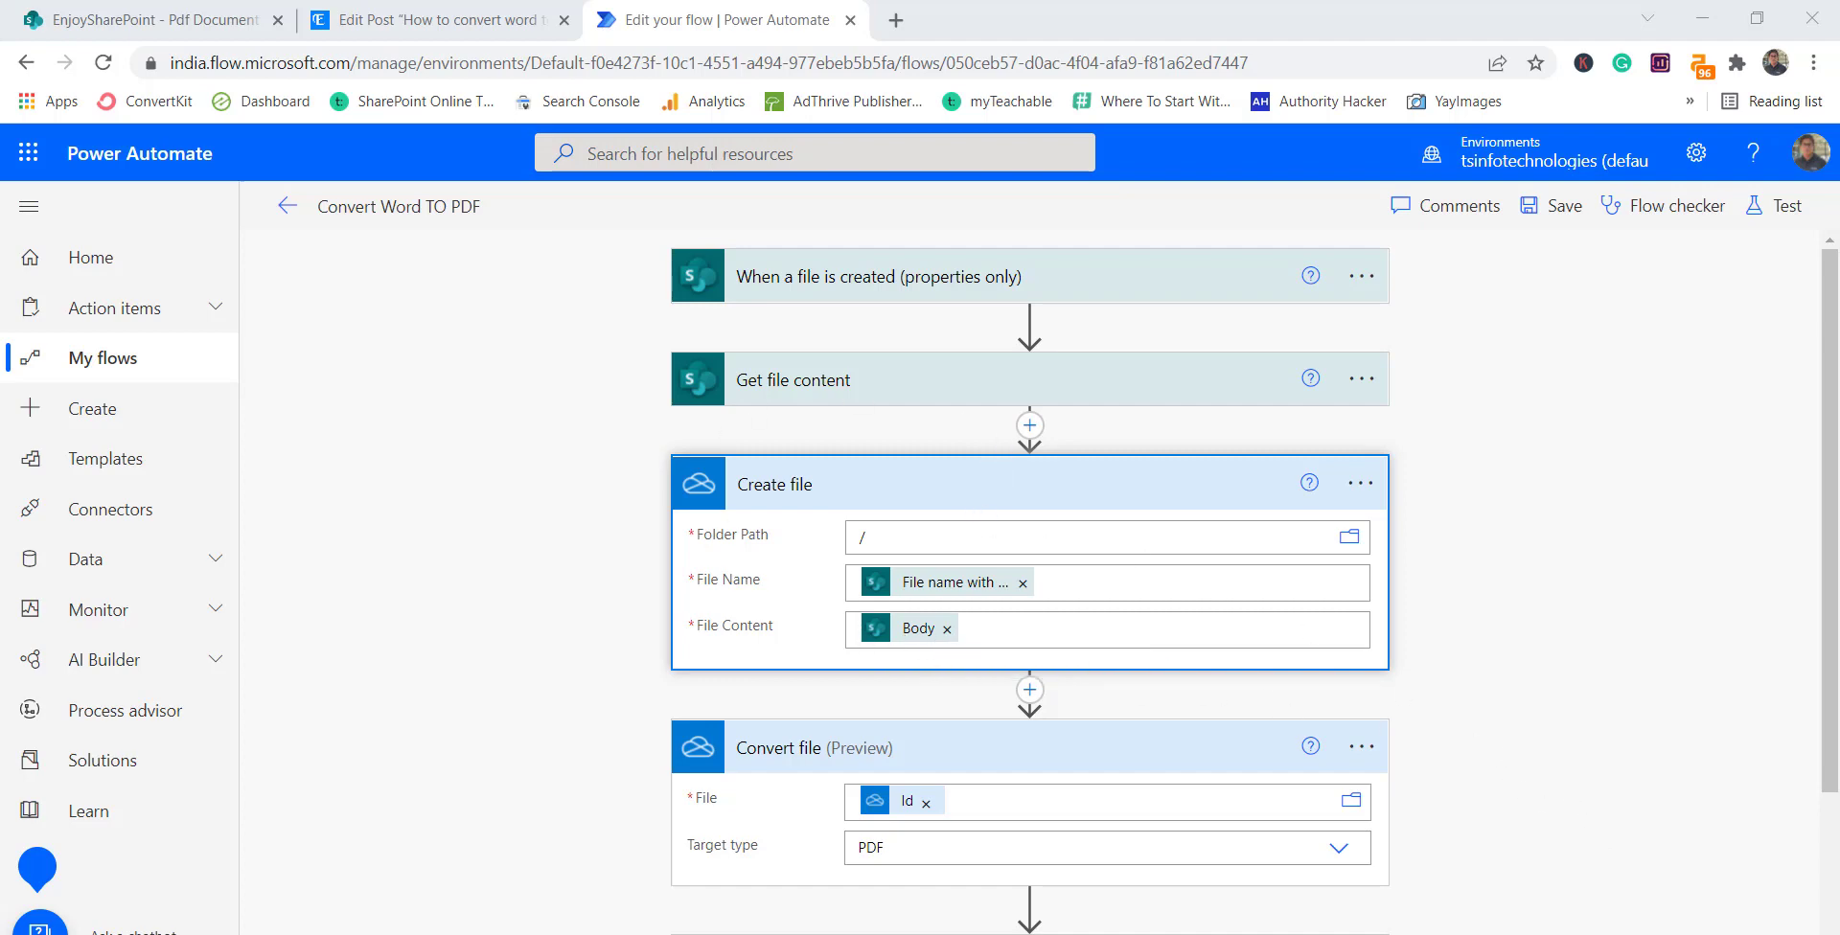
{"action": "scroll", "coordinate": [1093, 698], "scroll_direction": "down", "scroll_amount": 4}
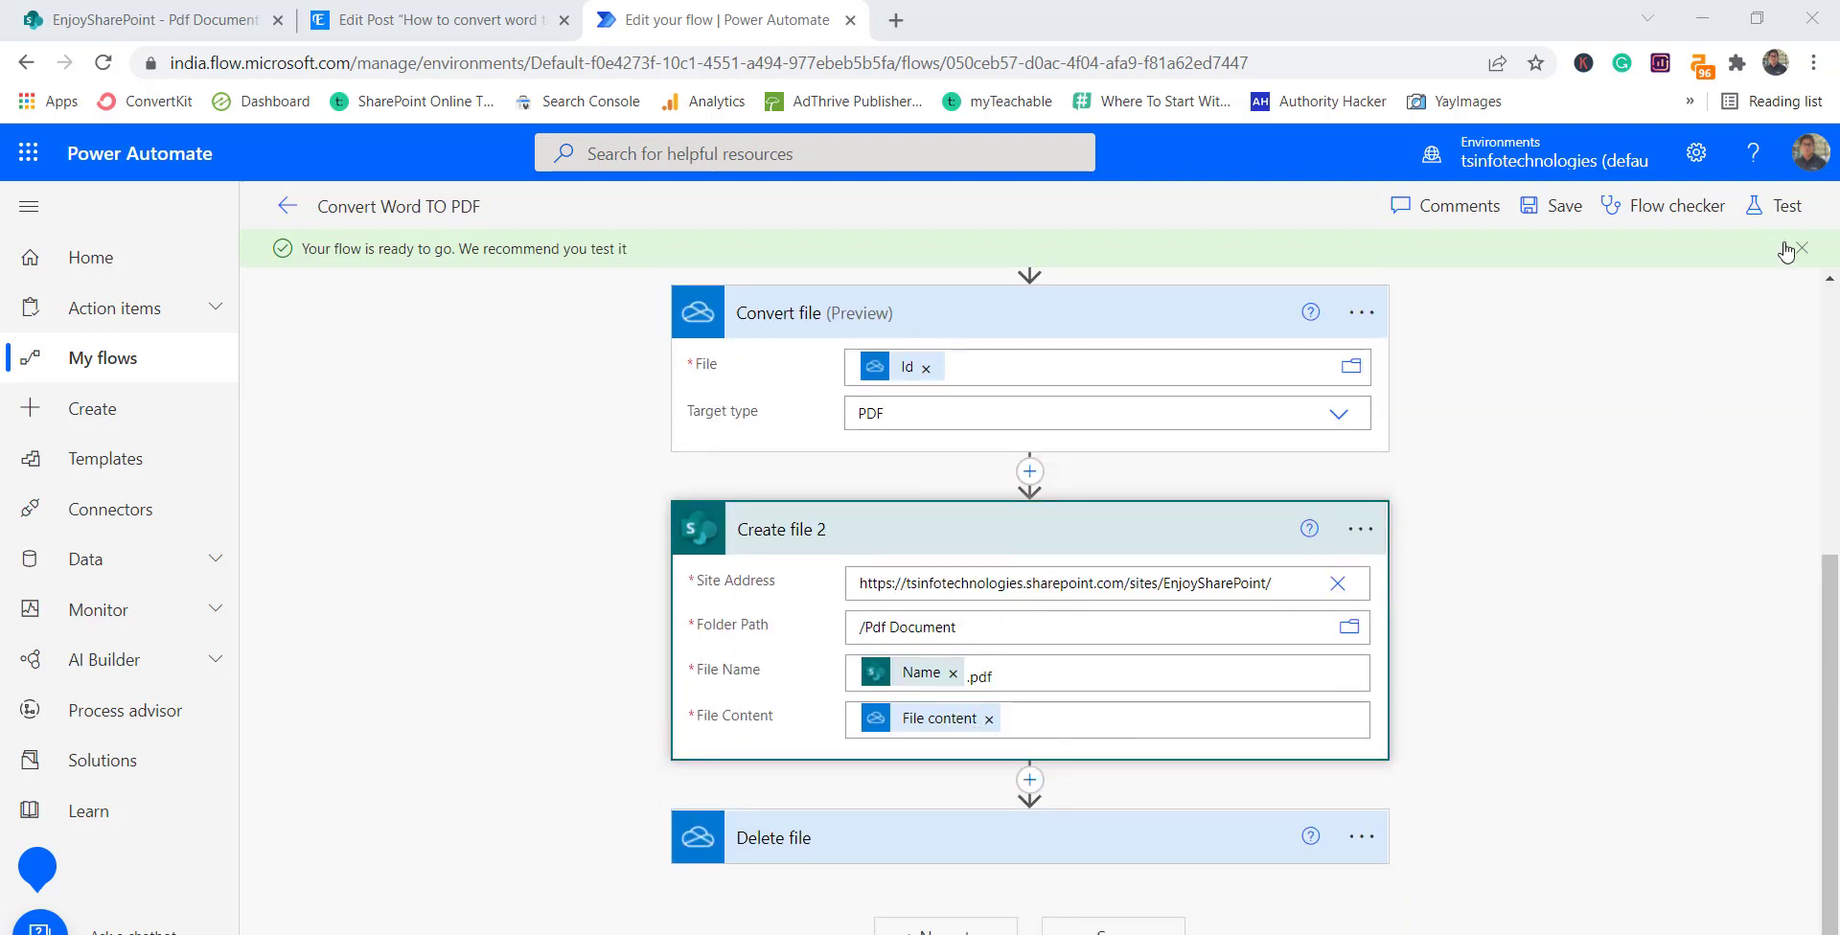
{"action": "left_click", "coordinate": [1782, 206]}
{"action": "left_click", "coordinate": [1504, 280]}
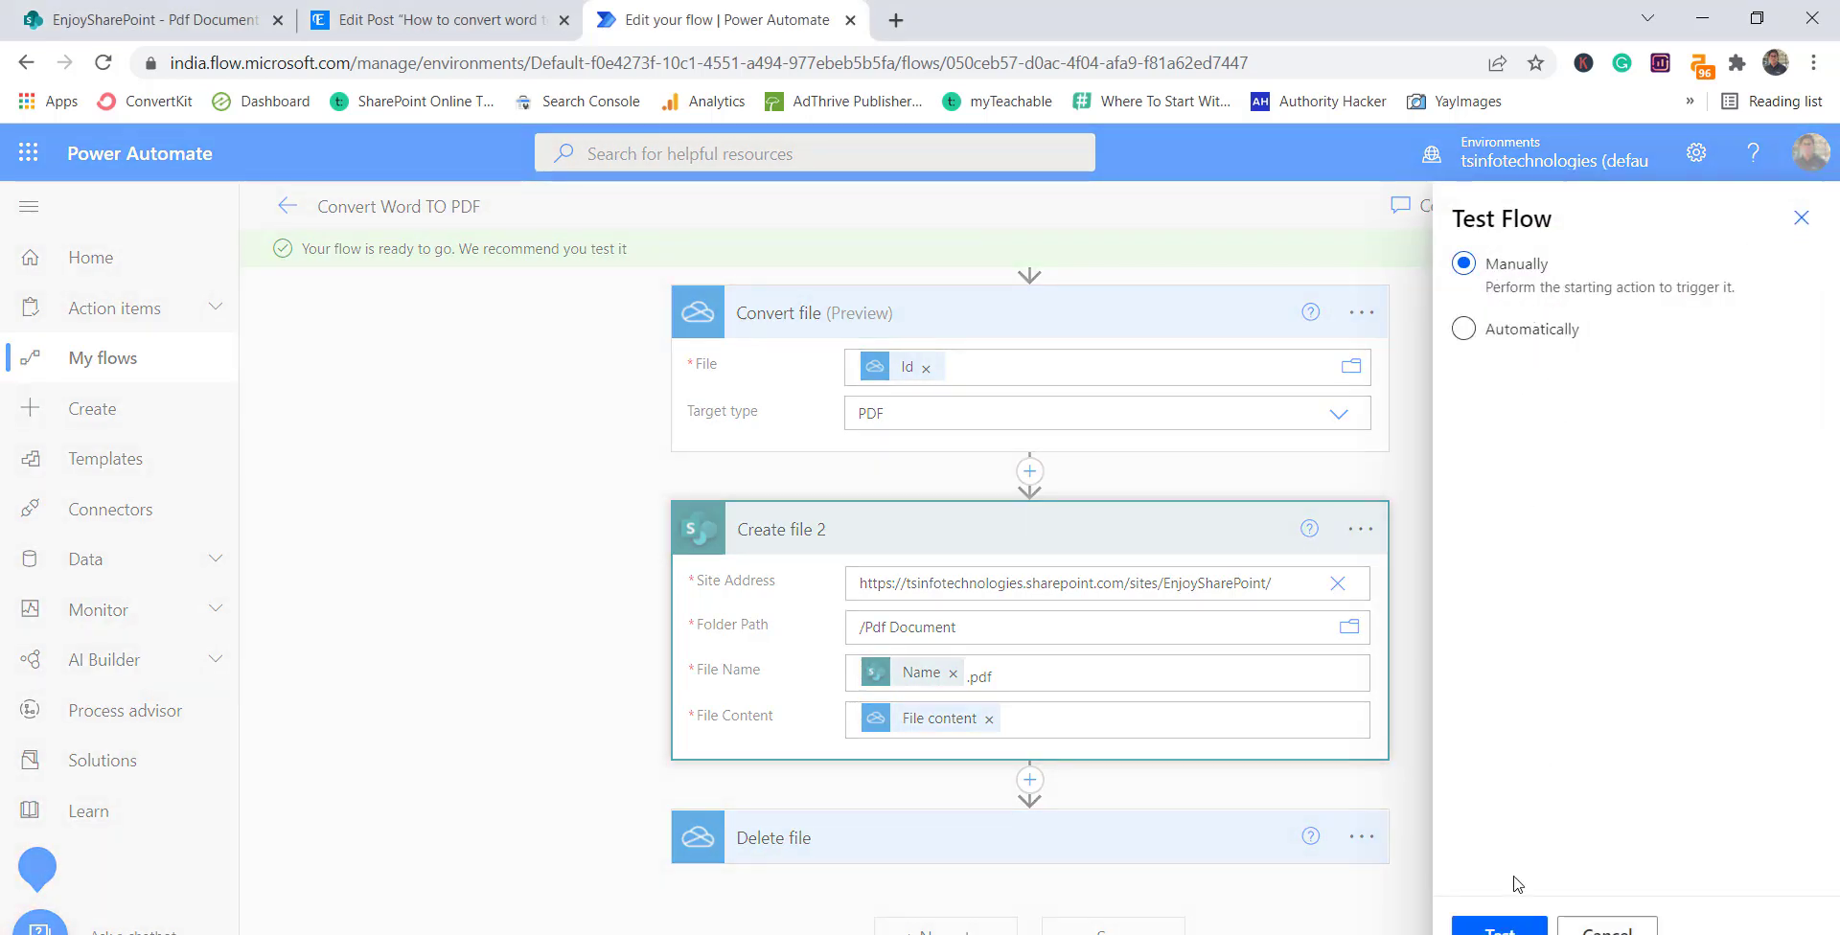
{"action": "left_click", "coordinate": [1504, 925]}
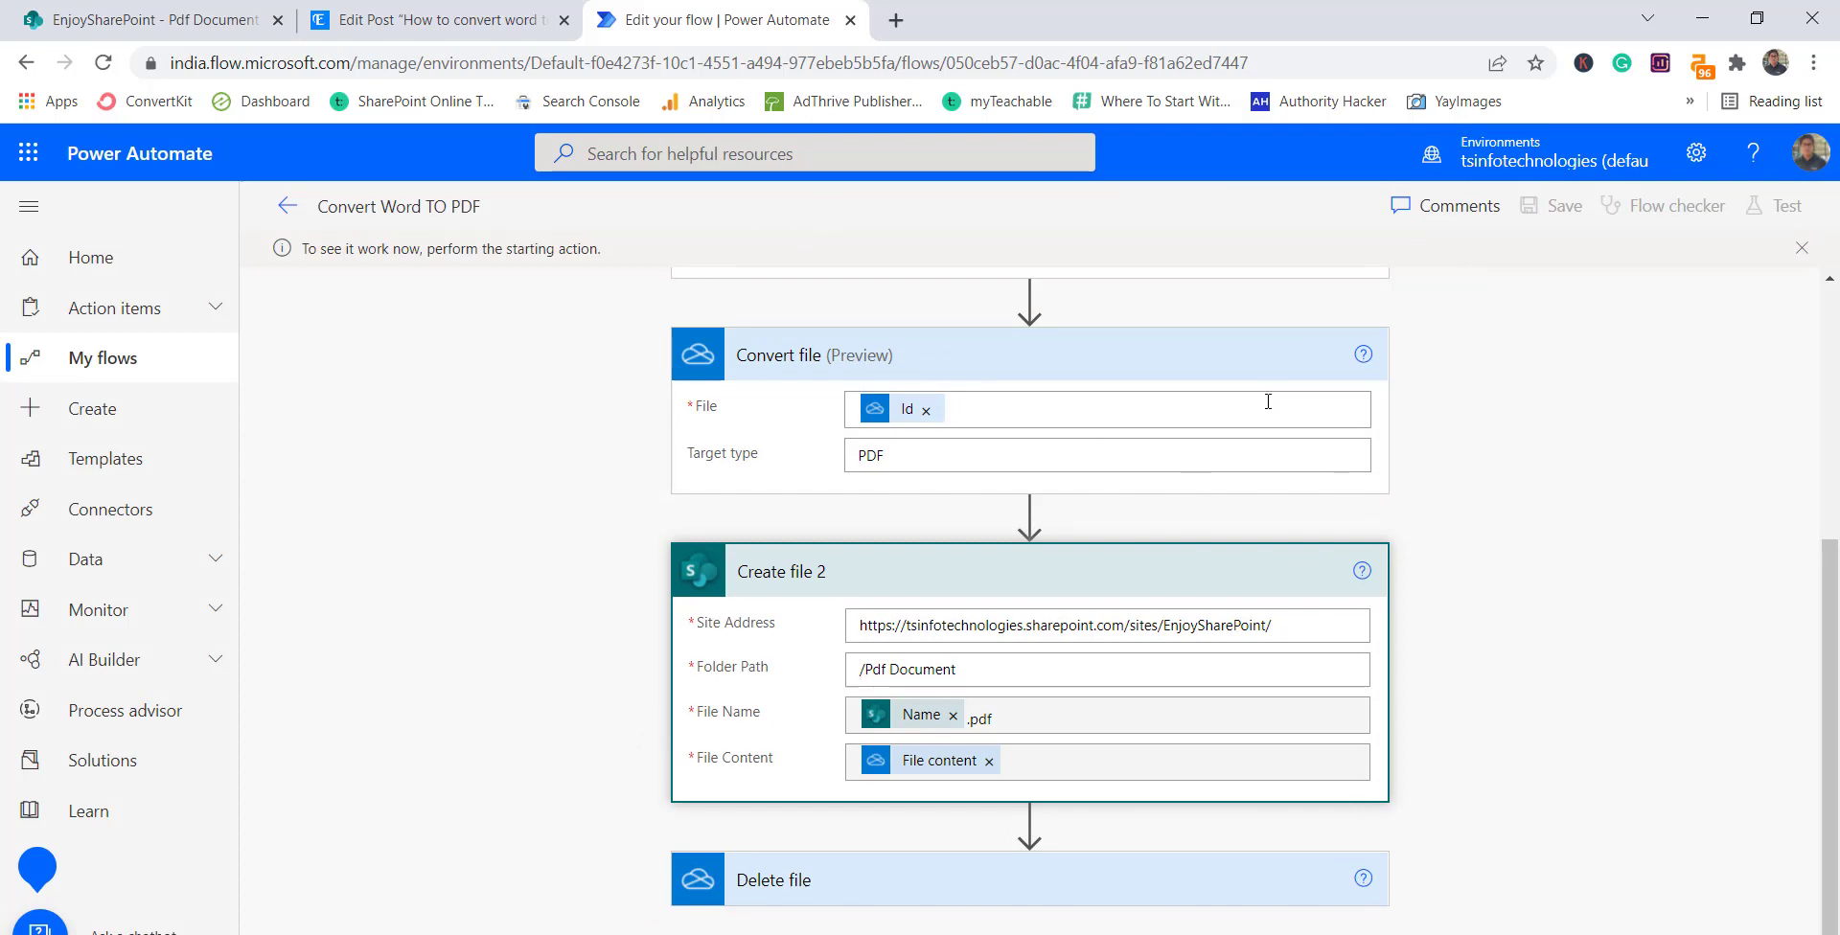
Step: View Test Document1.pdf in SharePoint's Pdf Document library, and return to the flow test in Power Automate
{"action": "left_click", "coordinate": [153, 21]}
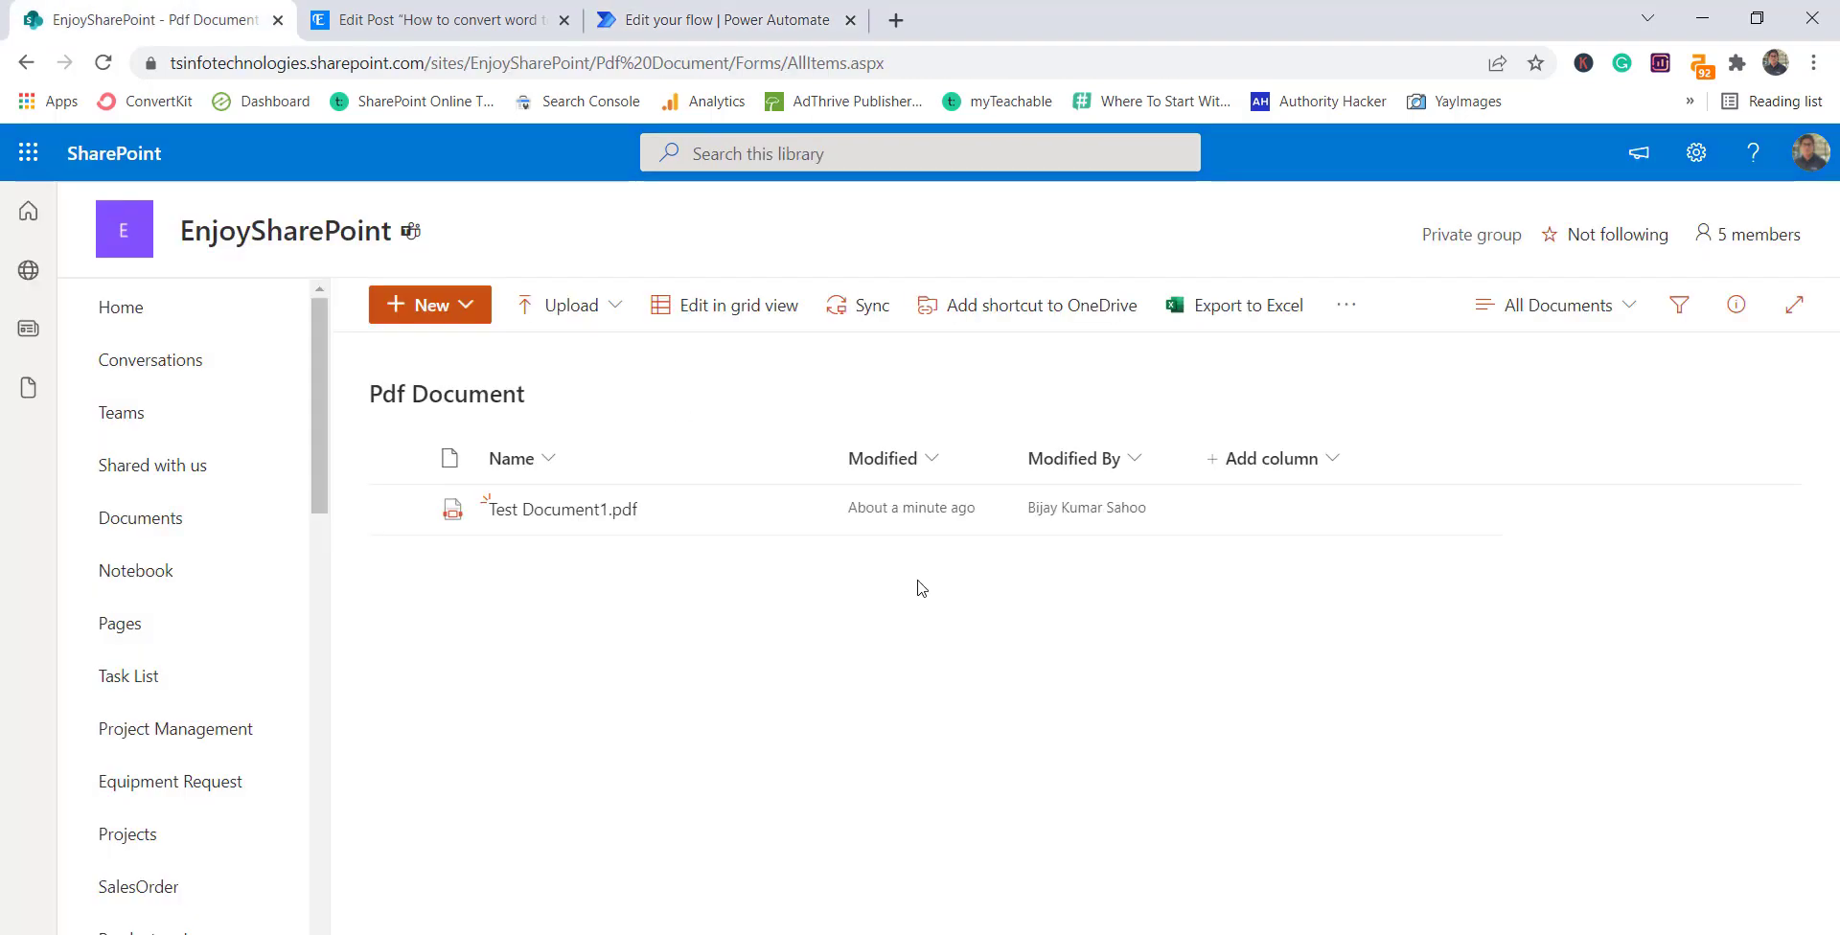
{"action": "left_click", "coordinate": [586, 510]}
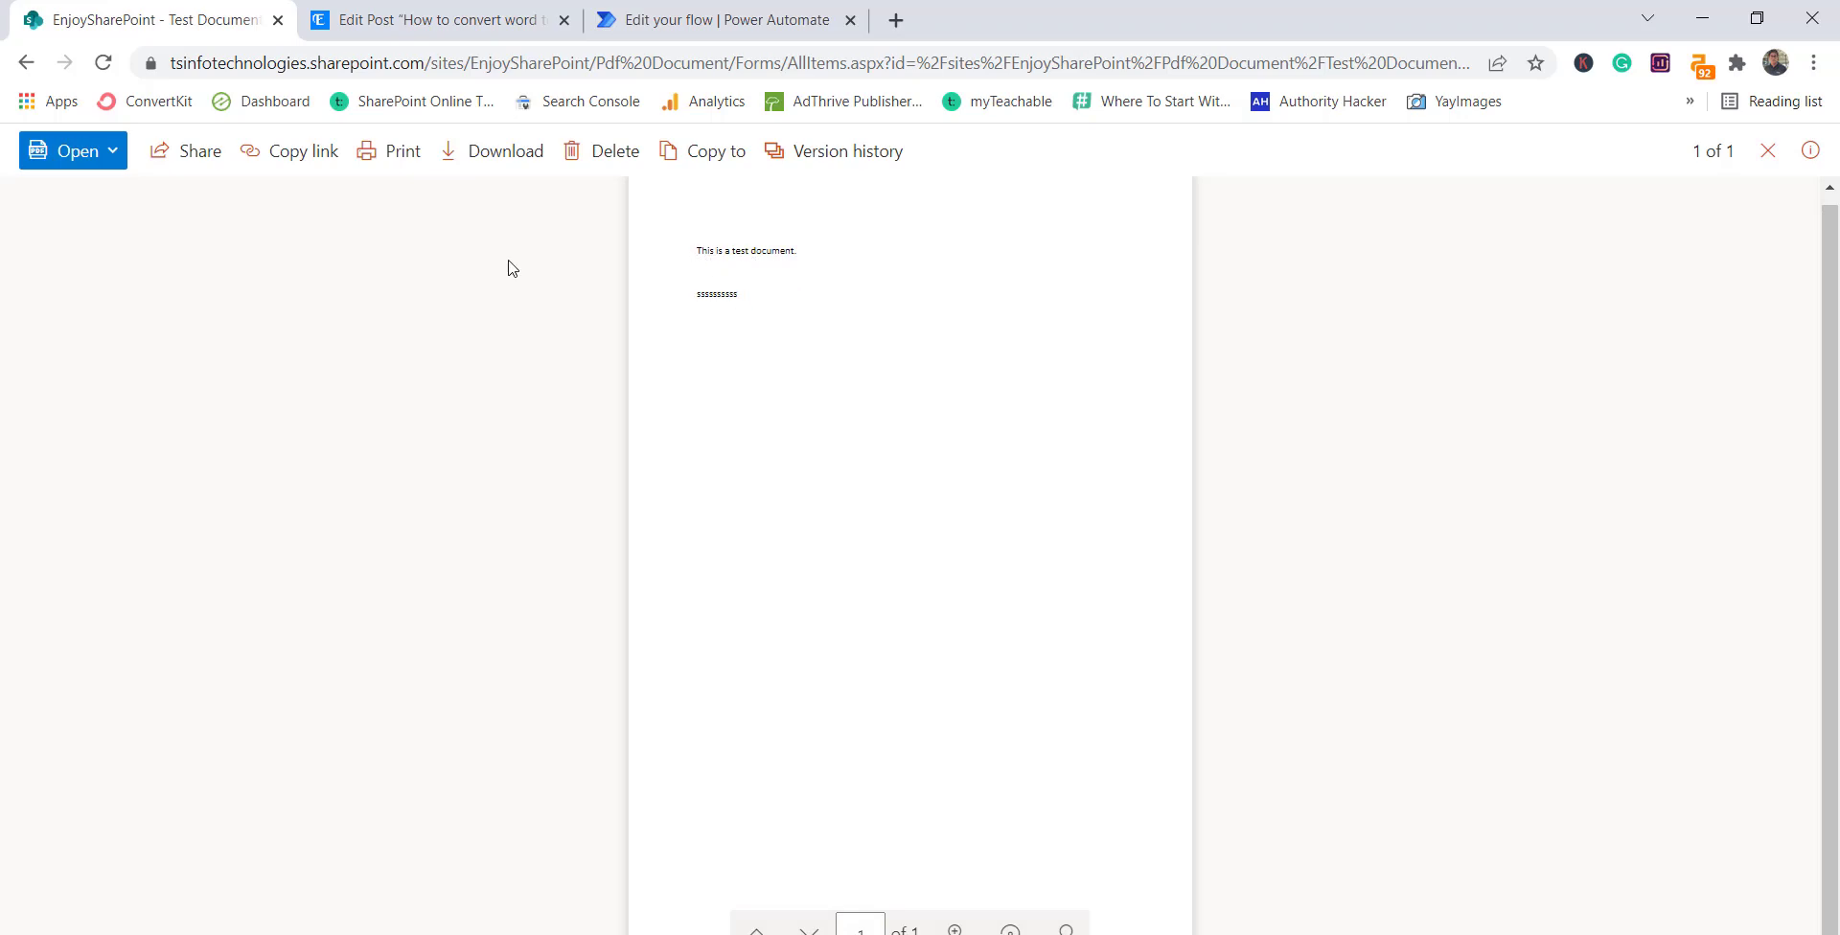
{"action": "left_click", "coordinate": [27, 64]}
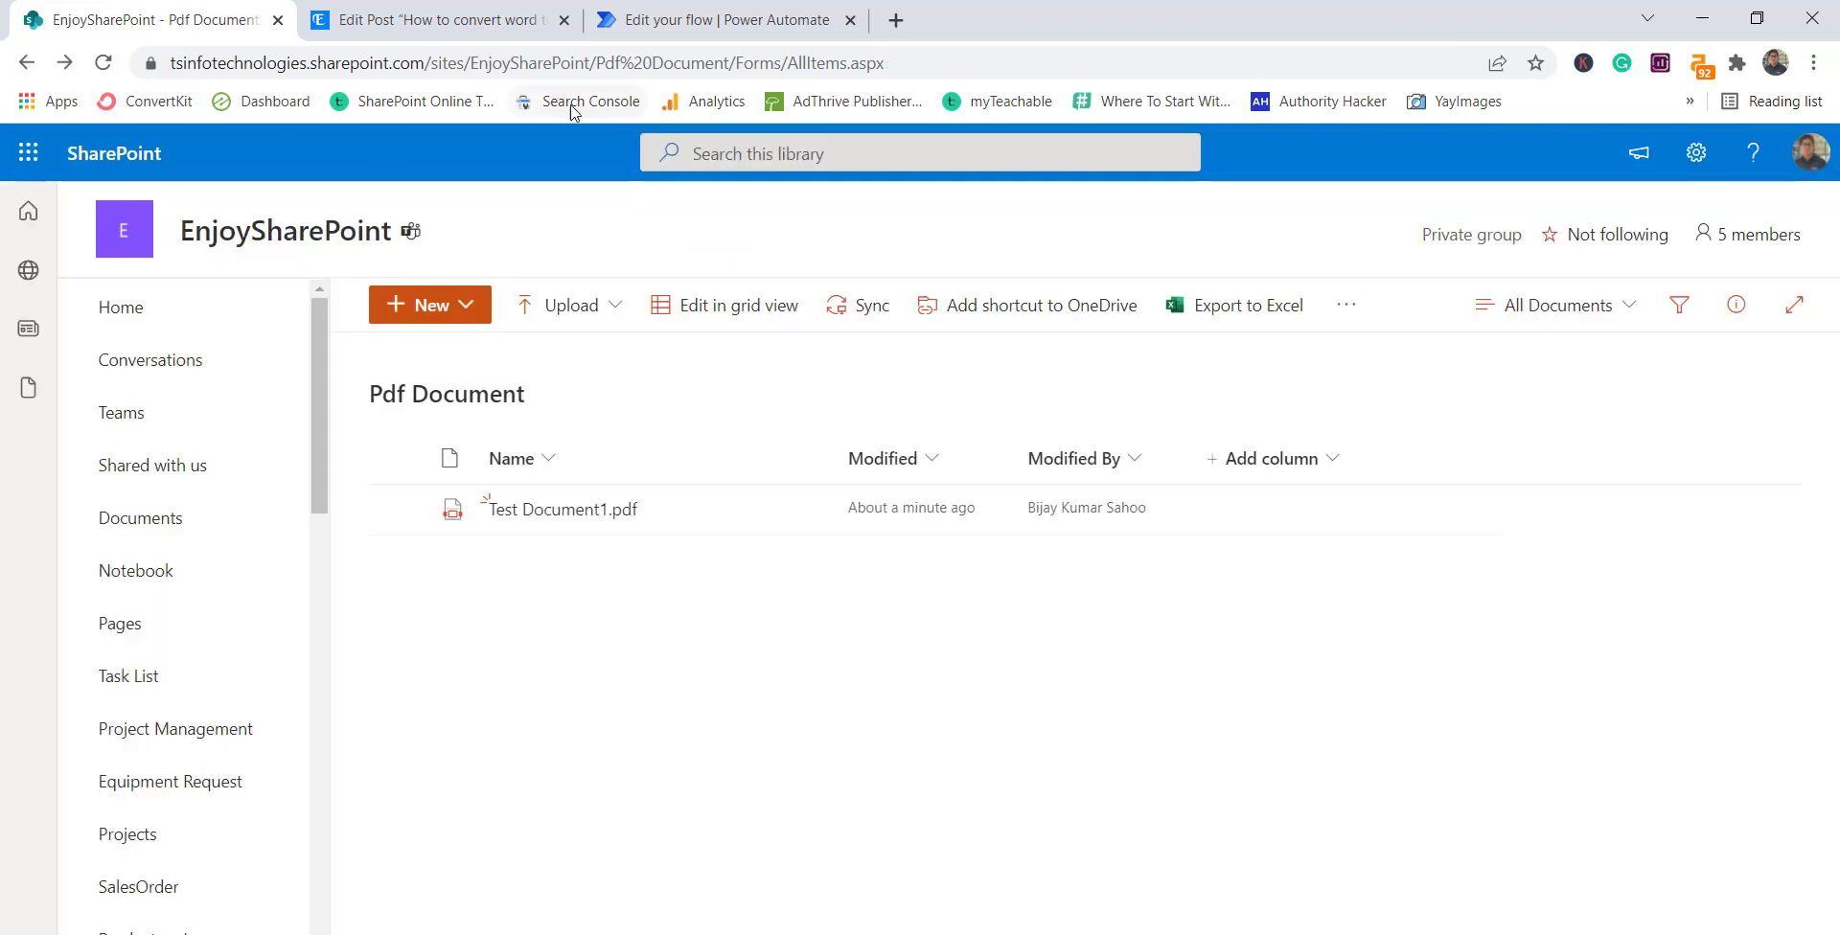
{"action": "left_click", "coordinate": [551, 23]}
{"action": "left_click", "coordinate": [589, 27]}
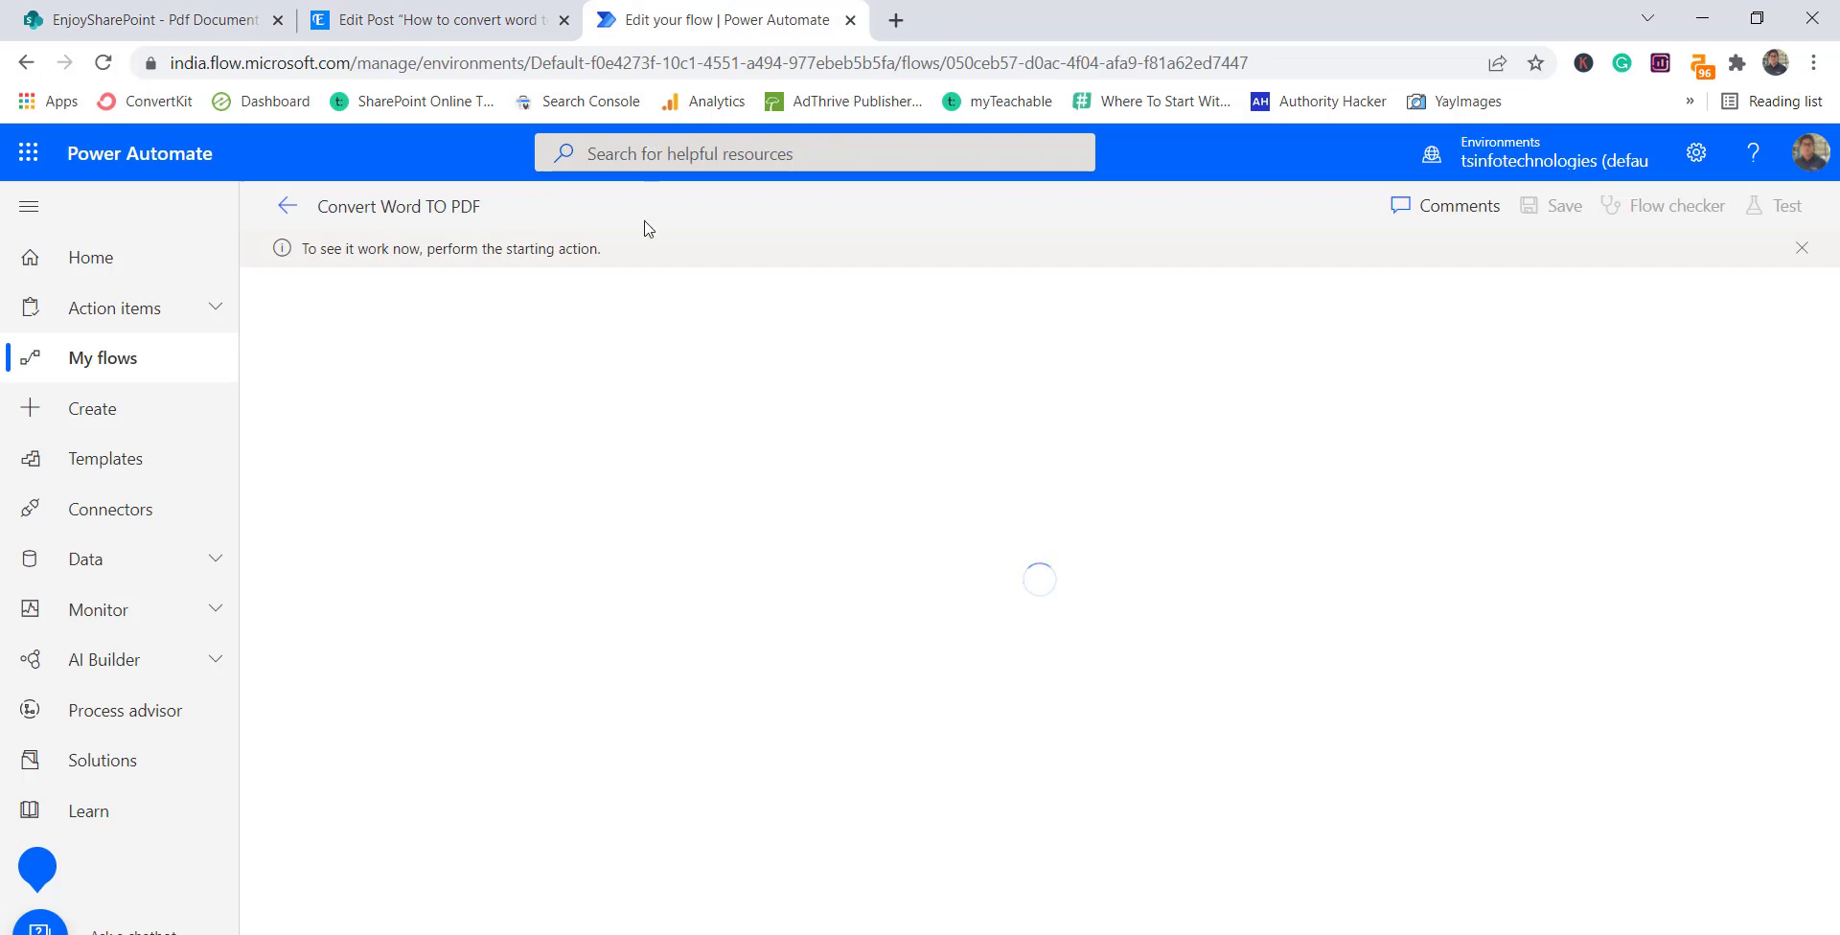
Step: Switch to SharePoint, check the WordDocument library for the source file, and open Test Document1.pdf from the Pdf Document library
{"action": "left_click", "coordinate": [231, 12]}
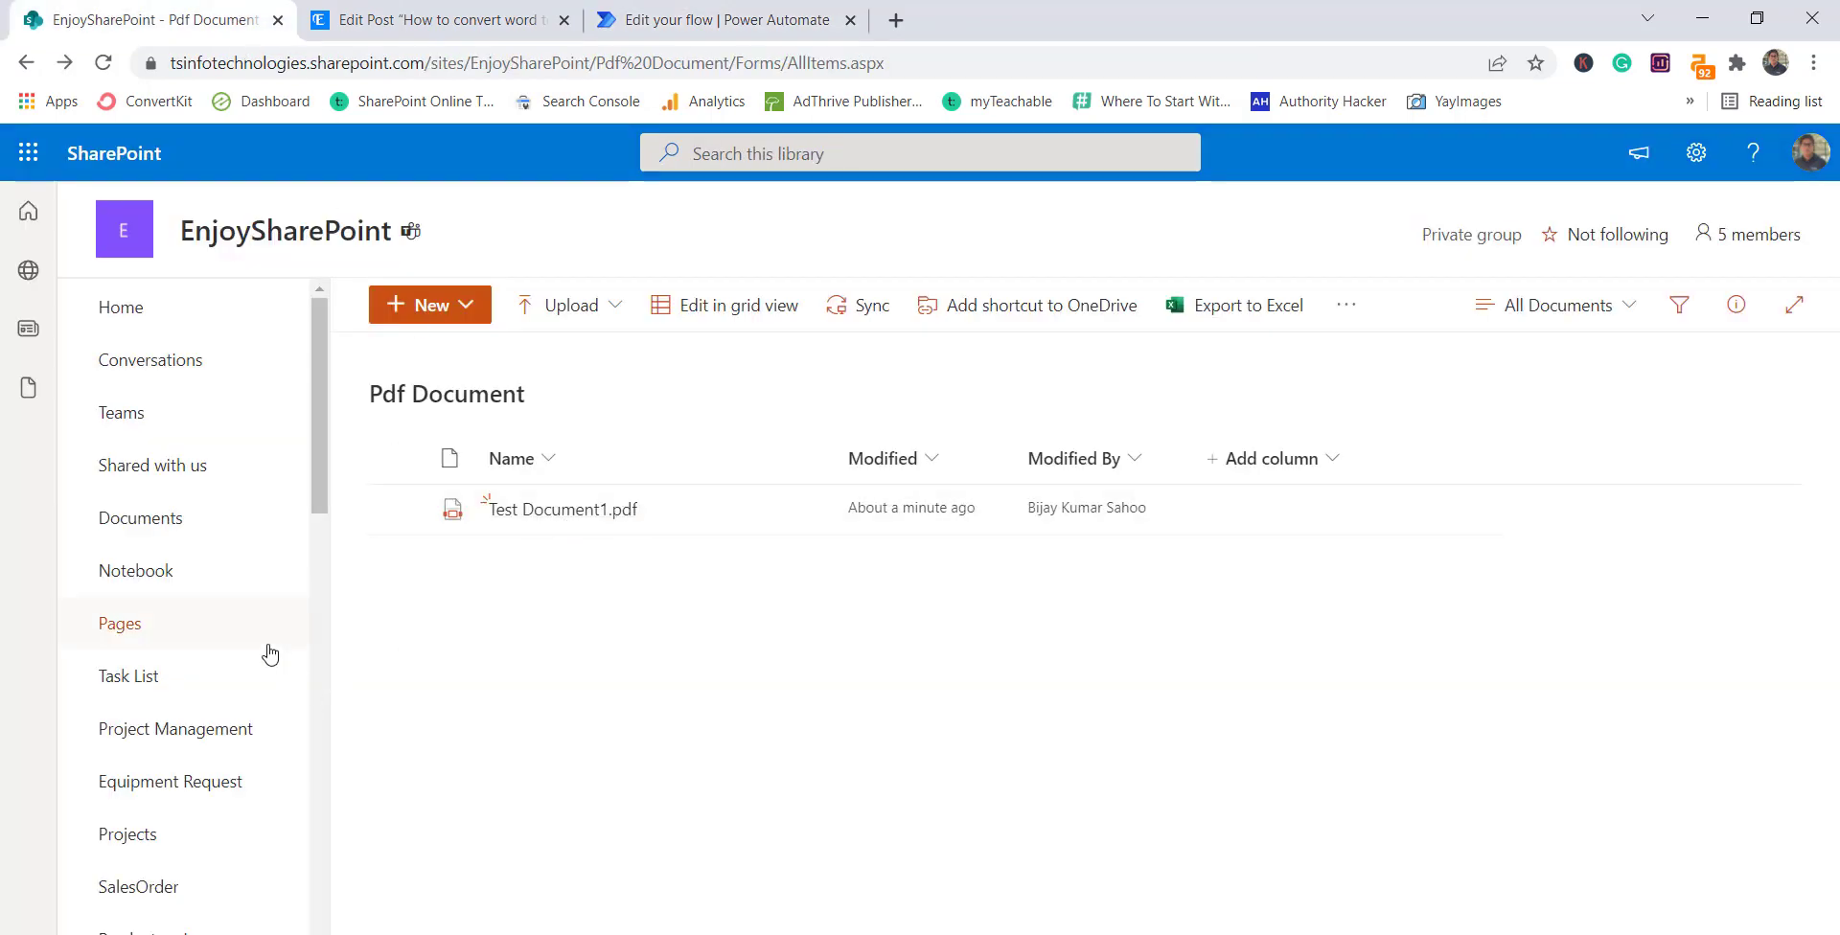
{"action": "scroll", "coordinate": [270, 655], "scroll_direction": "down", "scroll_amount": 5}
{"action": "scroll", "coordinate": [267, 686], "scroll_direction": "down", "scroll_amount": 4}
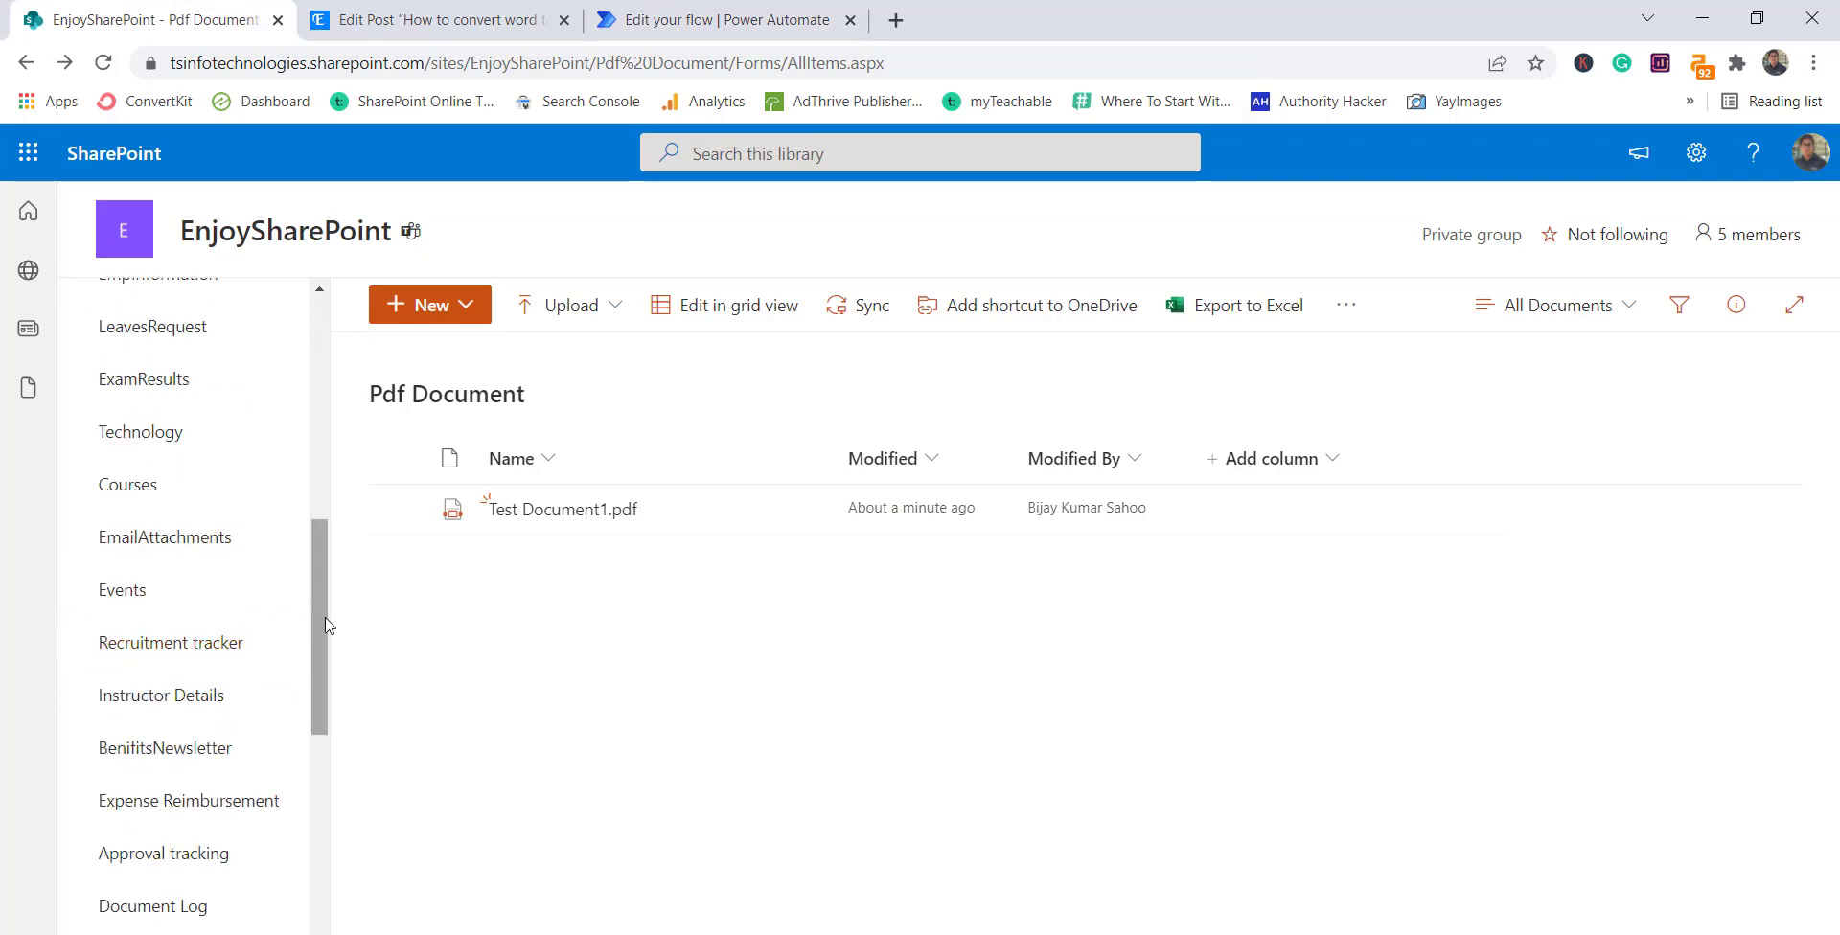
{"action": "scroll", "coordinate": [181, 710], "scroll_direction": "up", "scroll_amount": 6}
{"action": "scroll", "coordinate": [182, 709], "scroll_direction": "down", "scroll_amount": 10}
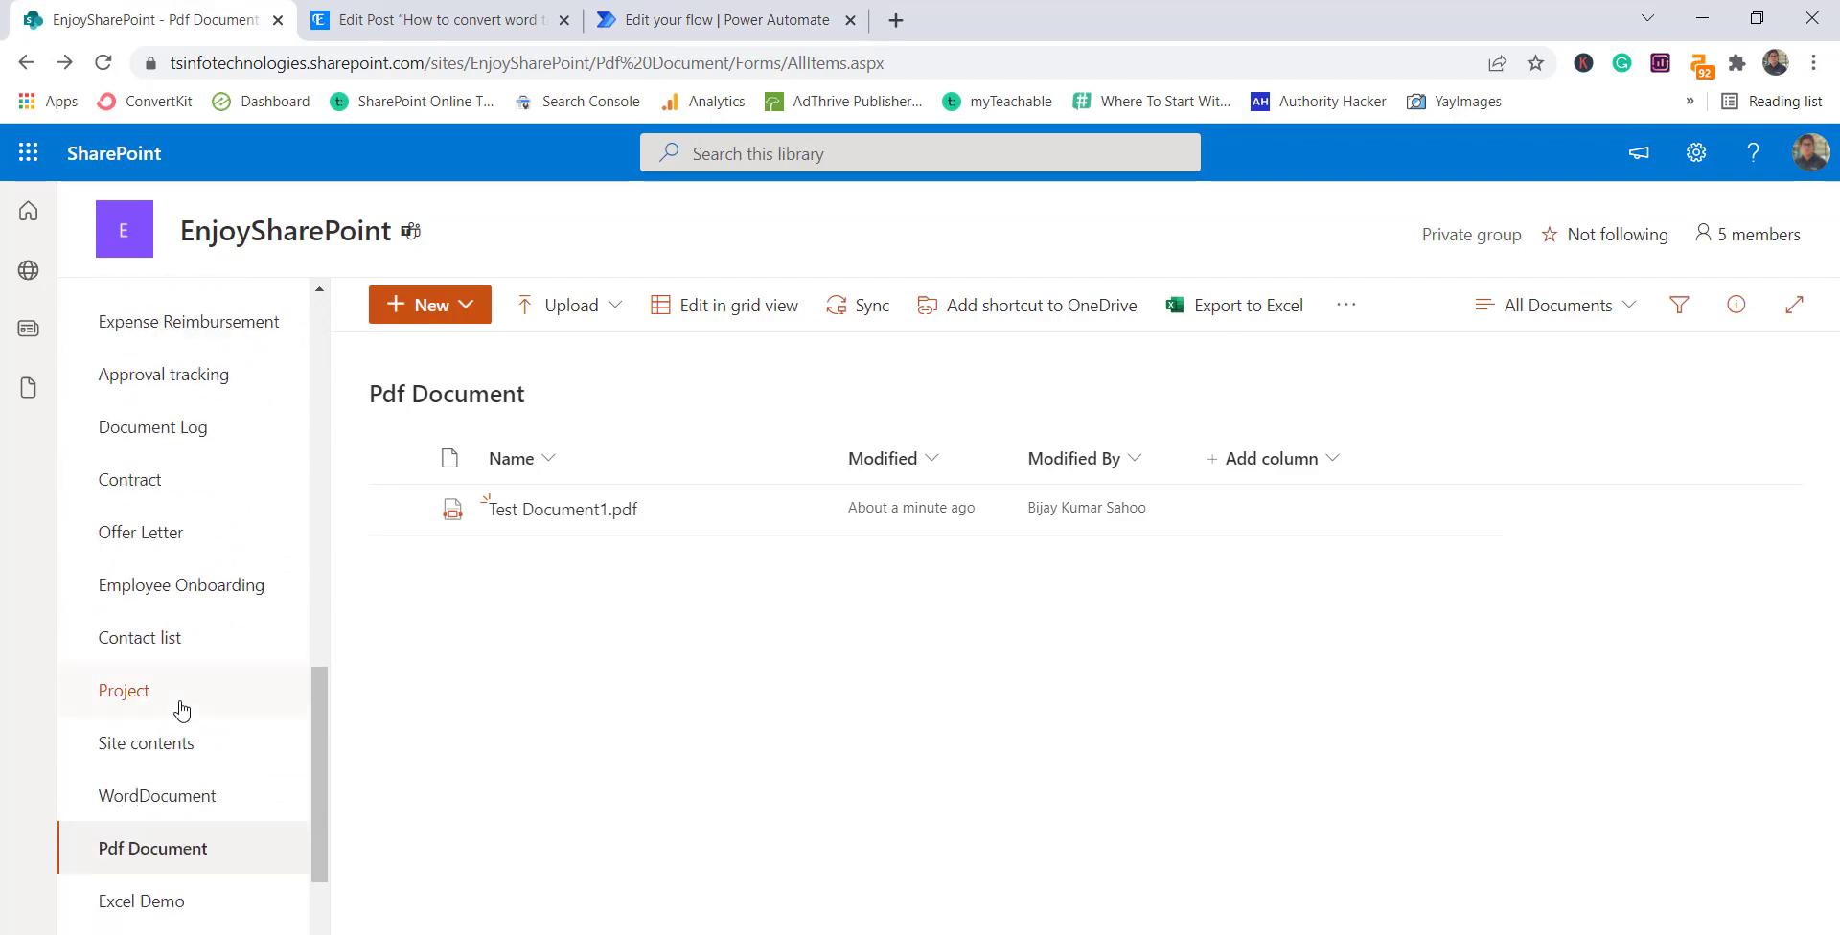
{"action": "left_click", "coordinate": [165, 795]}
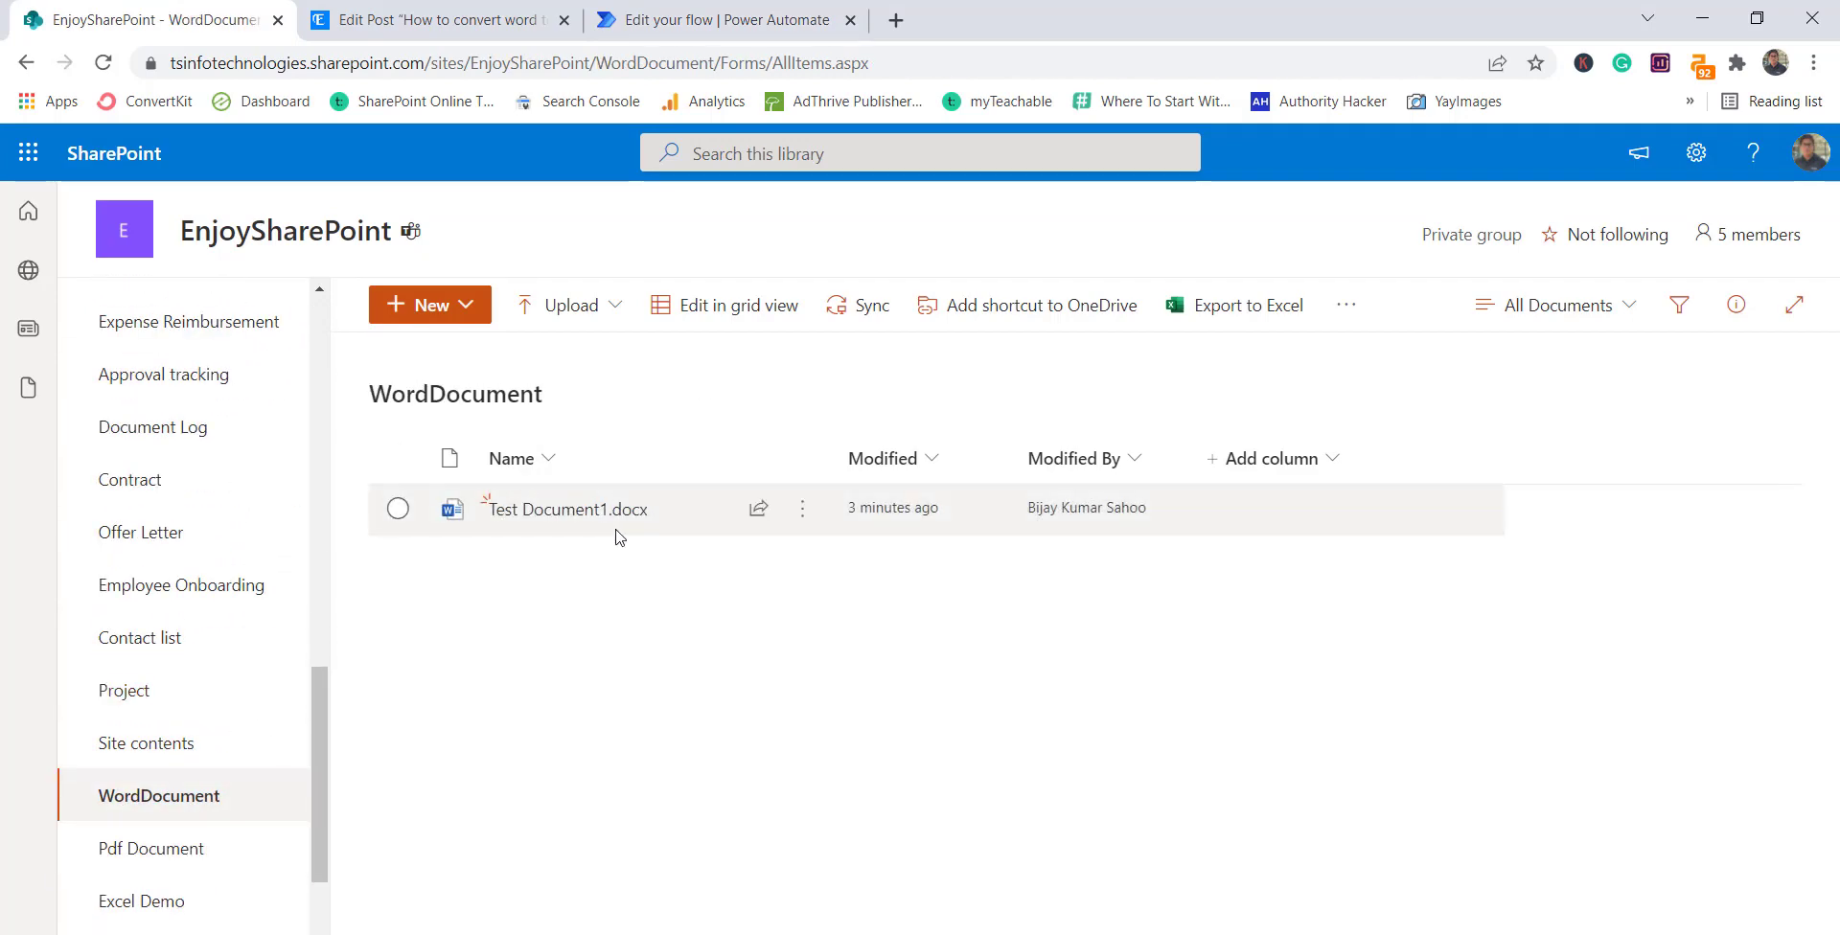
{"action": "left_click", "coordinate": [191, 845]}
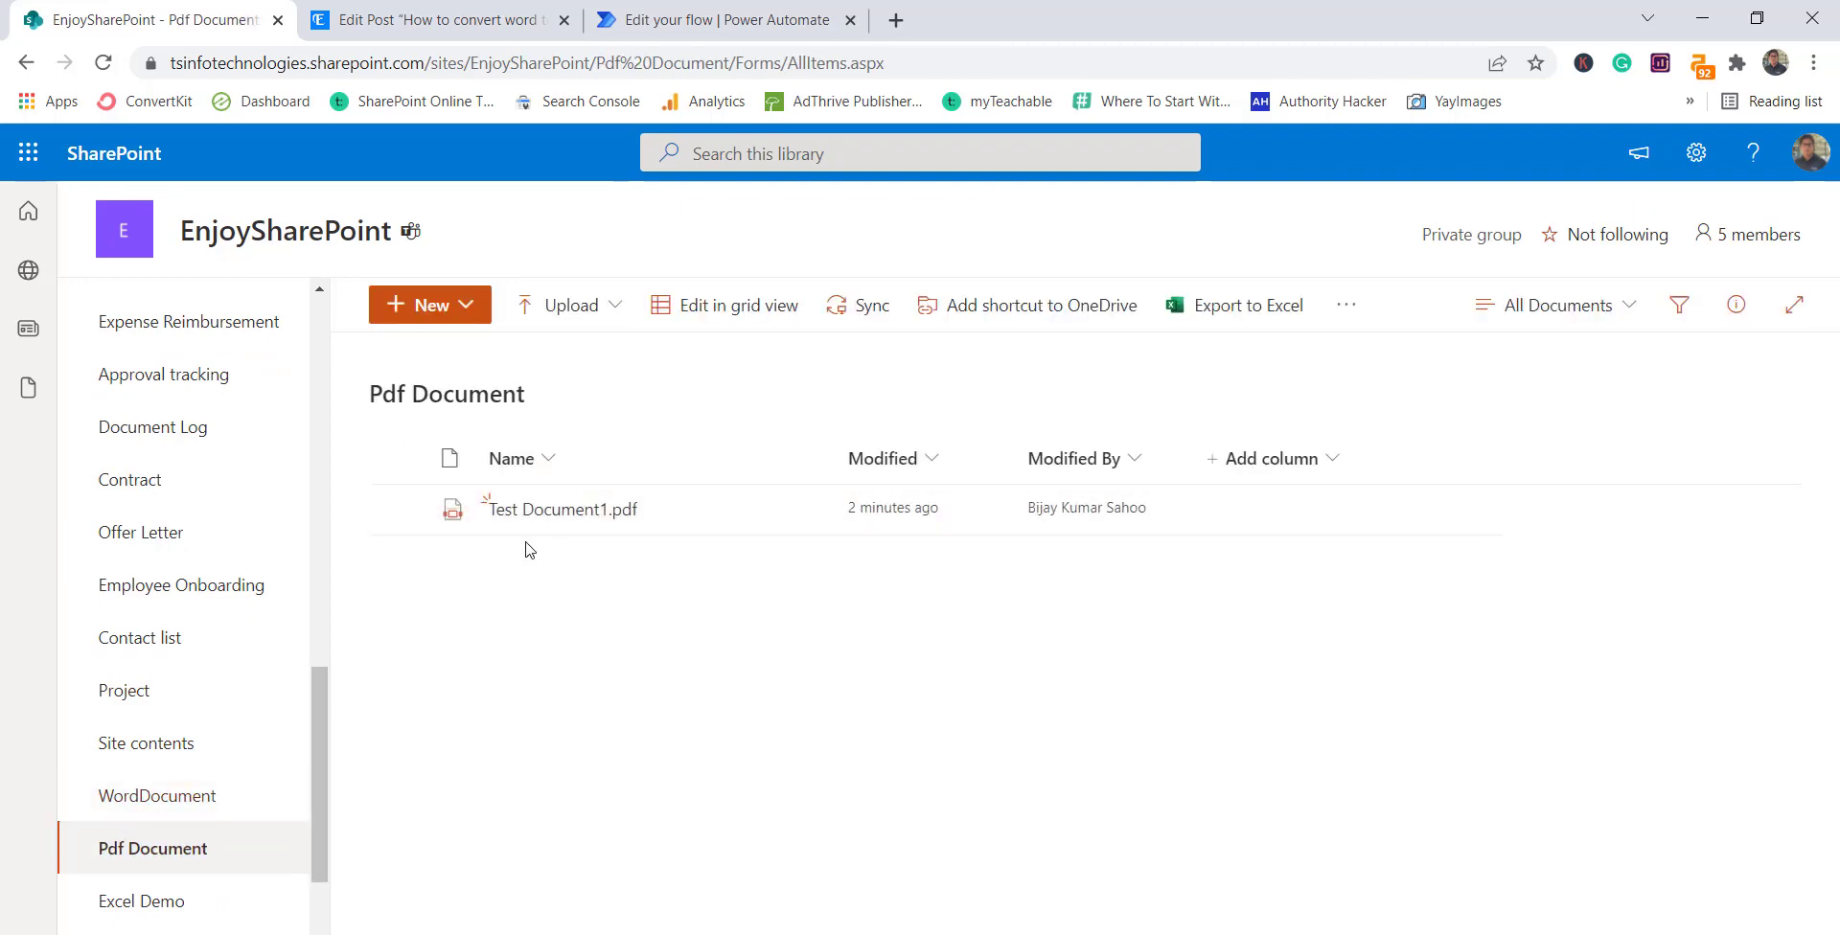
{"action": "left_click", "coordinate": [590, 510]}
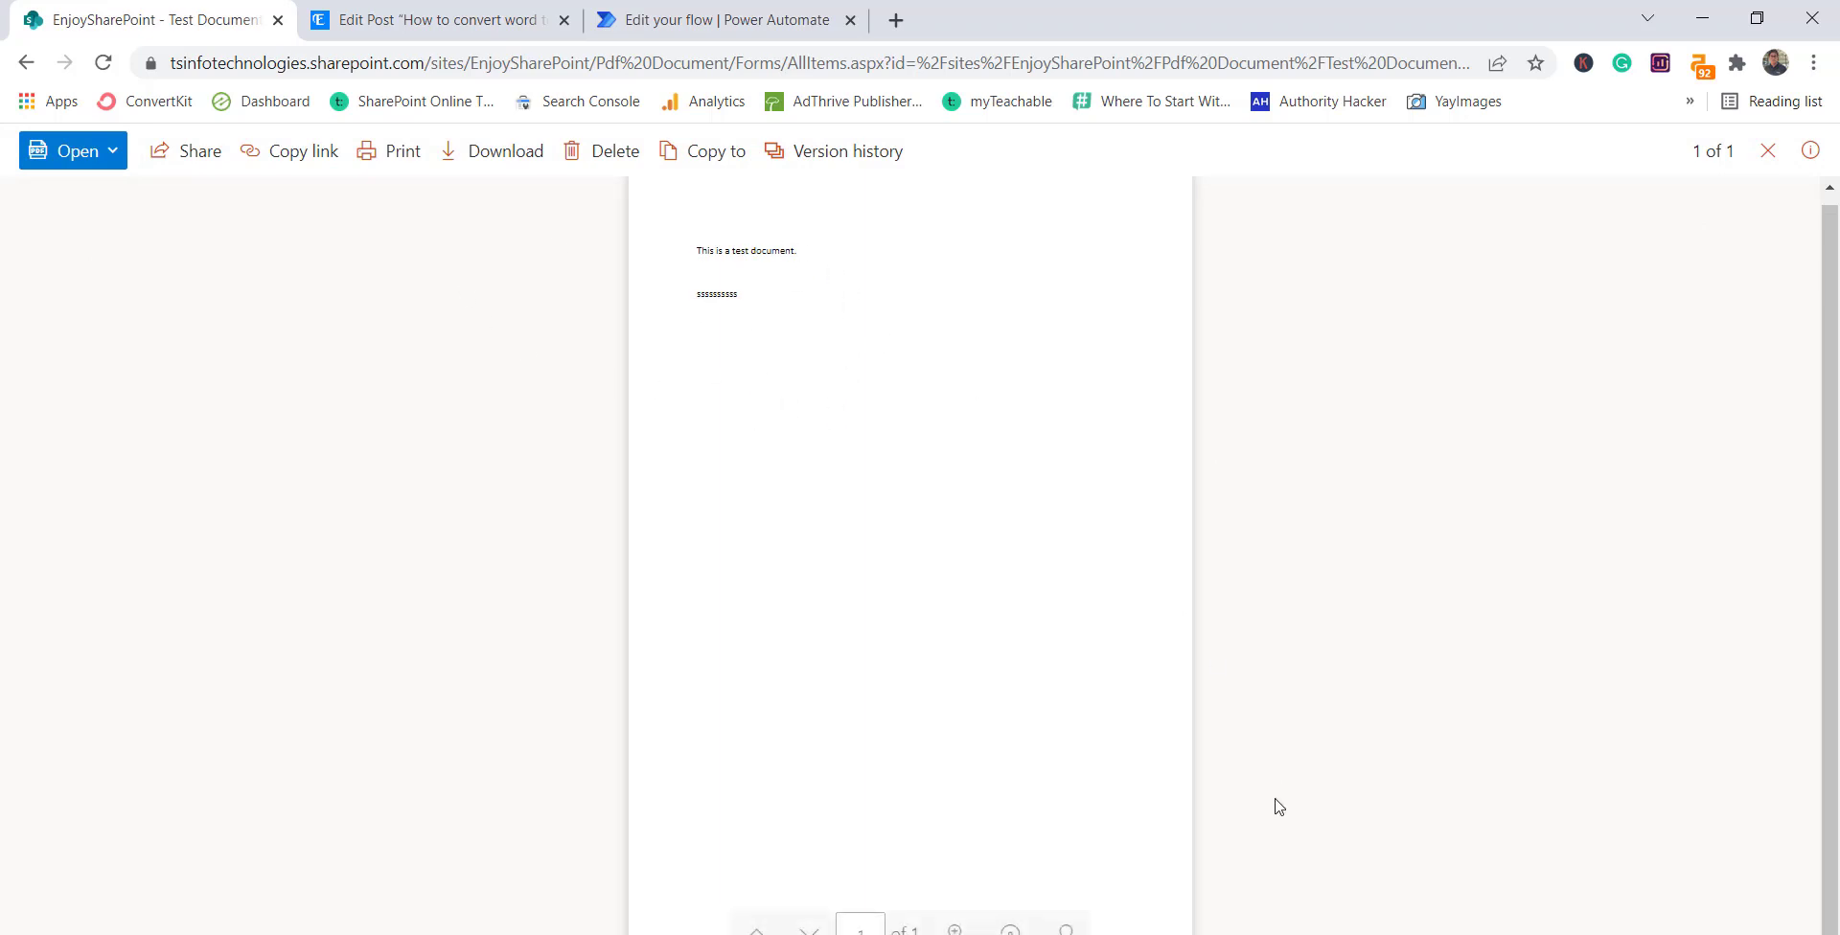
{"action": "left_click", "coordinate": [1232, 861]}
{"action": "left_click", "coordinate": [1067, 673]}
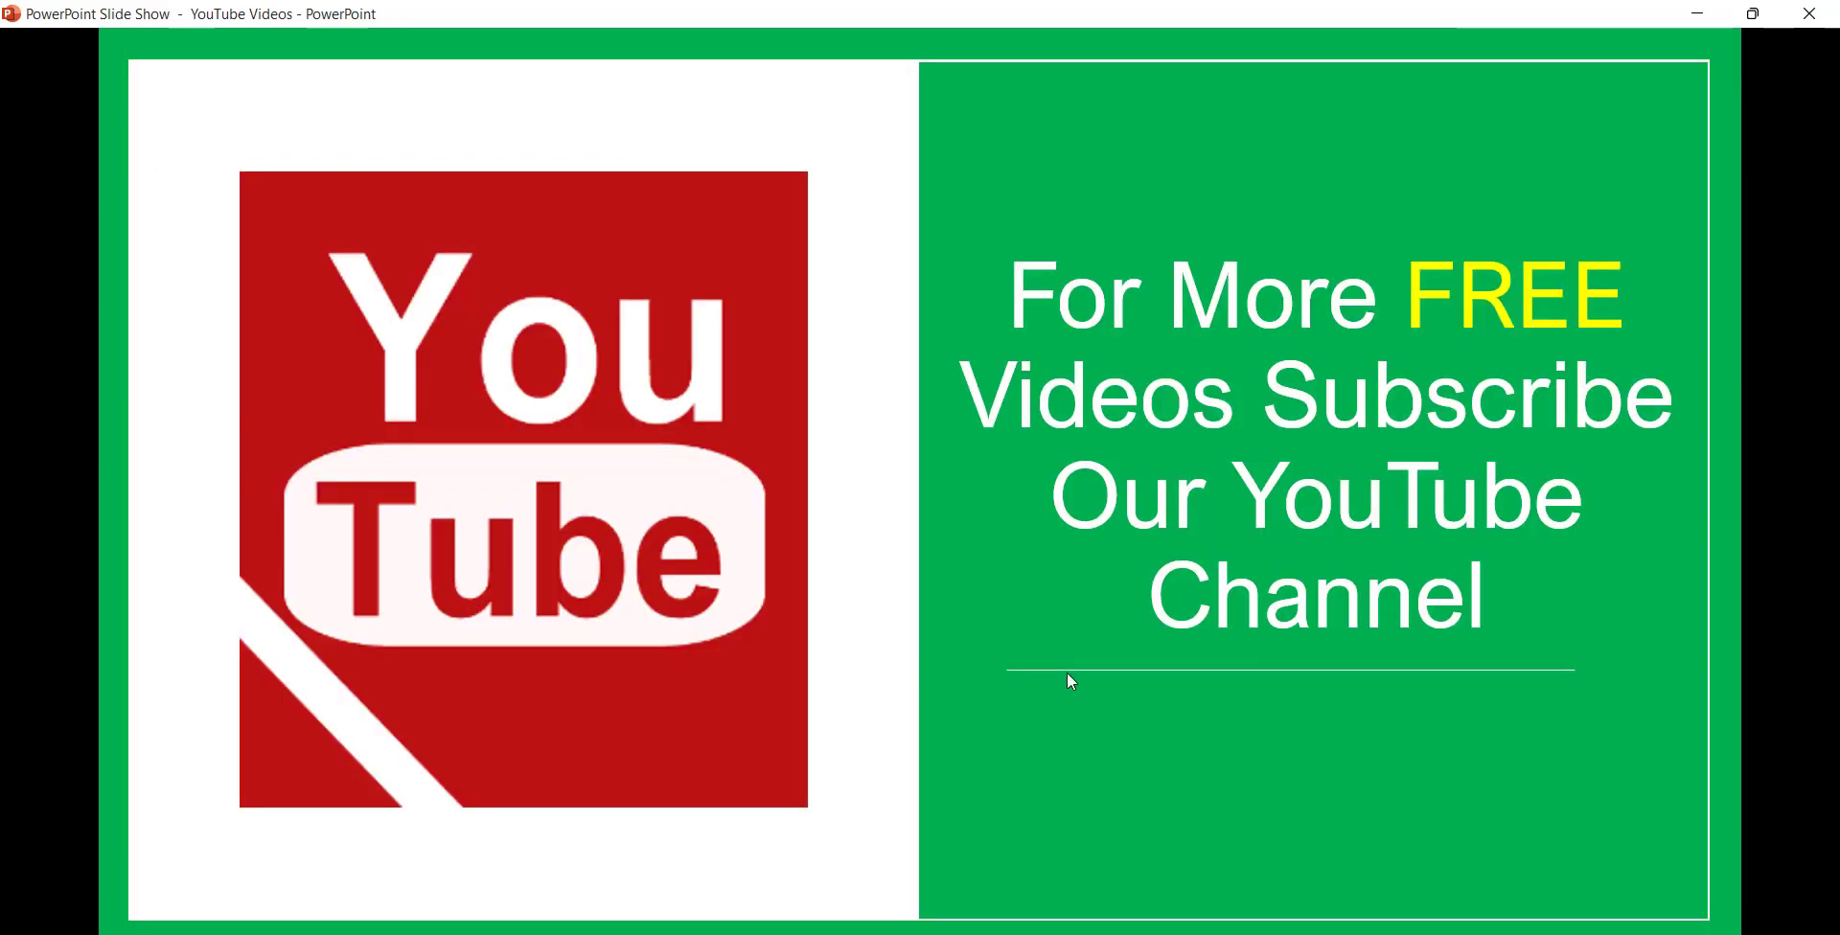